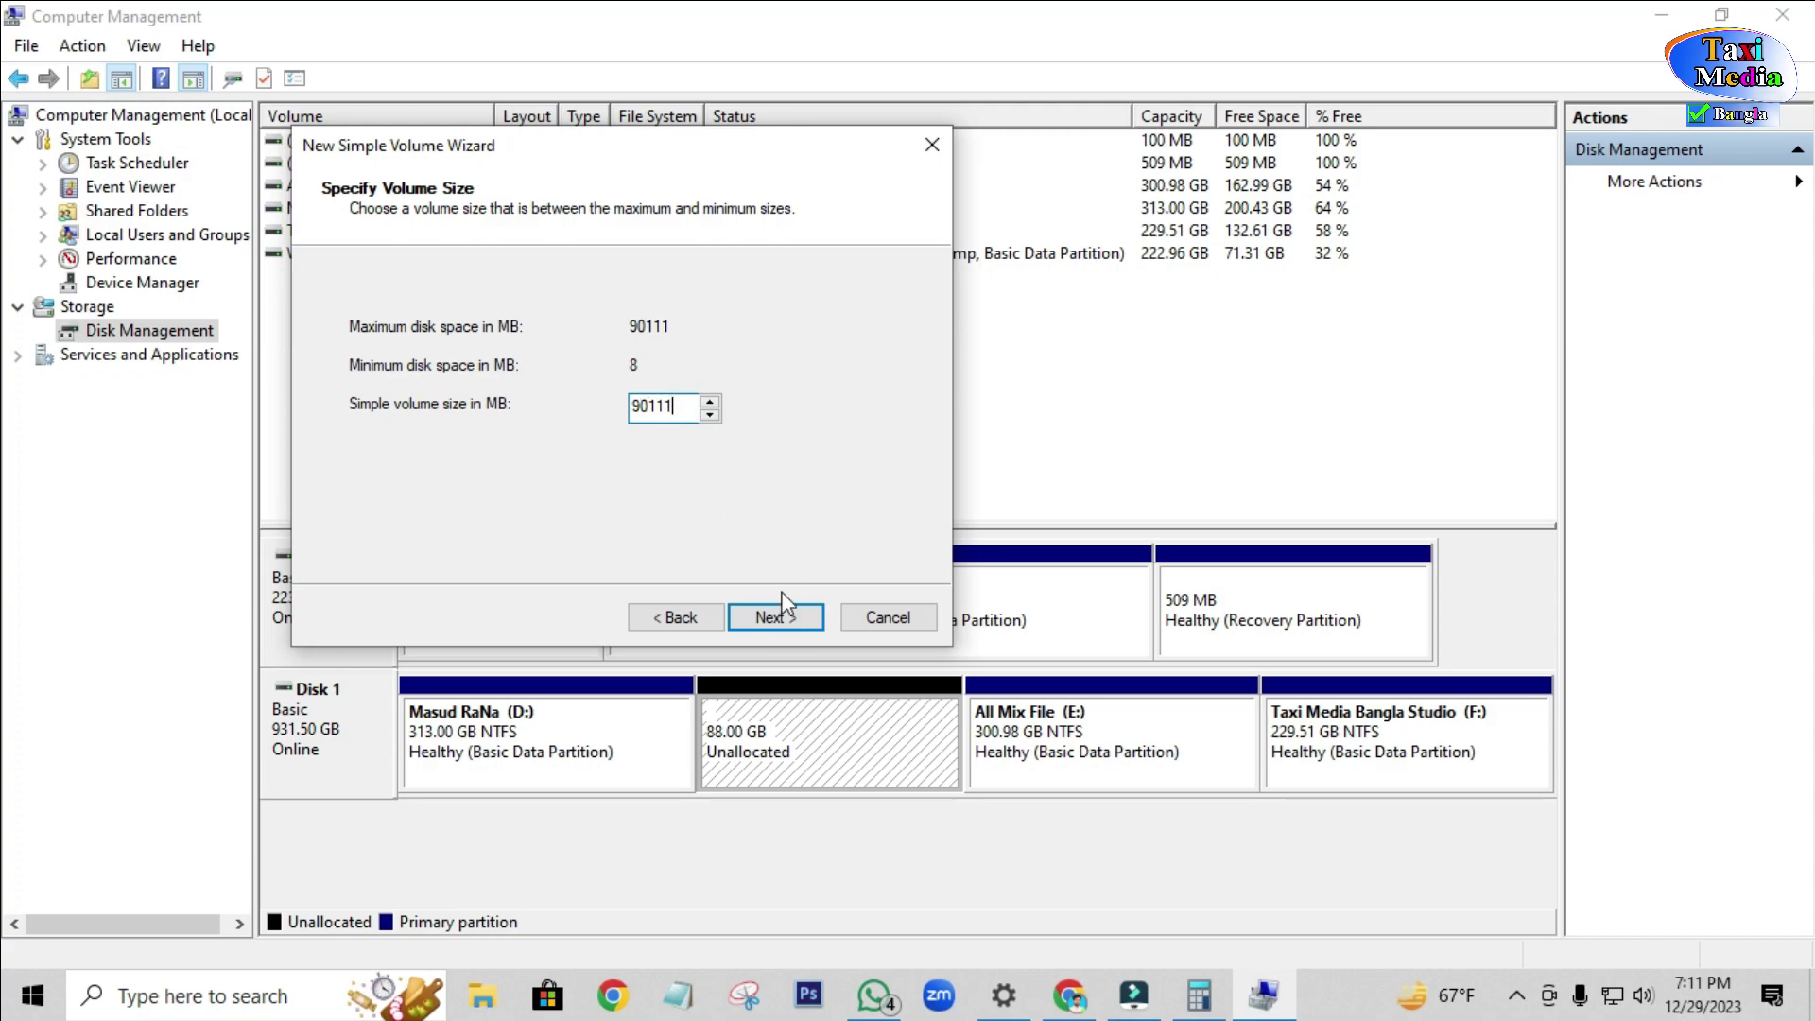
Accept 90111 MB as the new simple volume's size and assign it the drive letter R.
click(777, 619)
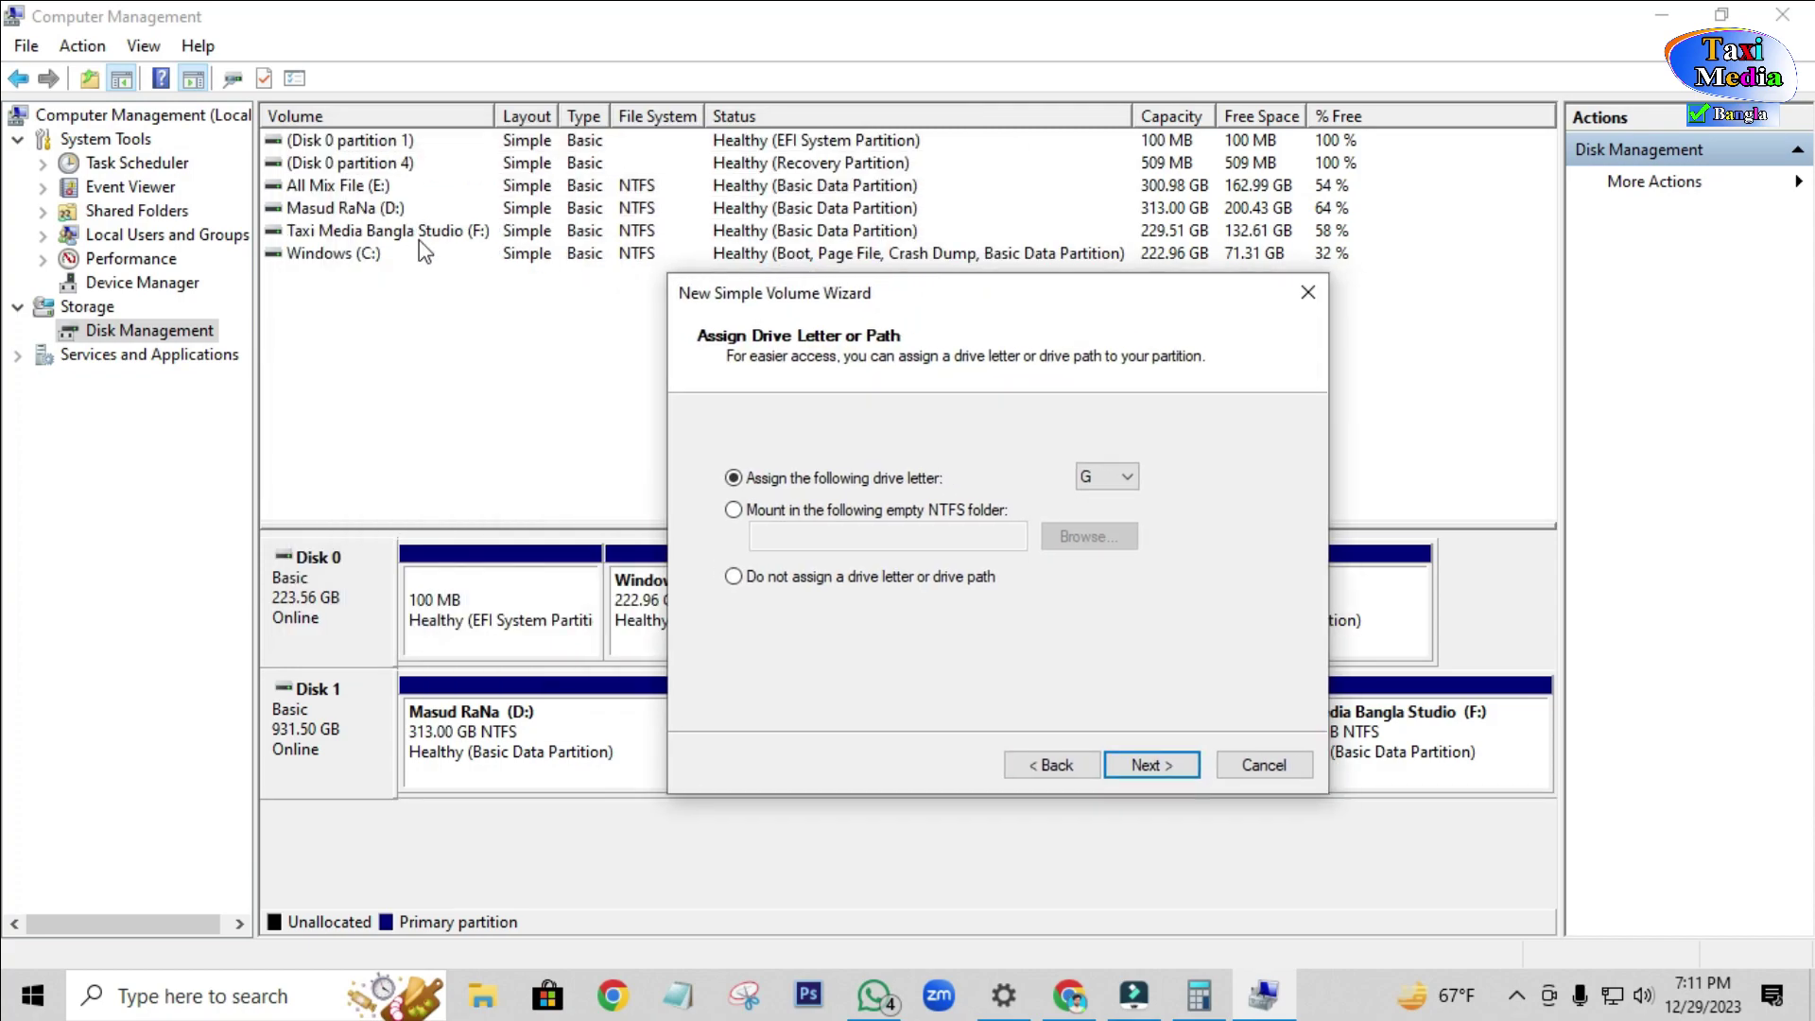
click(863, 348)
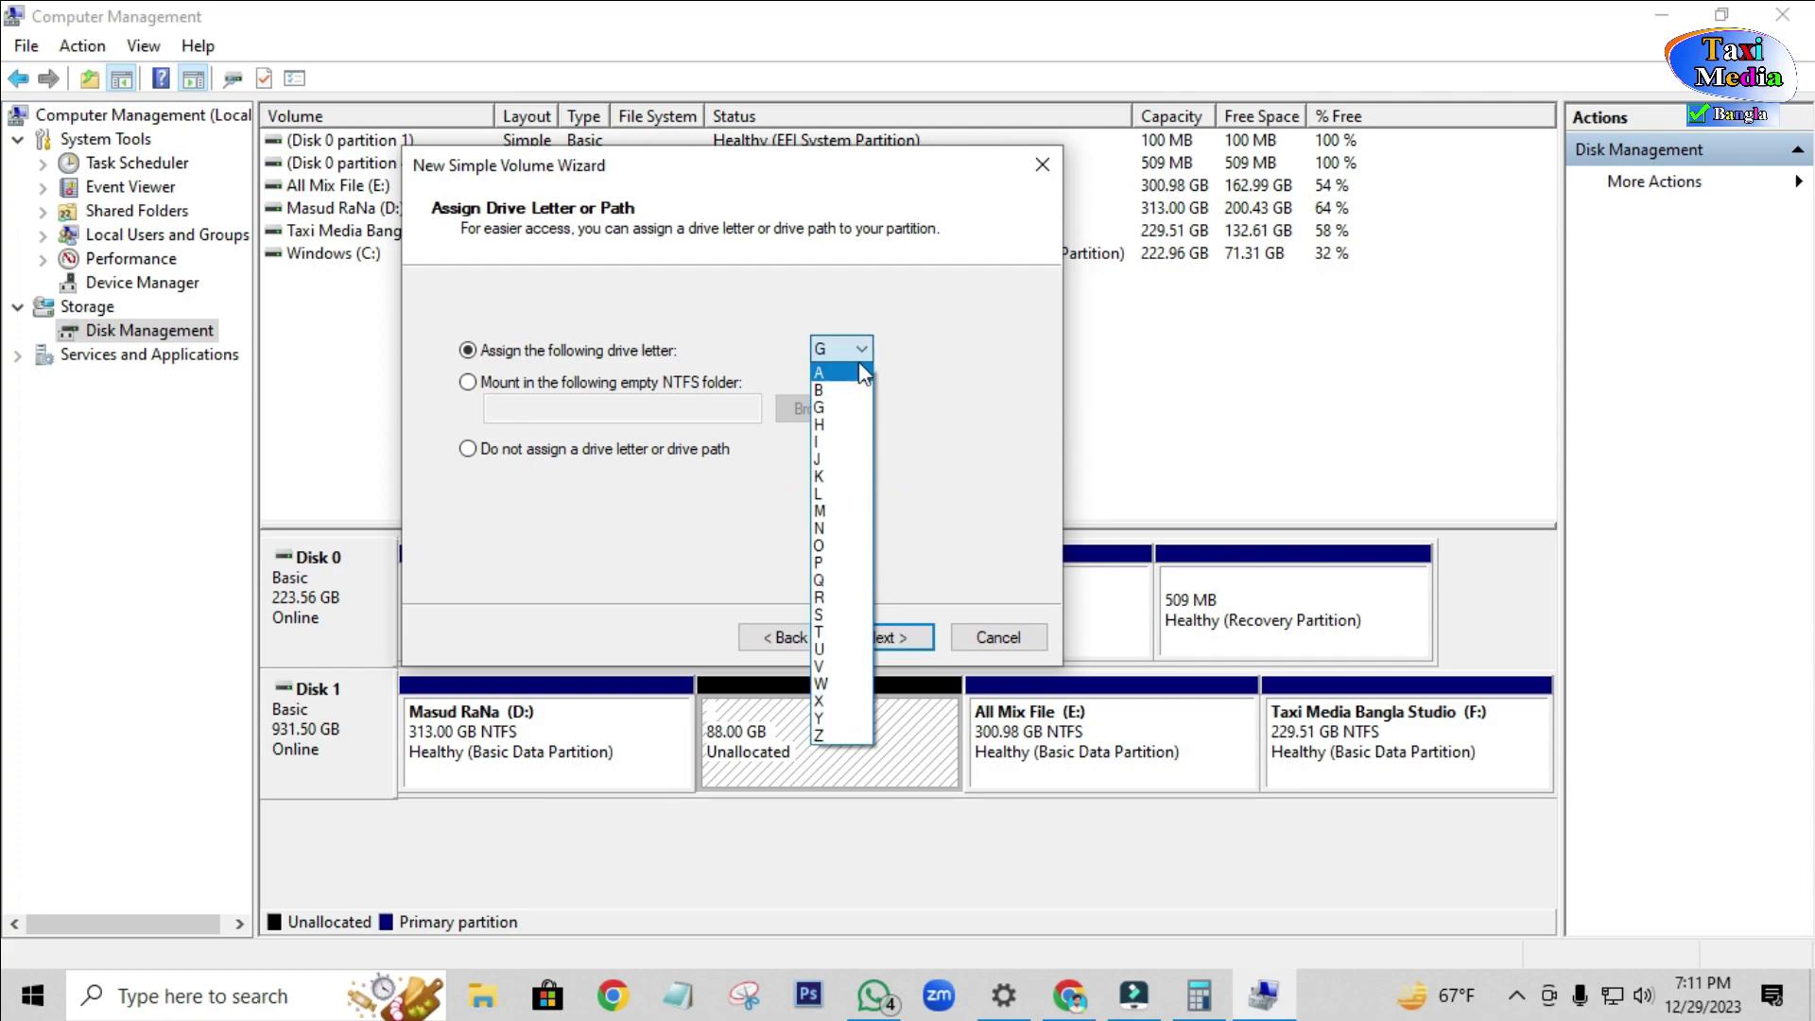
click(840, 597)
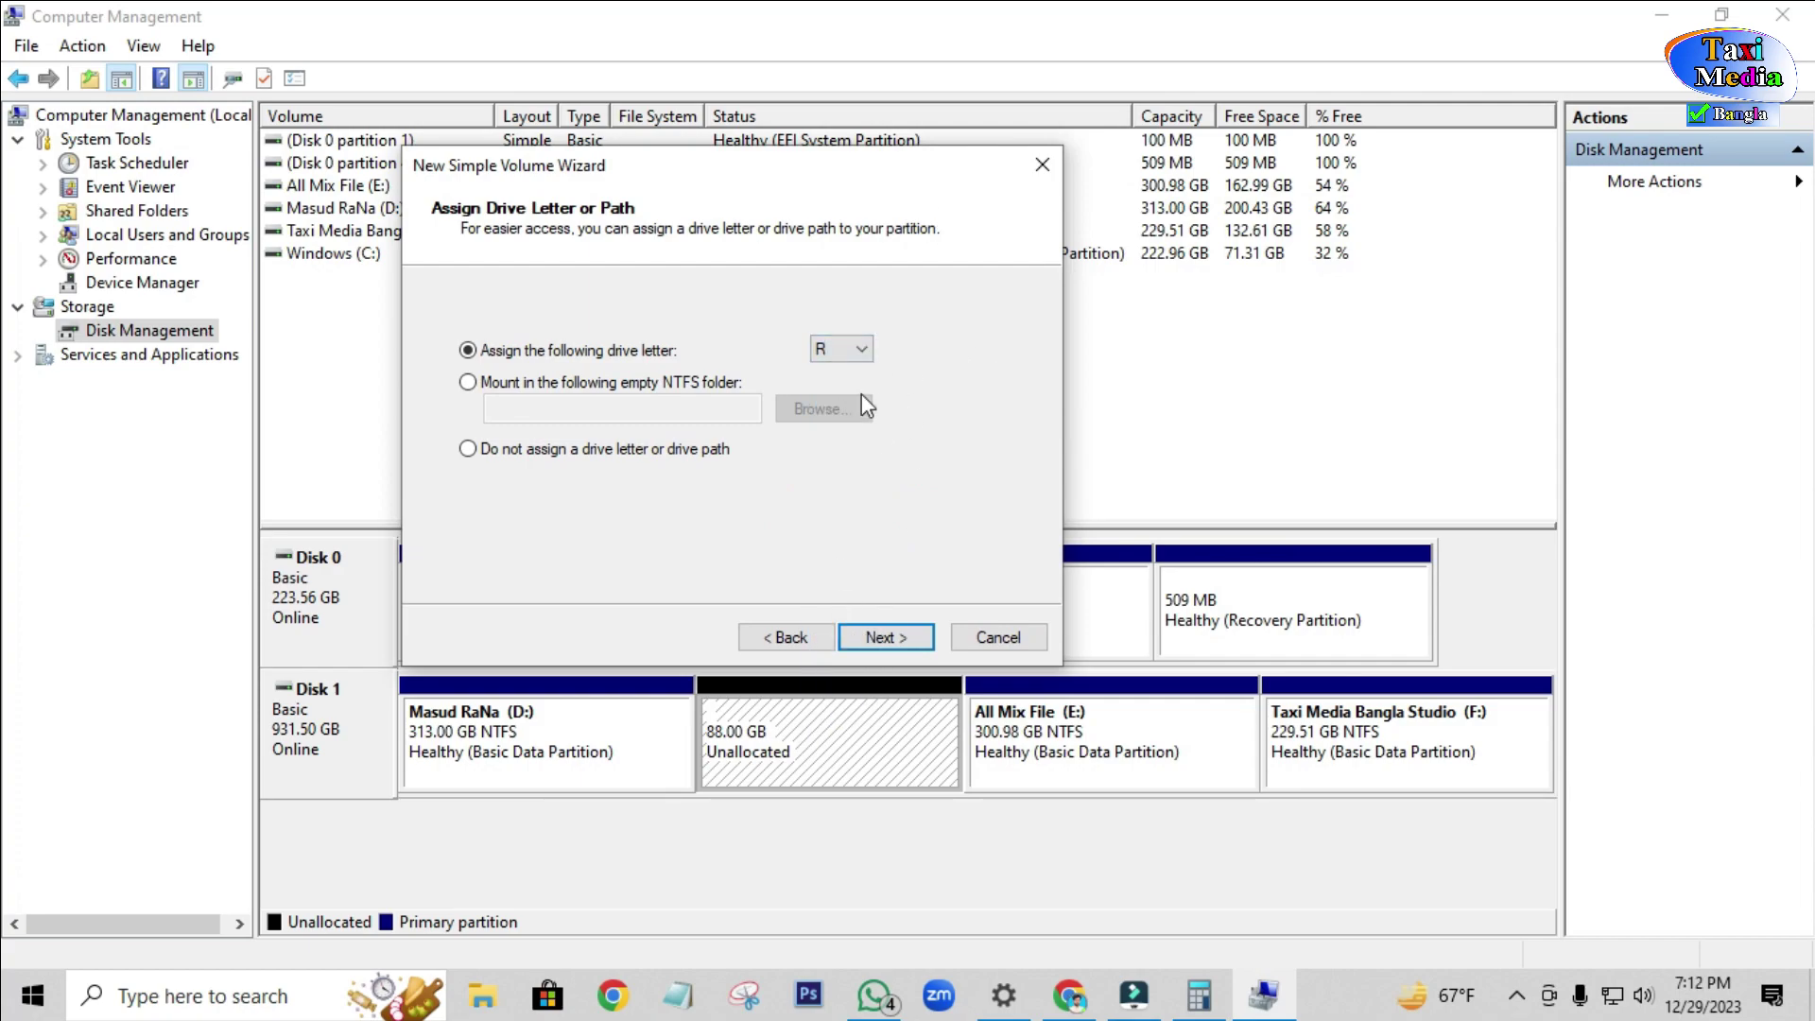
click(871, 639)
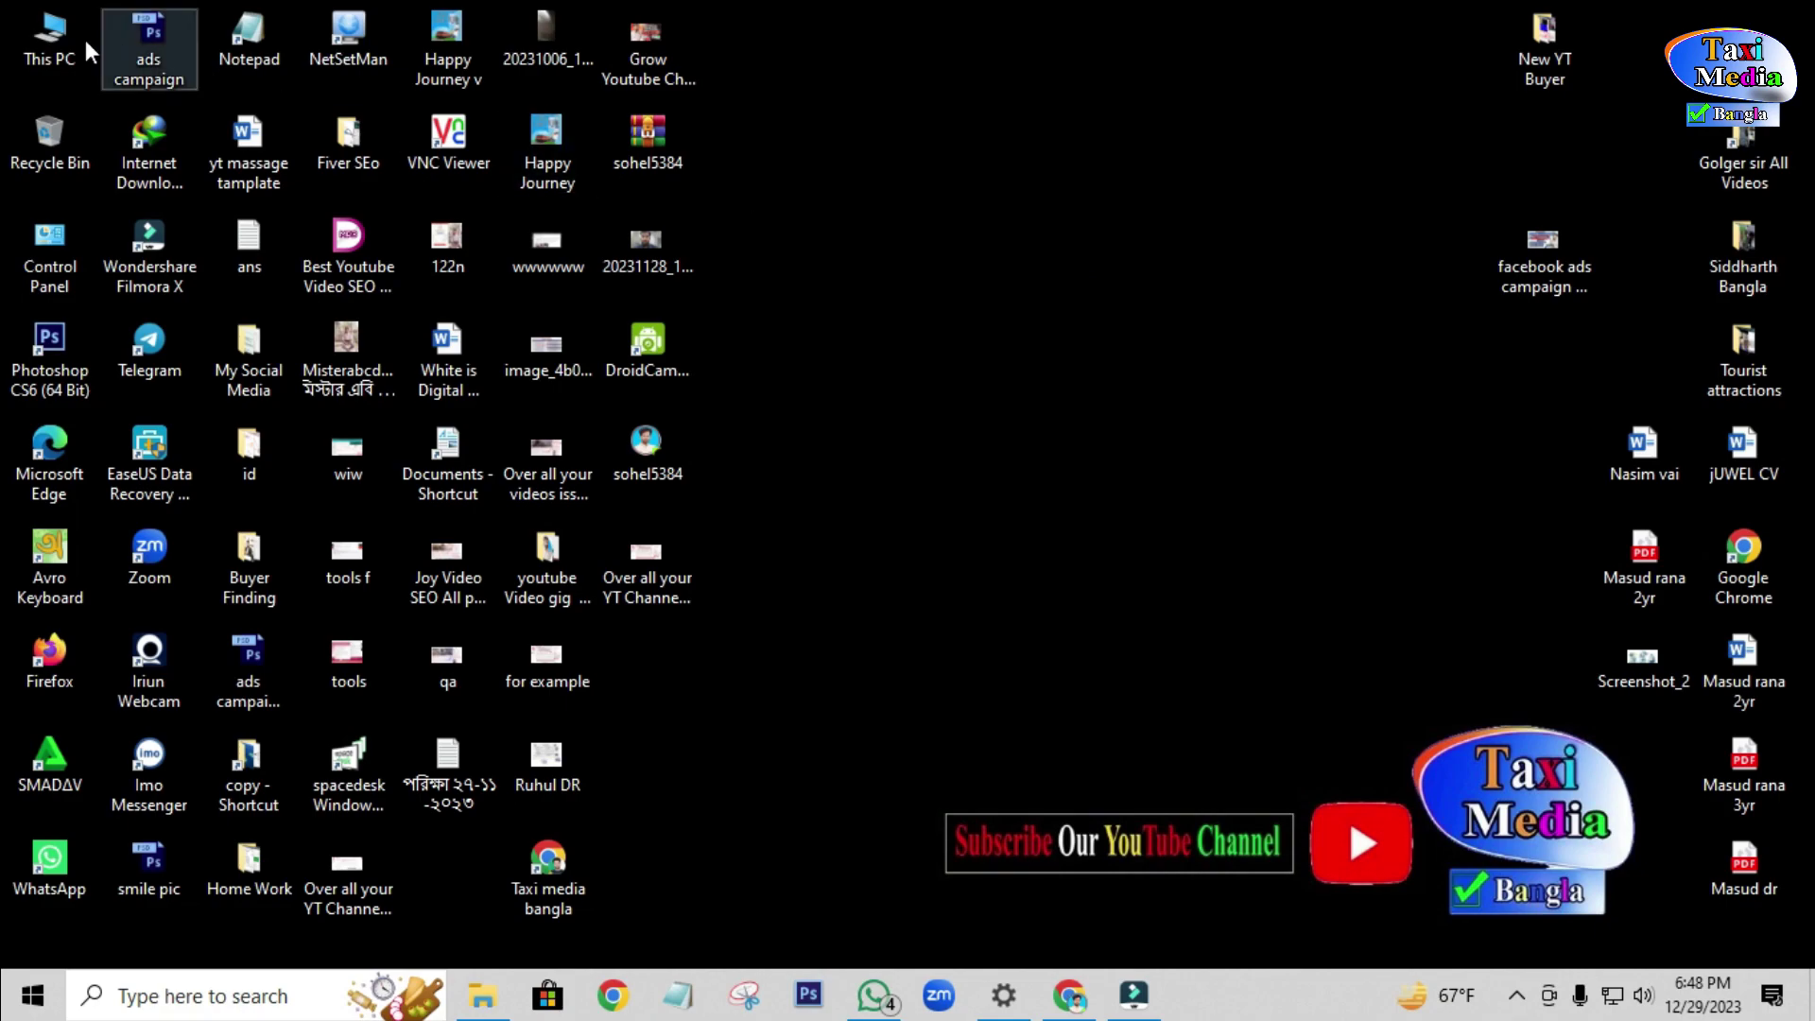
Open This PC from the desktop and refresh its list of folders and drives.
double_click(33, 25)
right_click(680, 586)
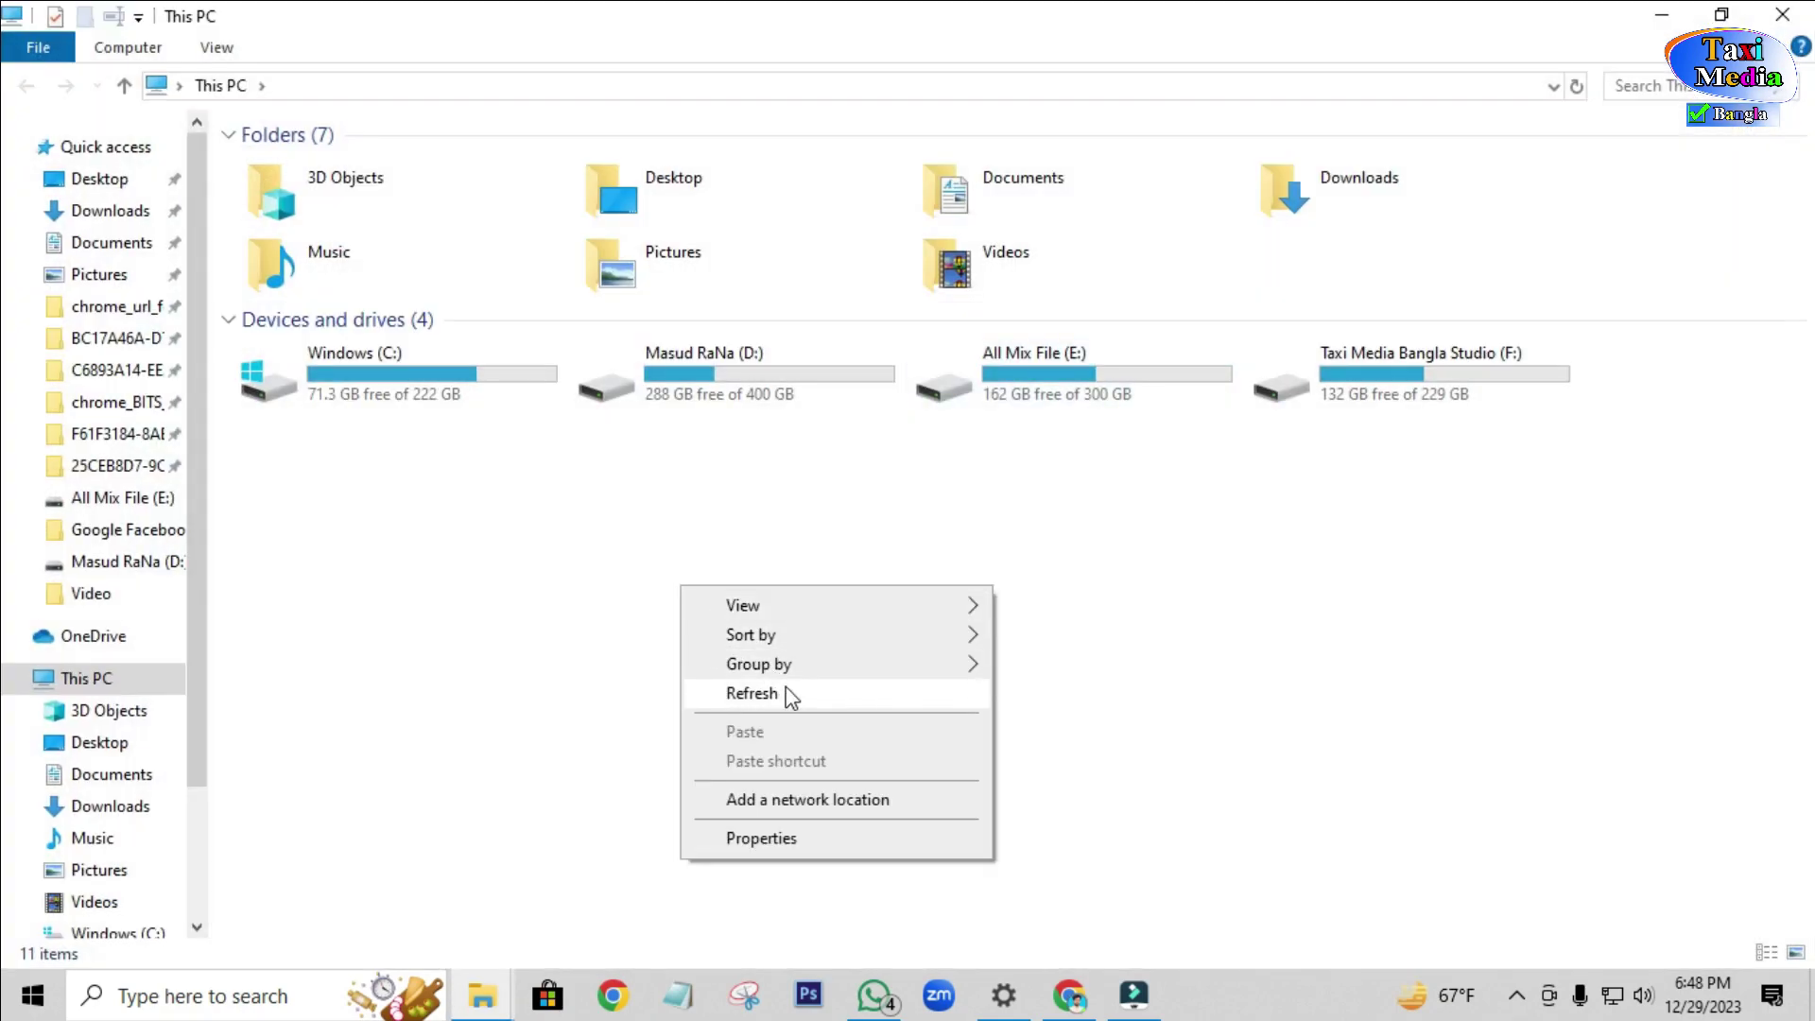
click(786, 689)
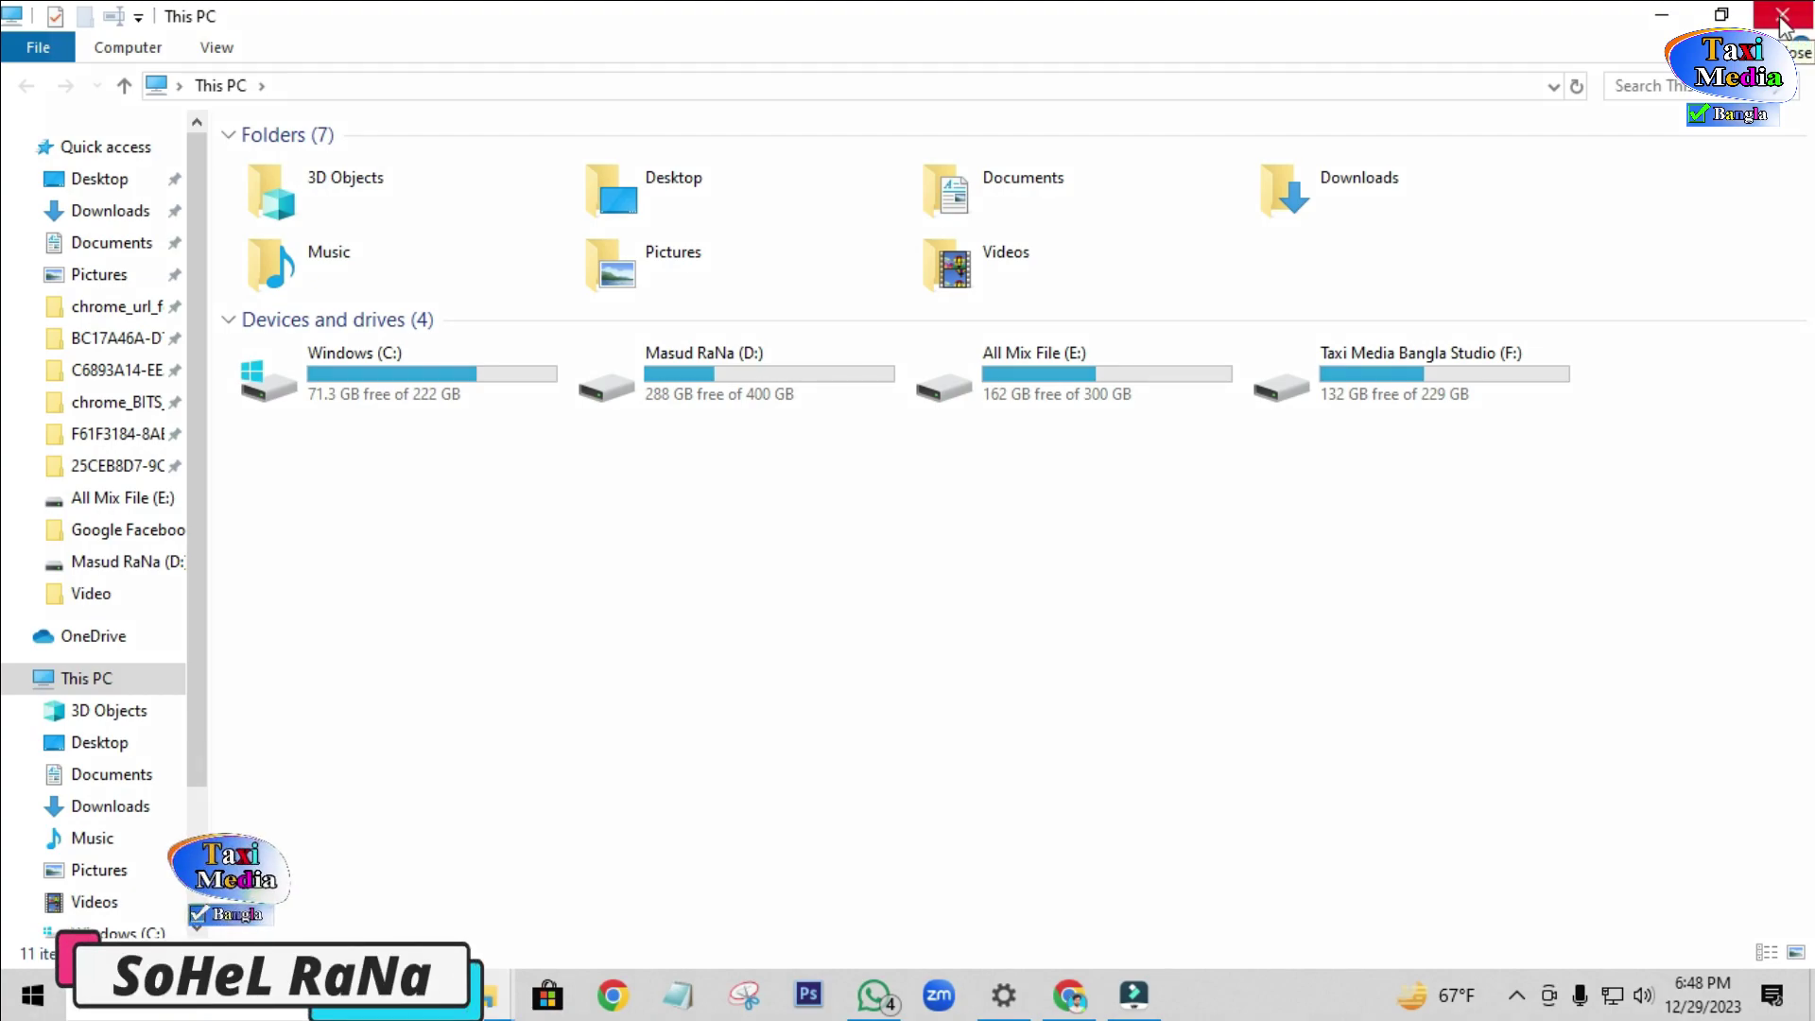
Start a screen capture covering most of the This PC window and draw a red rectangle around the Devices and drives section.
key(Print)
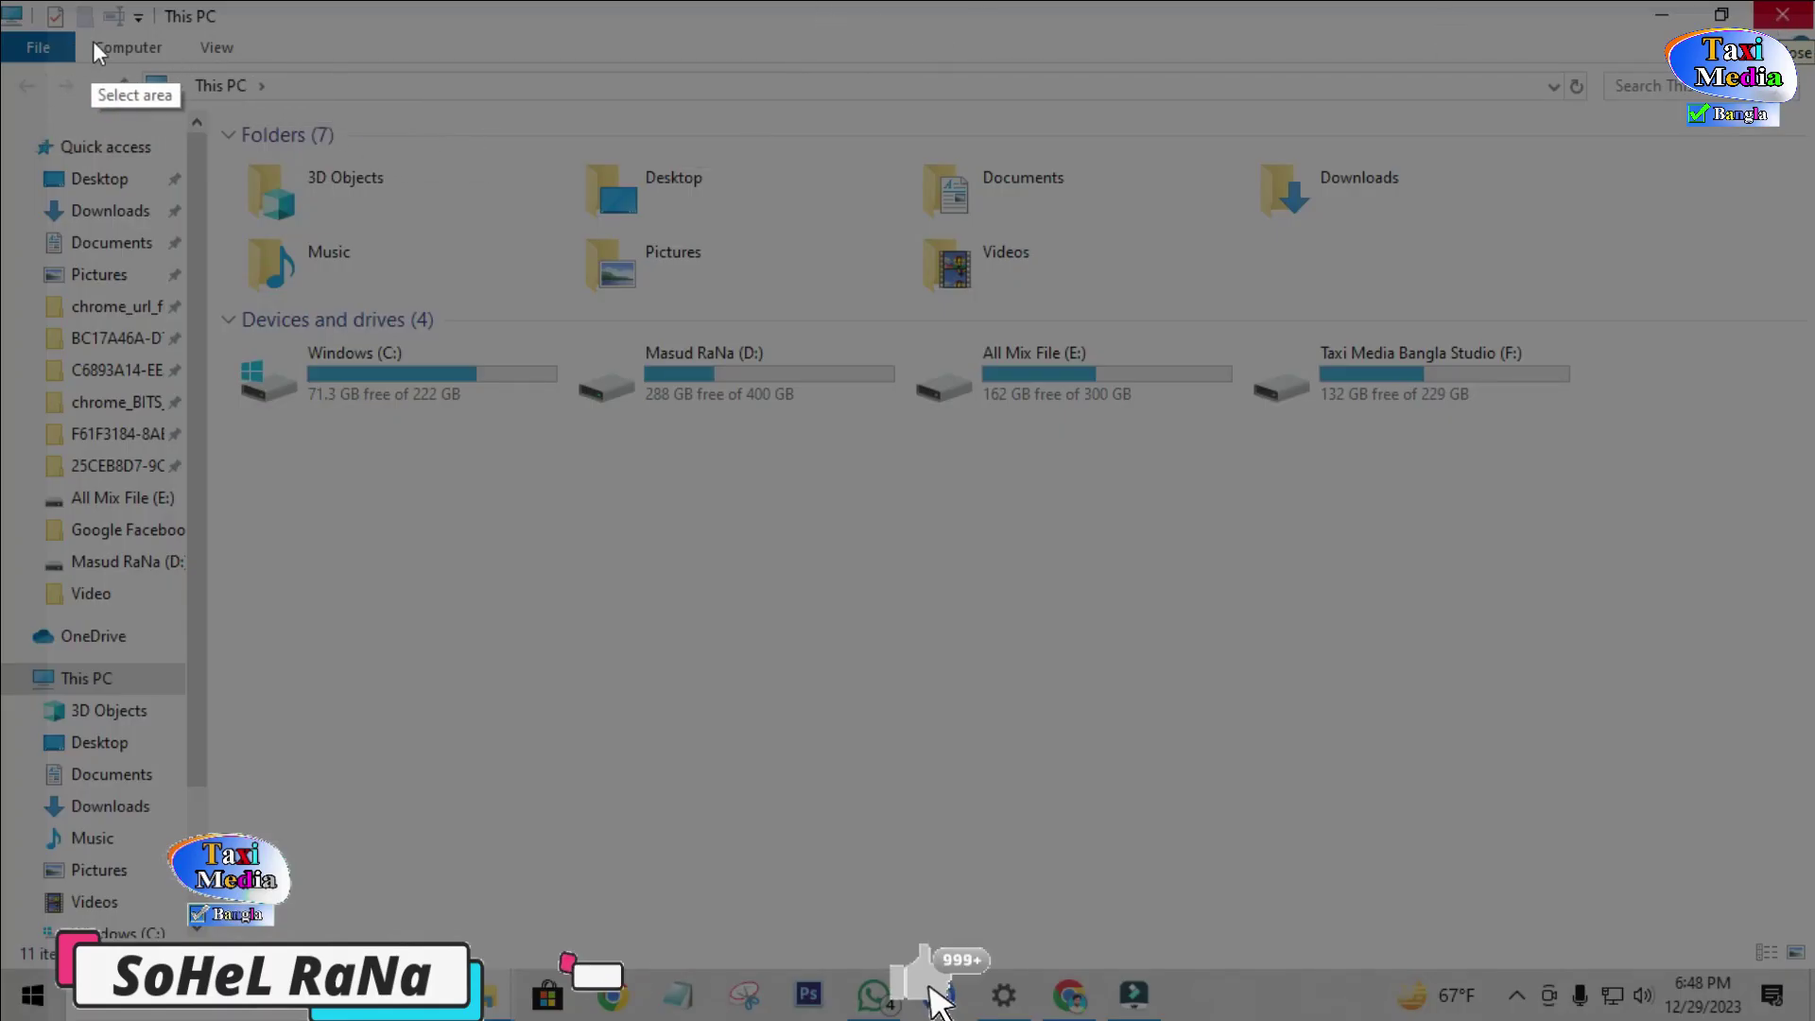
drag(95, 52, 1811, 946)
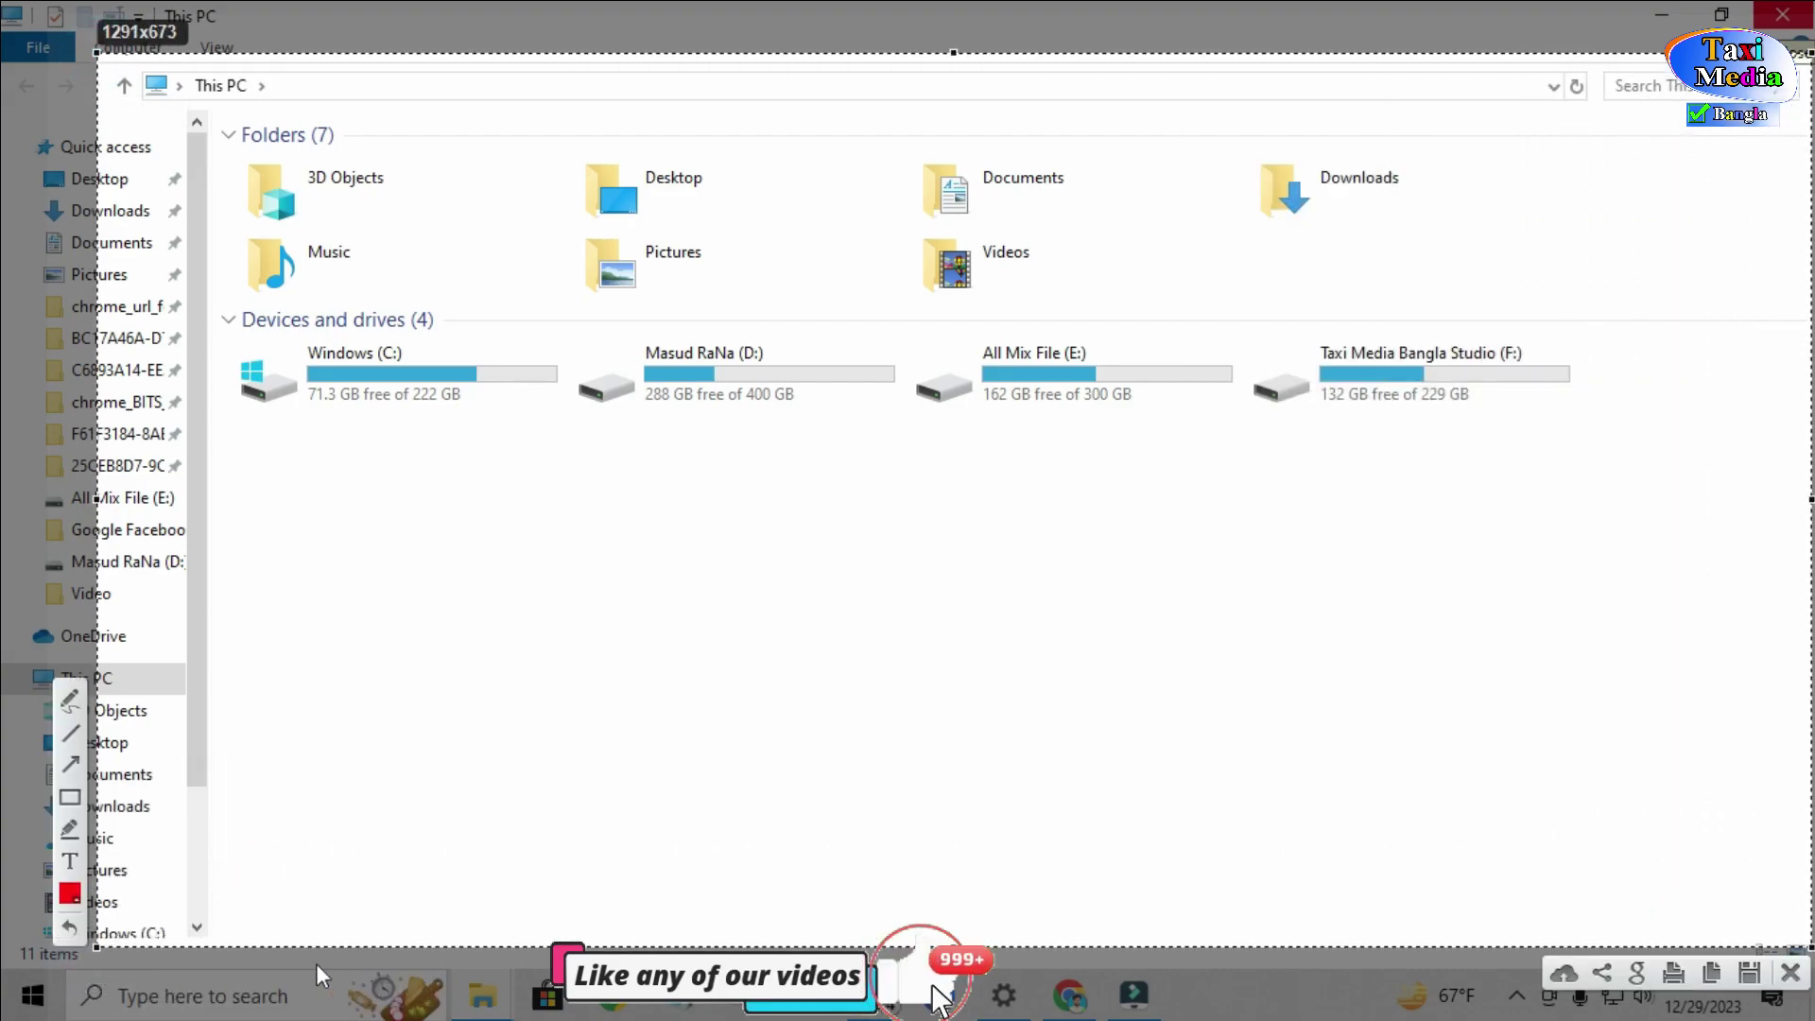
click(70, 797)
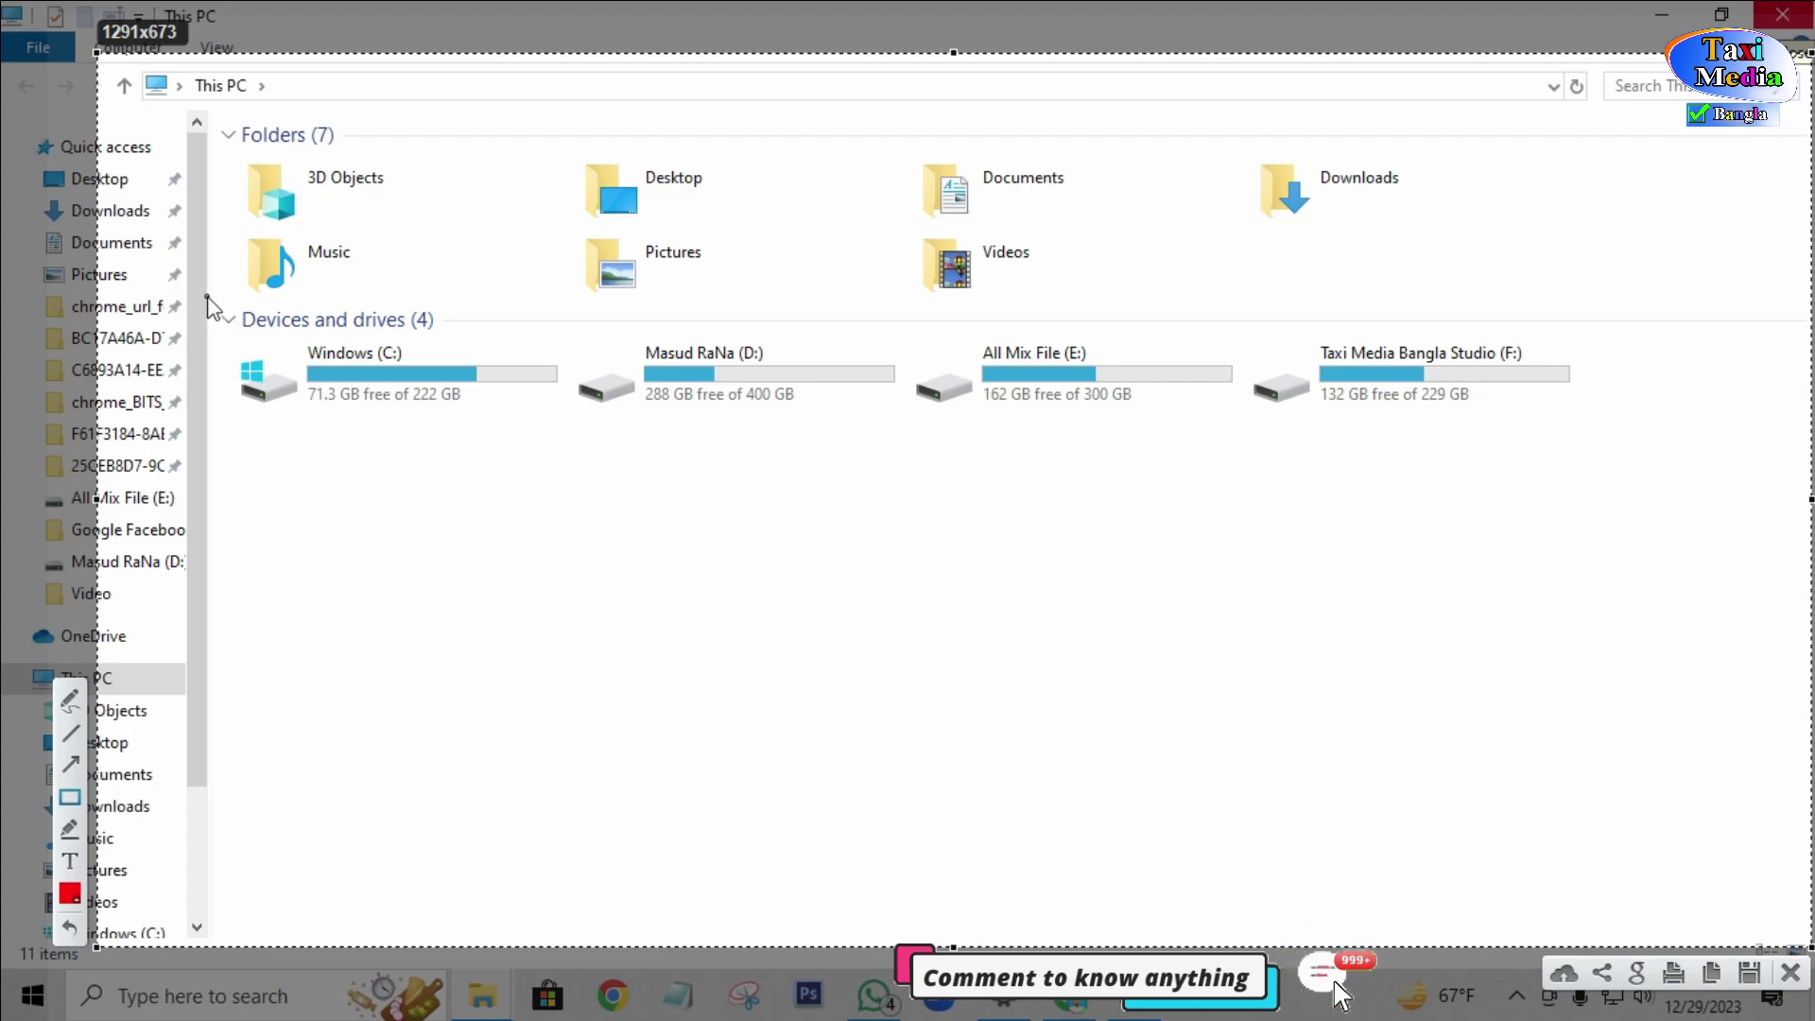
mouse_move(207, 296)
mouse_down()
mouse_move(1668, 435)
mouse_move(1718, 474)
mouse_move(1751, 611)
mouse_up()
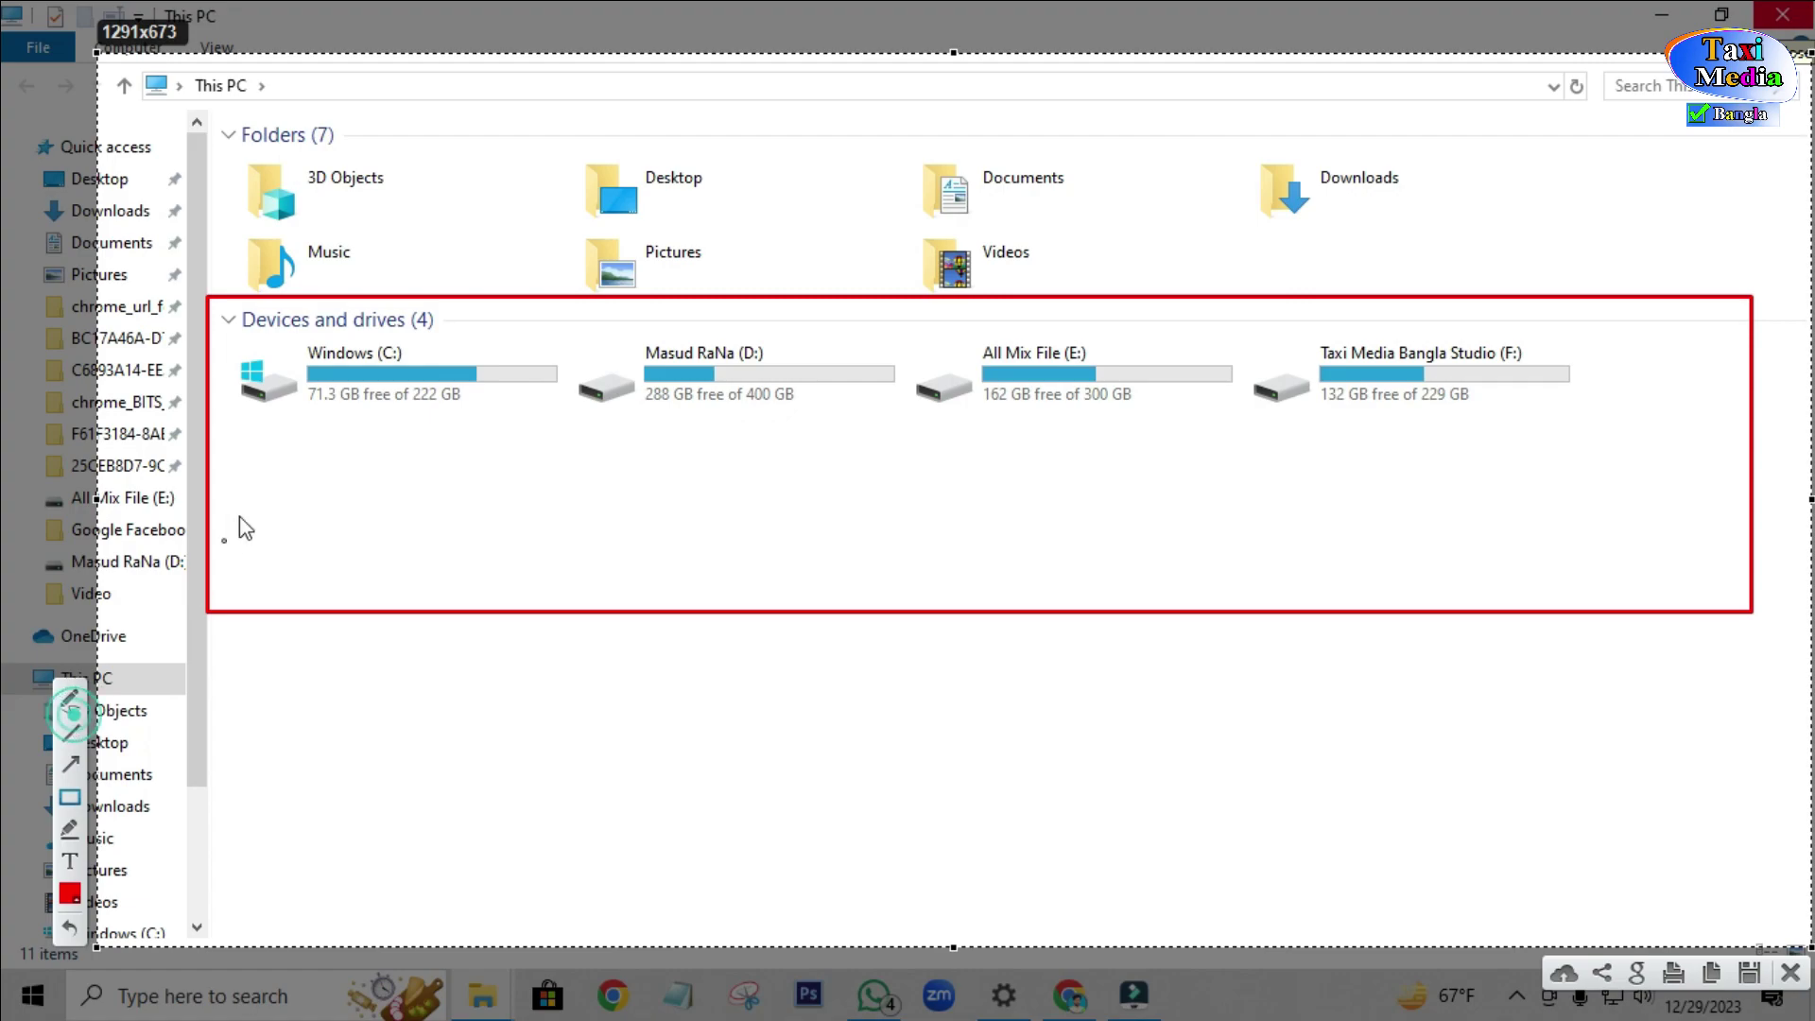
Mark the C:, D: and E: drive labels with small rectangles and undo these three marks.
mouse_move(316, 352)
mouse_down()
mouse_move(345, 392)
mouse_move(485, 319)
mouse_up()
drag(714, 346, 833, 348)
drag(1042, 338, 1142, 360)
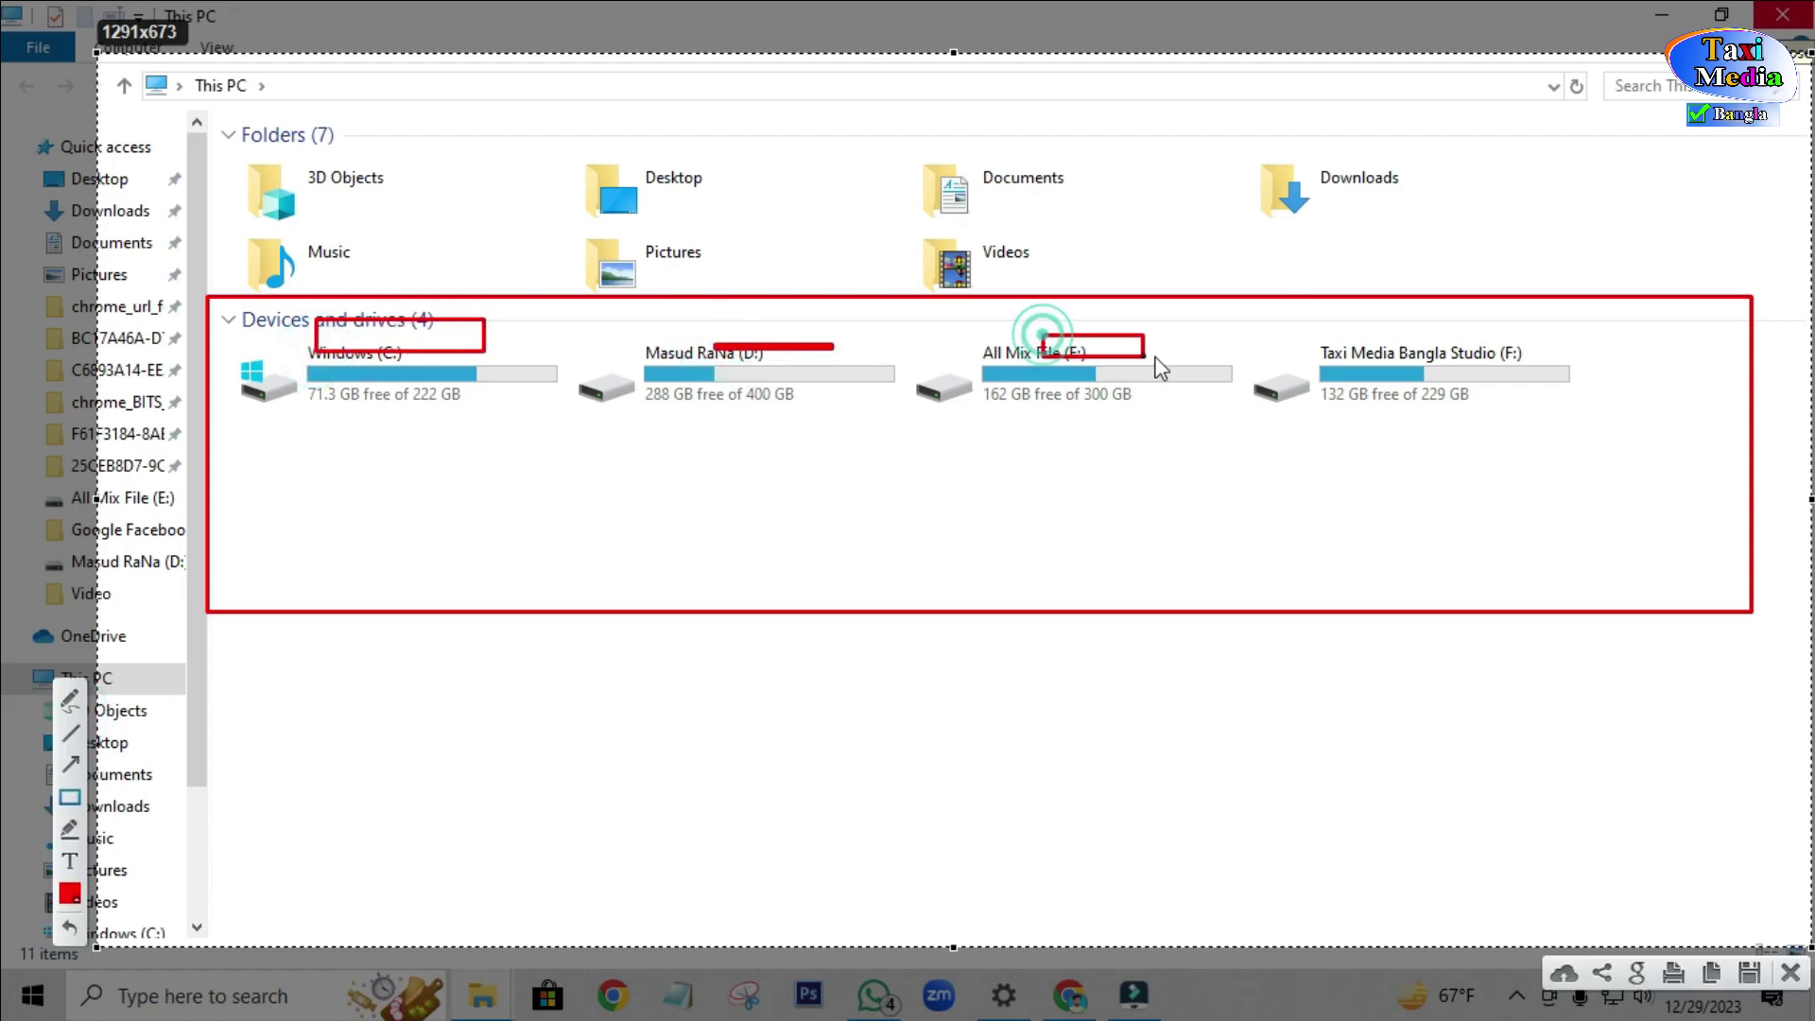
key(ctrl+z)
key(ctrl+z)
key(ctrl+z)
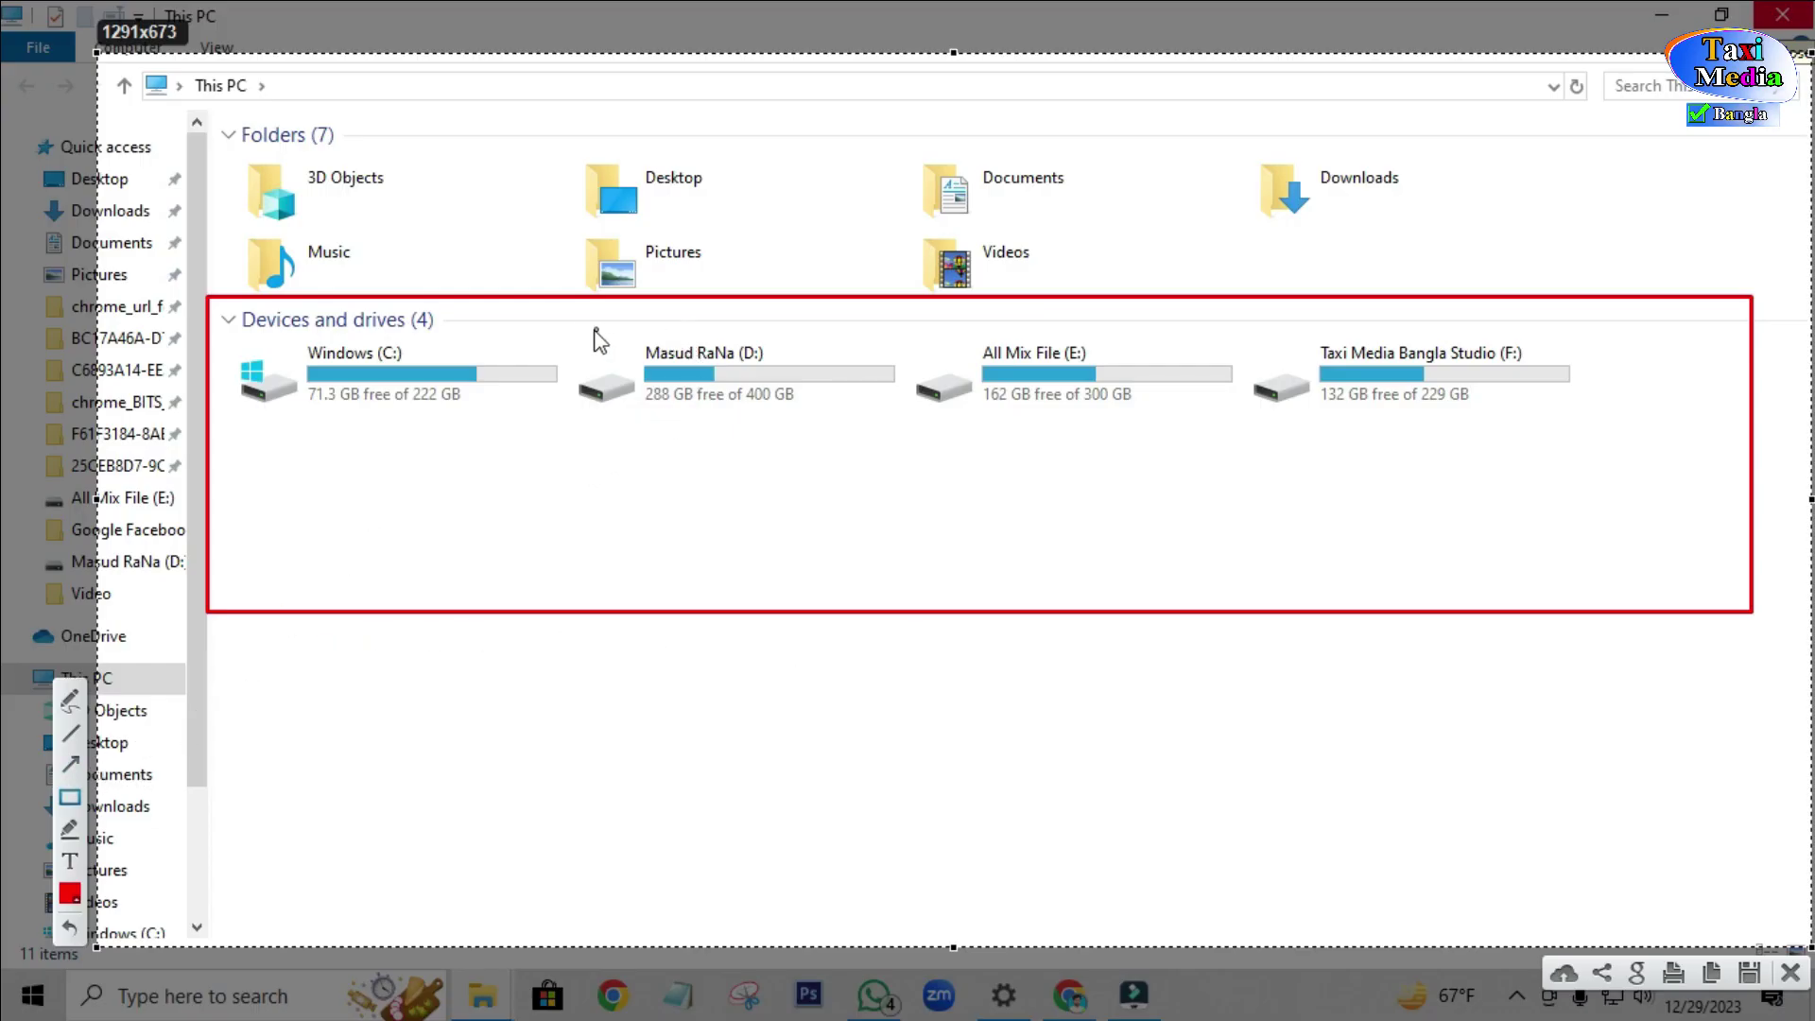
Draw separate red rectangles around the D: and C: drives in the capture, undoing the stray marks.
mouse_move(221, 331)
mouse_down()
mouse_move(1749, 387)
mouse_move(1733, 437)
mouse_up()
key(ctrl+z)
drag(581, 331, 922, 430)
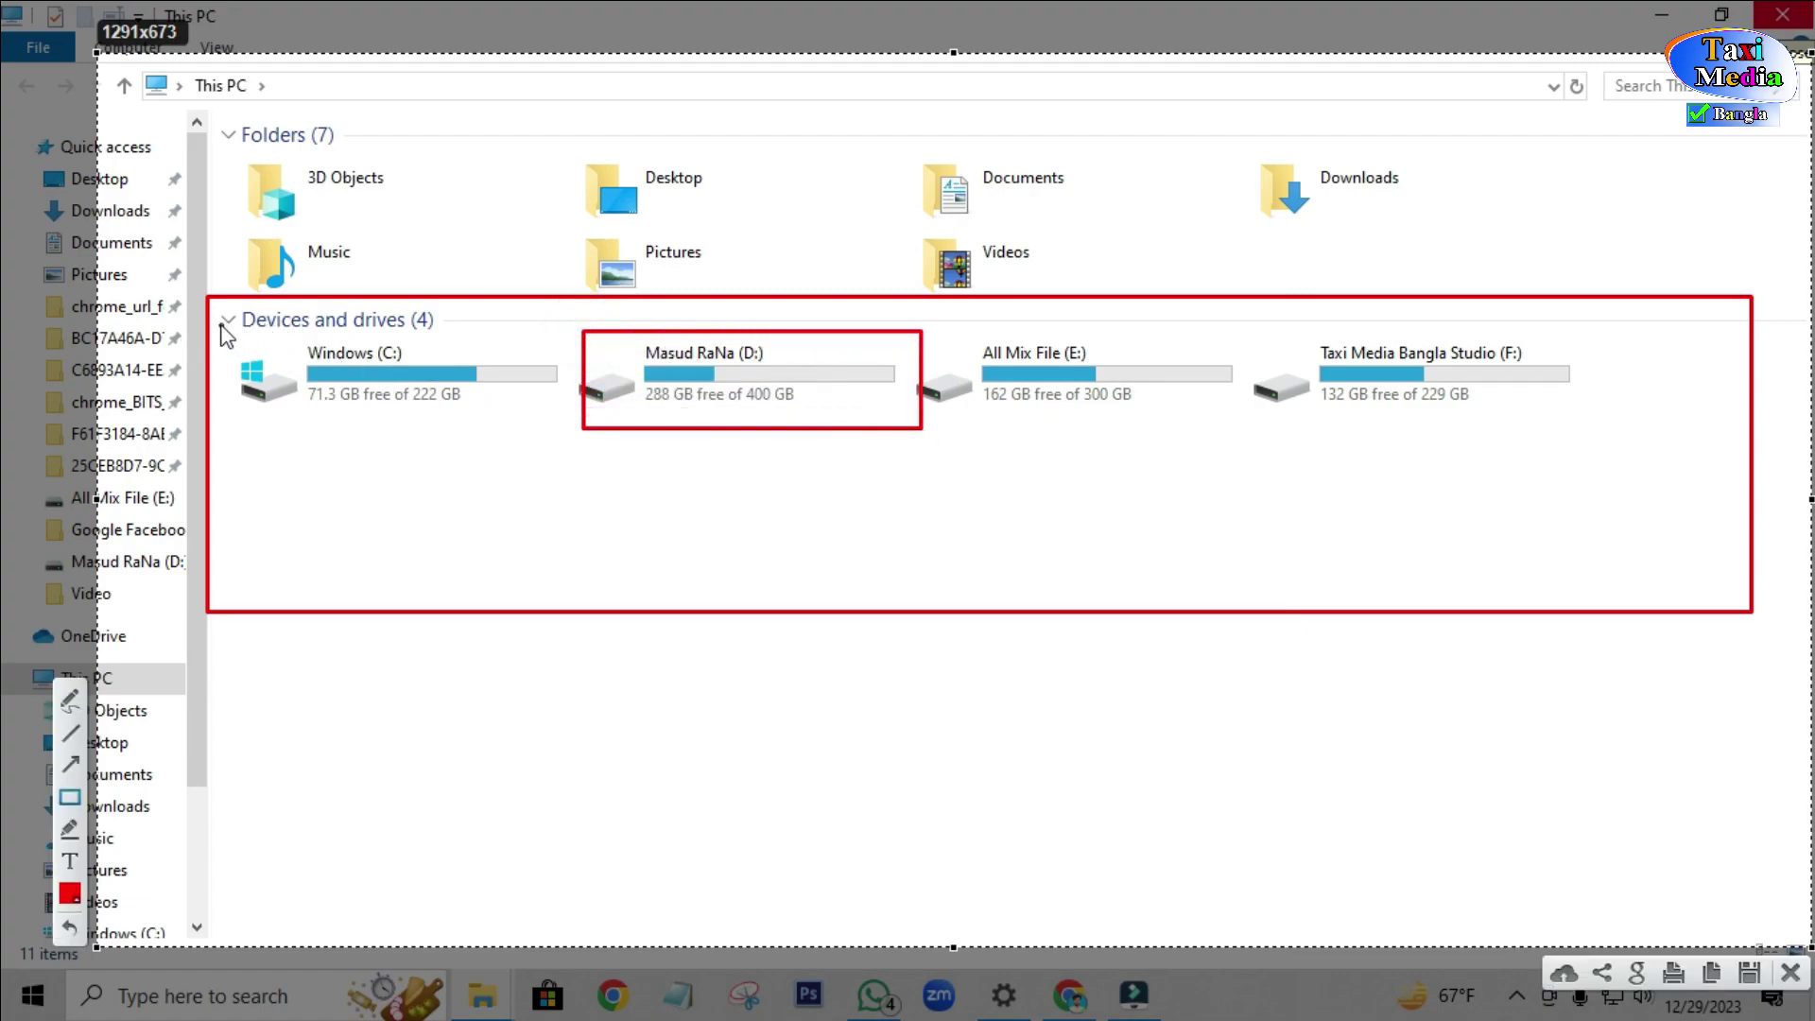
mouse_move(230, 332)
mouse_down()
mouse_move(317, 383)
mouse_move(557, 419)
mouse_up()
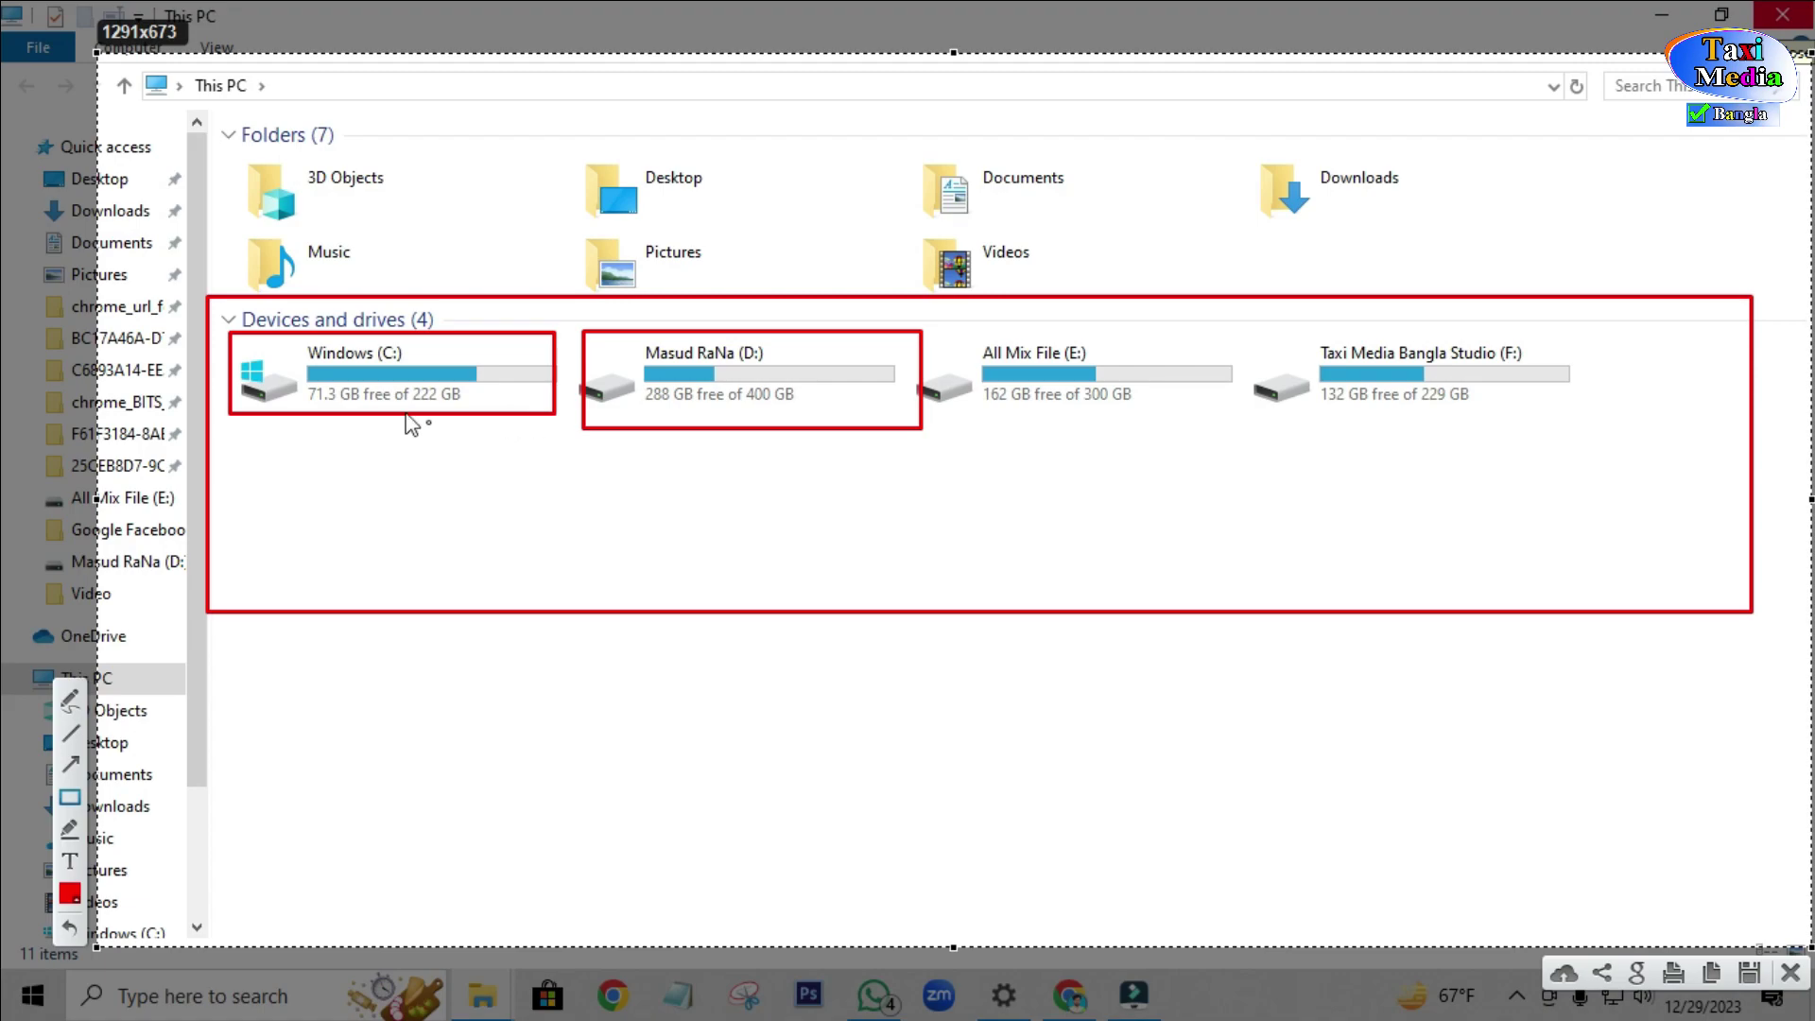
mouse_move(372, 335)
mouse_down()
mouse_move(392, 376)
mouse_move(374, 421)
mouse_up()
key(ctrl+z)
Outline the D:, E: and F: drives together, box the D: label, and undo all marks except the Devices and drives rectangle.
mouse_move(578, 318)
mouse_down()
mouse_move(608, 352)
mouse_move(1428, 458)
mouse_move(1646, 458)
mouse_up()
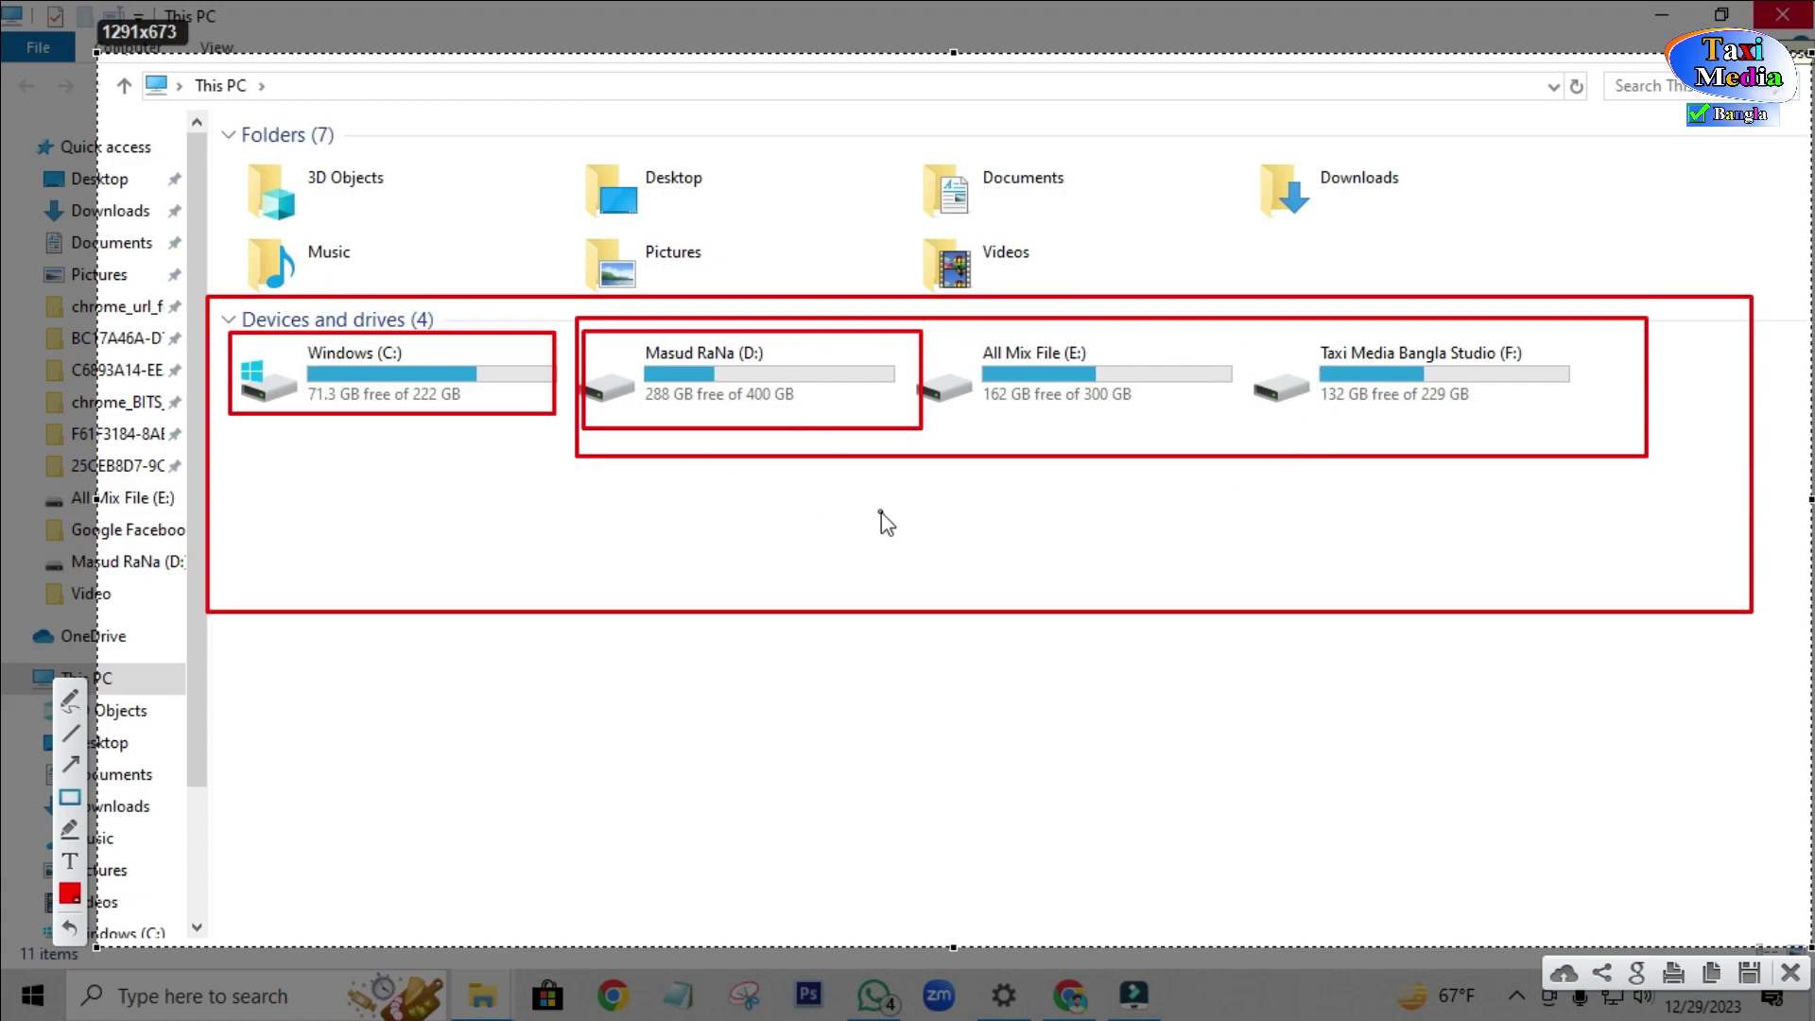
drag(1597, 394, 1645, 457)
drag(629, 343, 788, 369)
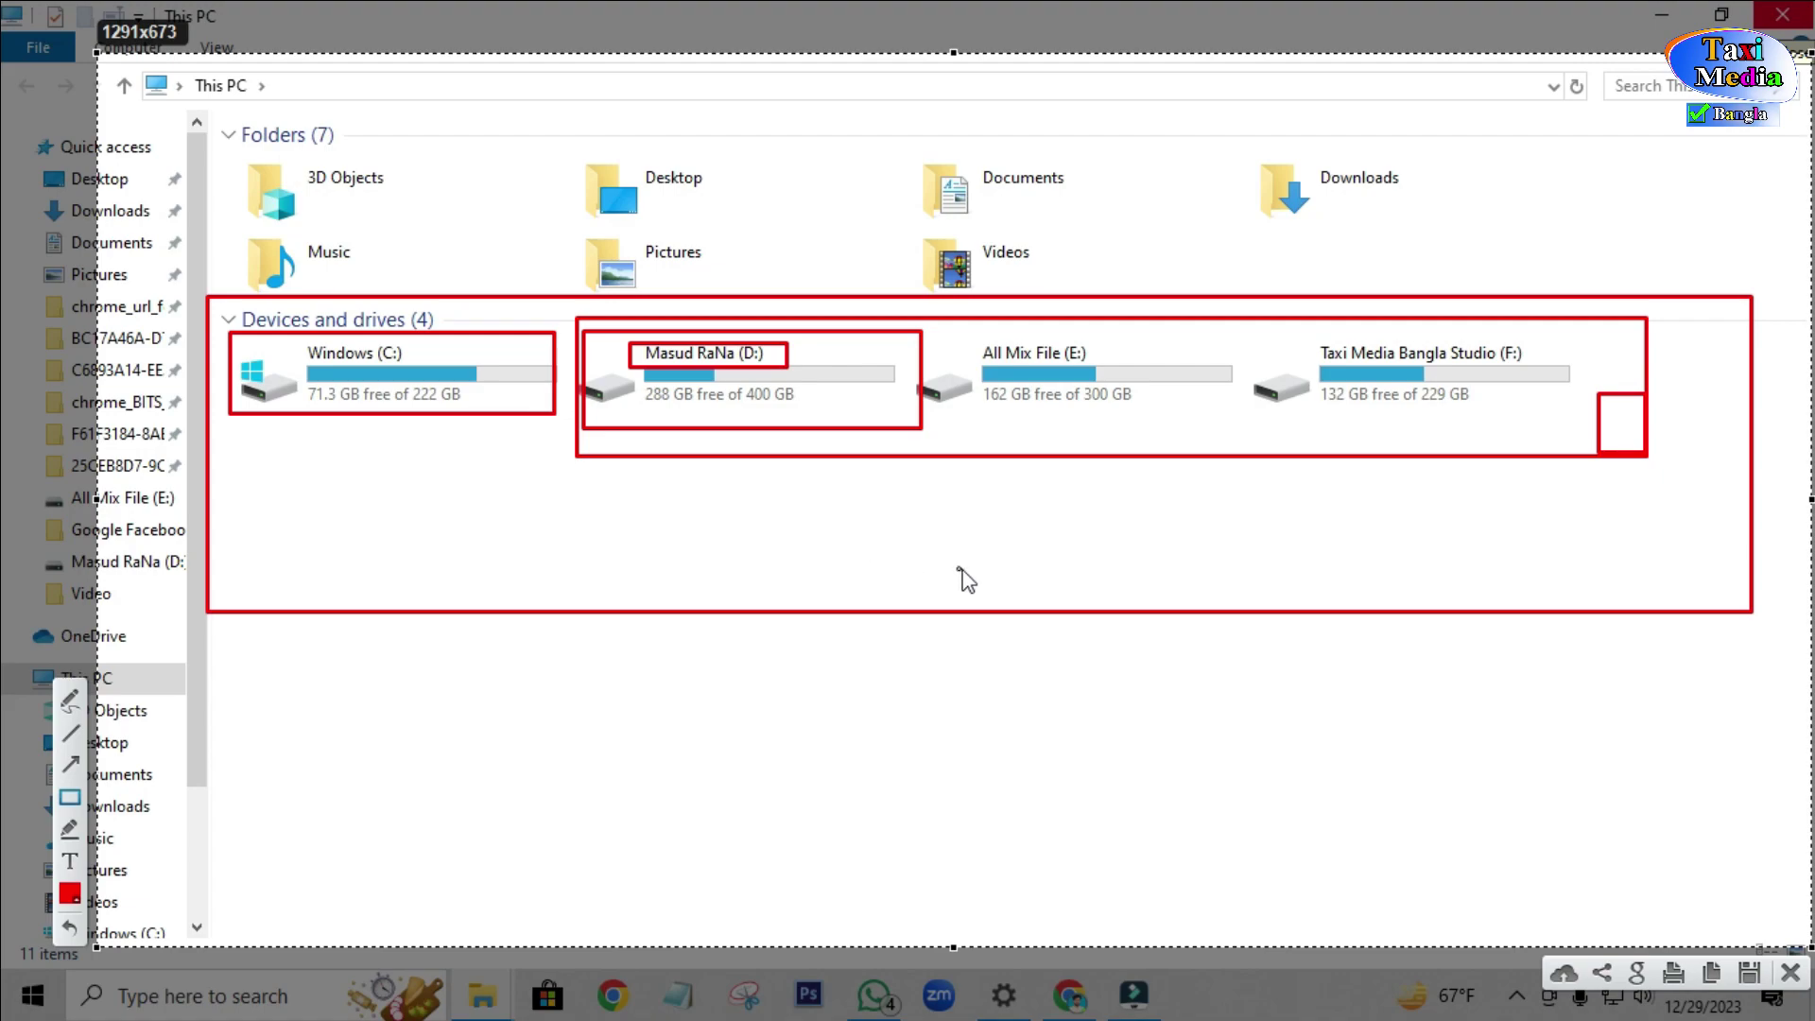
key(ctrl+z)
key(ctrl+z)
key(ctrl+z)
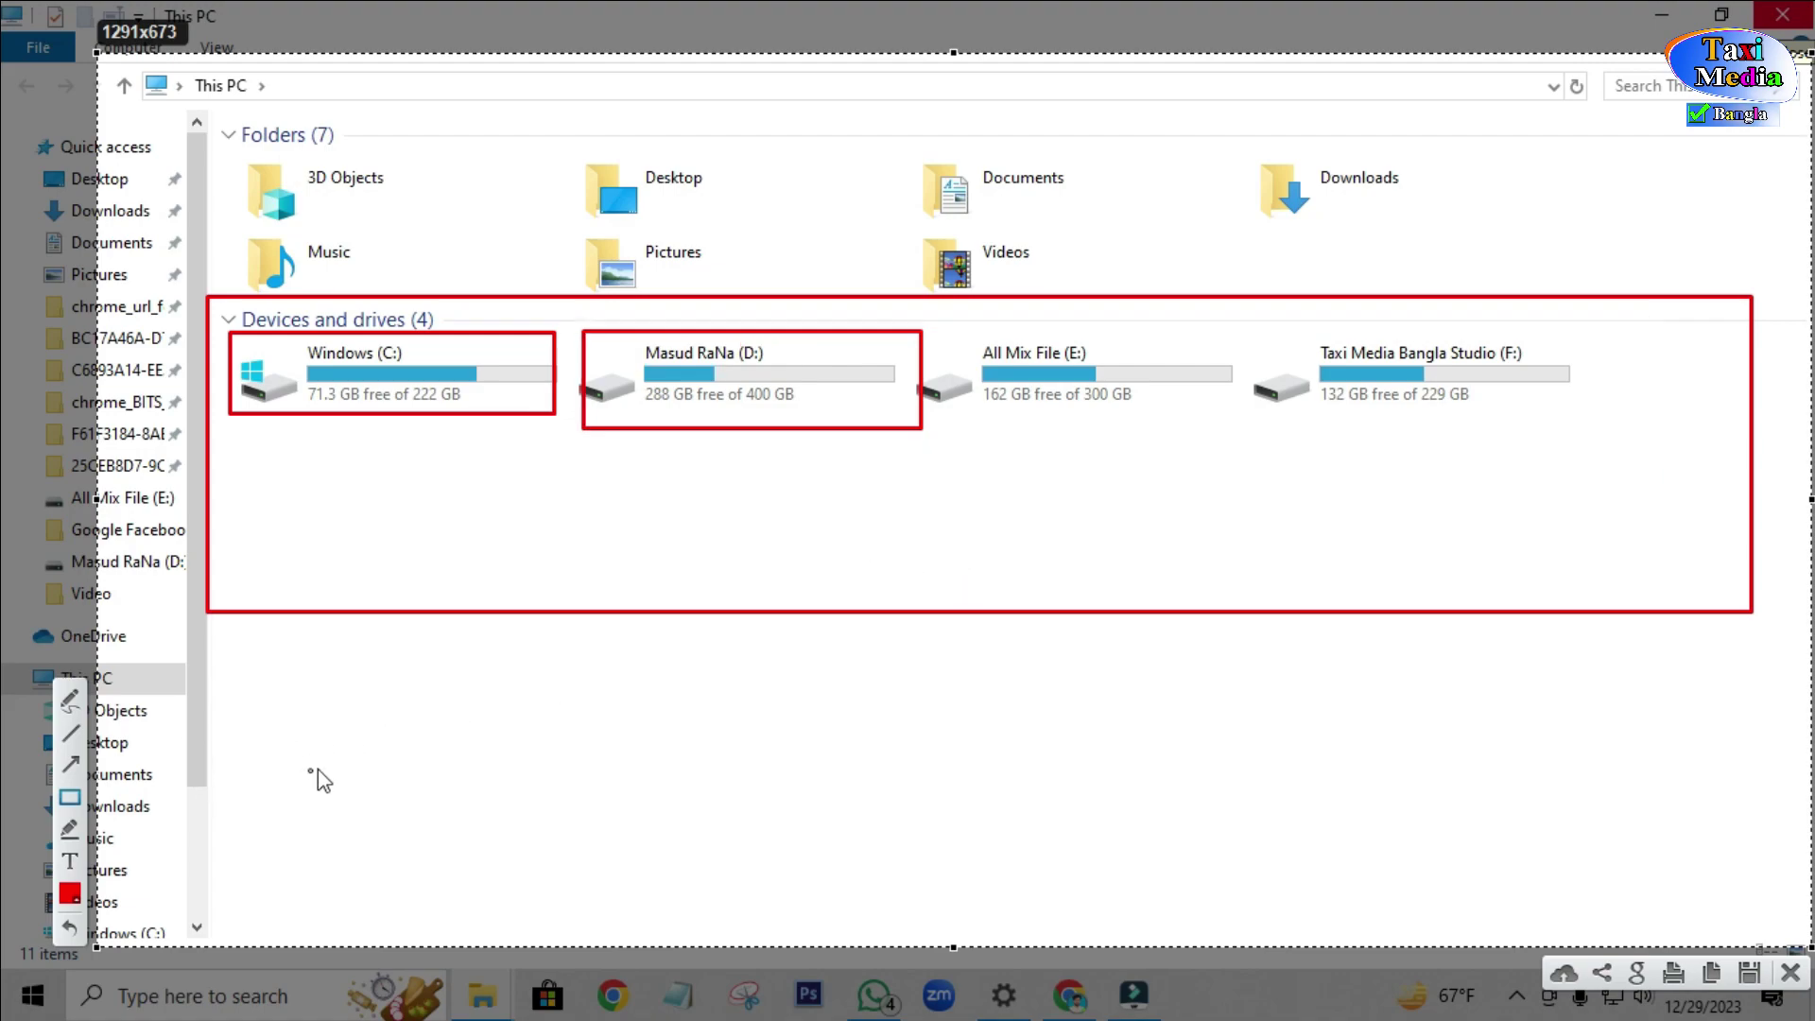
key(ctrl+z)
key(ctrl+z)
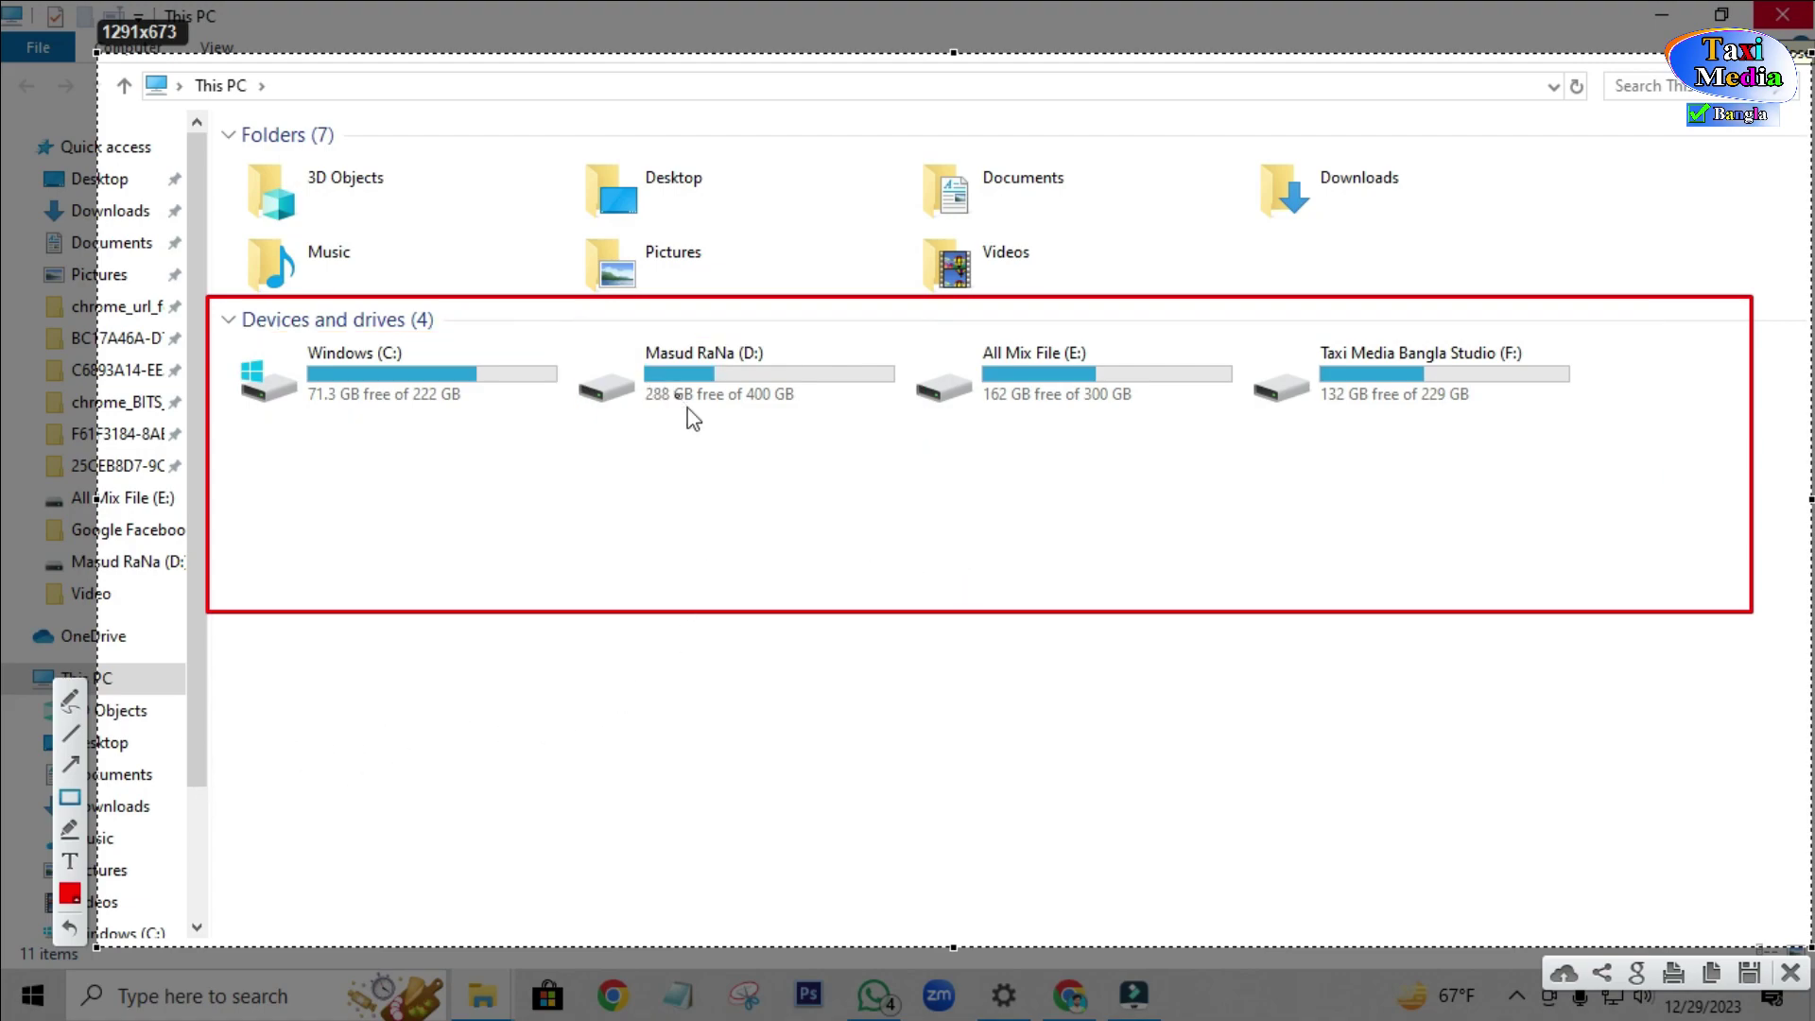
Outline the D: drive and its free and total space figures with rectangles, and discard the capture without saving.
mouse_move(625, 330)
mouse_down()
mouse_move(669, 364)
mouse_move(924, 449)
mouse_up()
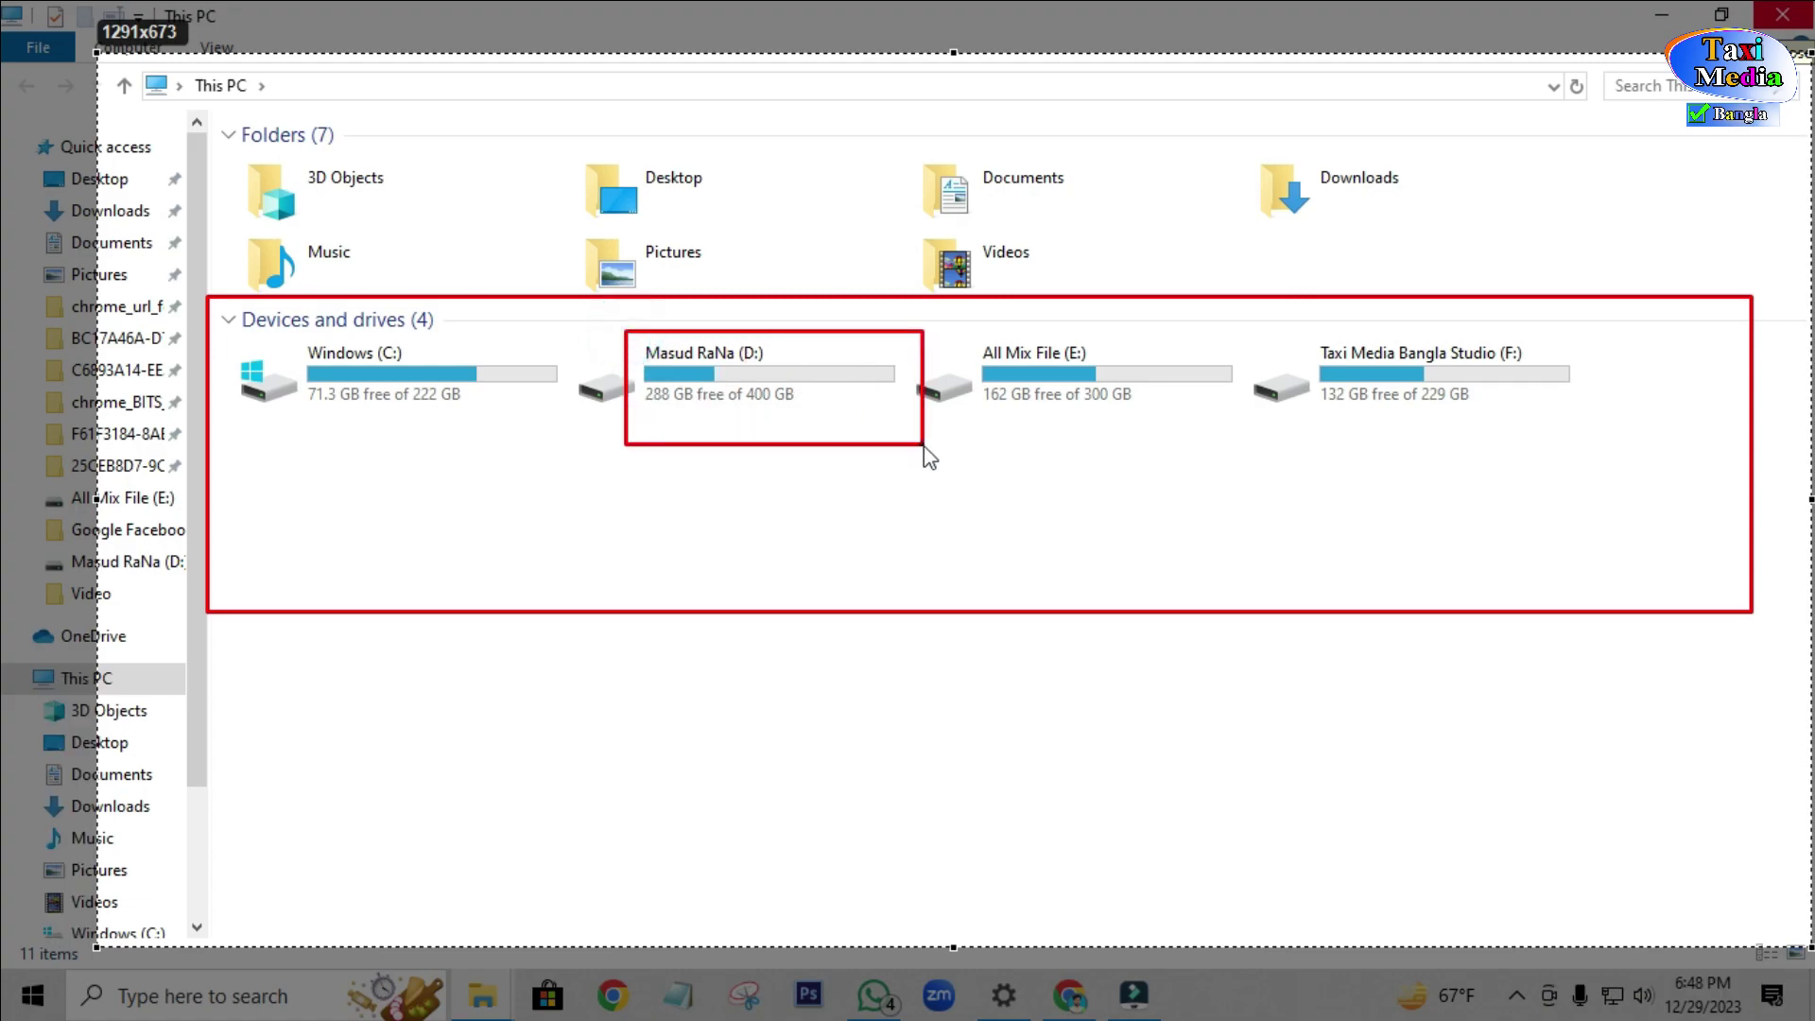
mouse_move(630, 375)
mouse_down()
mouse_move(711, 412)
mouse_move(828, 417)
mouse_up()
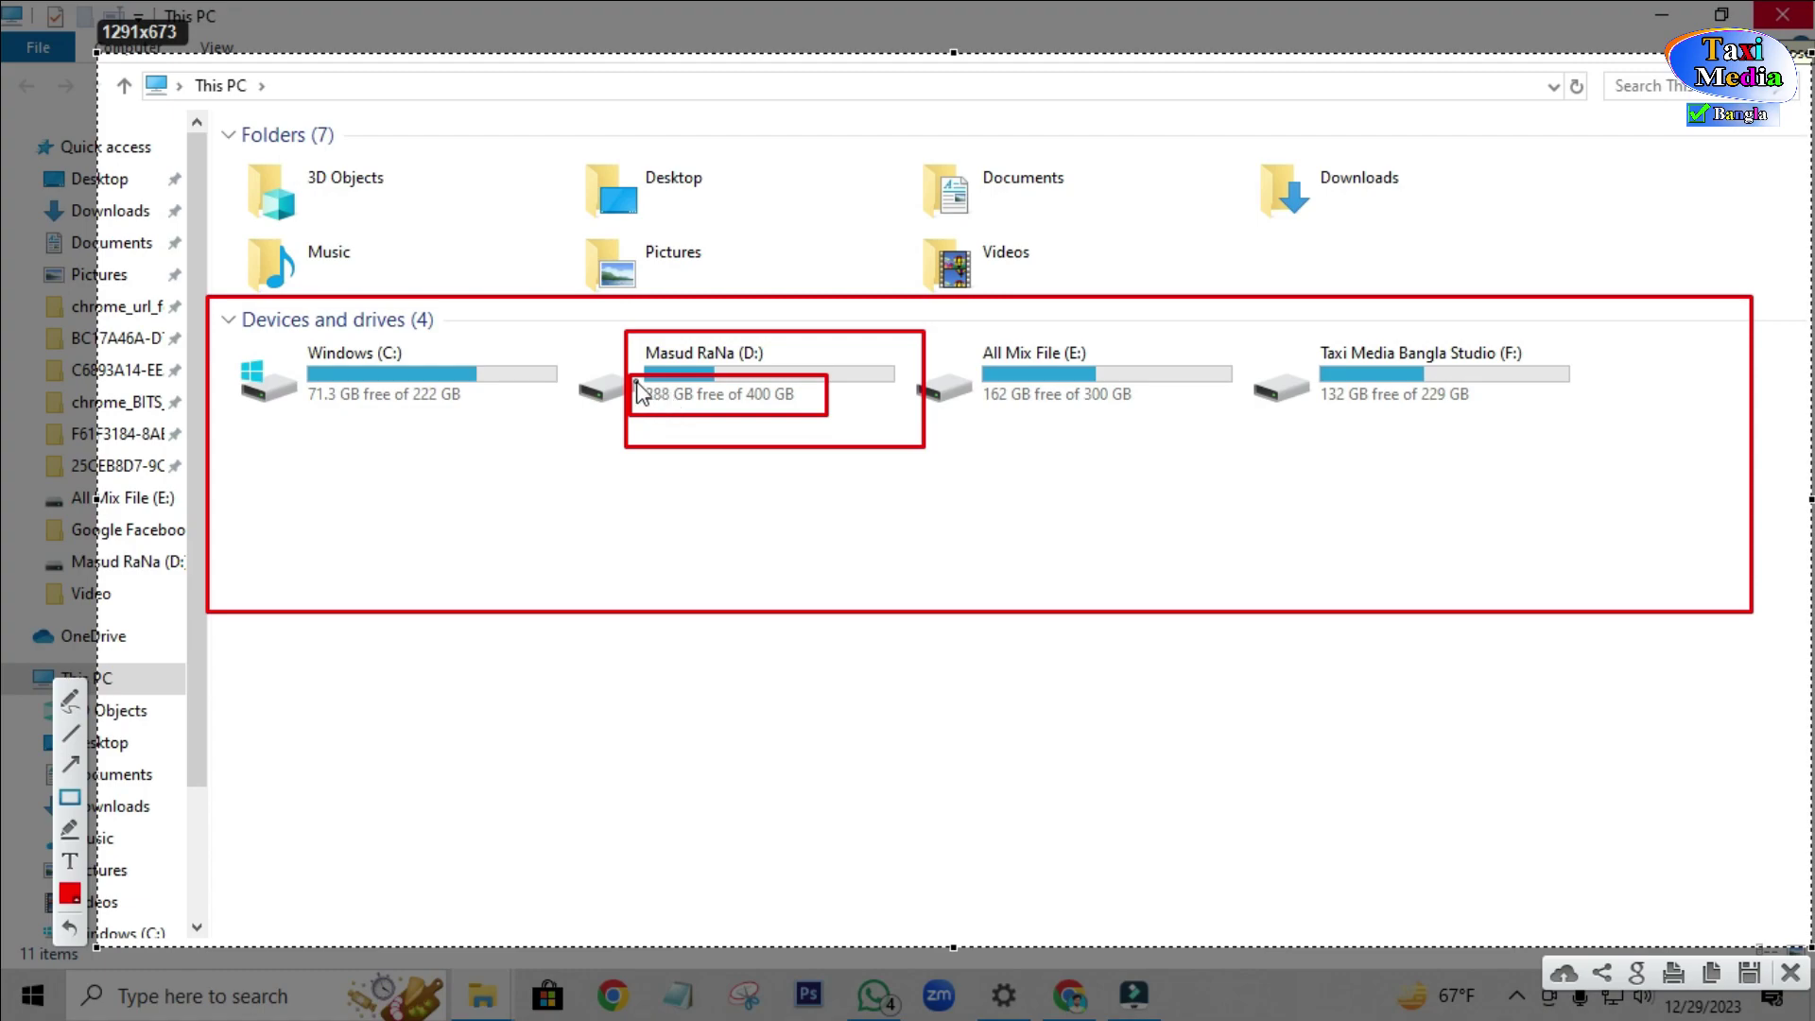
drag(635, 380, 727, 413)
drag(727, 376, 828, 416)
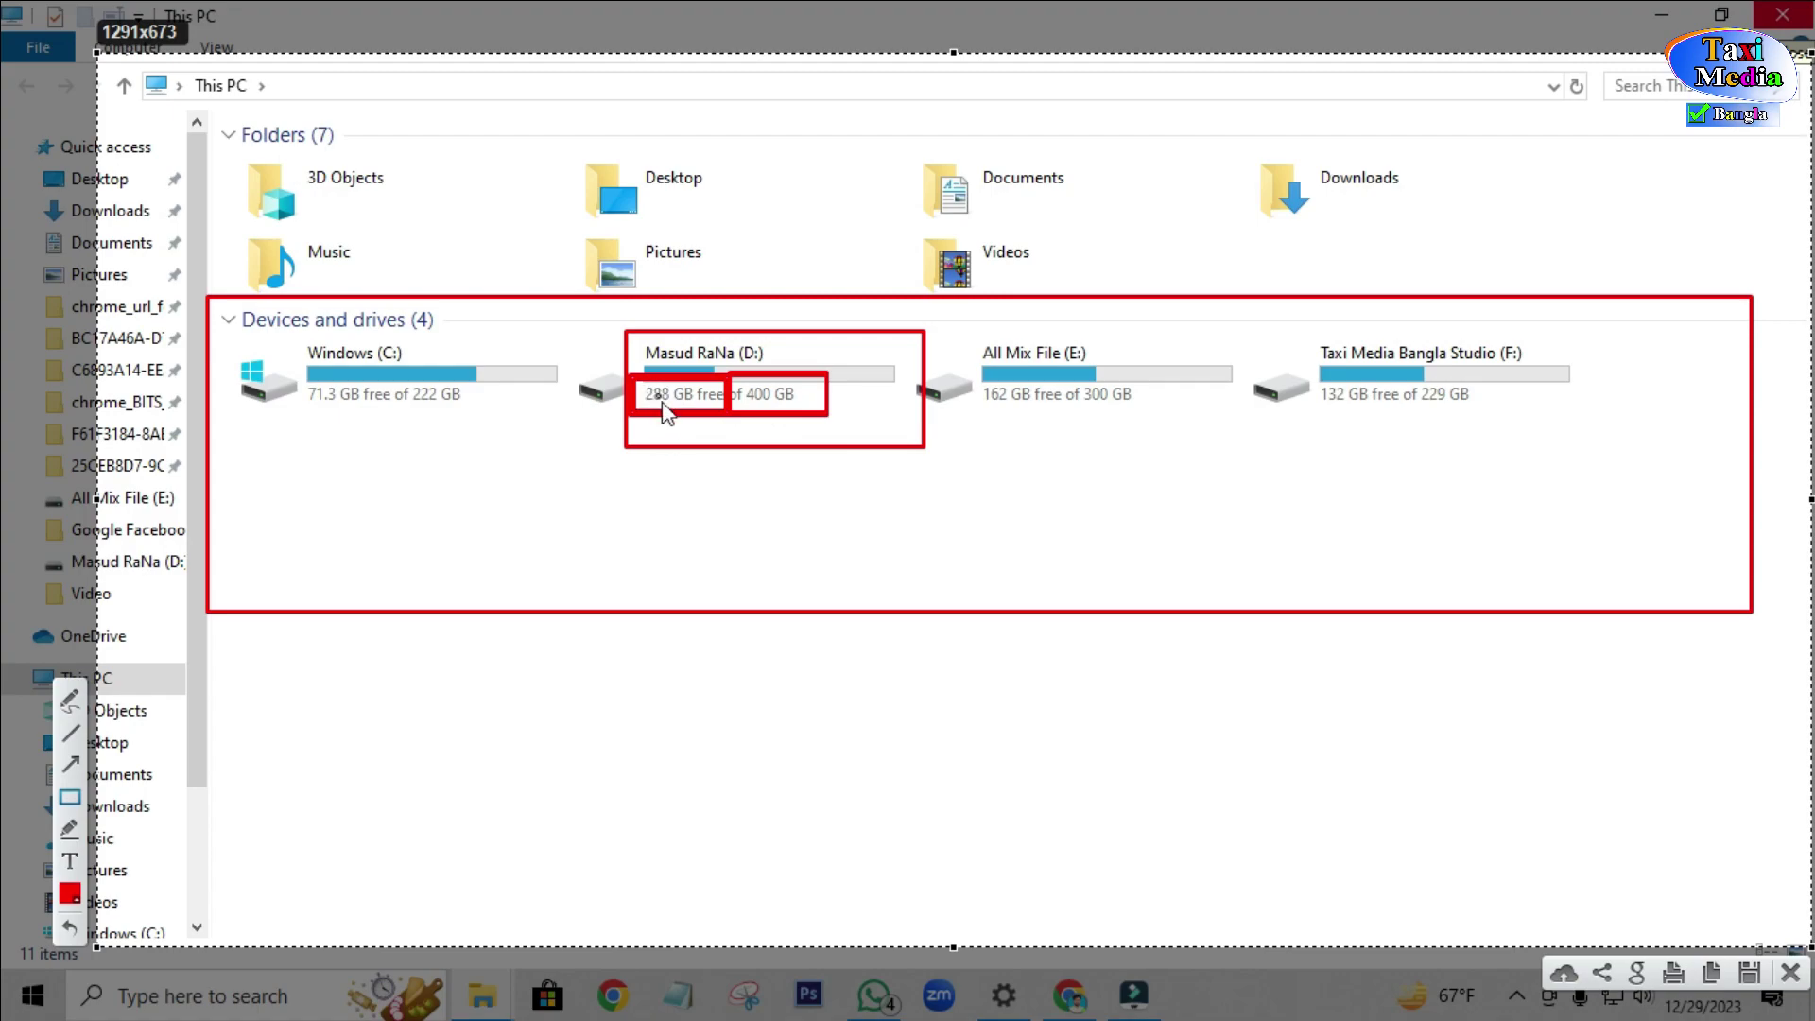
drag(651, 377, 682, 414)
click(1790, 974)
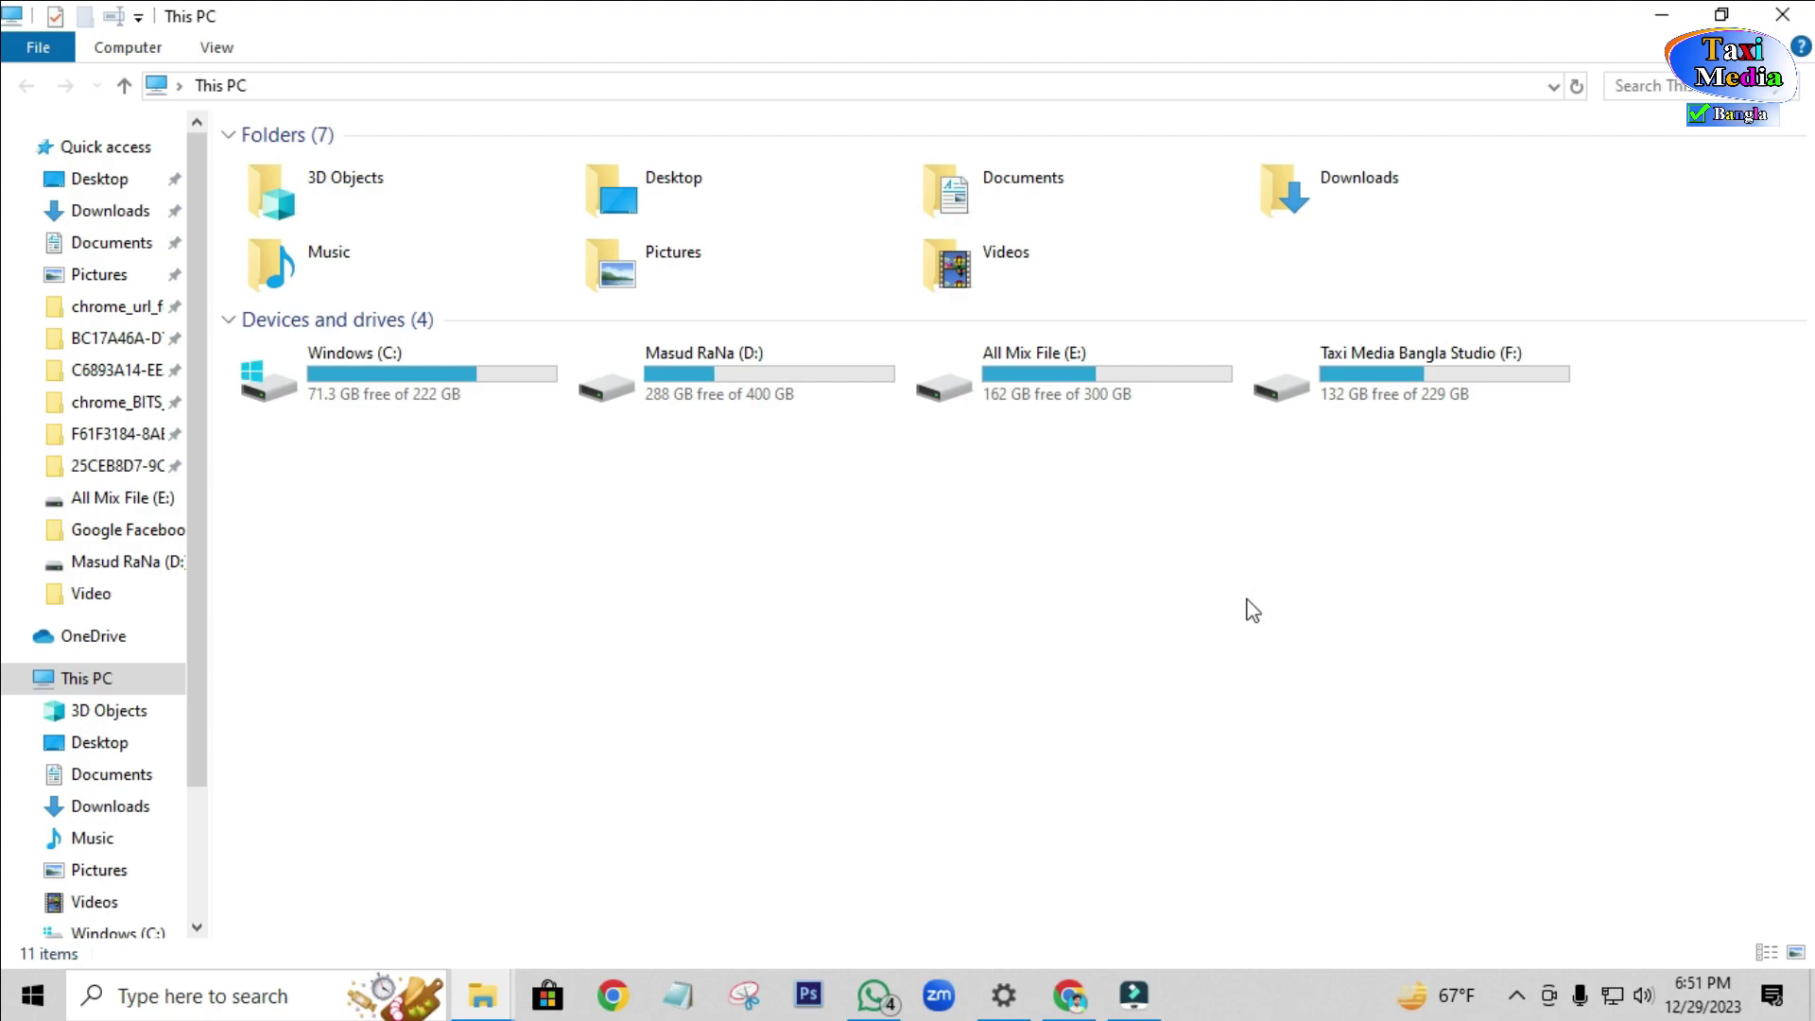
Close the This PC window and refresh the desktop several times.
click(1782, 13)
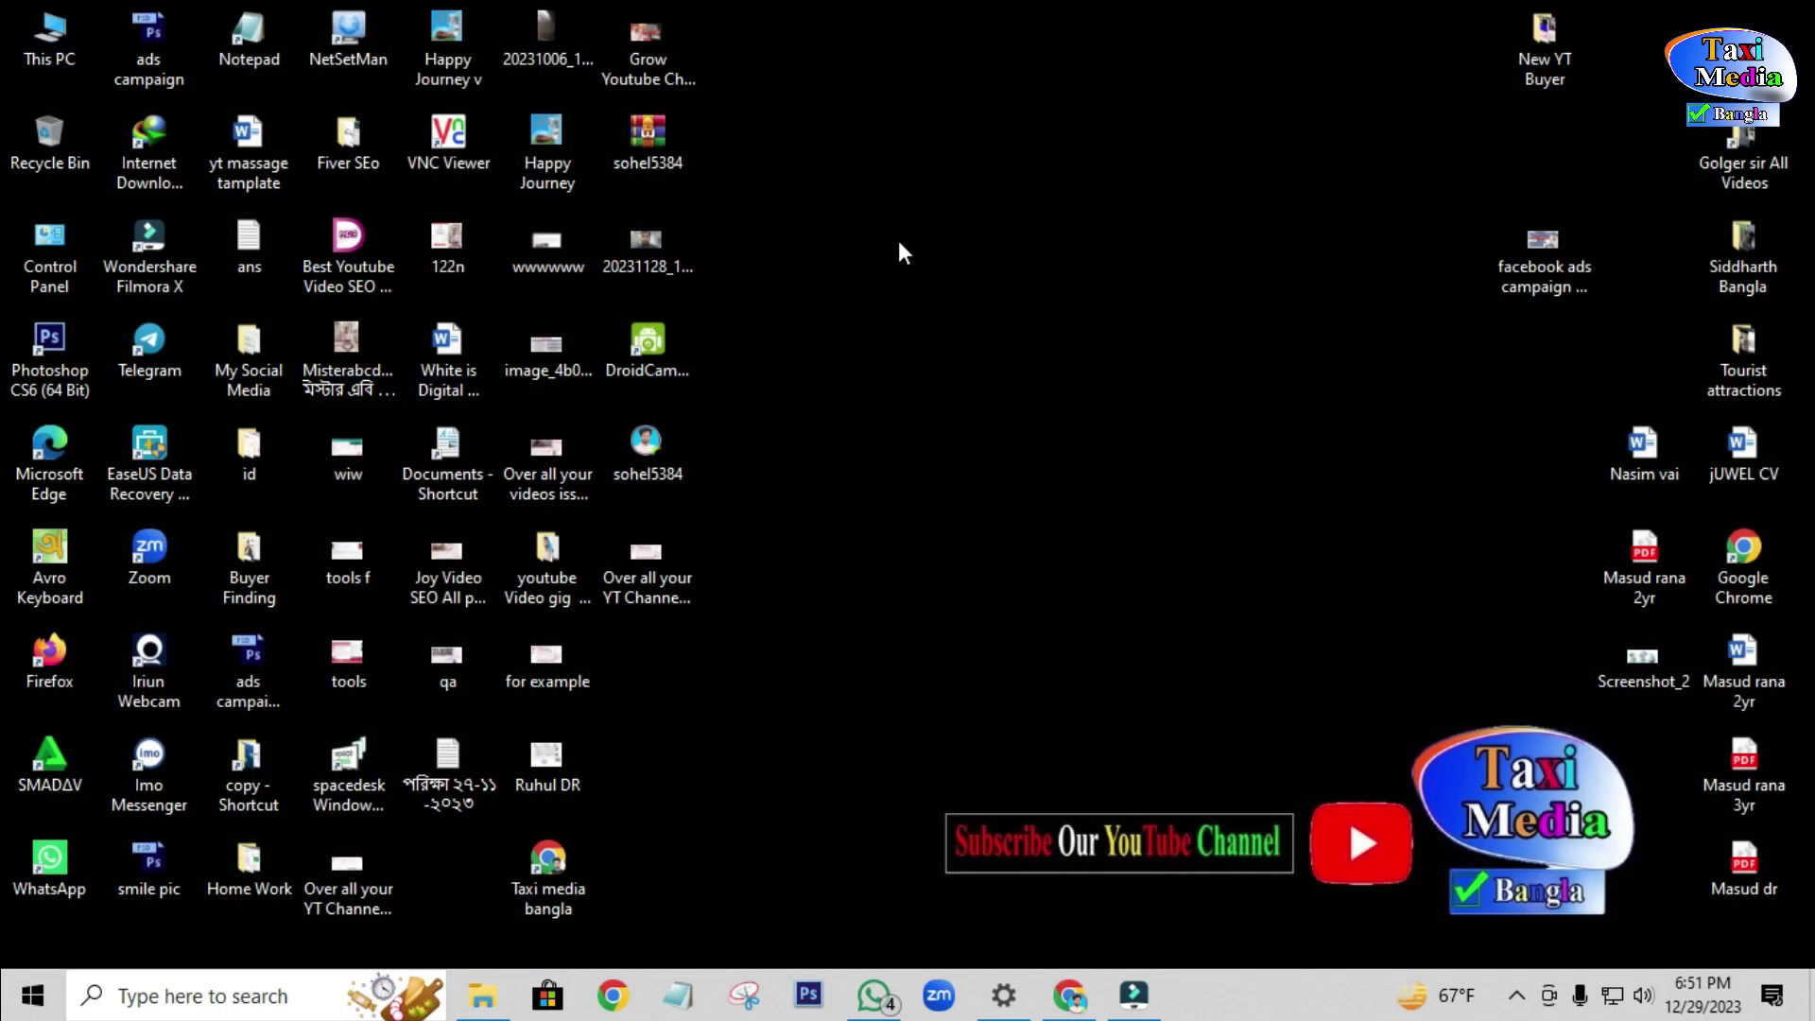
right_click(871, 214)
click(934, 298)
right_click(858, 254)
click(934, 327)
right_click(905, 291)
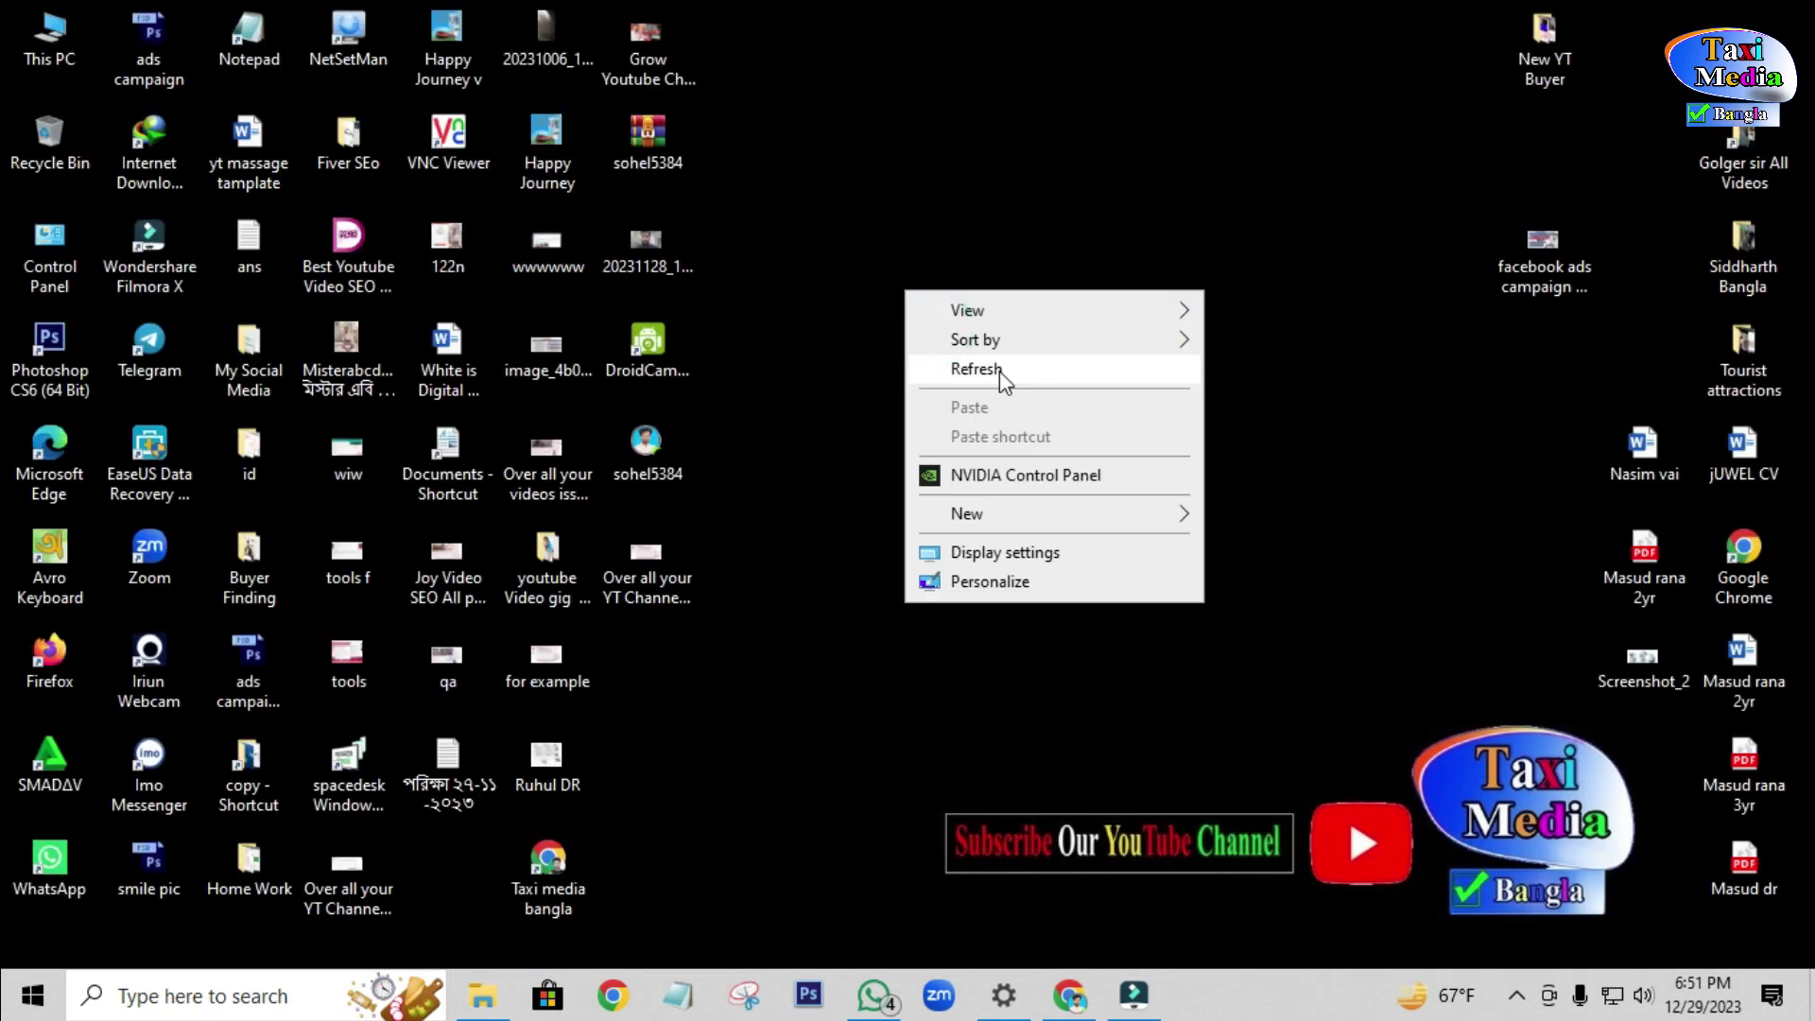
click(1000, 370)
right_click(922, 290)
click(1012, 370)
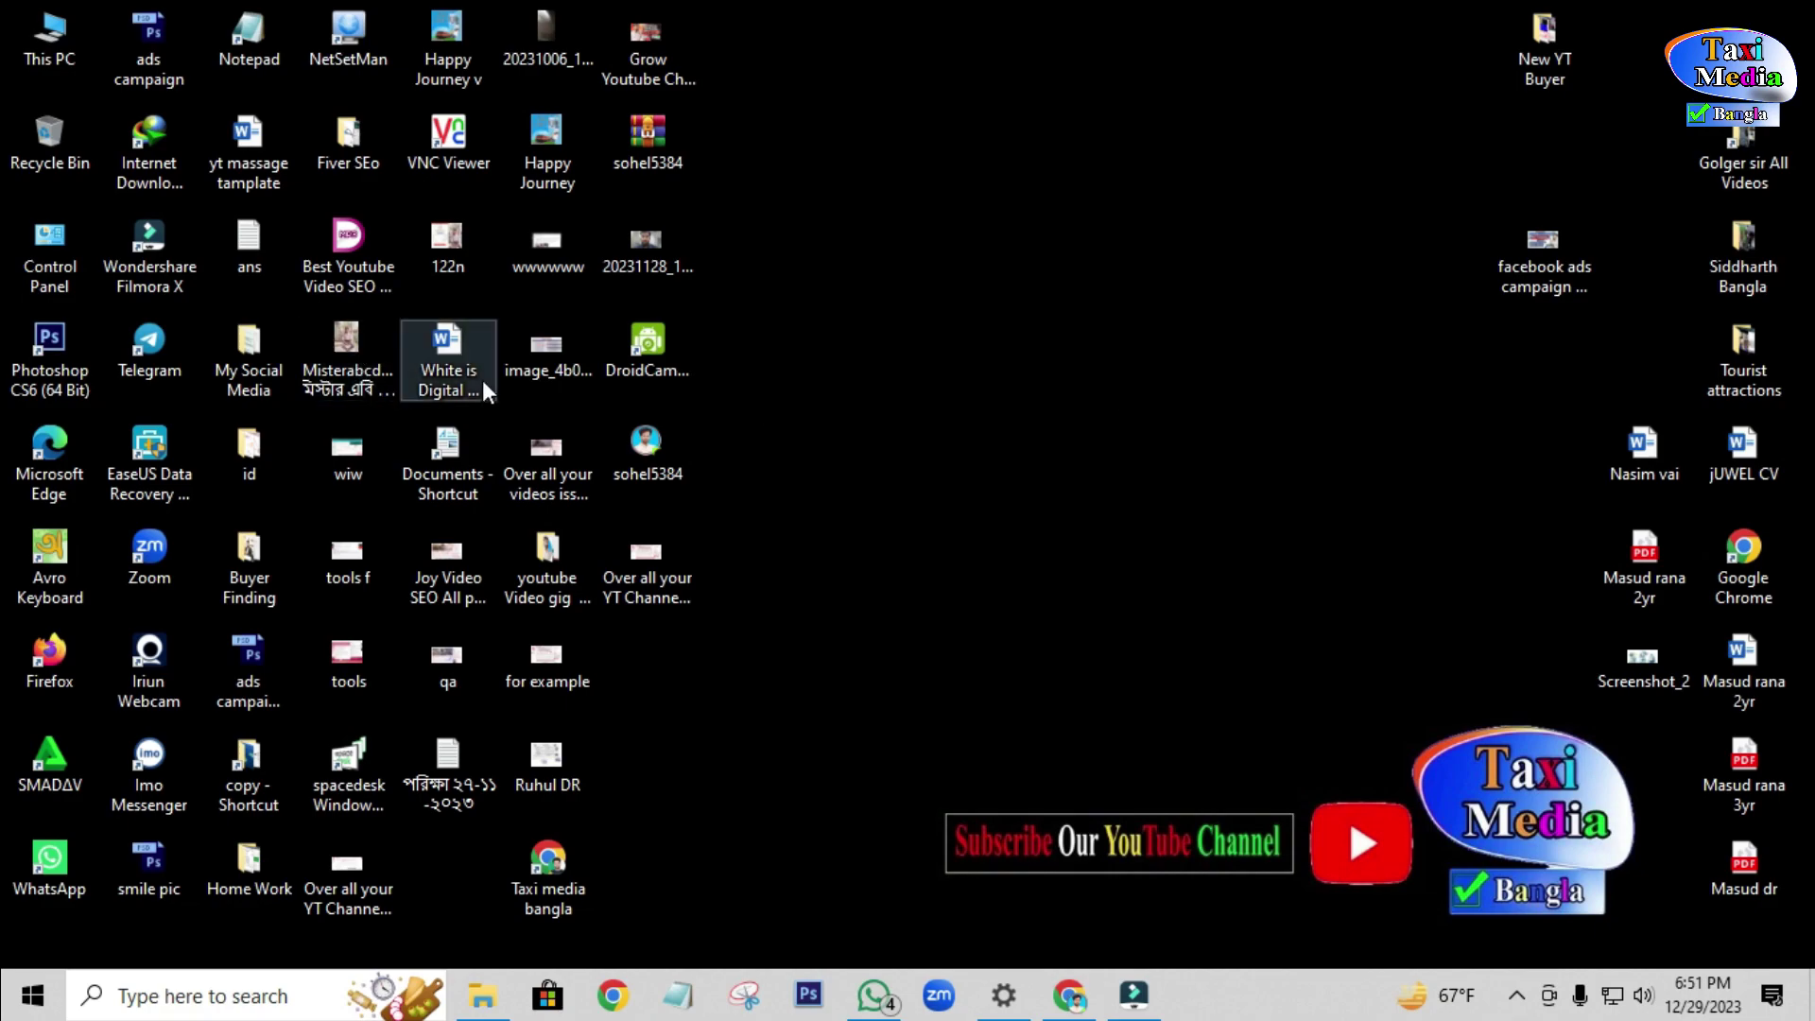
Move the This PC icon to the empty middle area of the desktop and refresh the desktop.
drag(57, 49, 960, 387)
right_click(1002, 480)
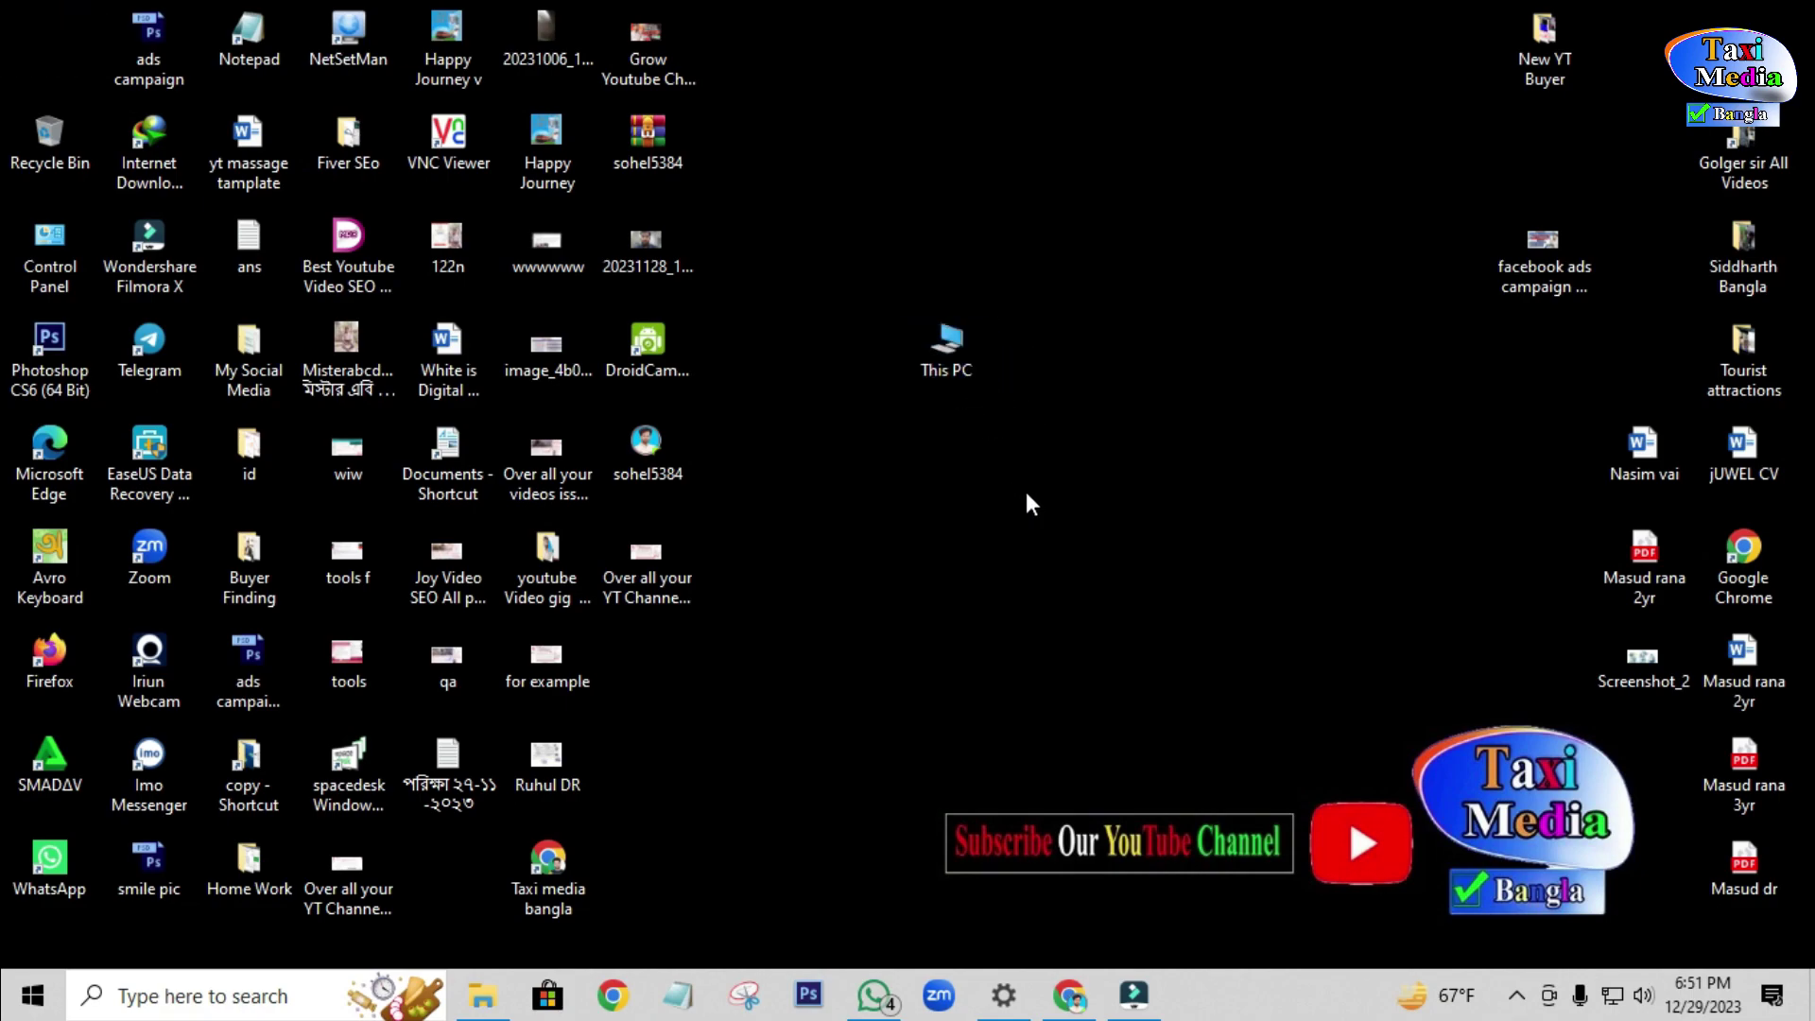
click(1113, 568)
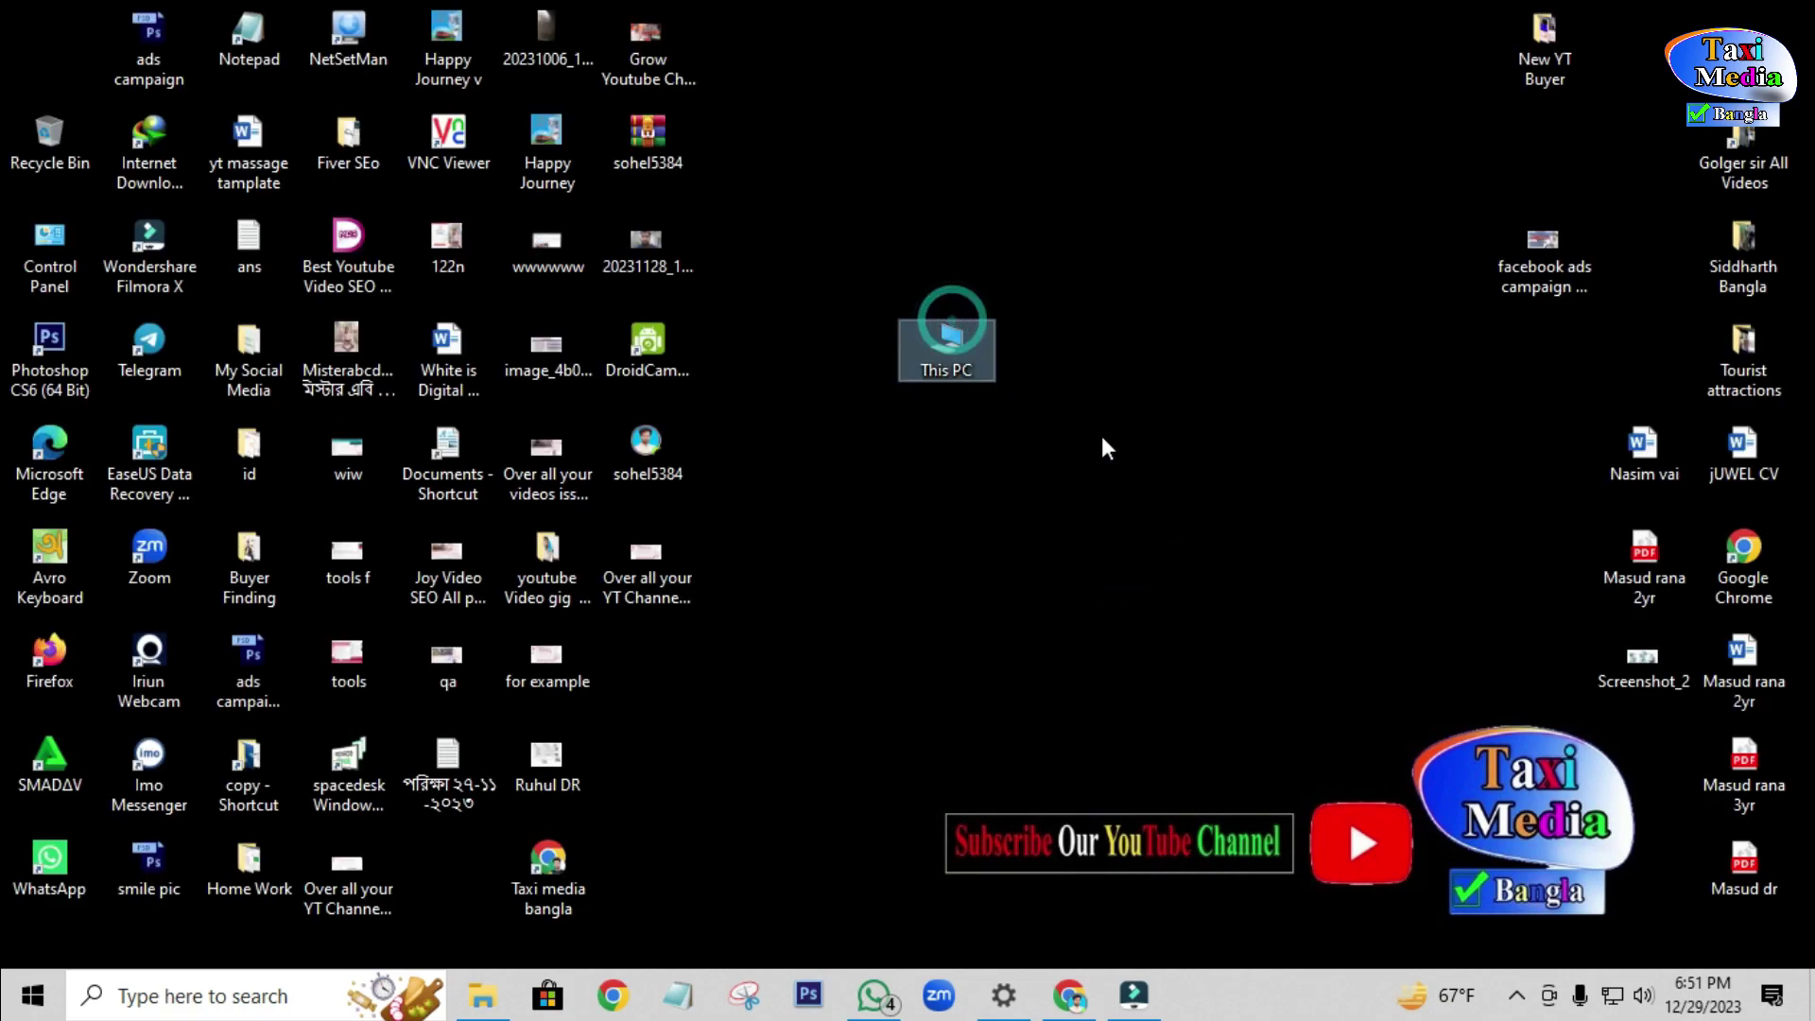
right_click(1094, 98)
click(1199, 180)
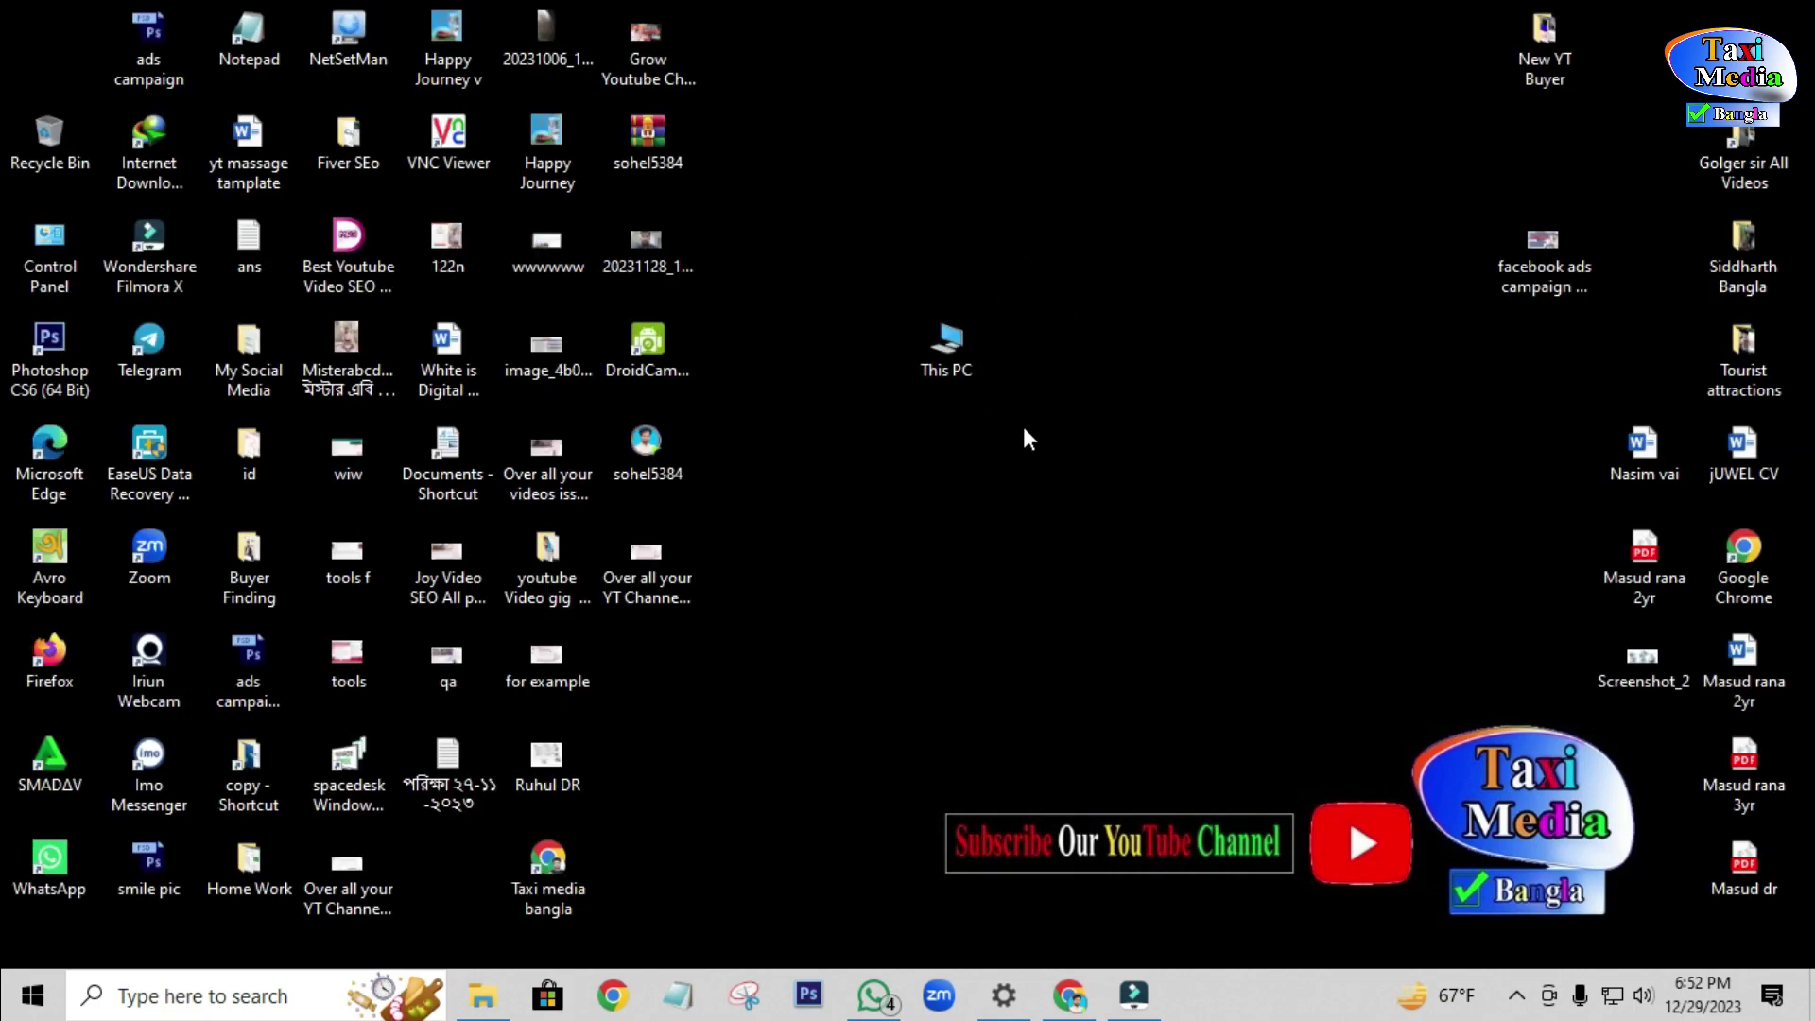
Open Computer Management through the Manage option of This PC and restore its window to a smaller size.
right_click(956, 343)
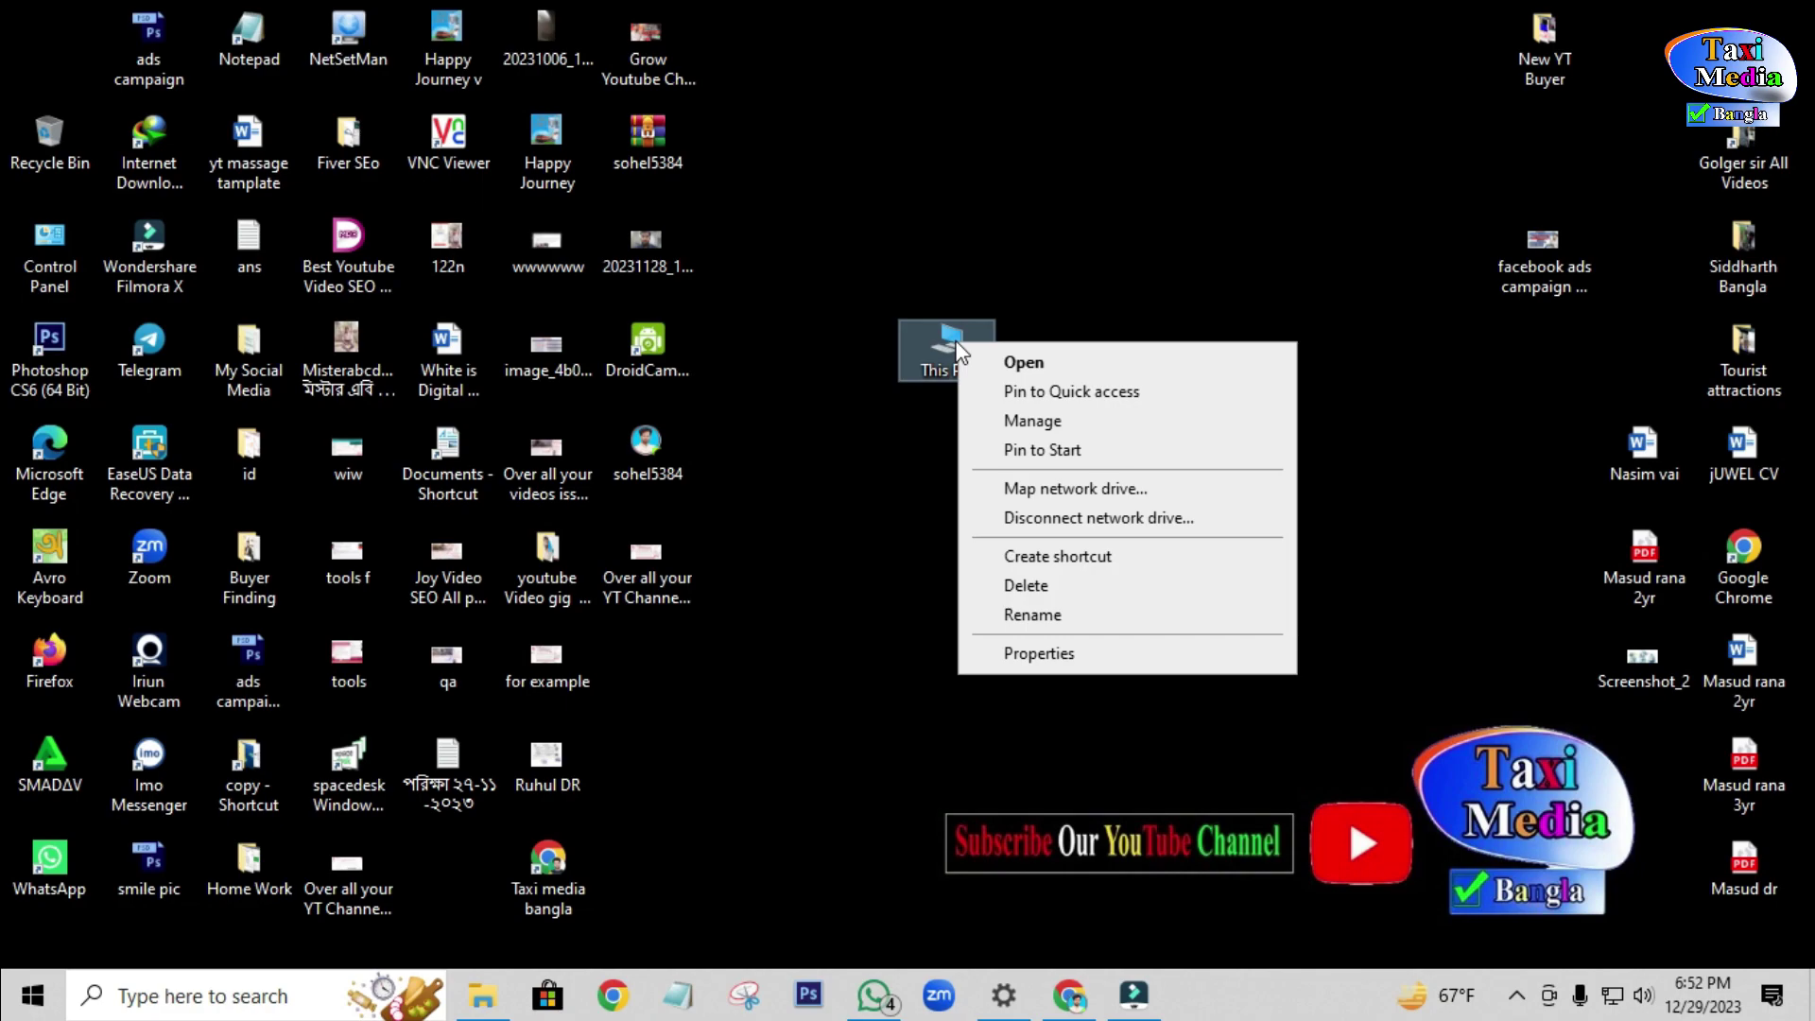
click(1069, 423)
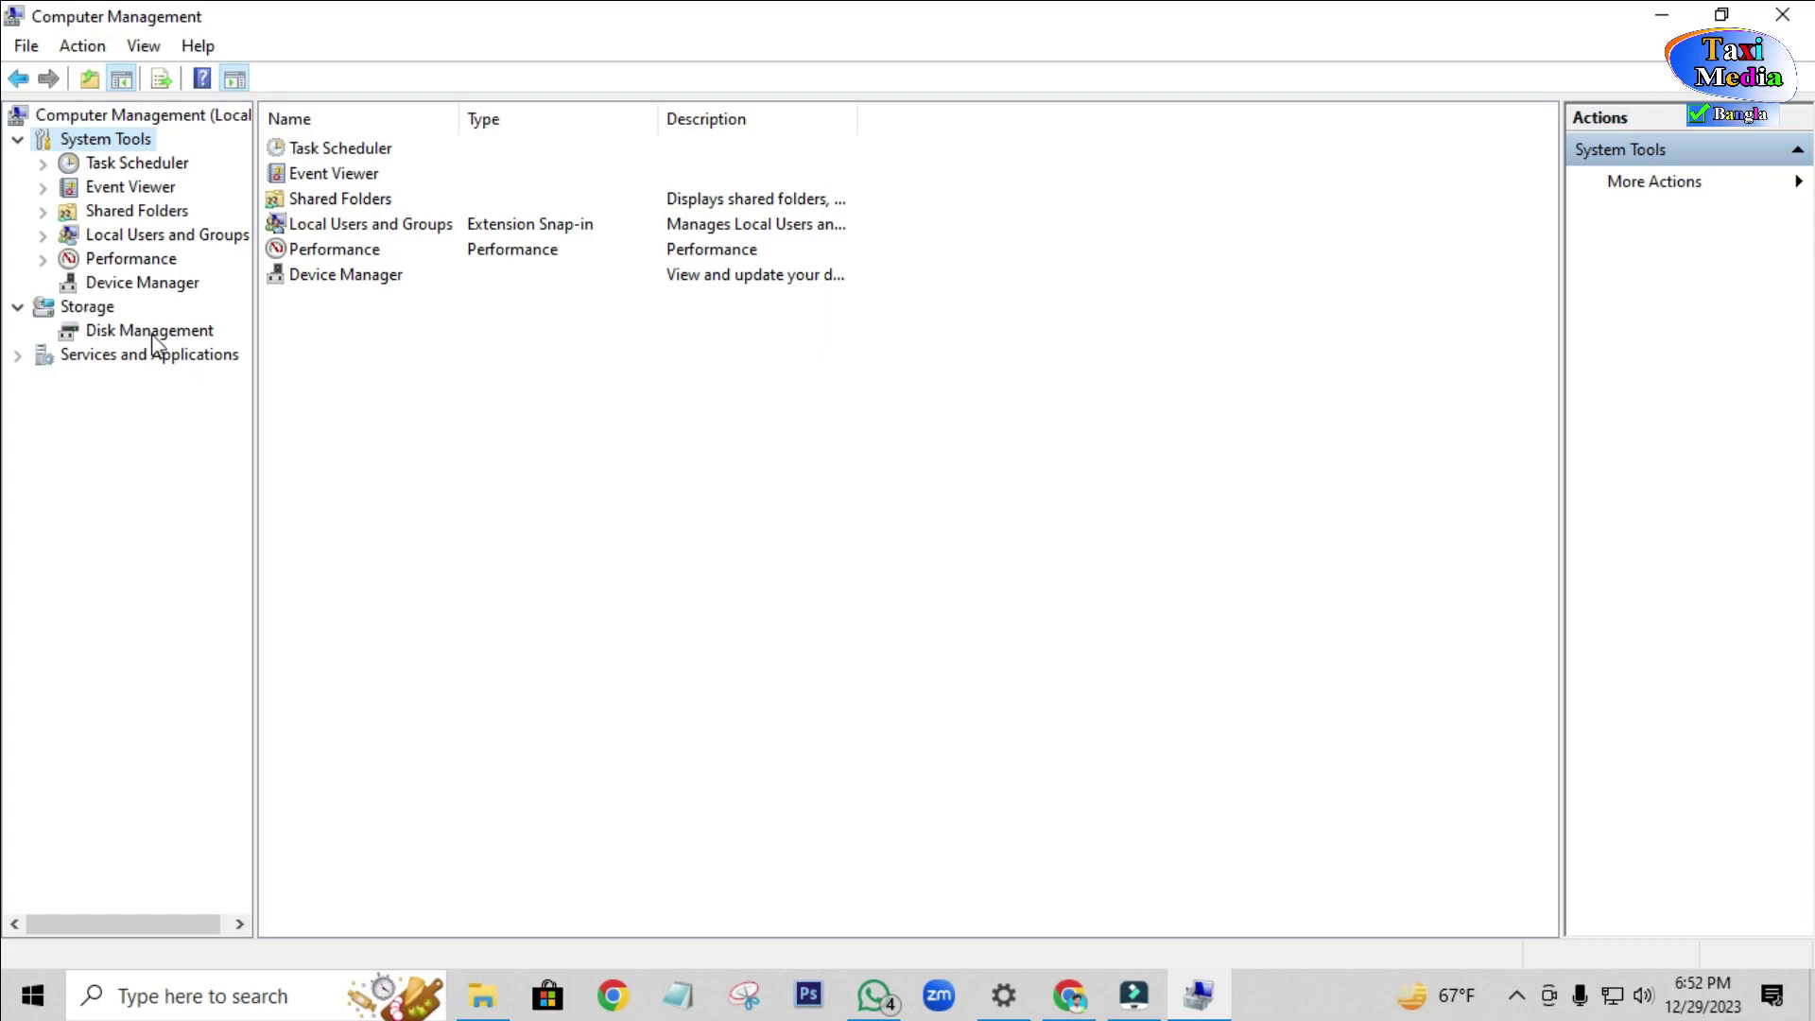
click(1722, 14)
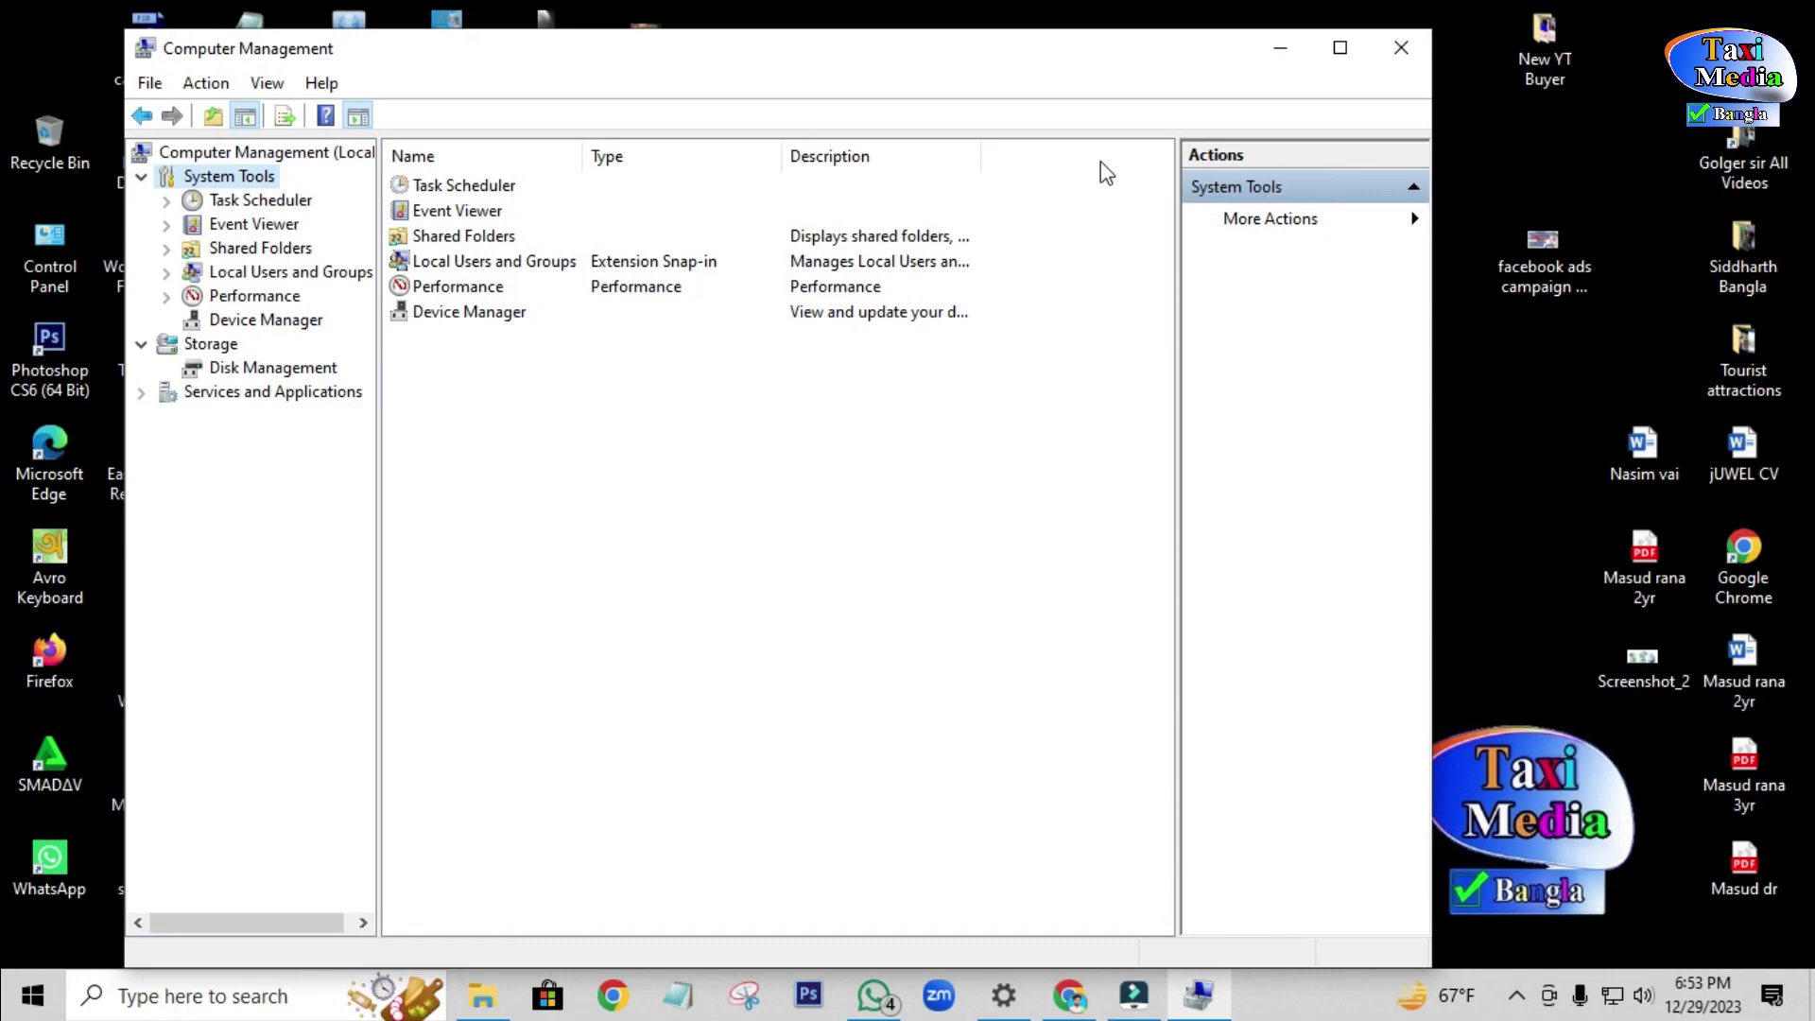
click(809, 3)
Capture the Computer Management window, outline the console tree, Storage and Disk Management in red, and discard the capture.
key(Print)
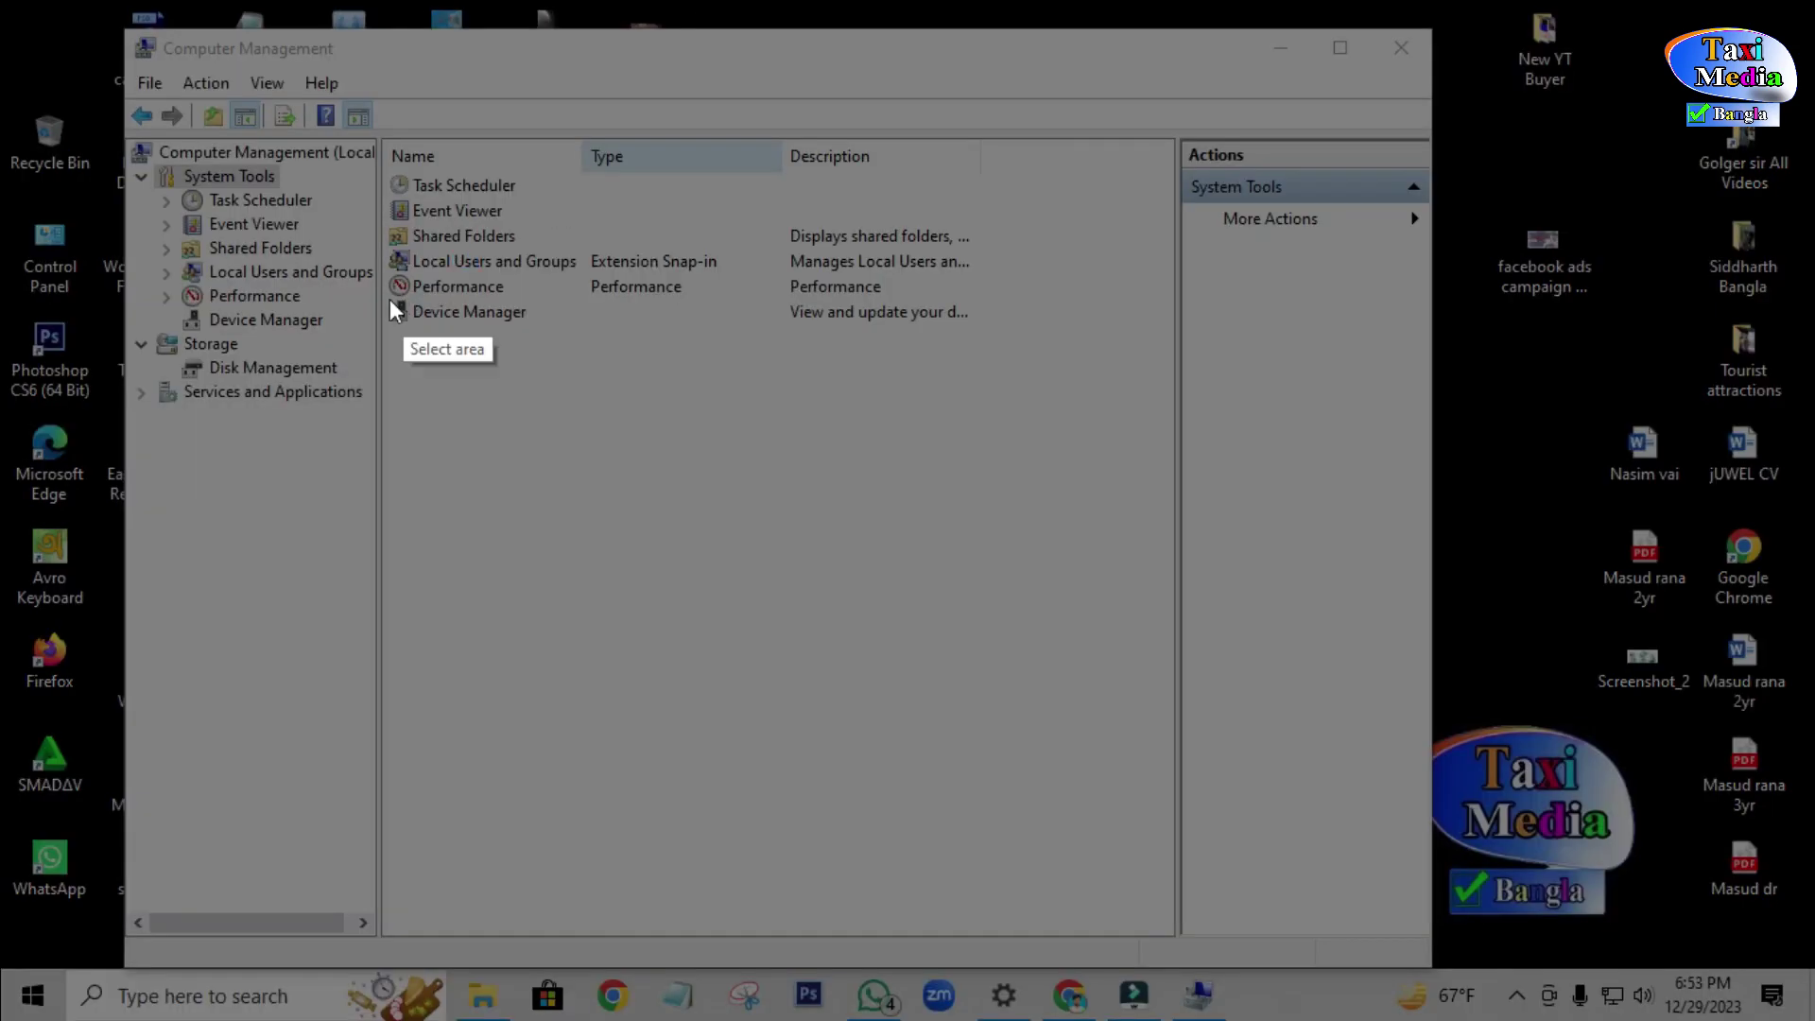
drag(48, 83, 1486, 997)
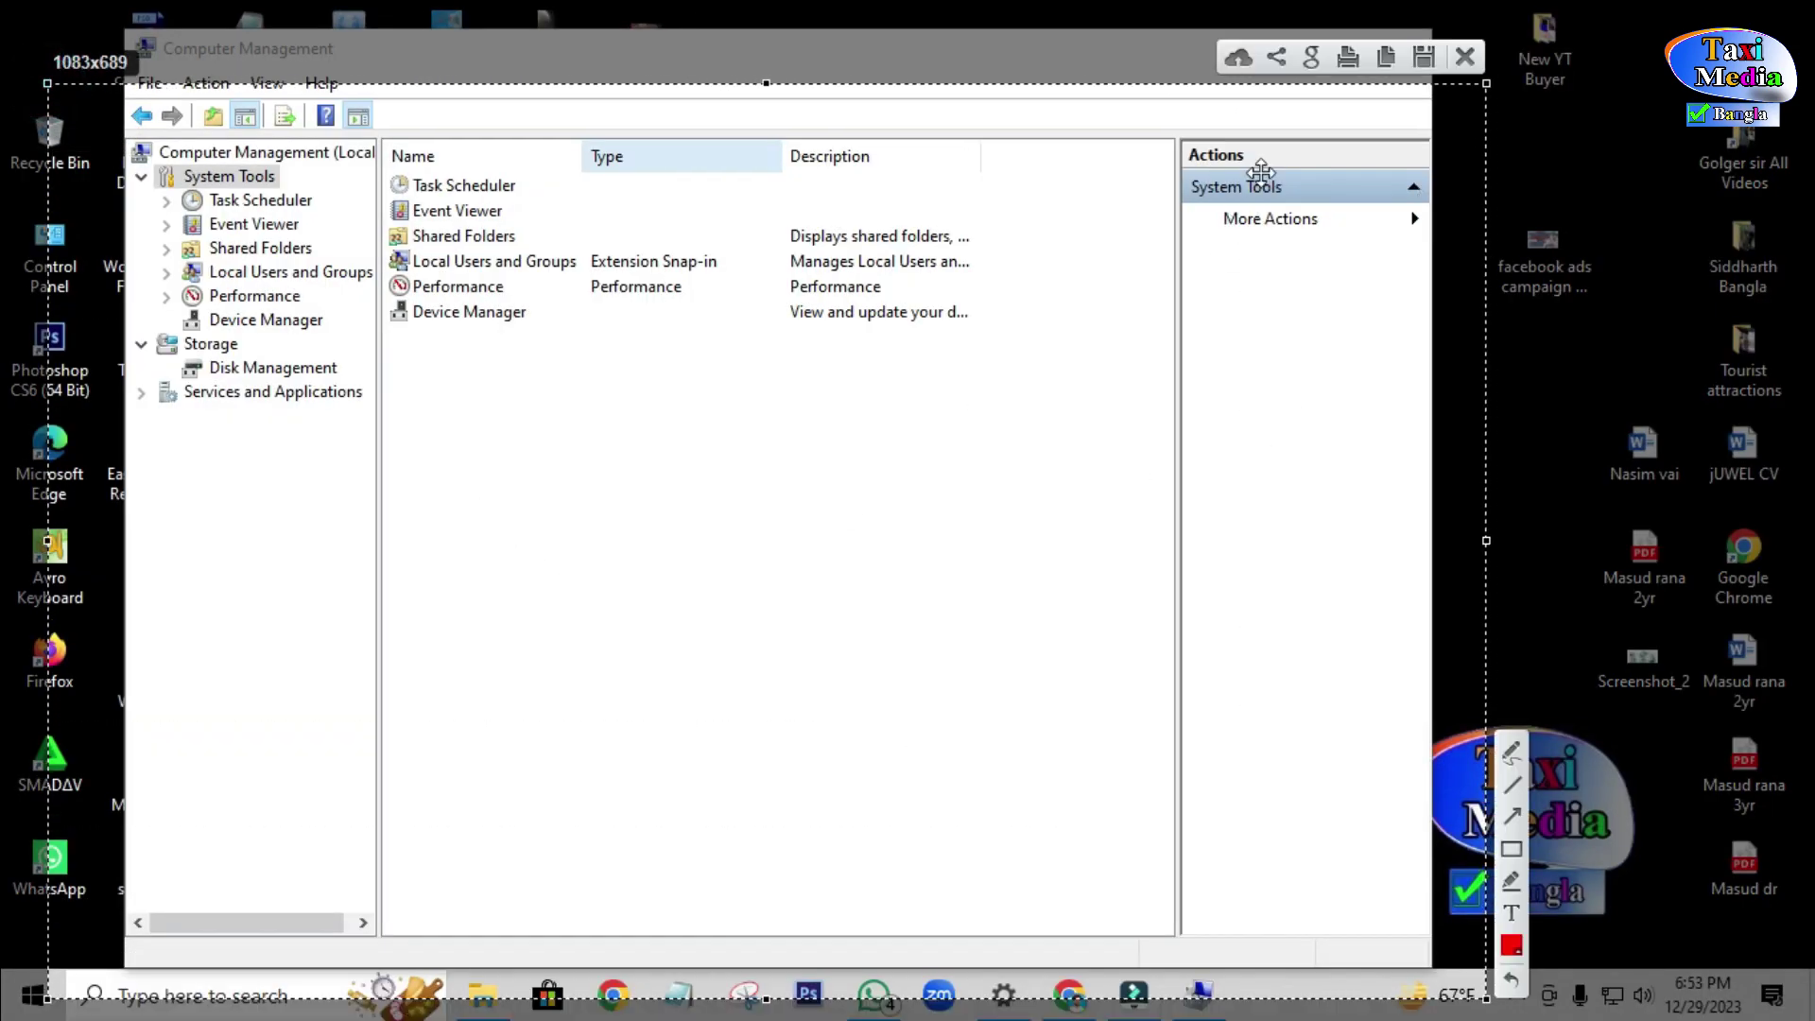
click(1511, 848)
mouse_move(121, 136)
mouse_down()
mouse_move(146, 193)
mouse_move(412, 465)
mouse_up()
drag(127, 329, 352, 380)
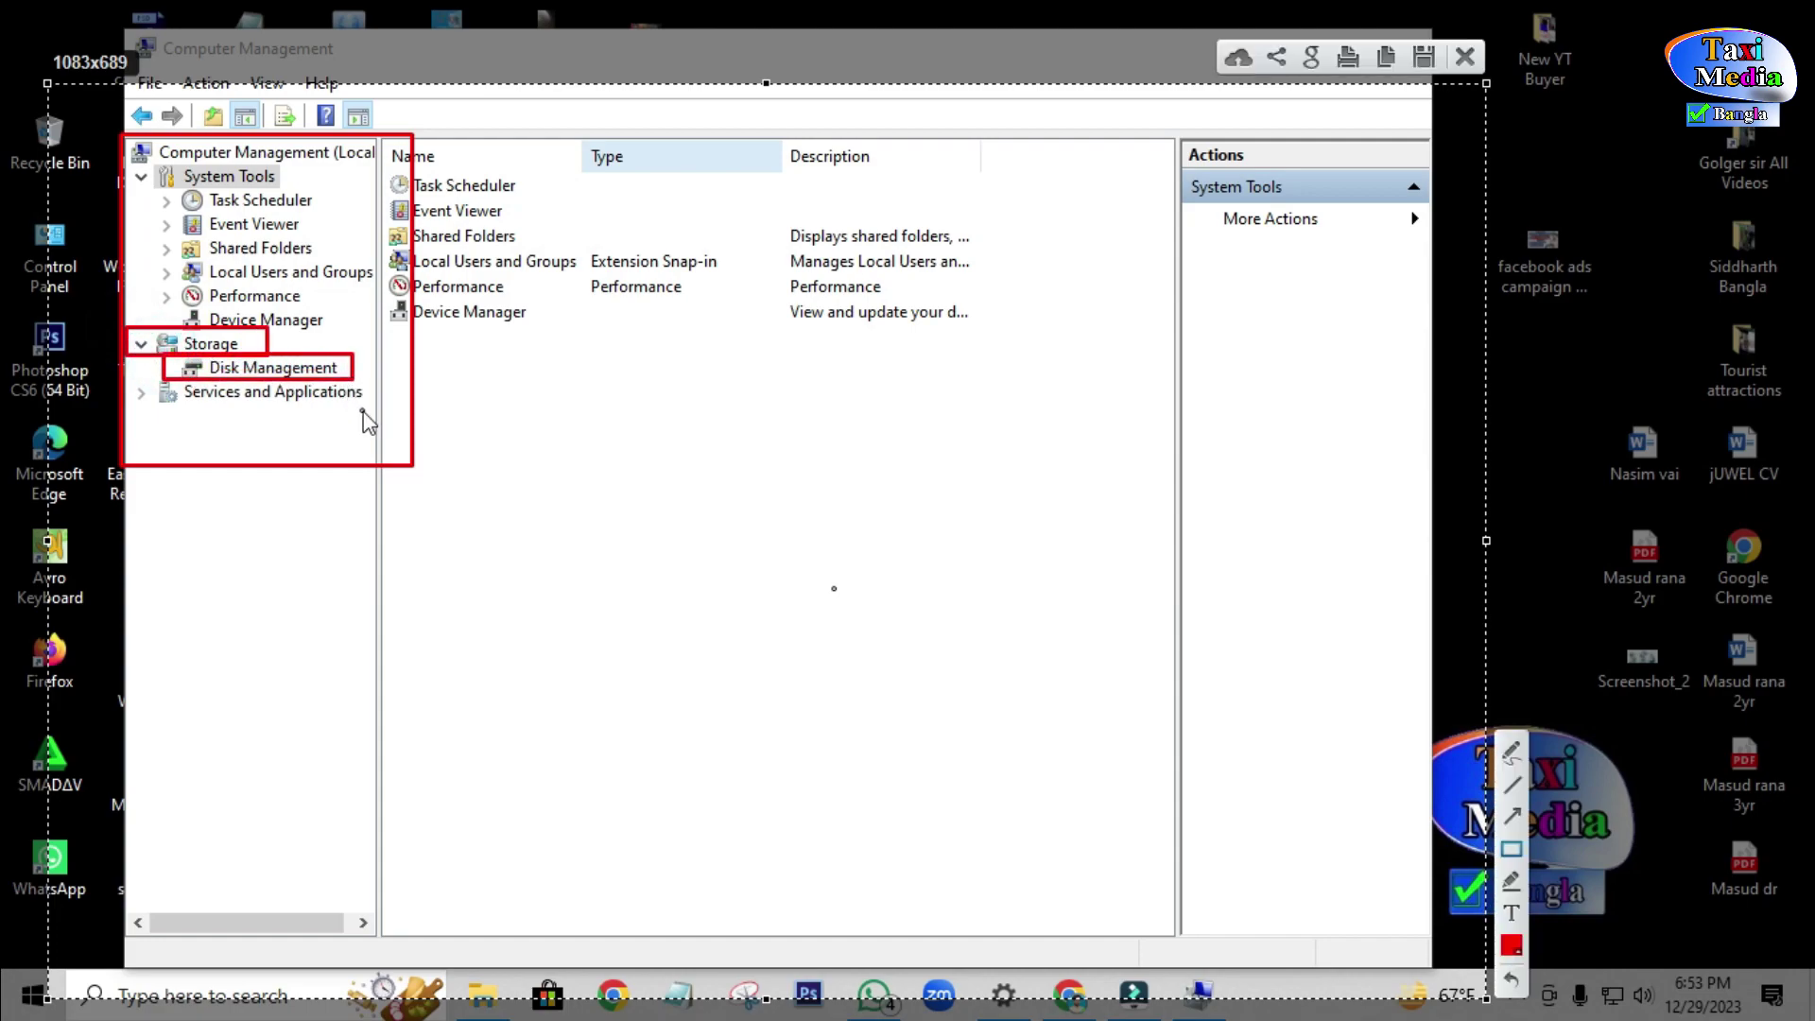
click(1468, 61)
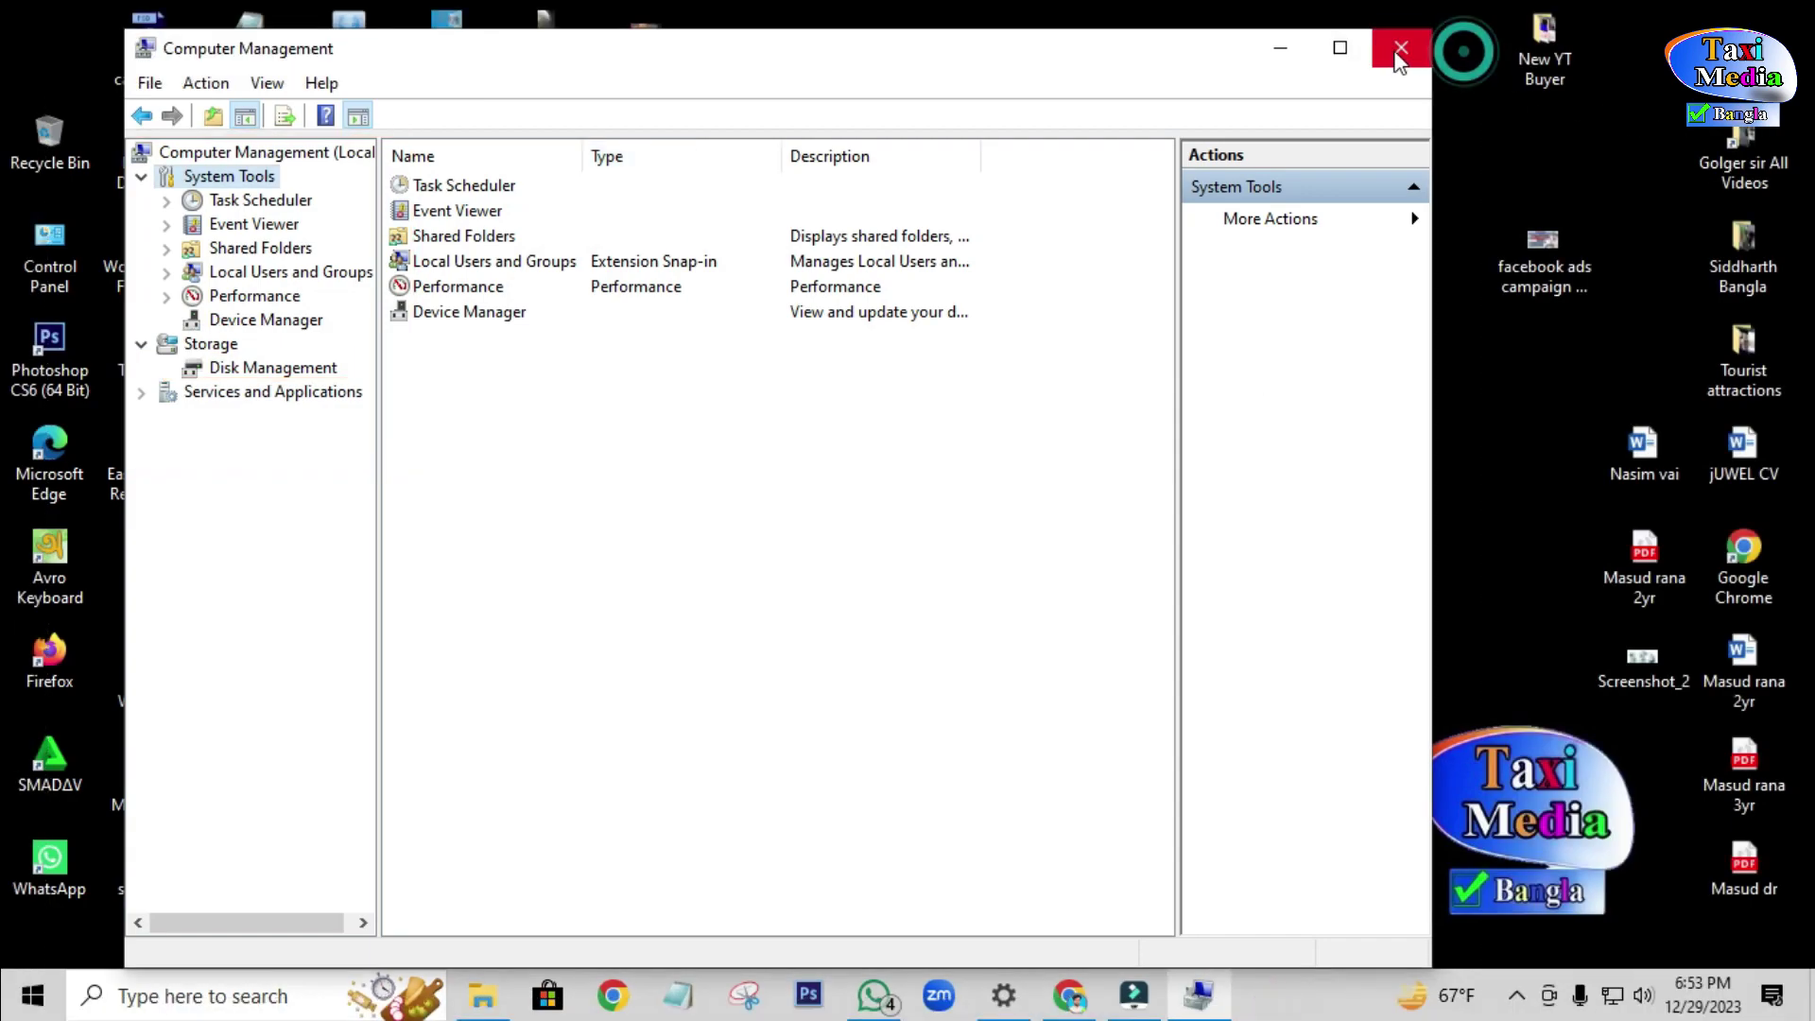
Maximize the Computer Management window and show Disk Management under Storage.
click(1357, 49)
click(197, 336)
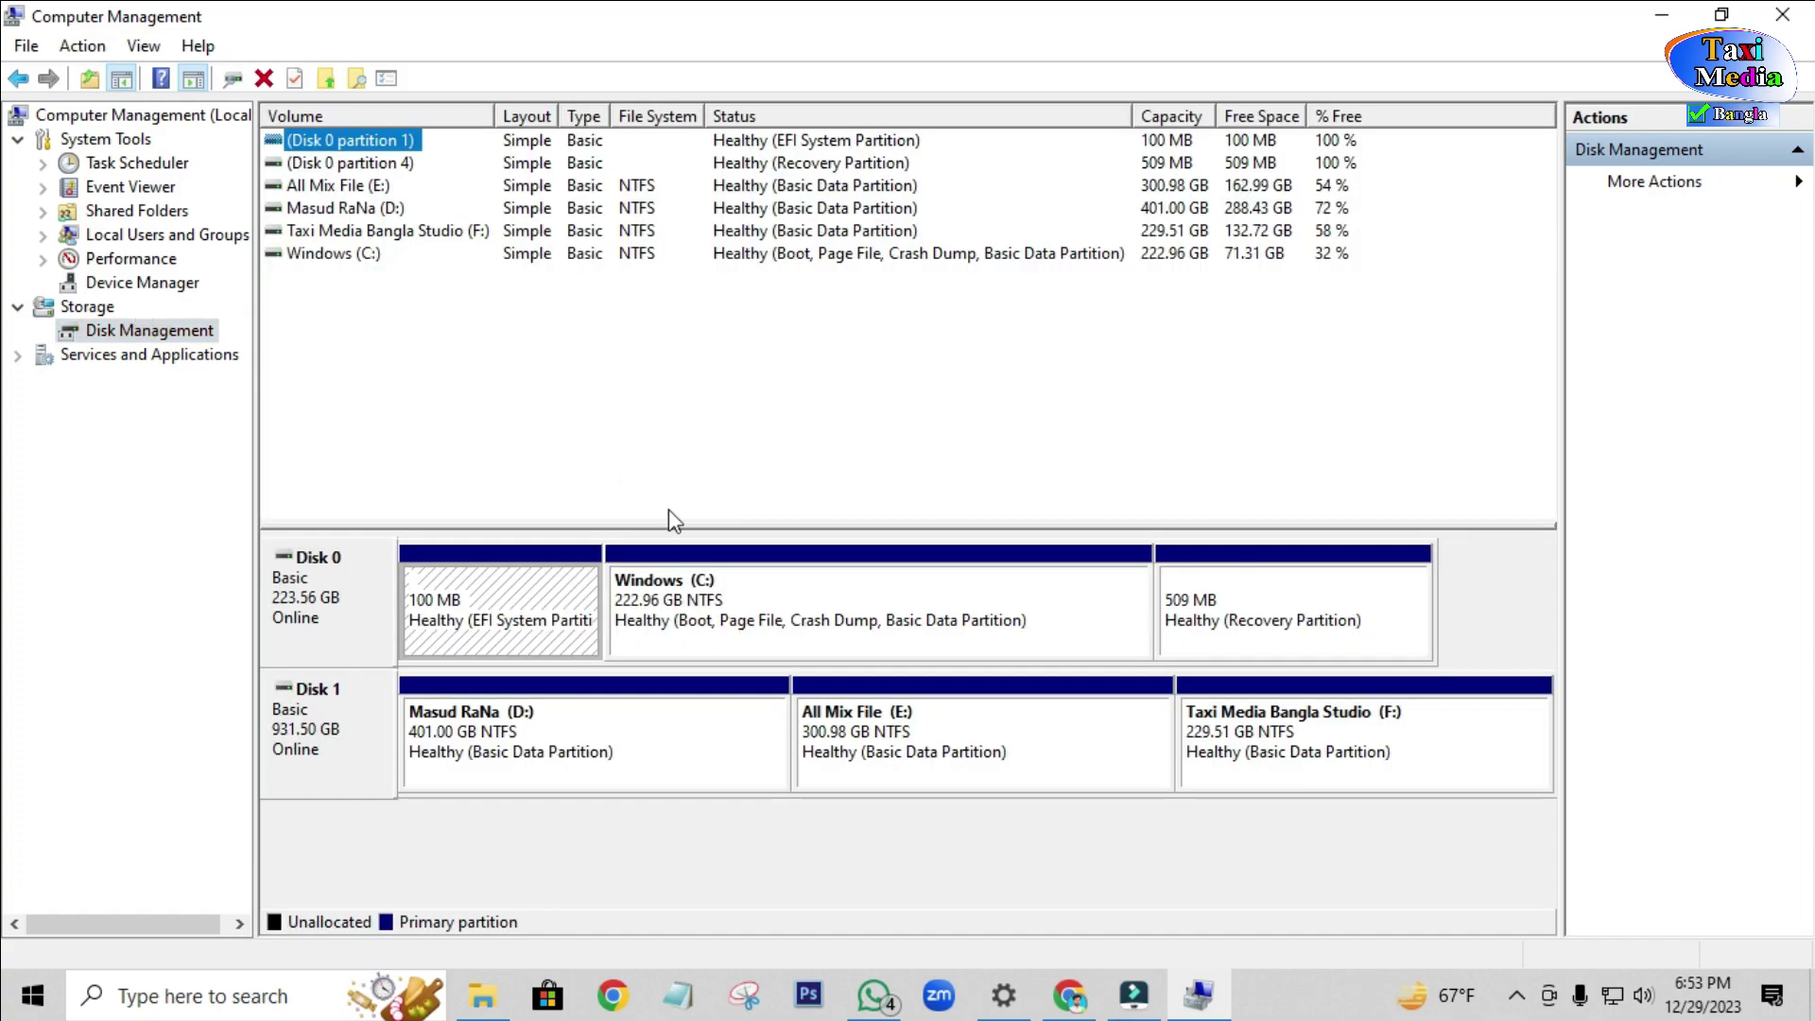
click(150, 333)
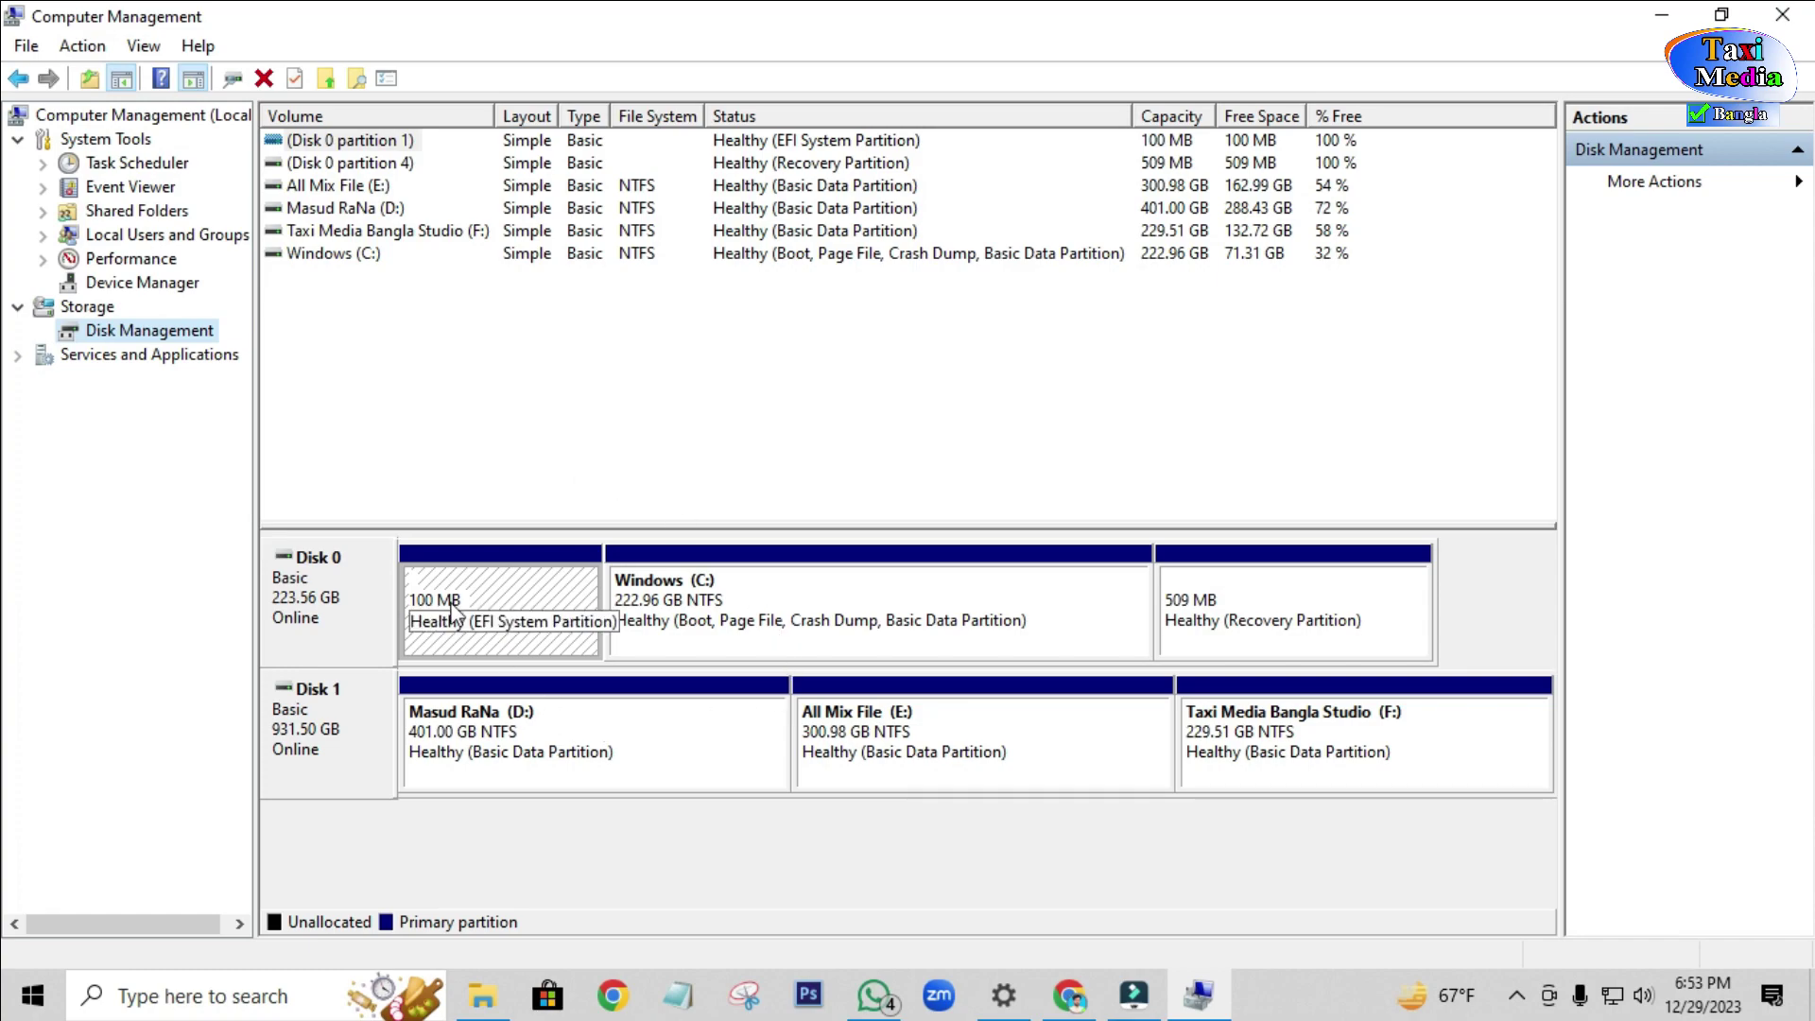
Open the Shrink Volume dialog for the D: volume on Disk 1 and select the amount of space to shrink.
click(308, 565)
click(370, 274)
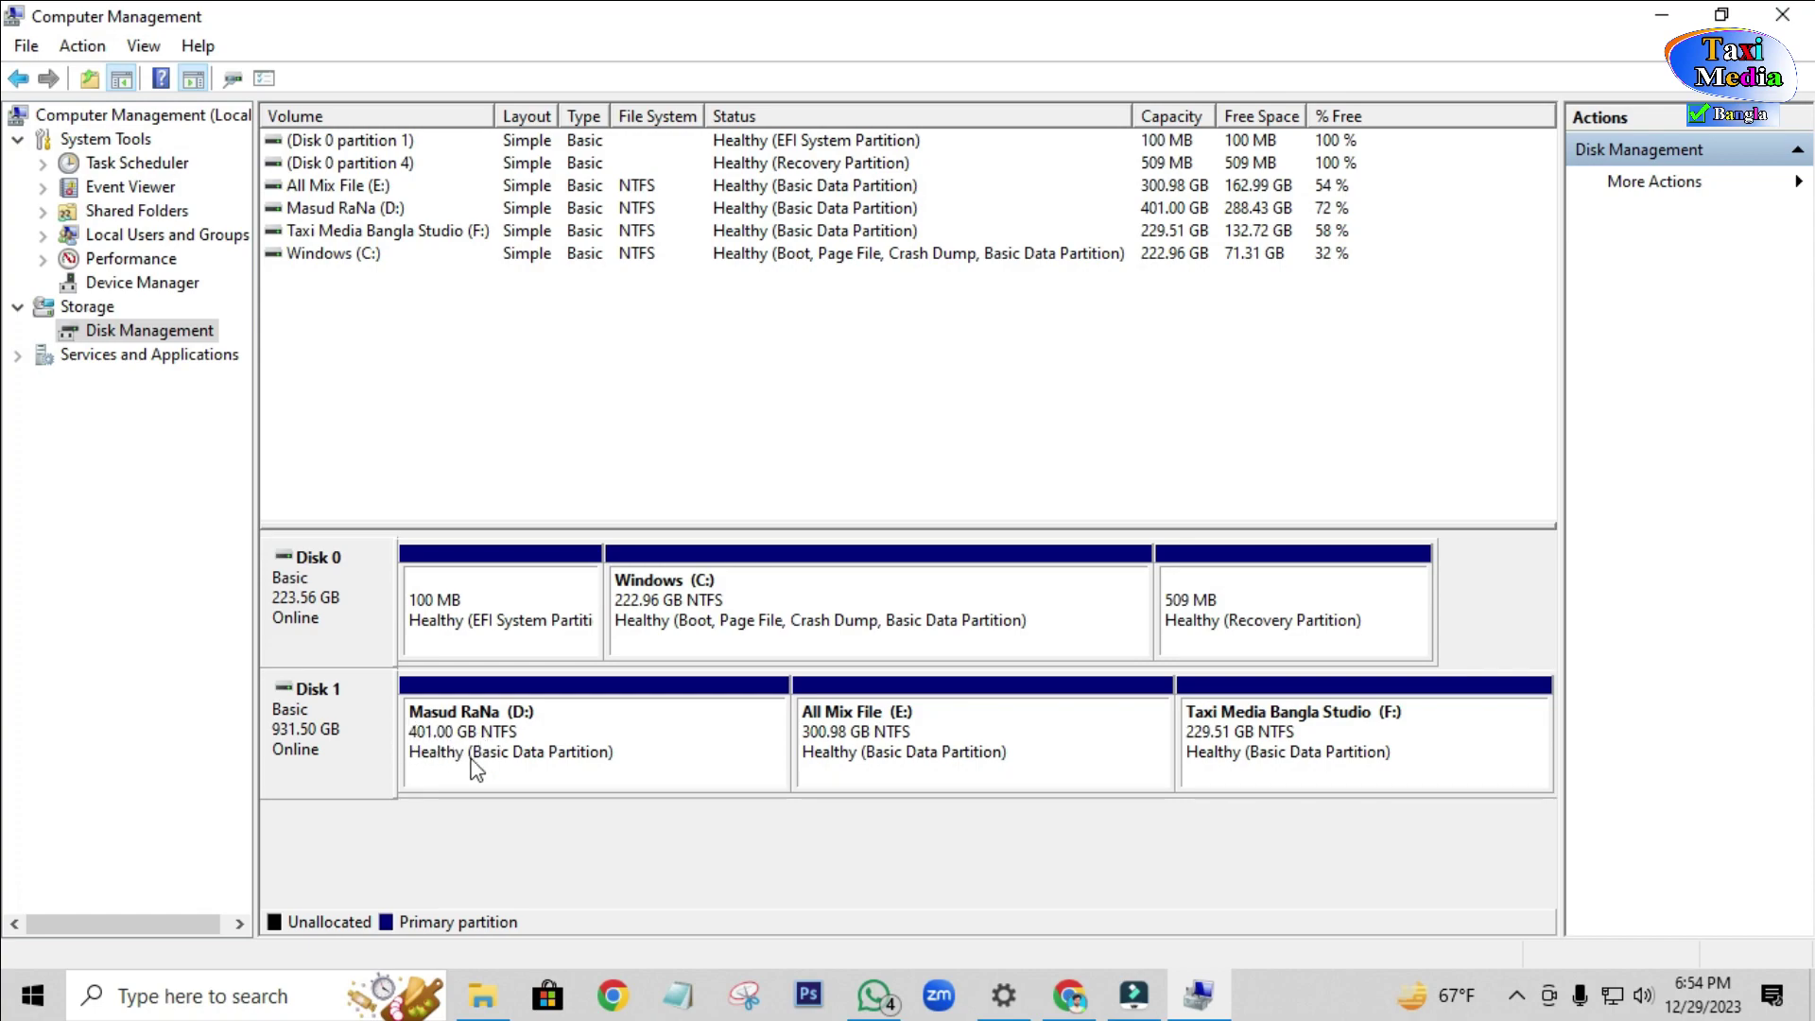
click(893, 757)
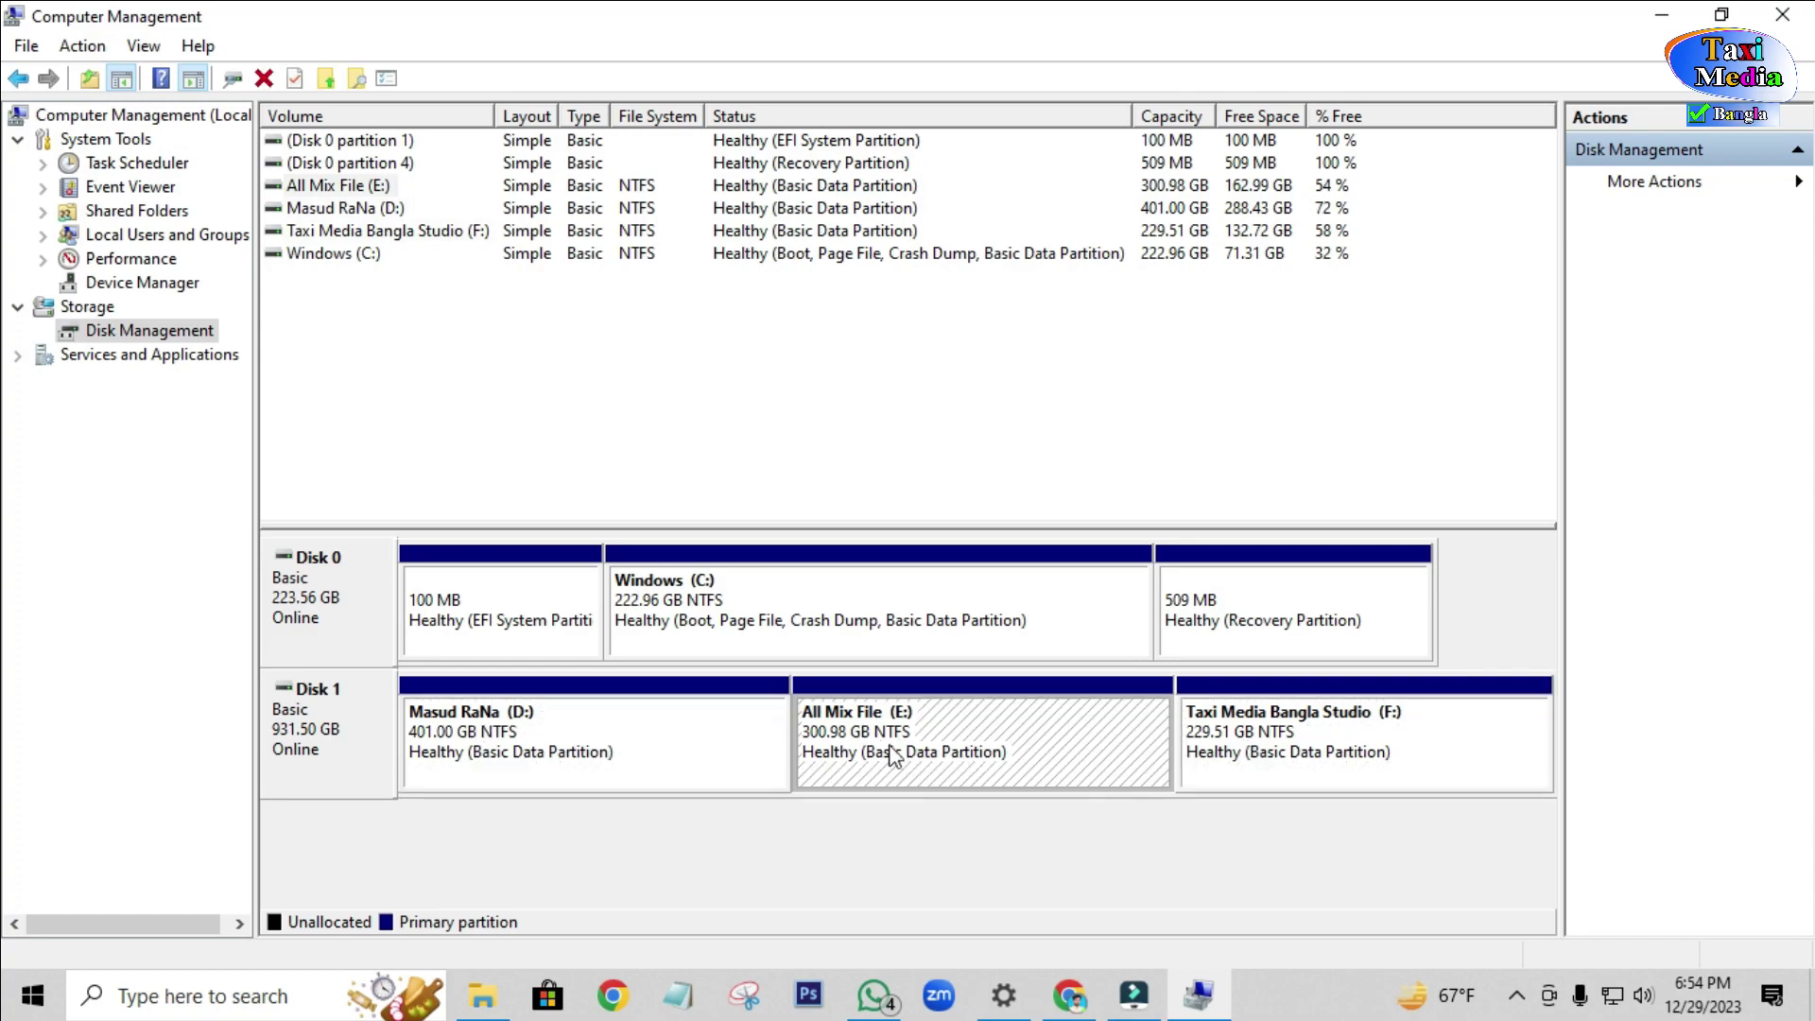
click(1288, 767)
click(1005, 748)
click(608, 762)
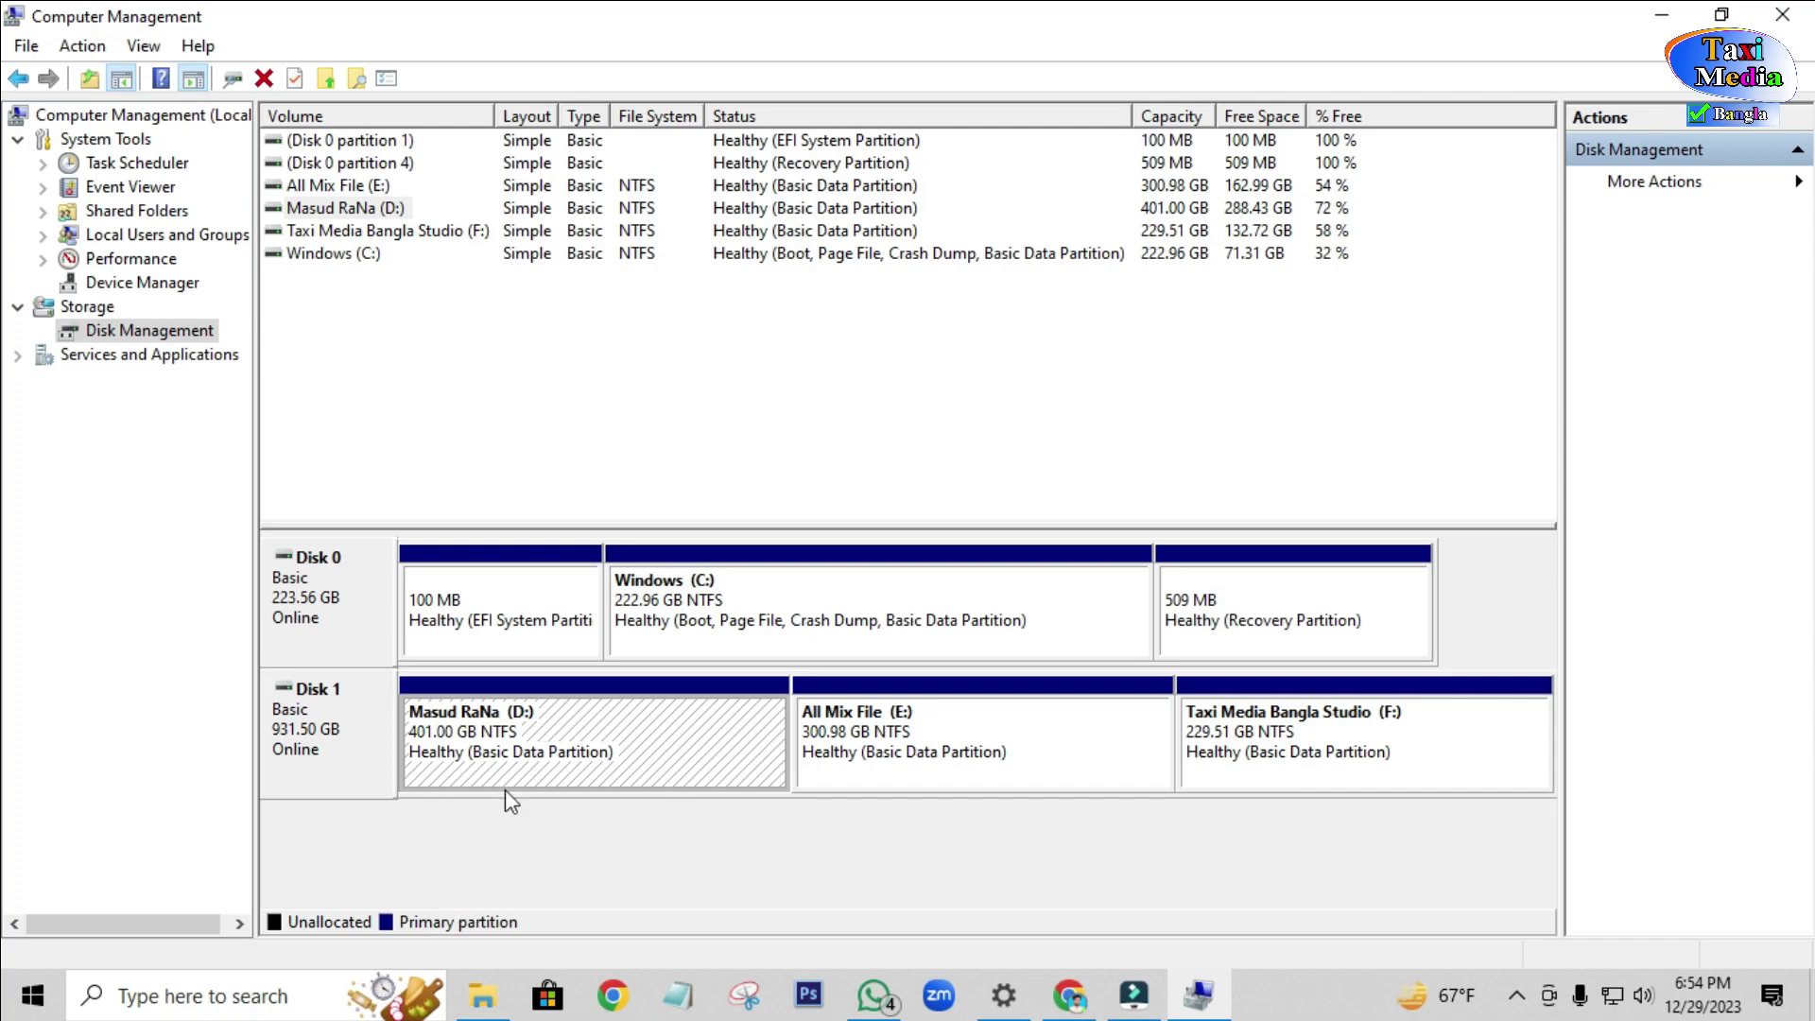
right_click(559, 726)
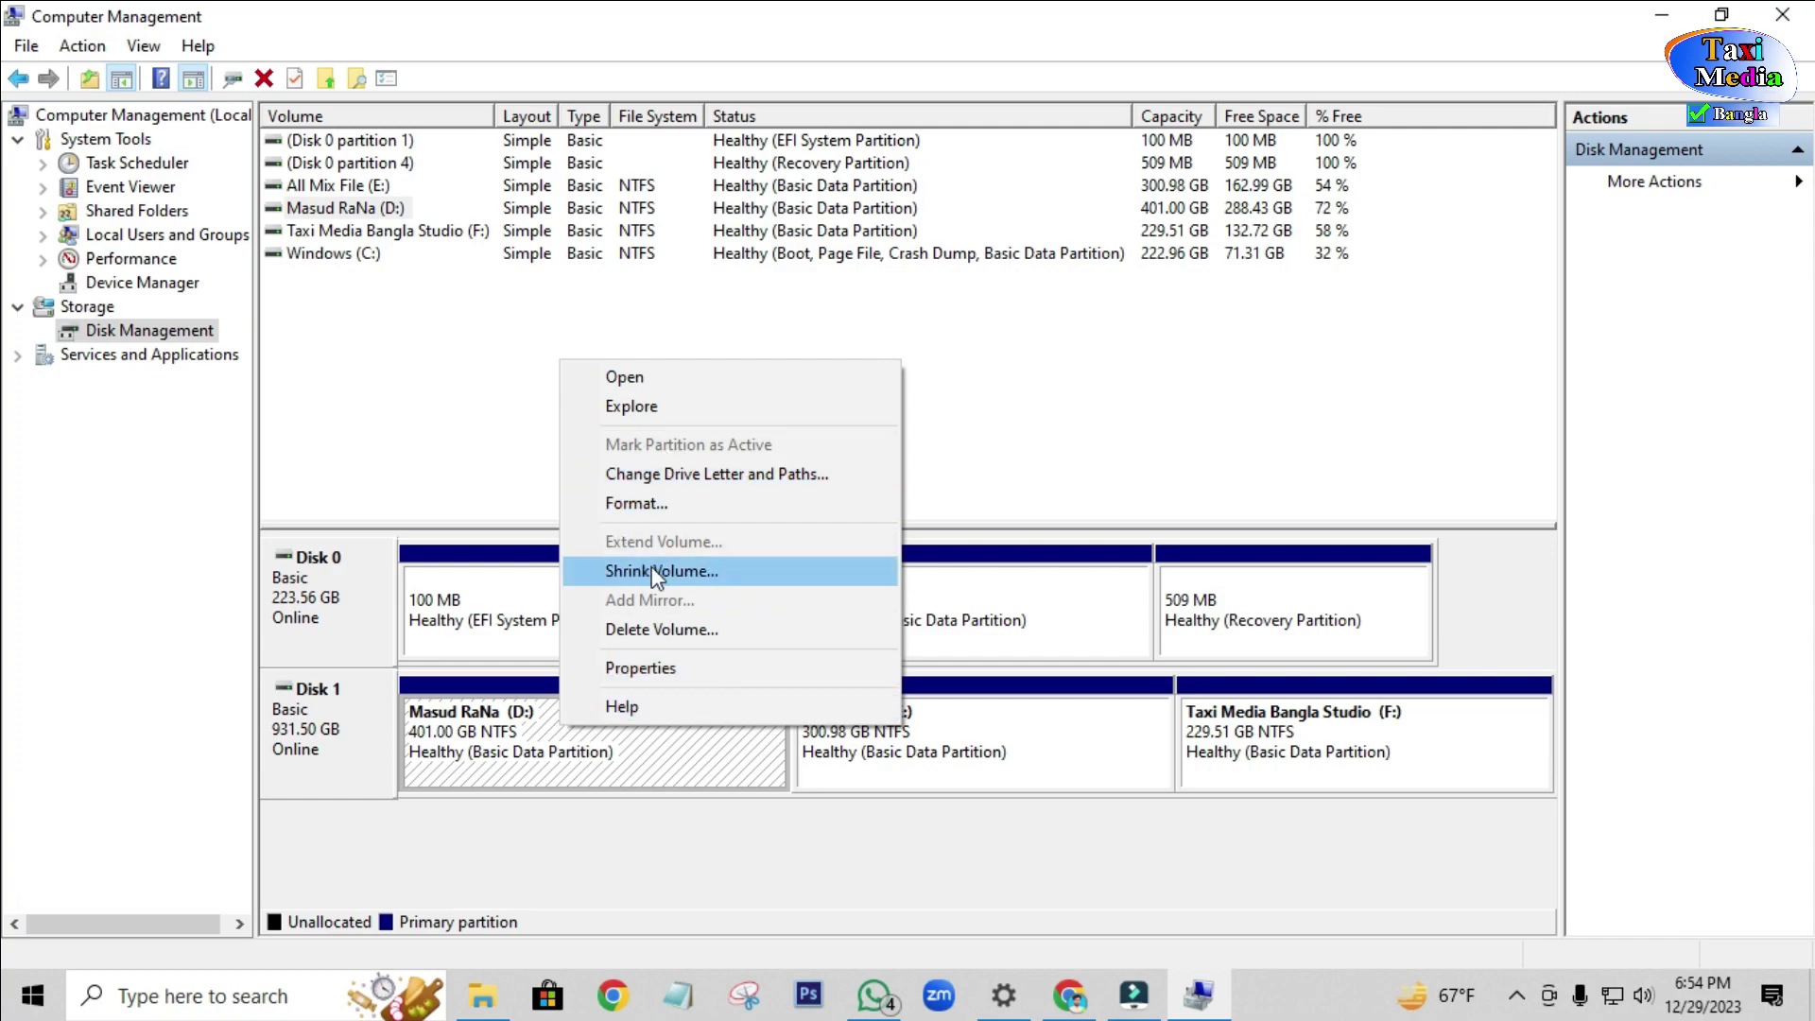
click(703, 577)
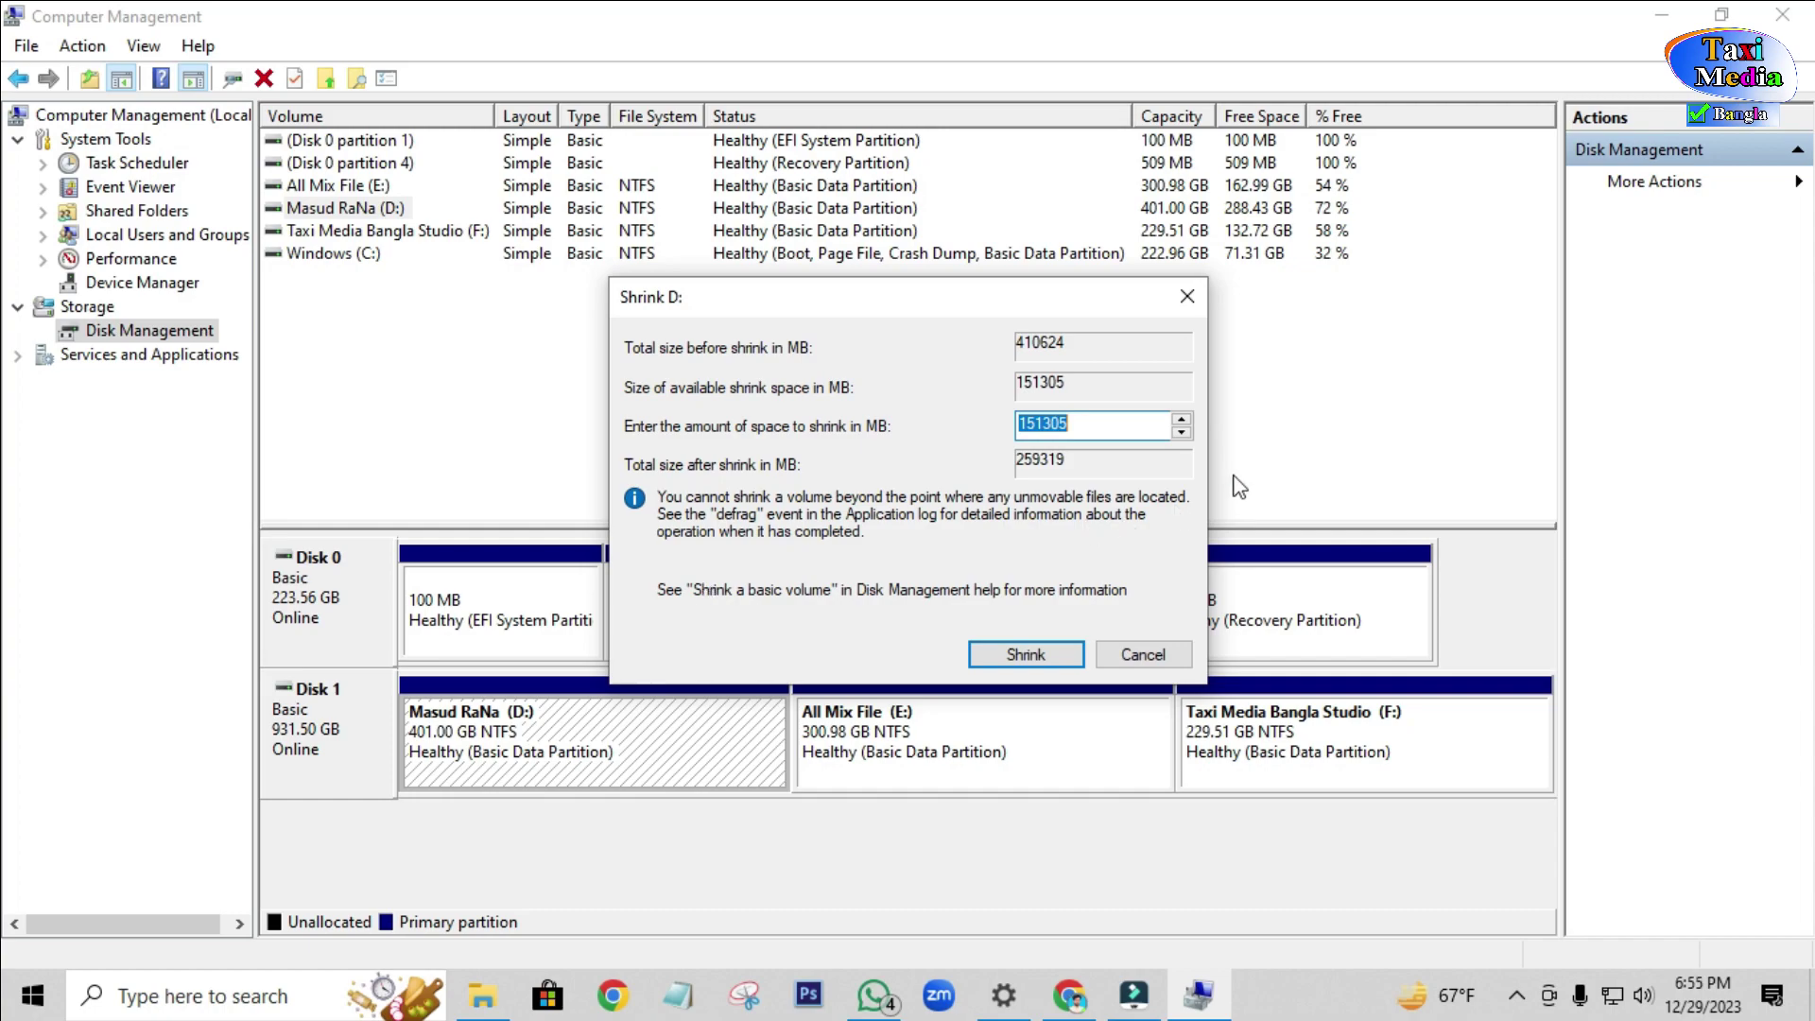
click(1092, 423)
drag(1010, 412, 1081, 420)
drag(1087, 426, 1004, 427)
Open Calculator from a Windows search and arrange it beside the Shrink D: dialog so both are readable.
key(super)
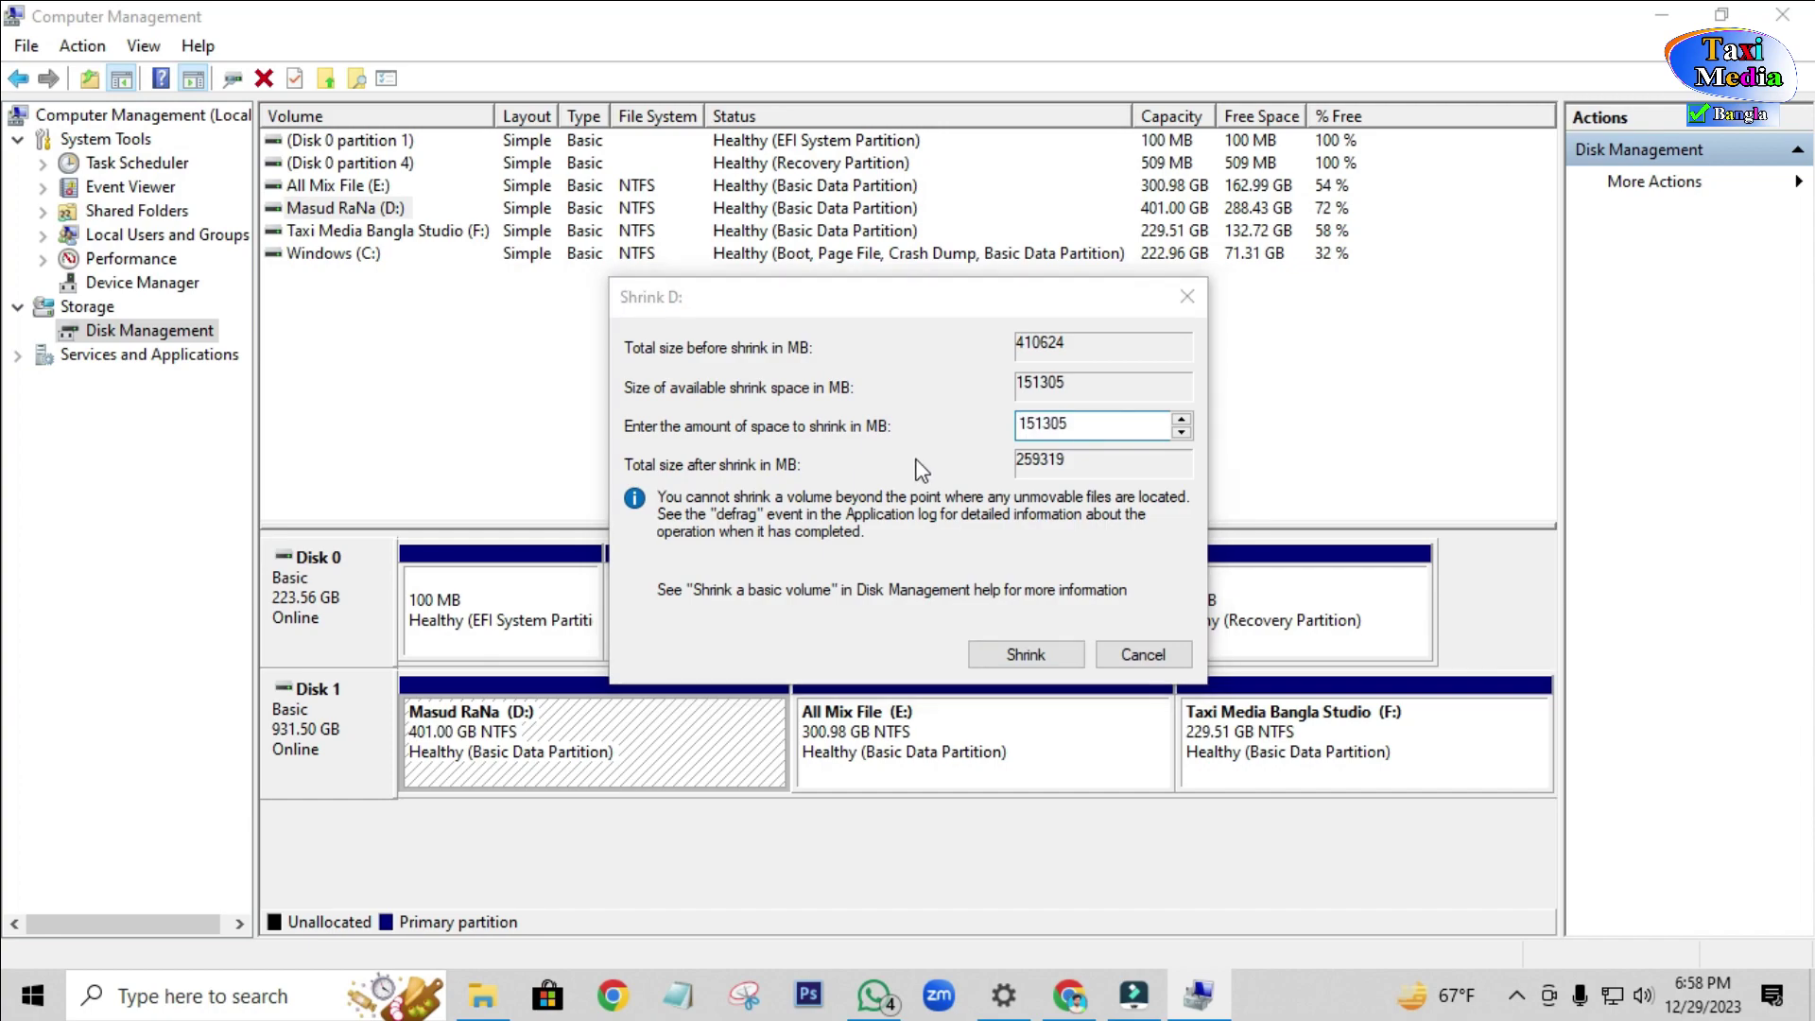
text(c)
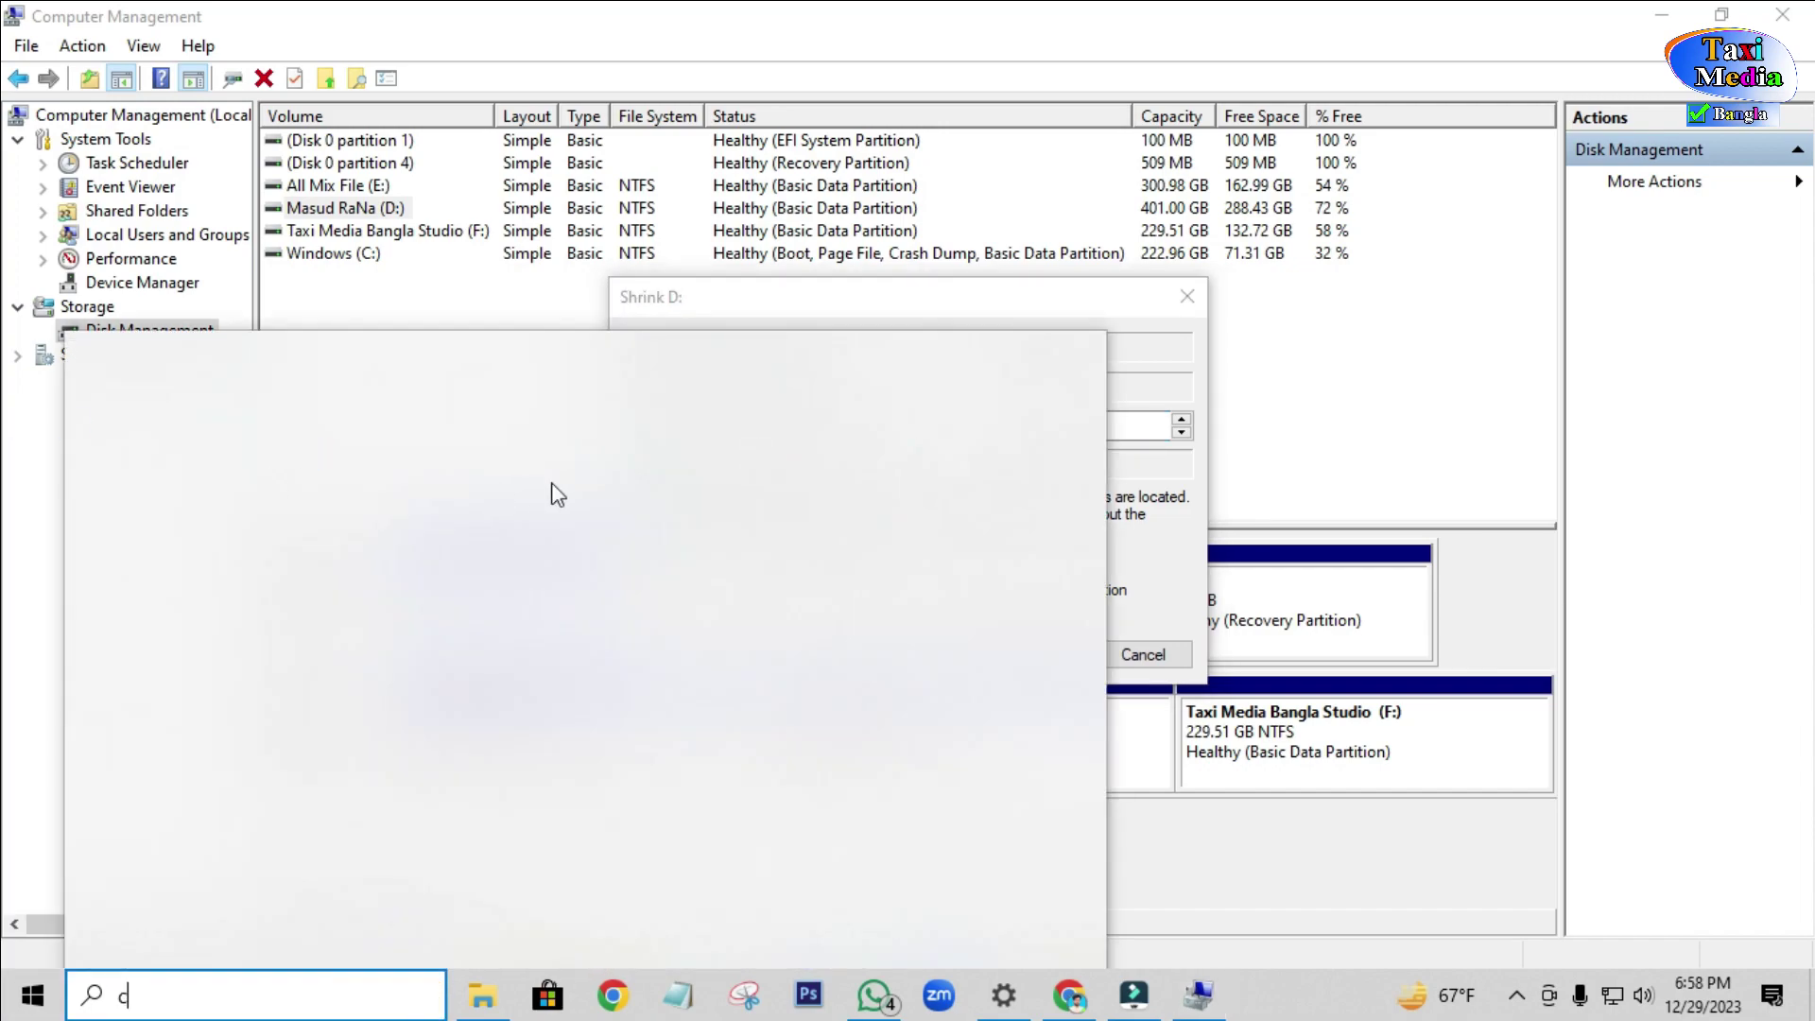
click(202, 485)
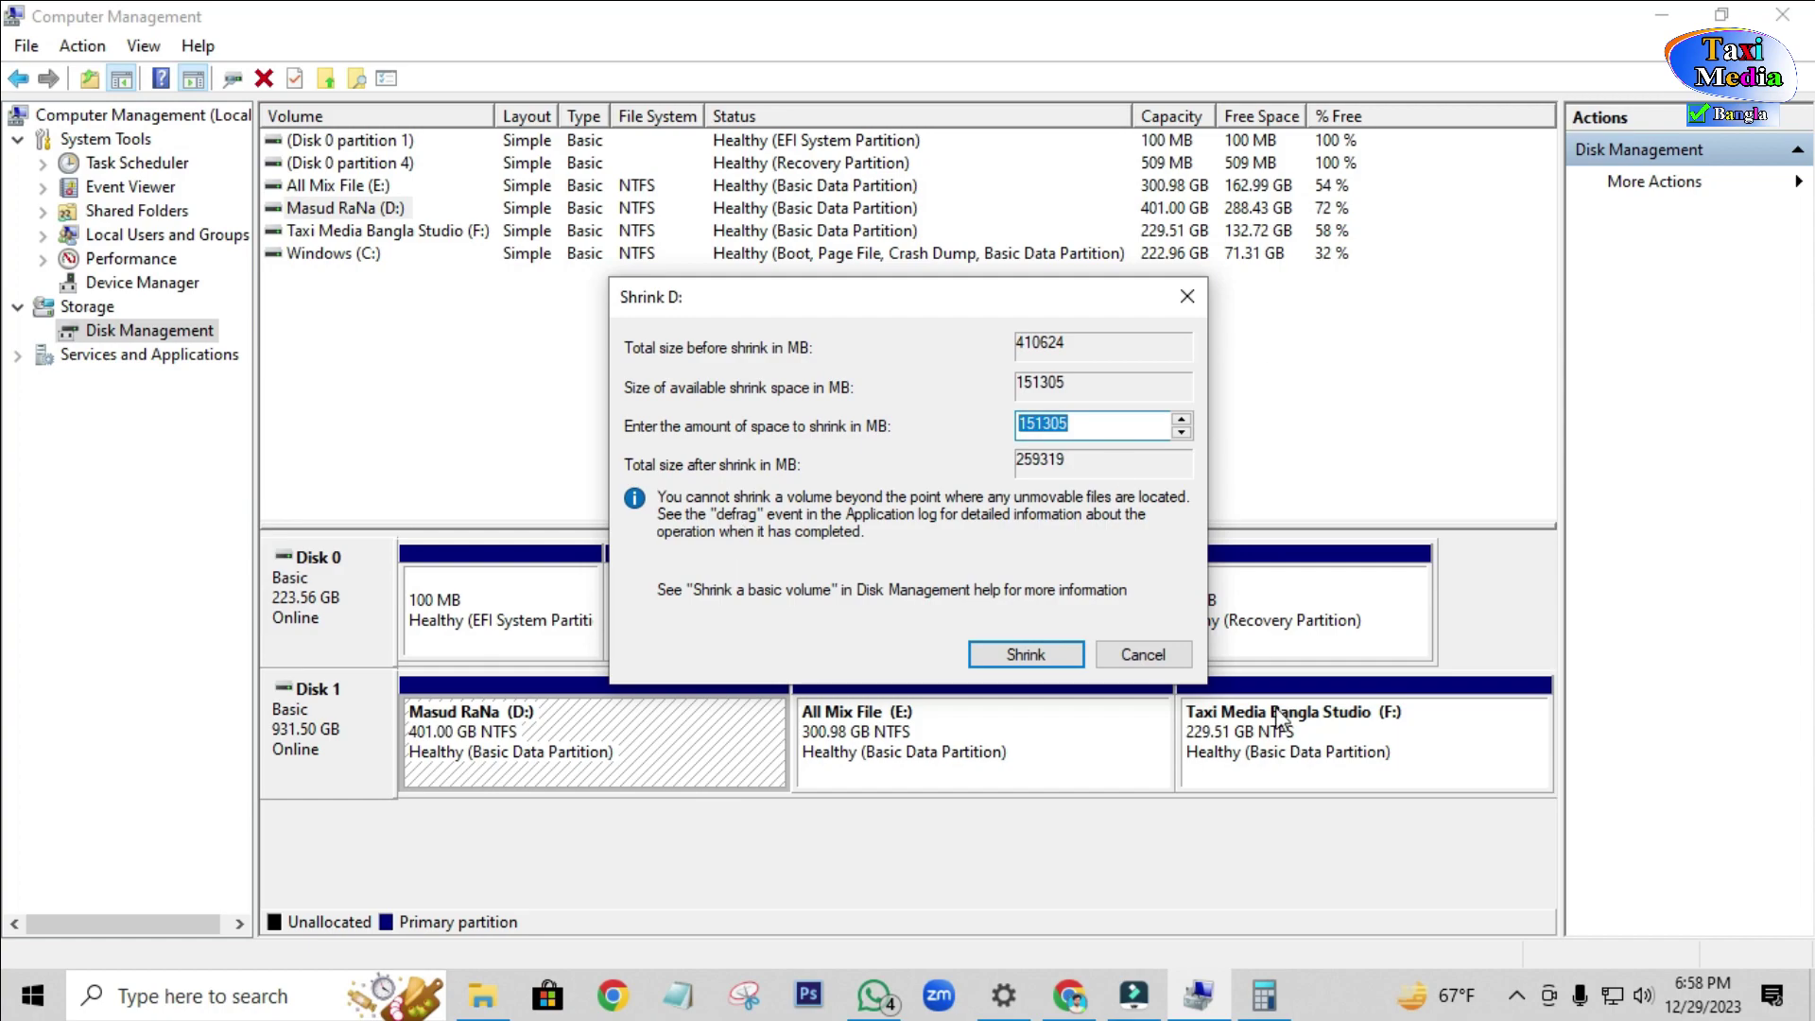
click(1264, 995)
drag(1221, 137, 1400, 110)
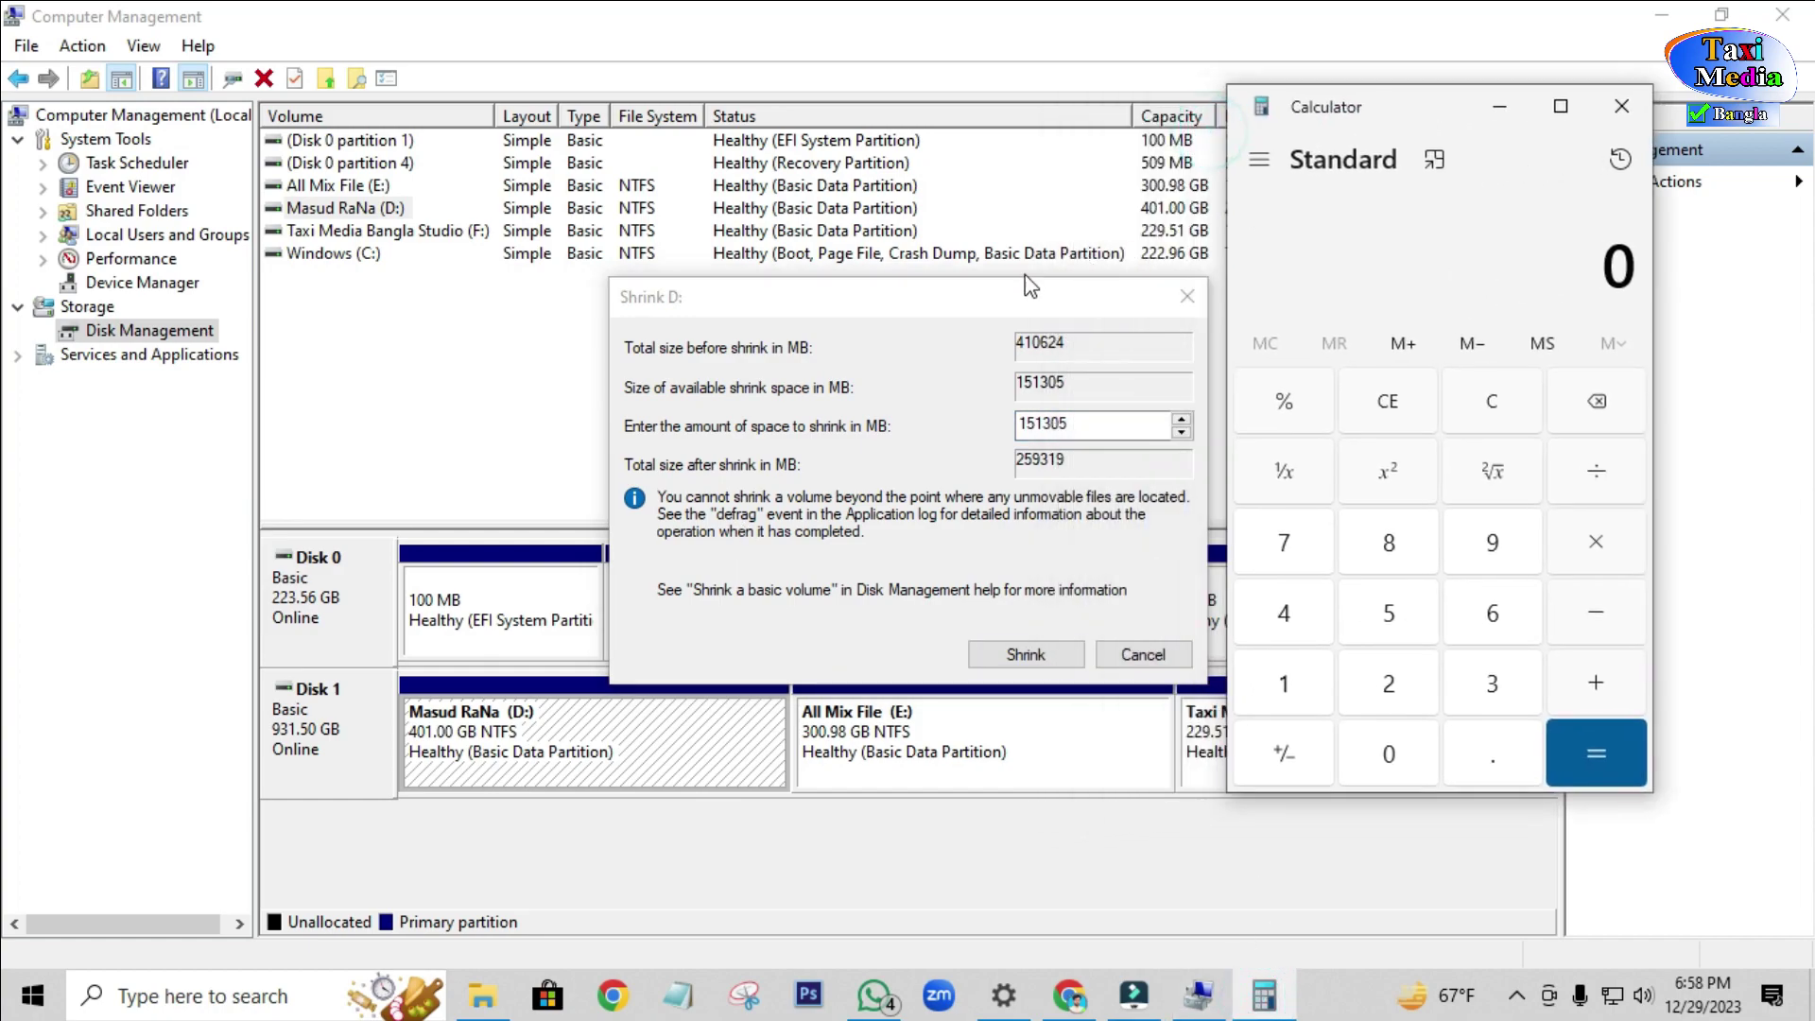
drag(966, 290, 708, 277)
click(1264, 995)
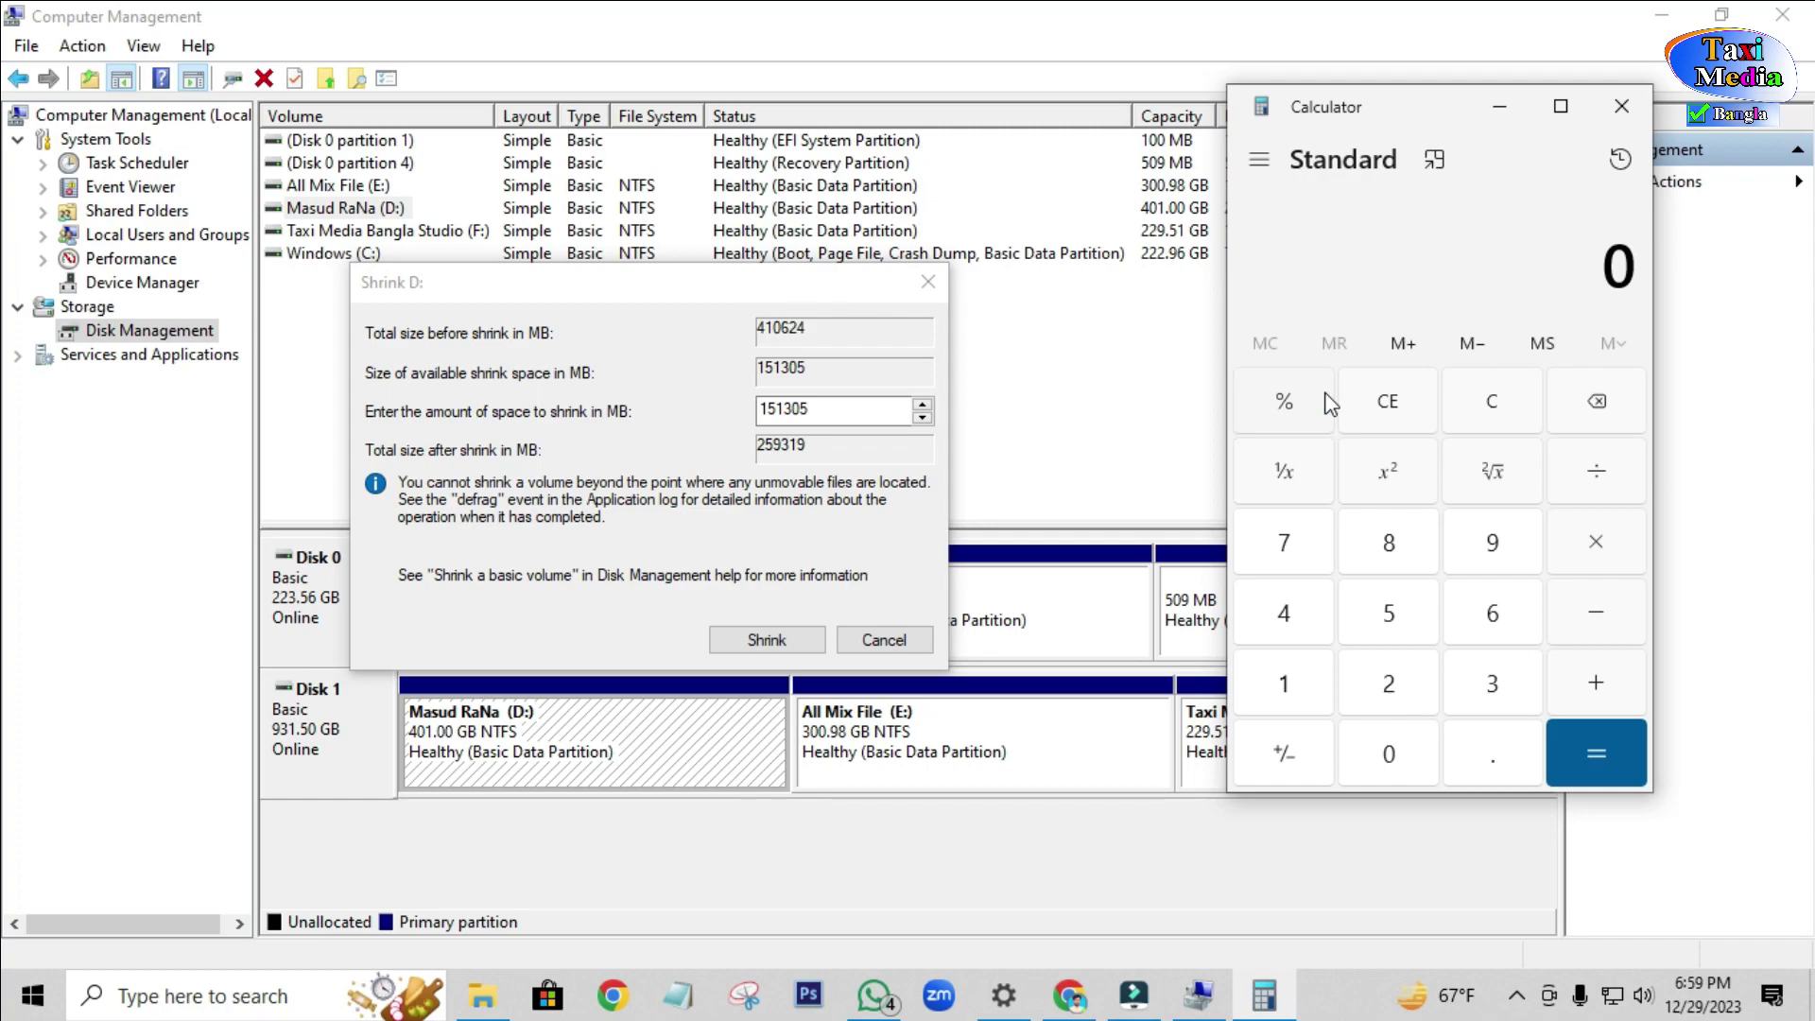
Calculate 1024 × 88 in Calculator to convert 88 GB to megabytes, and highlight the result.
click(1284, 692)
click(1367, 769)
click(1387, 695)
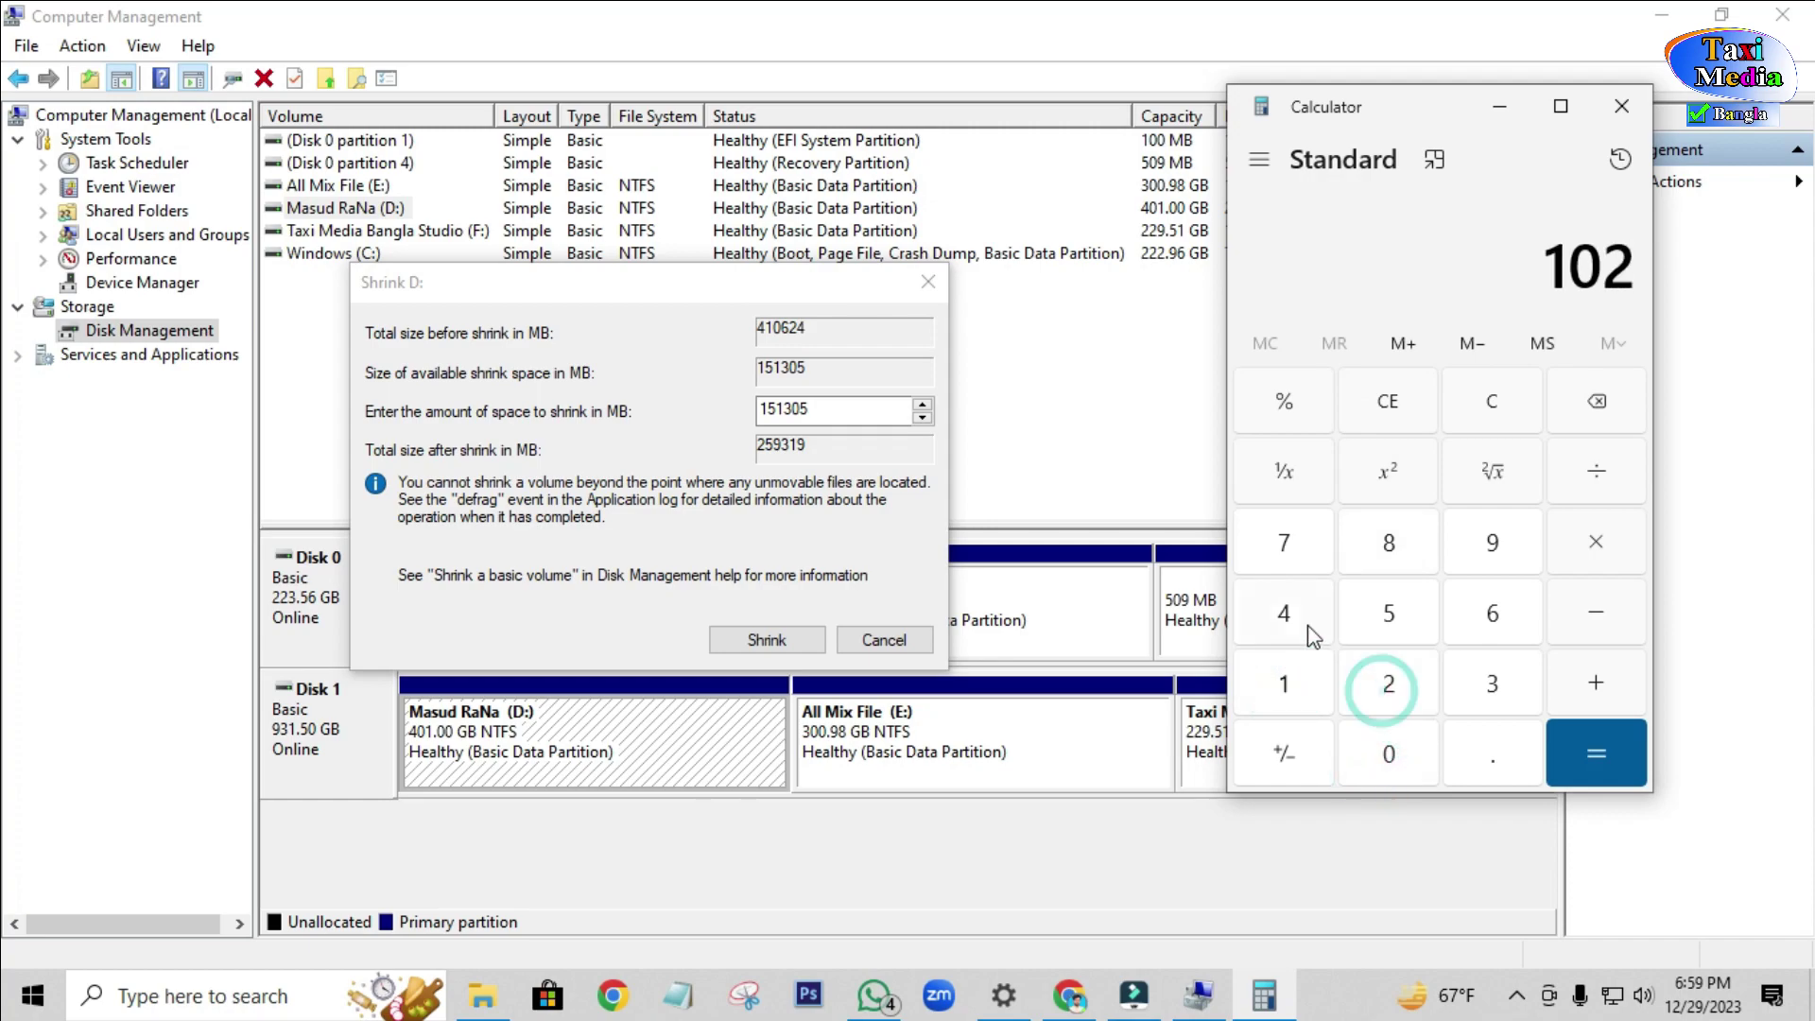
click(1282, 611)
click(1593, 541)
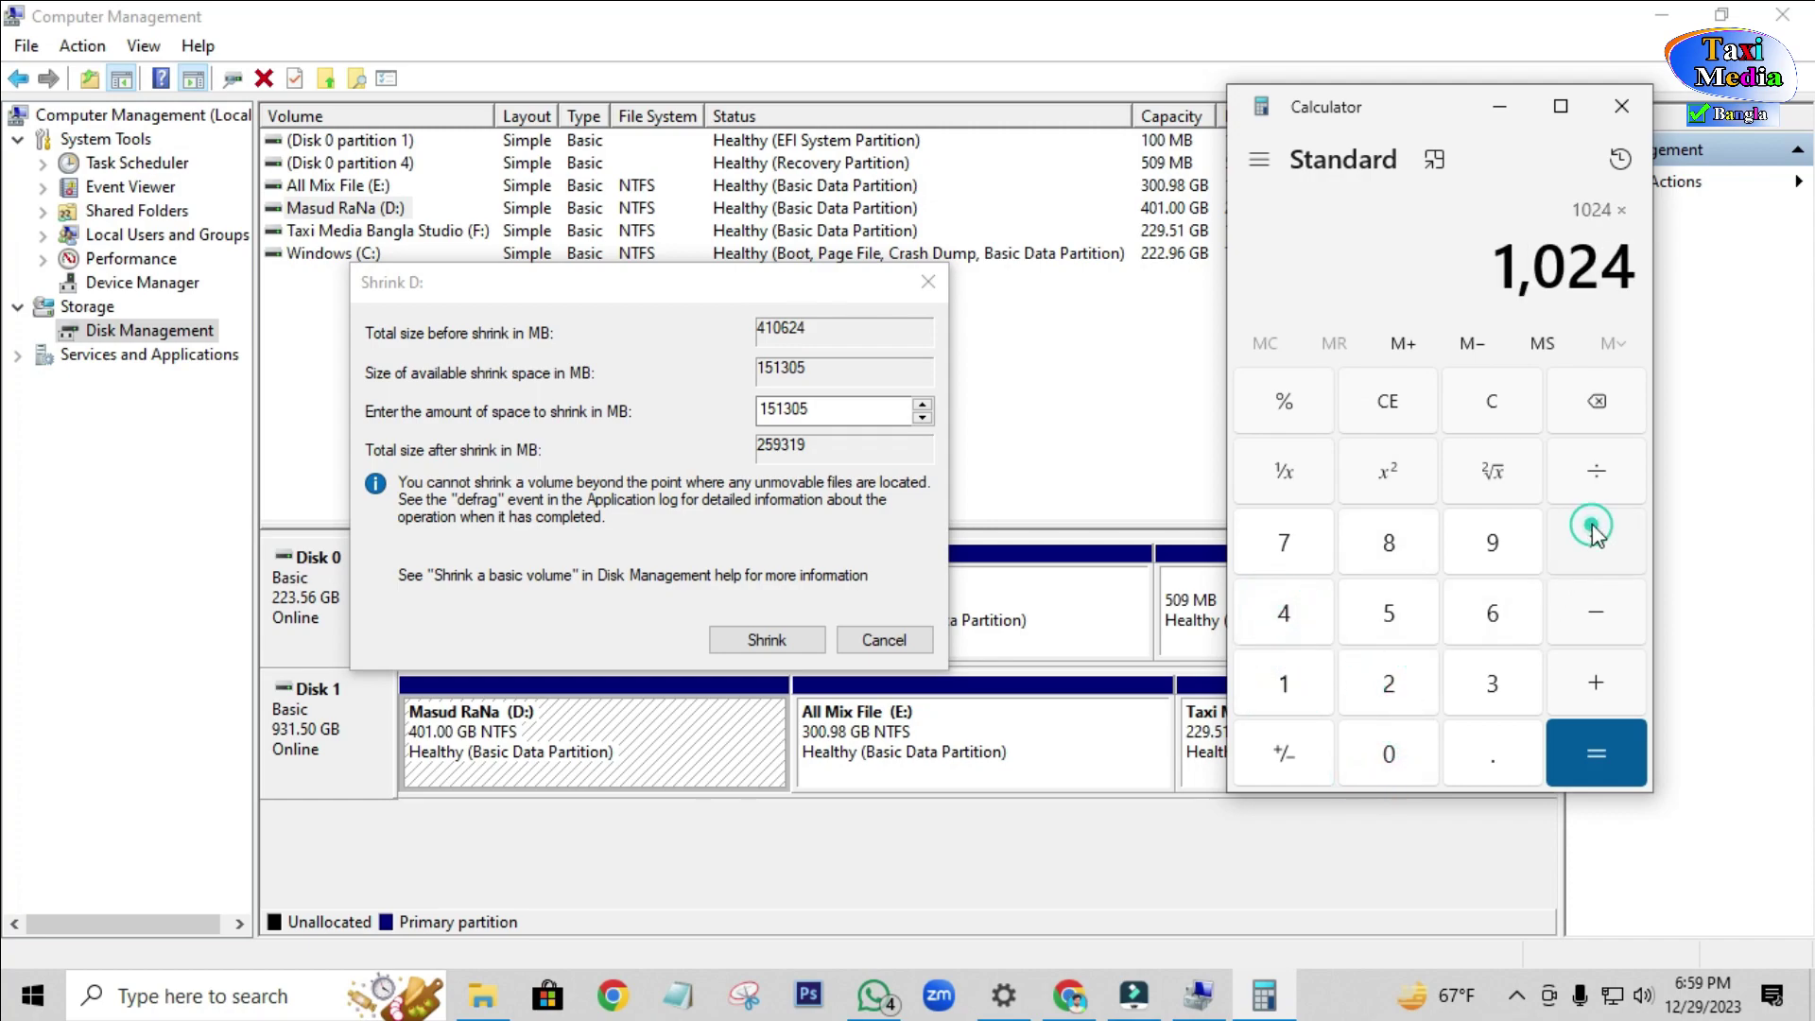
click(1408, 544)
click(1411, 548)
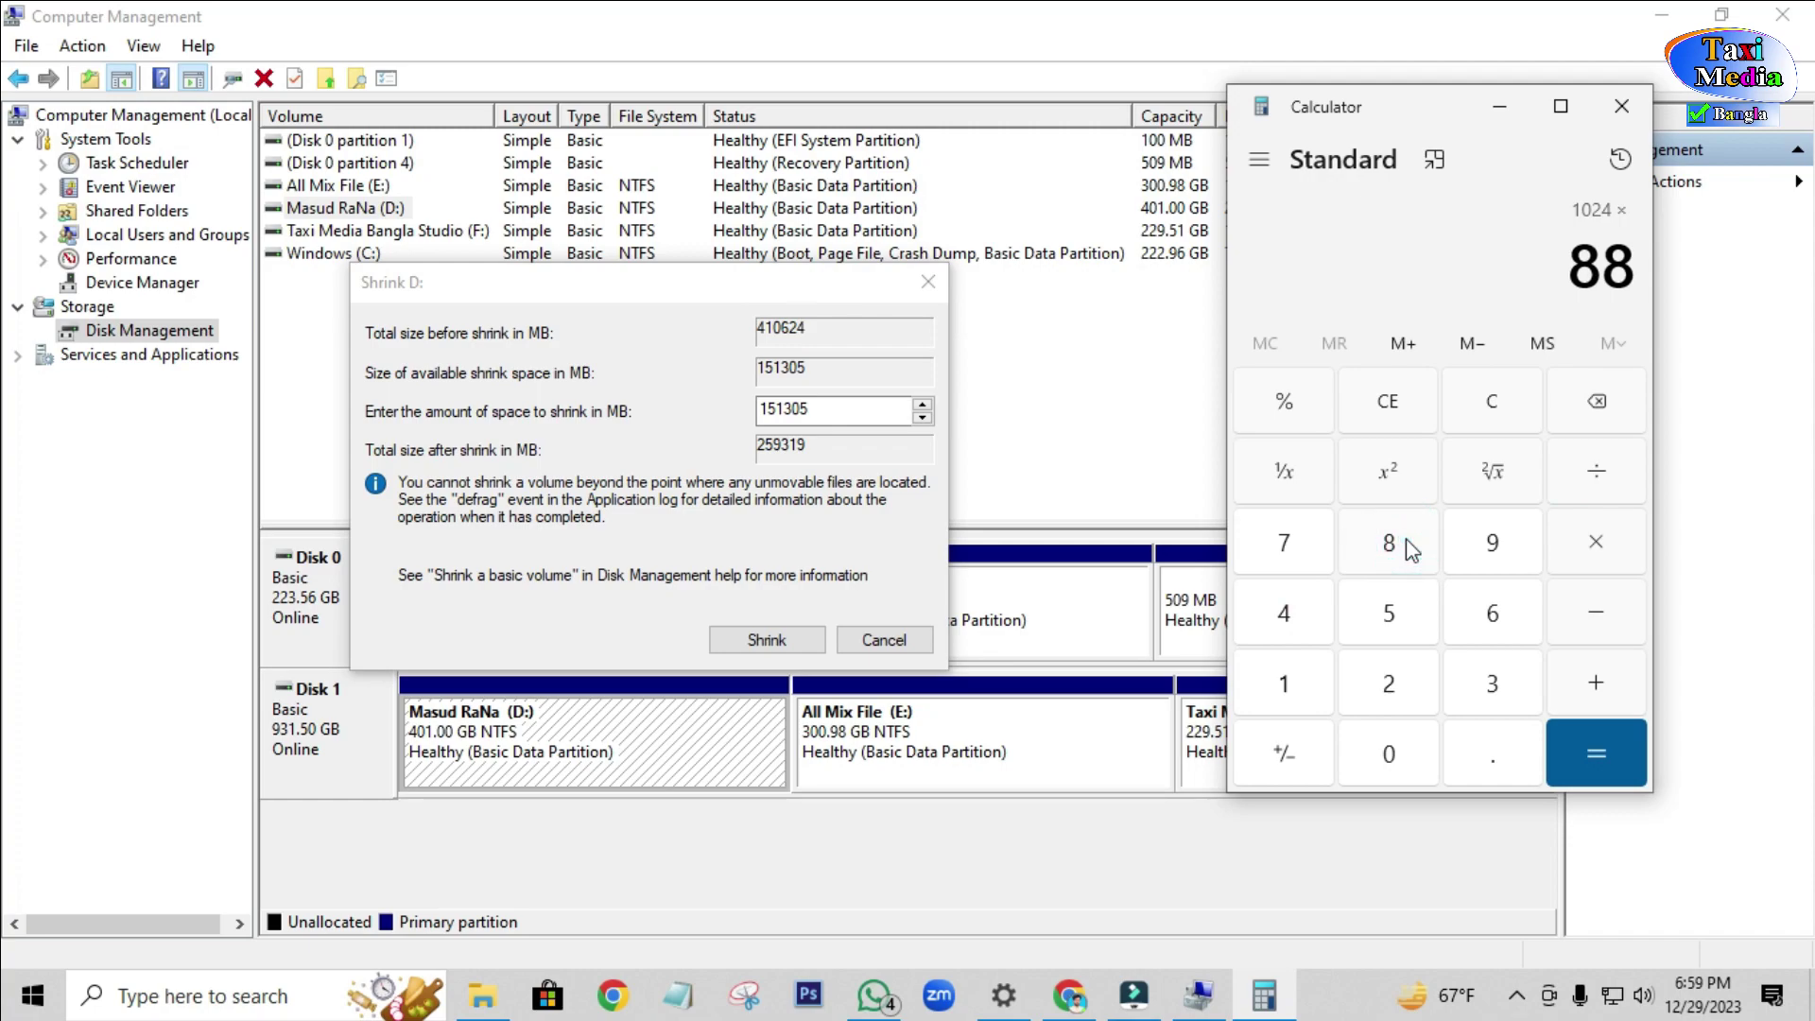
click(1604, 751)
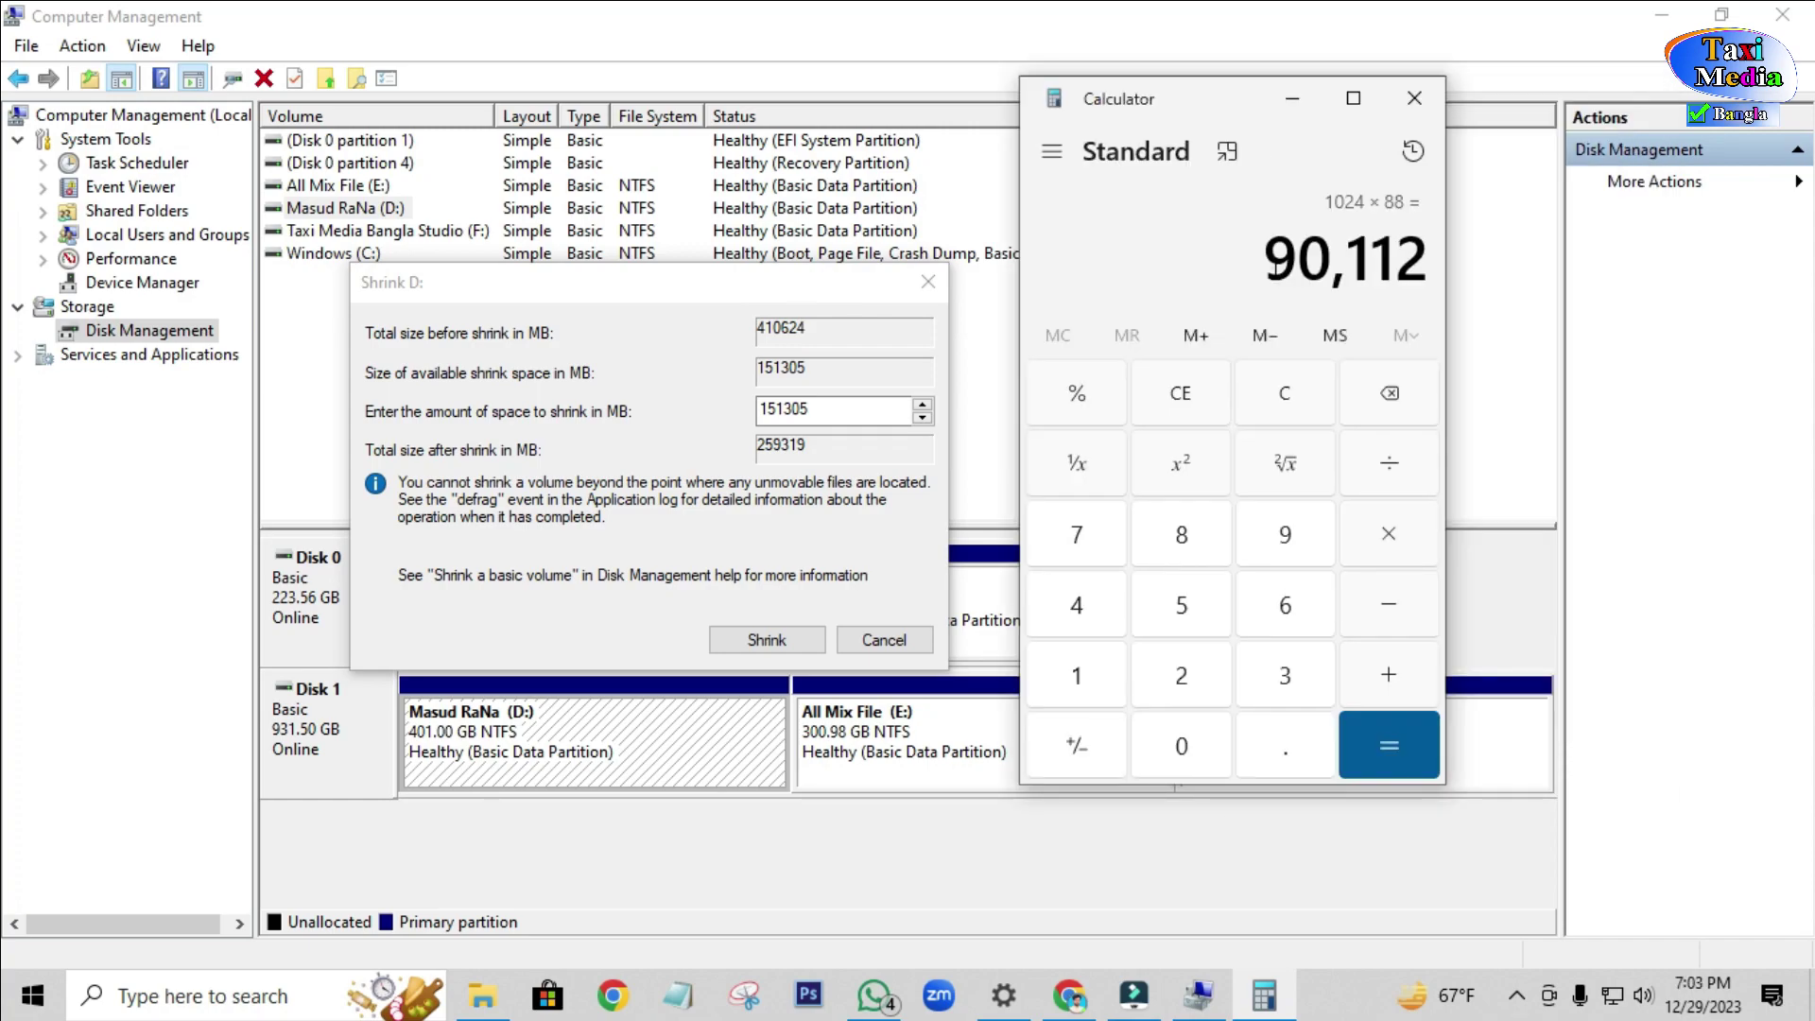
drag(1274, 268, 1418, 283)
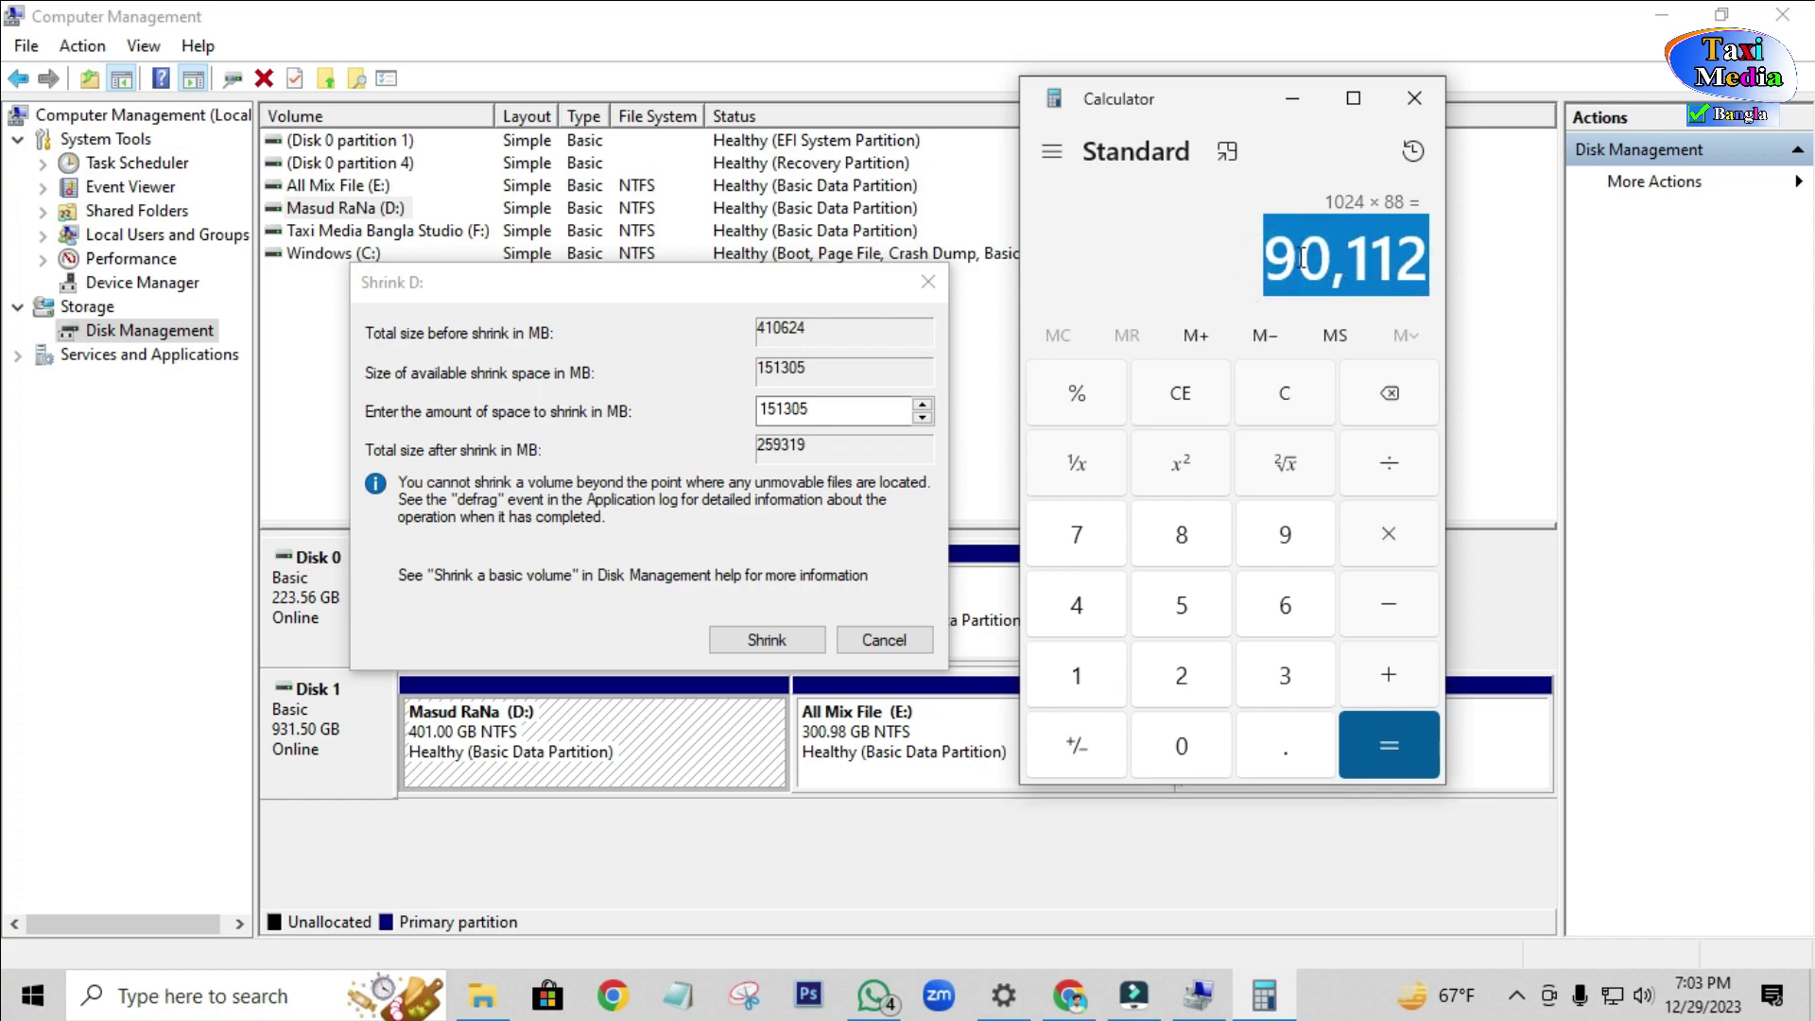
click(1361, 279)
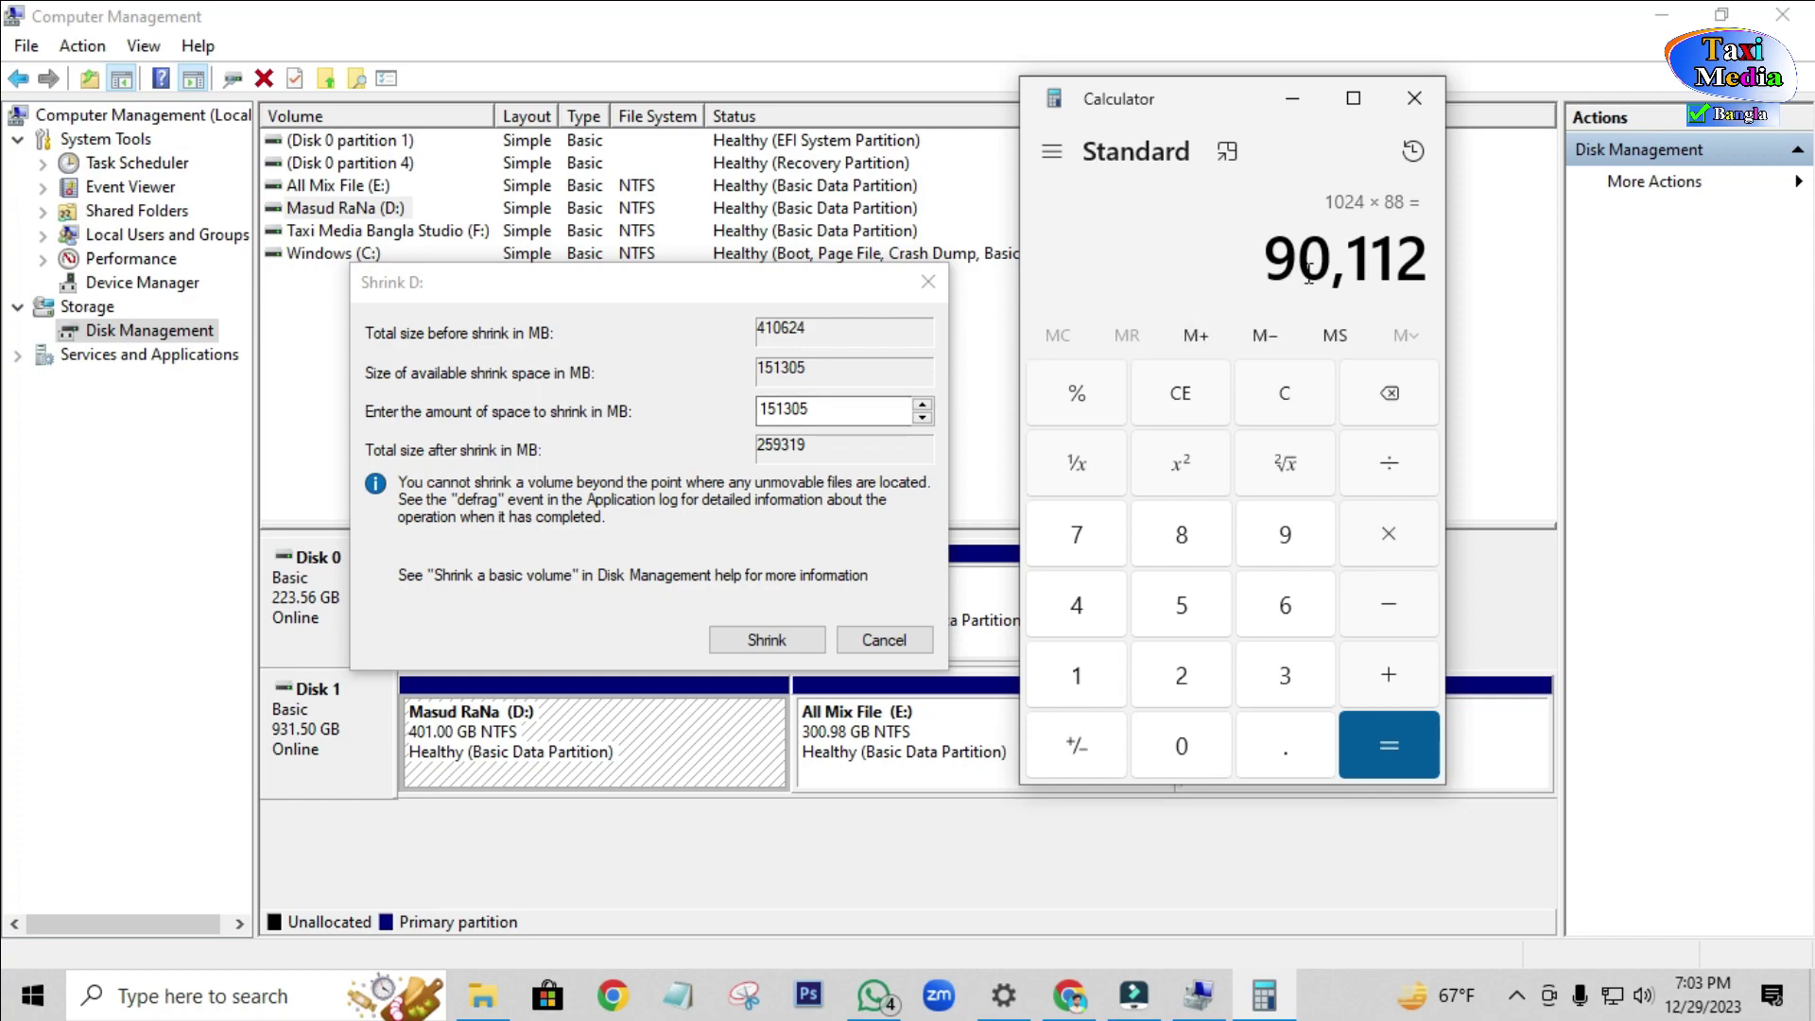
Set the amount of space to shrink to 90112 MB and shrink the D: volume.
click(810, 409)
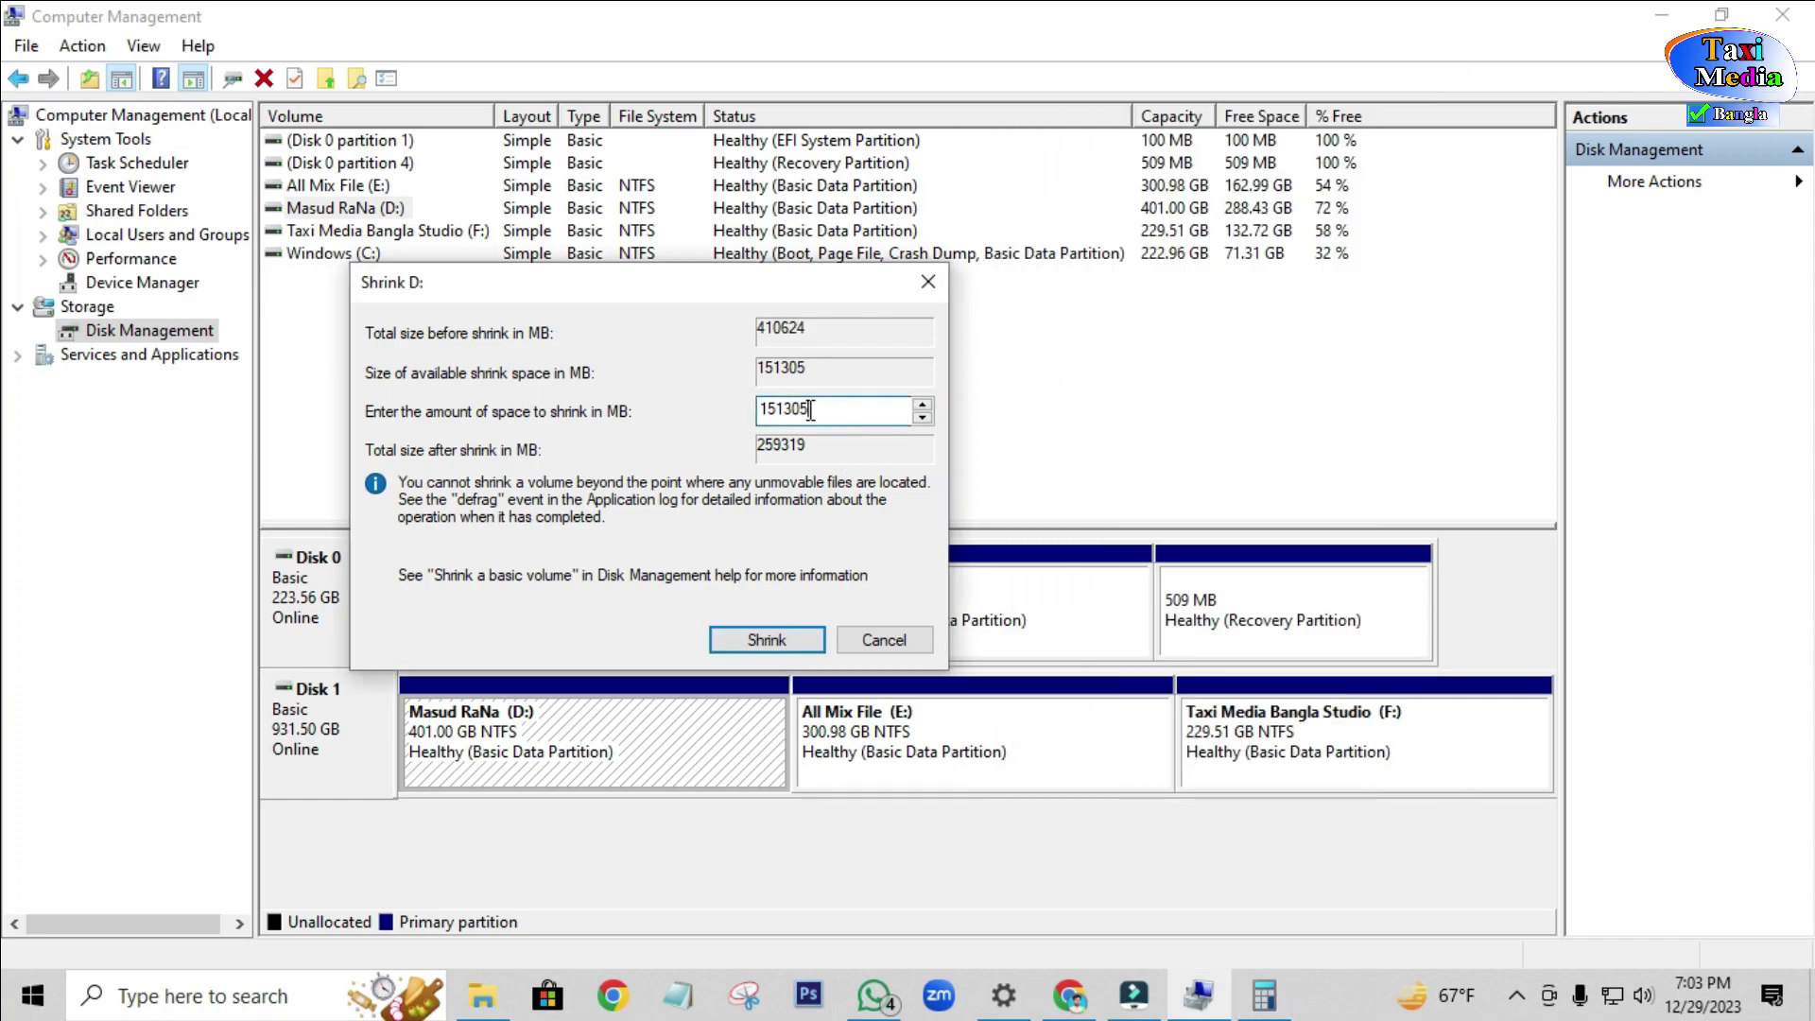
drag(810, 410, 756, 409)
text(90112)
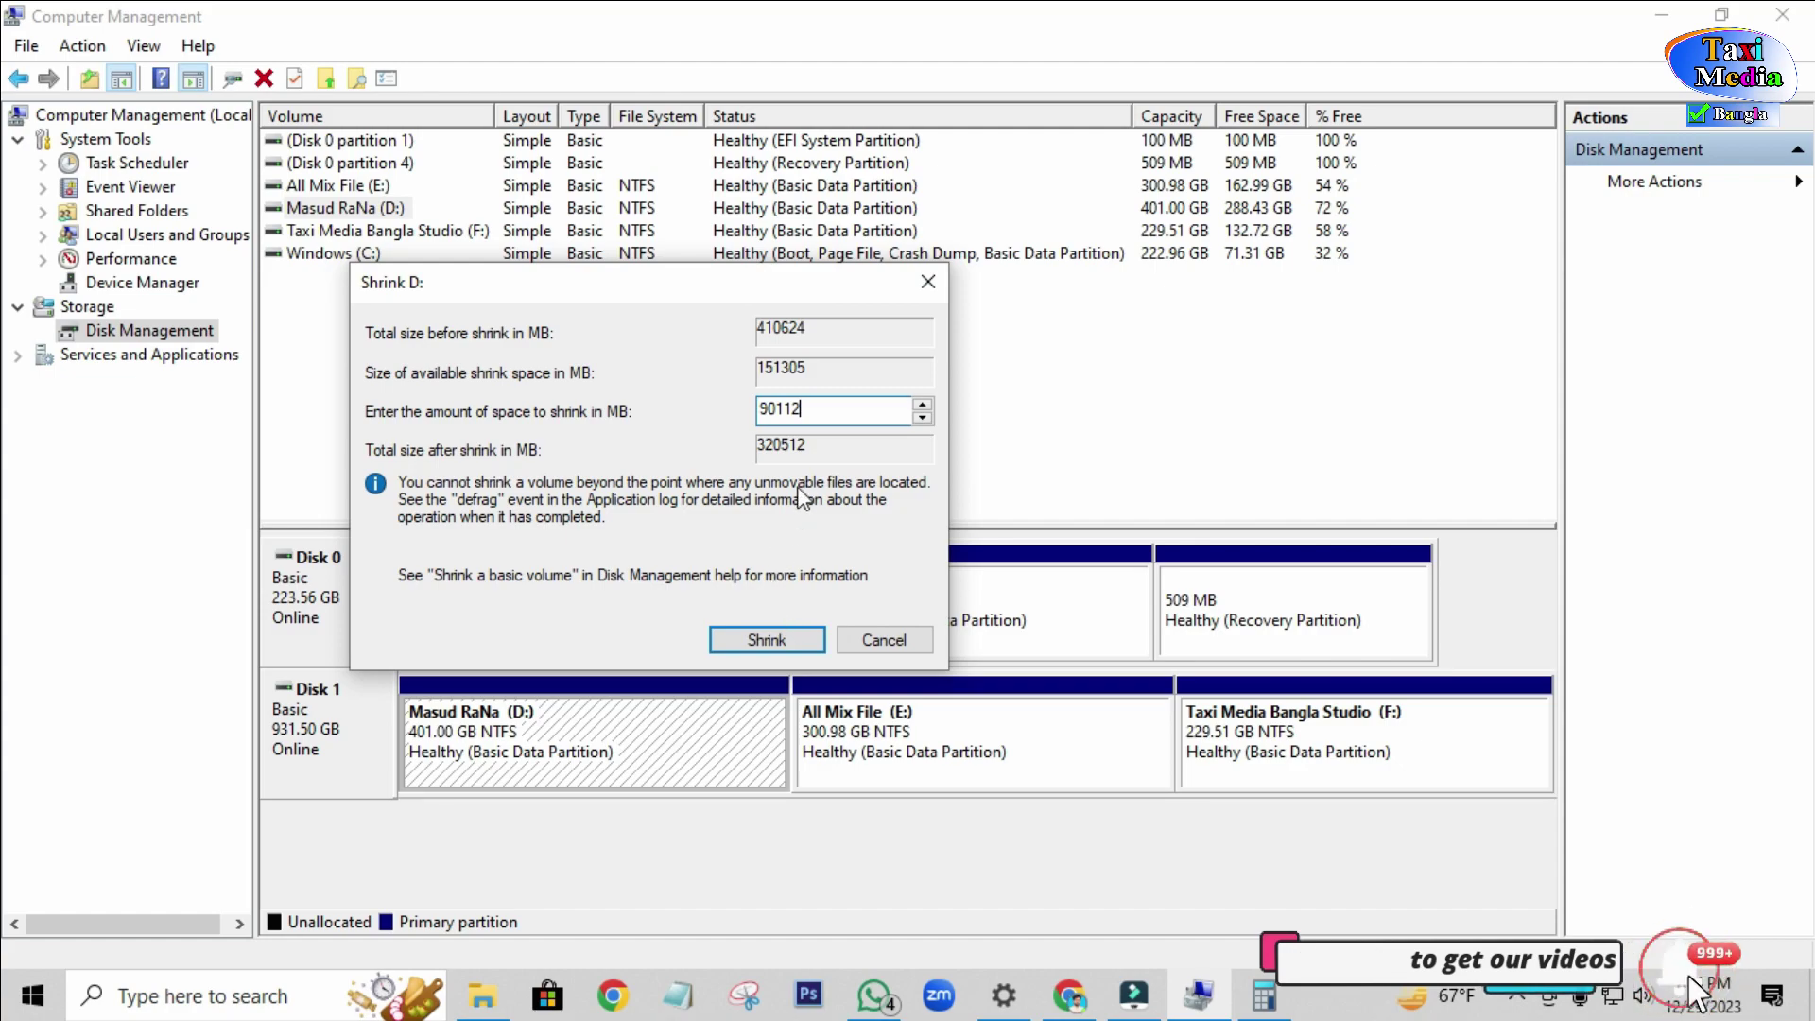
drag(817, 409, 756, 413)
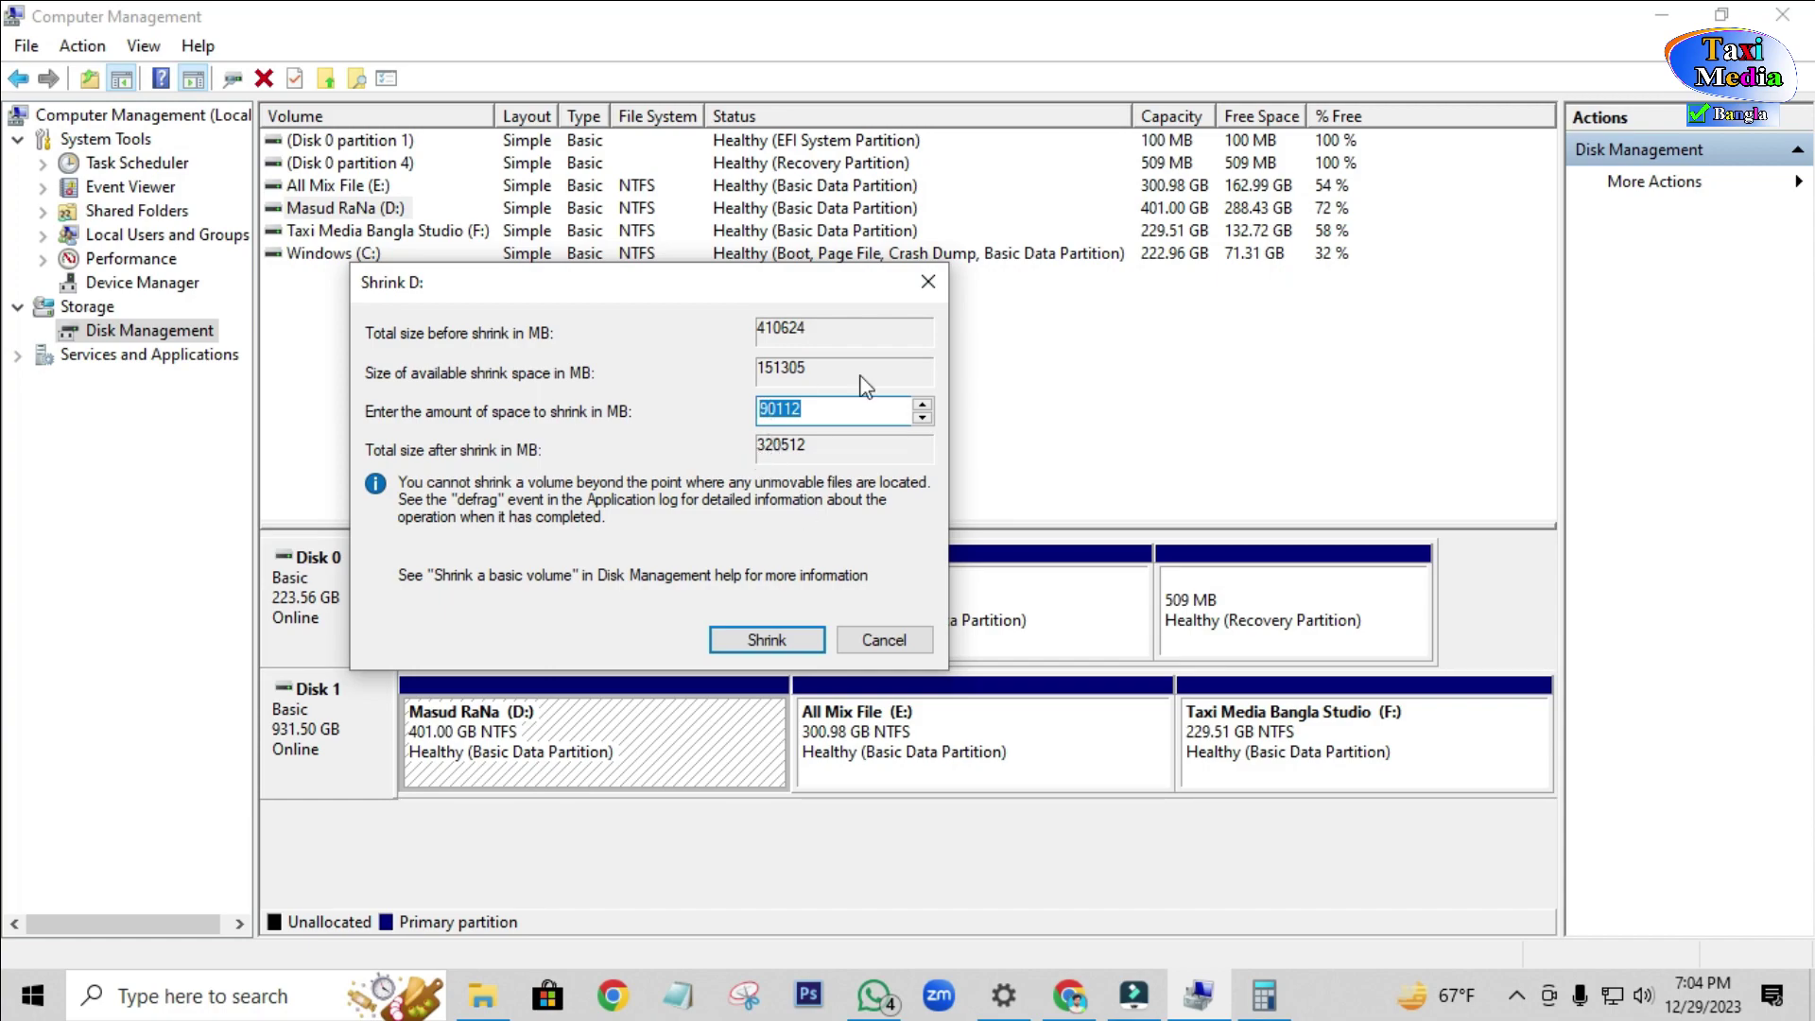
click(817, 409)
double_click(830, 419)
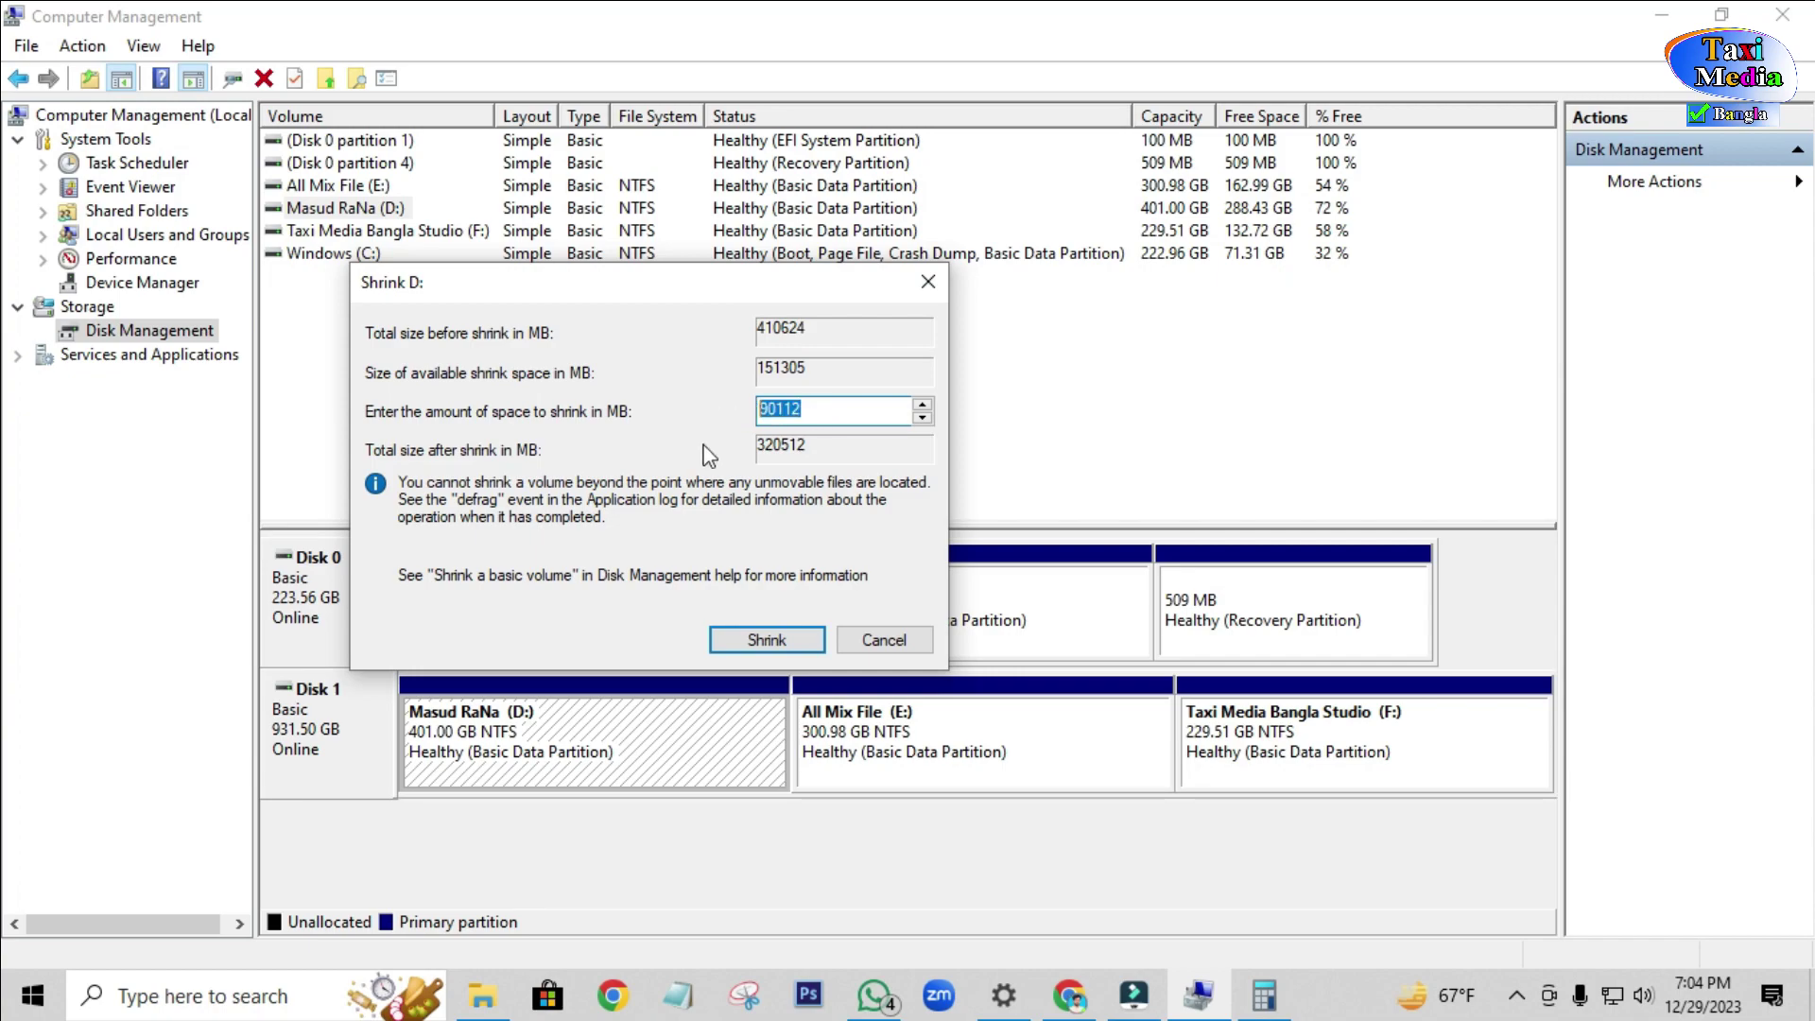
click(774, 643)
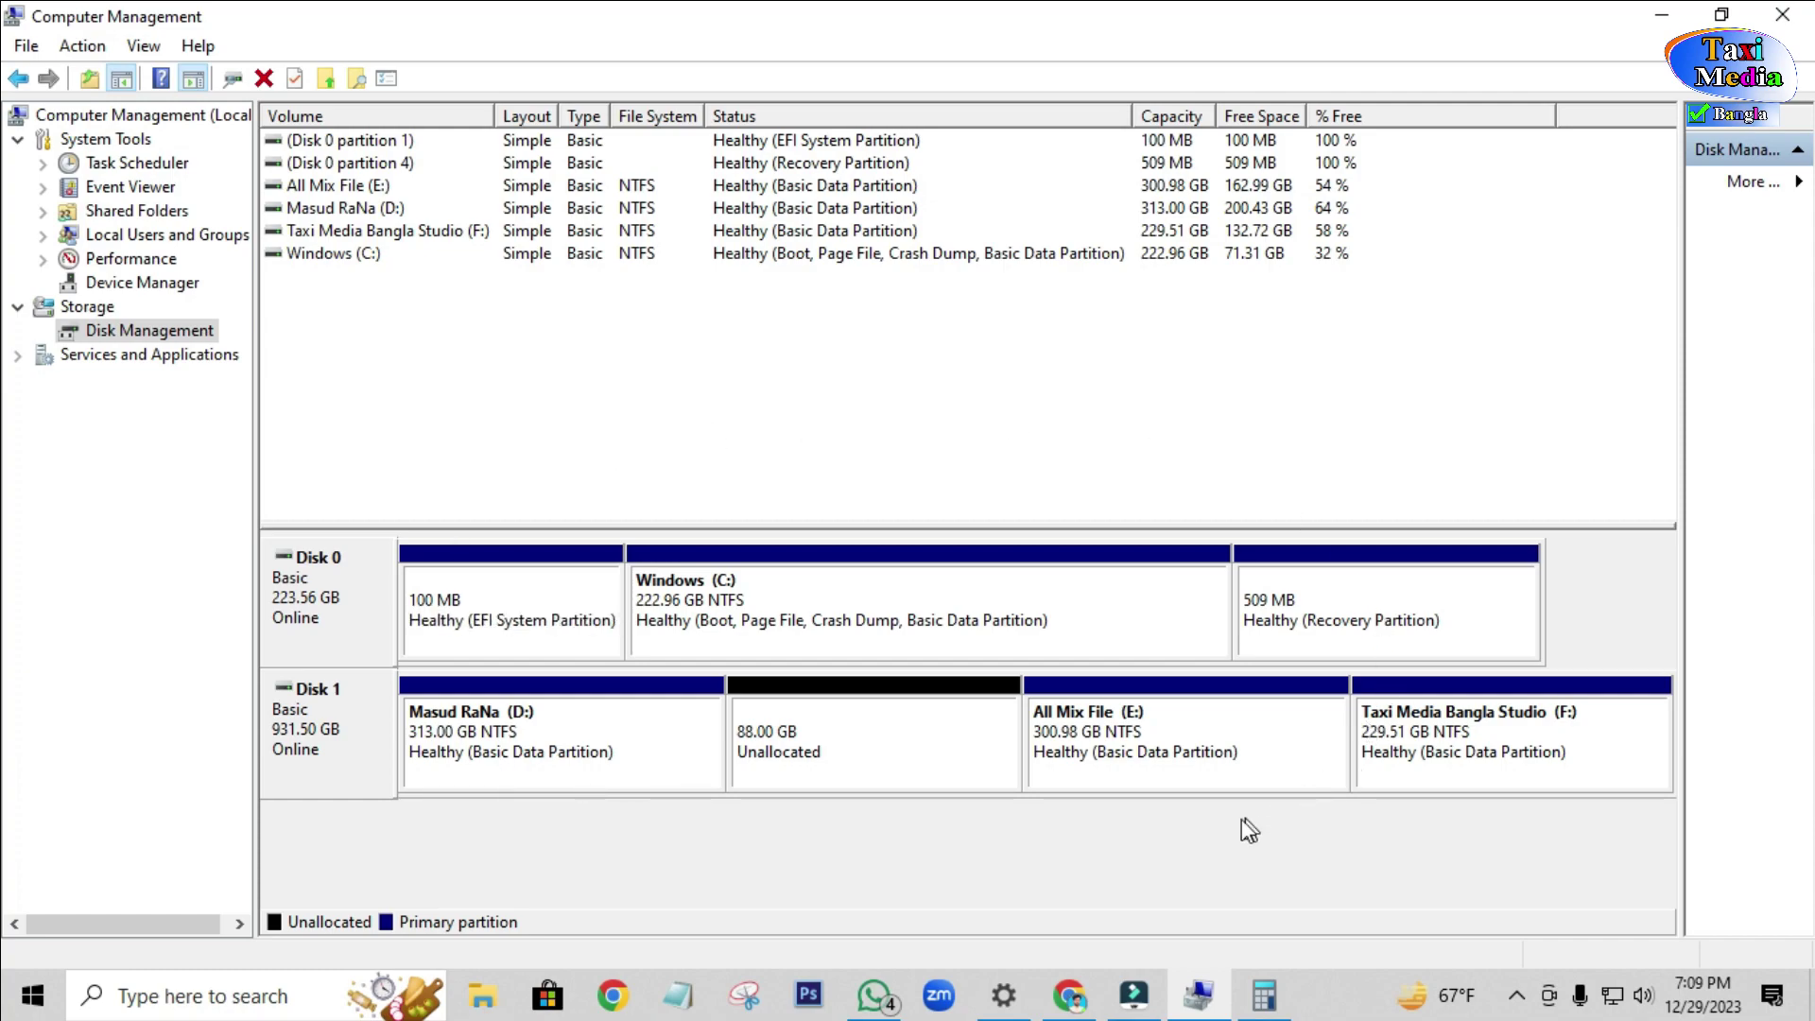
Minimize Computer Management and Calculator, open This PC from the desktop and refresh its drive list.
click(1671, 14)
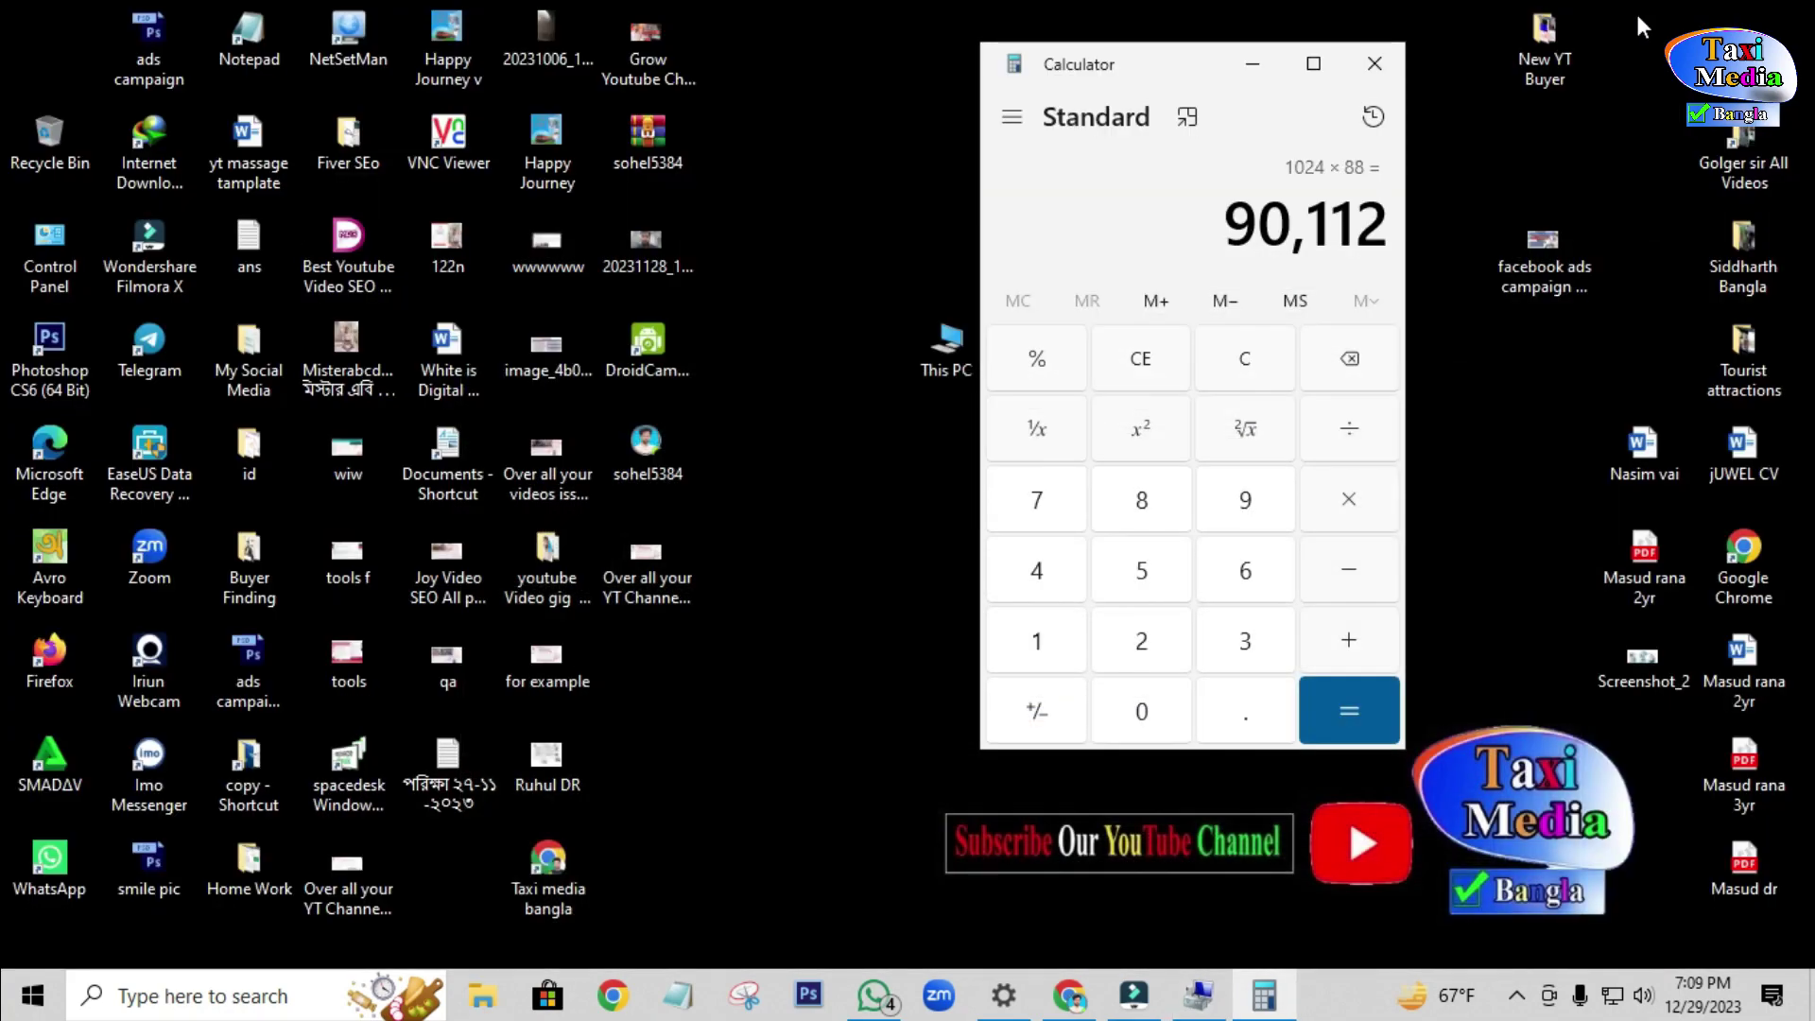
click(1255, 66)
double_click(962, 360)
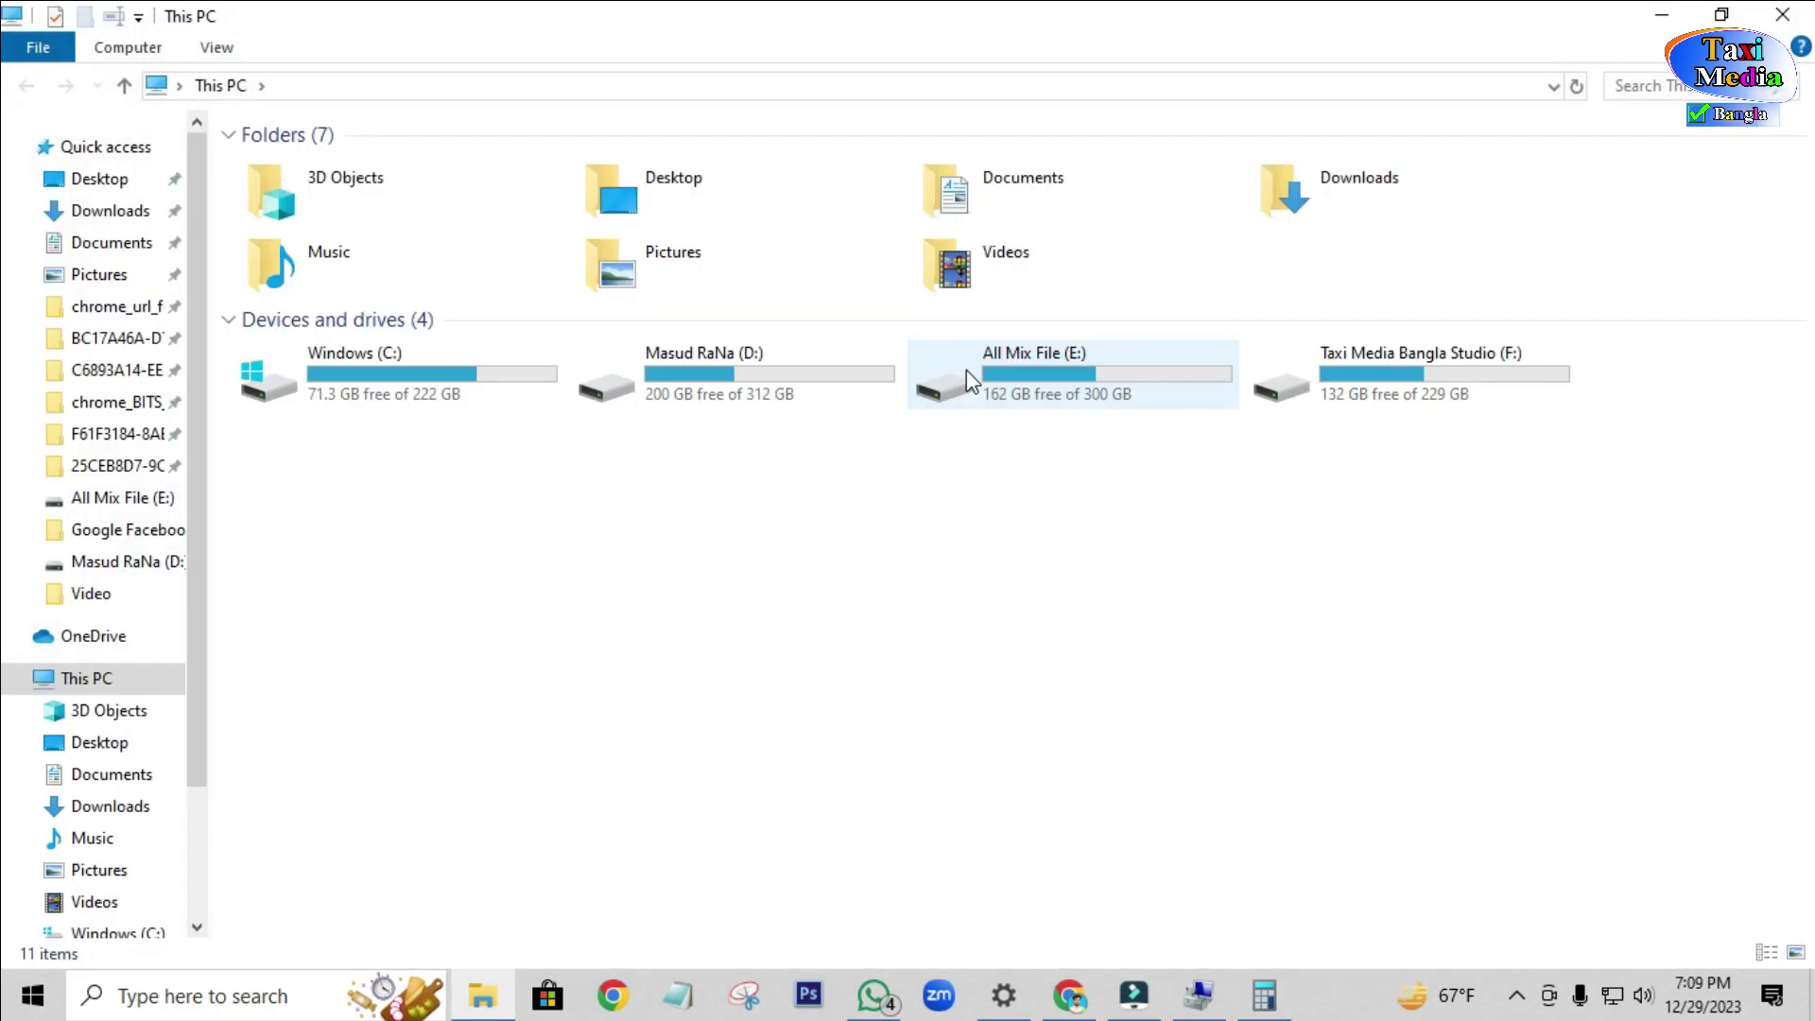
right_click(860, 495)
click(936, 601)
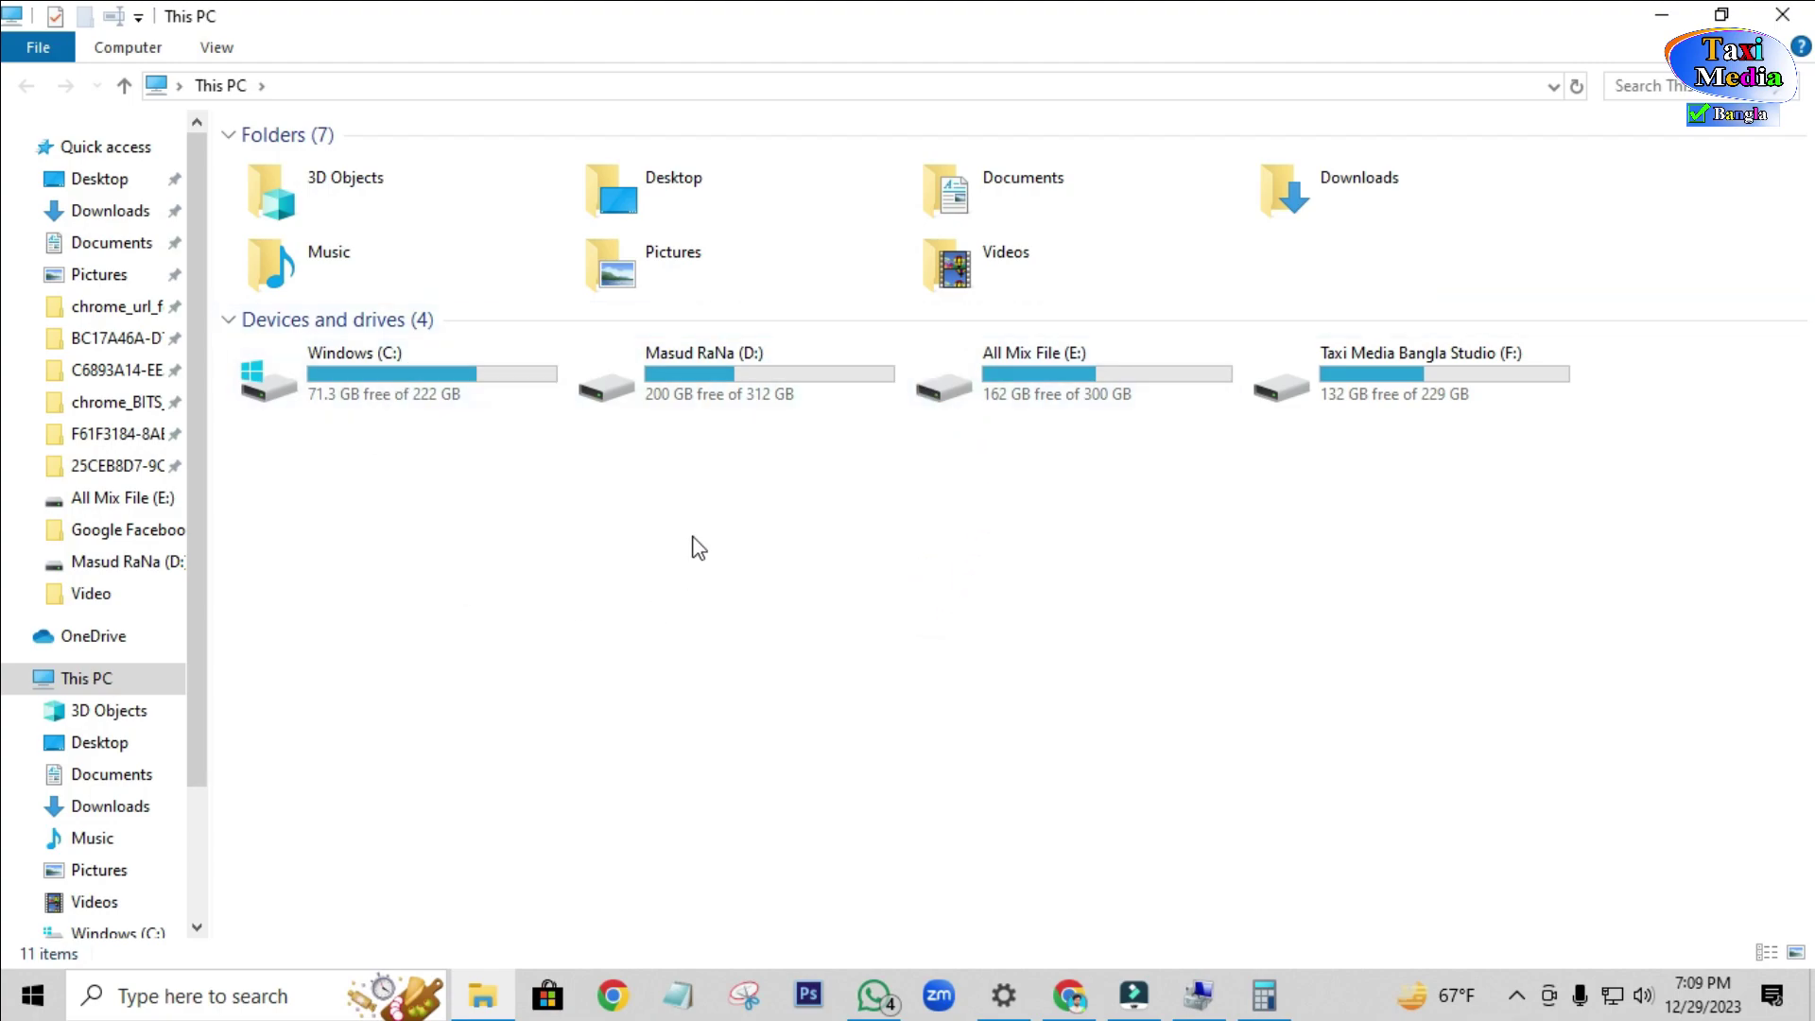
Capture the This PC contents and outline the D: drive, its free-space figure and the whole drives section with red rectangles.
key(Print)
drag(180, 113, 1751, 847)
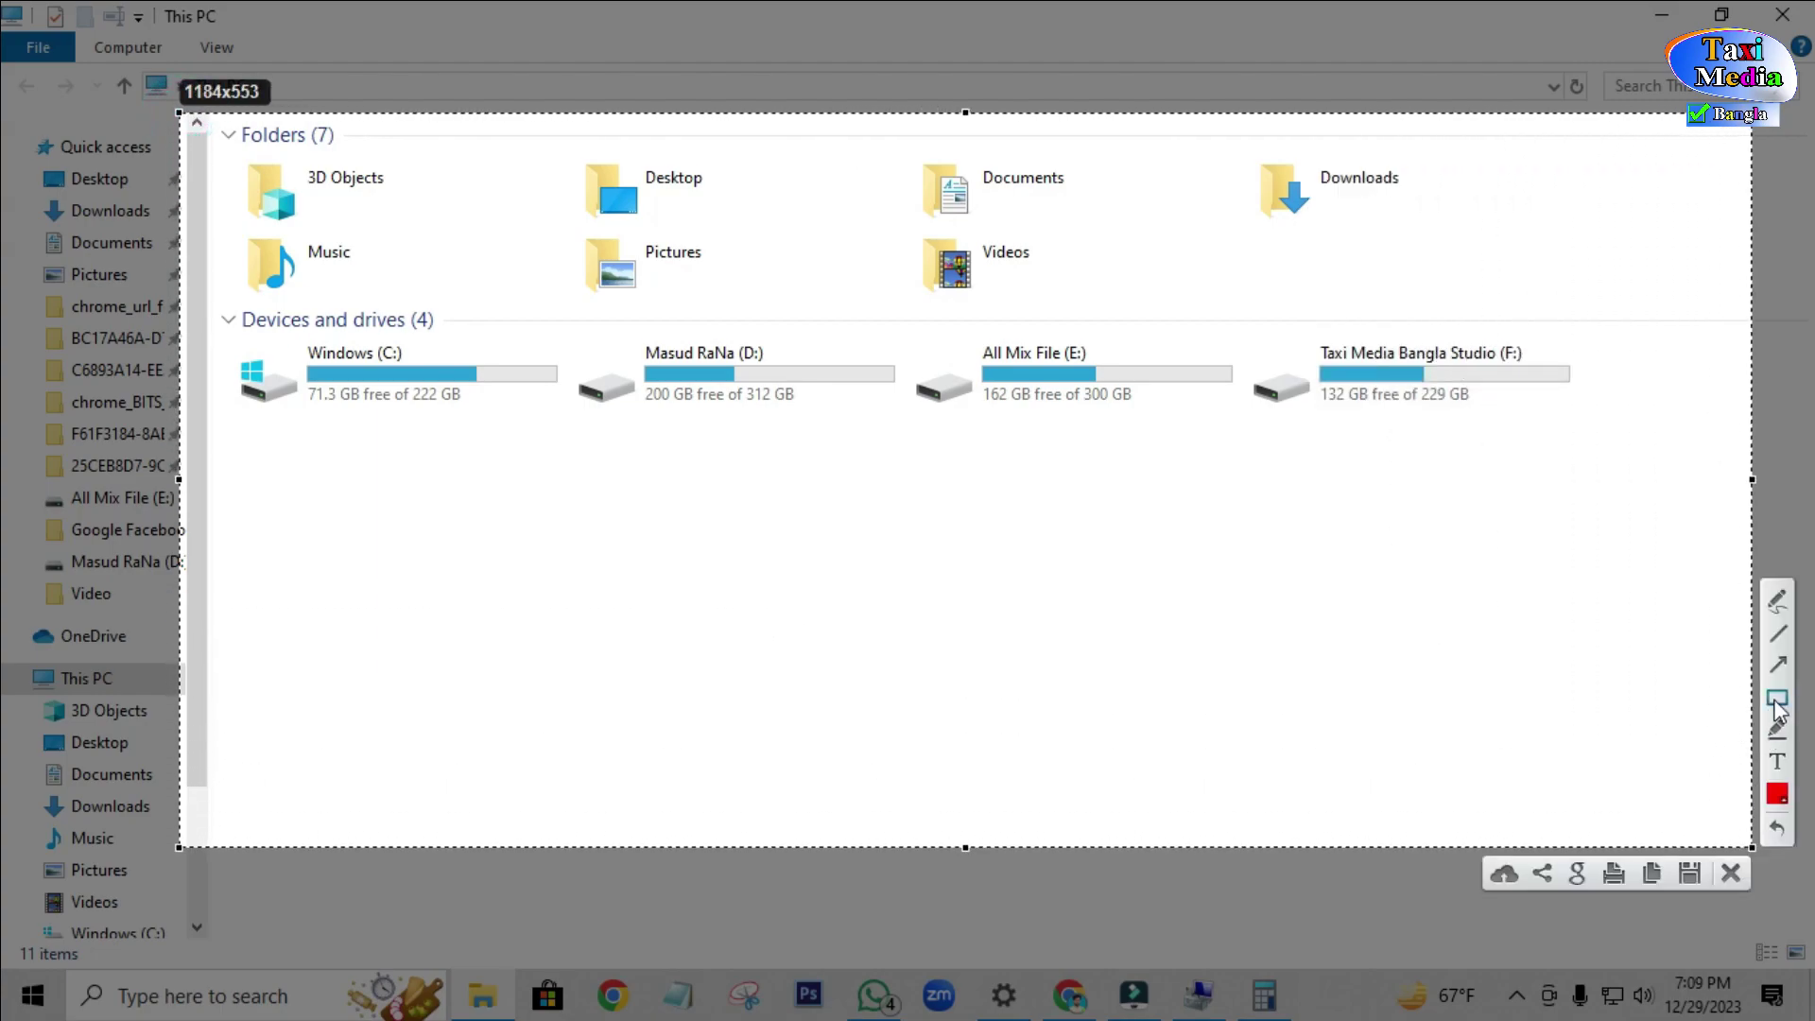
click(1777, 704)
drag(564, 321, 908, 452)
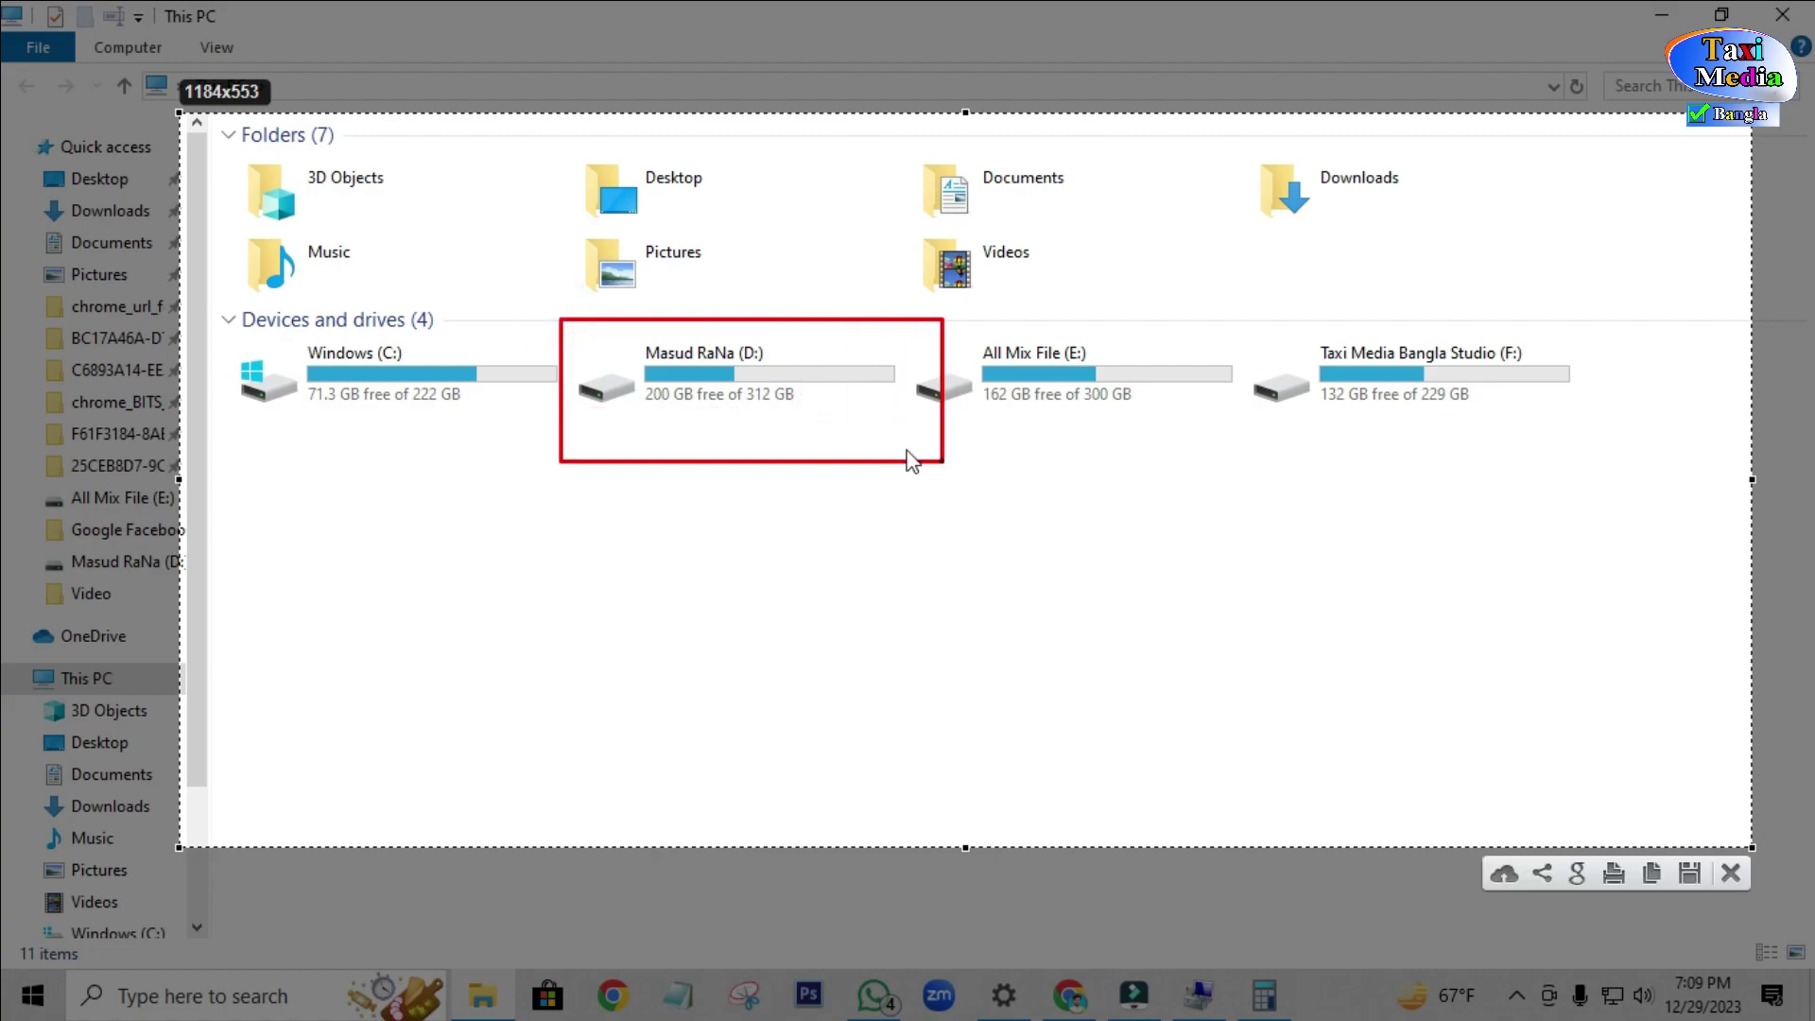
drag(625, 378, 699, 412)
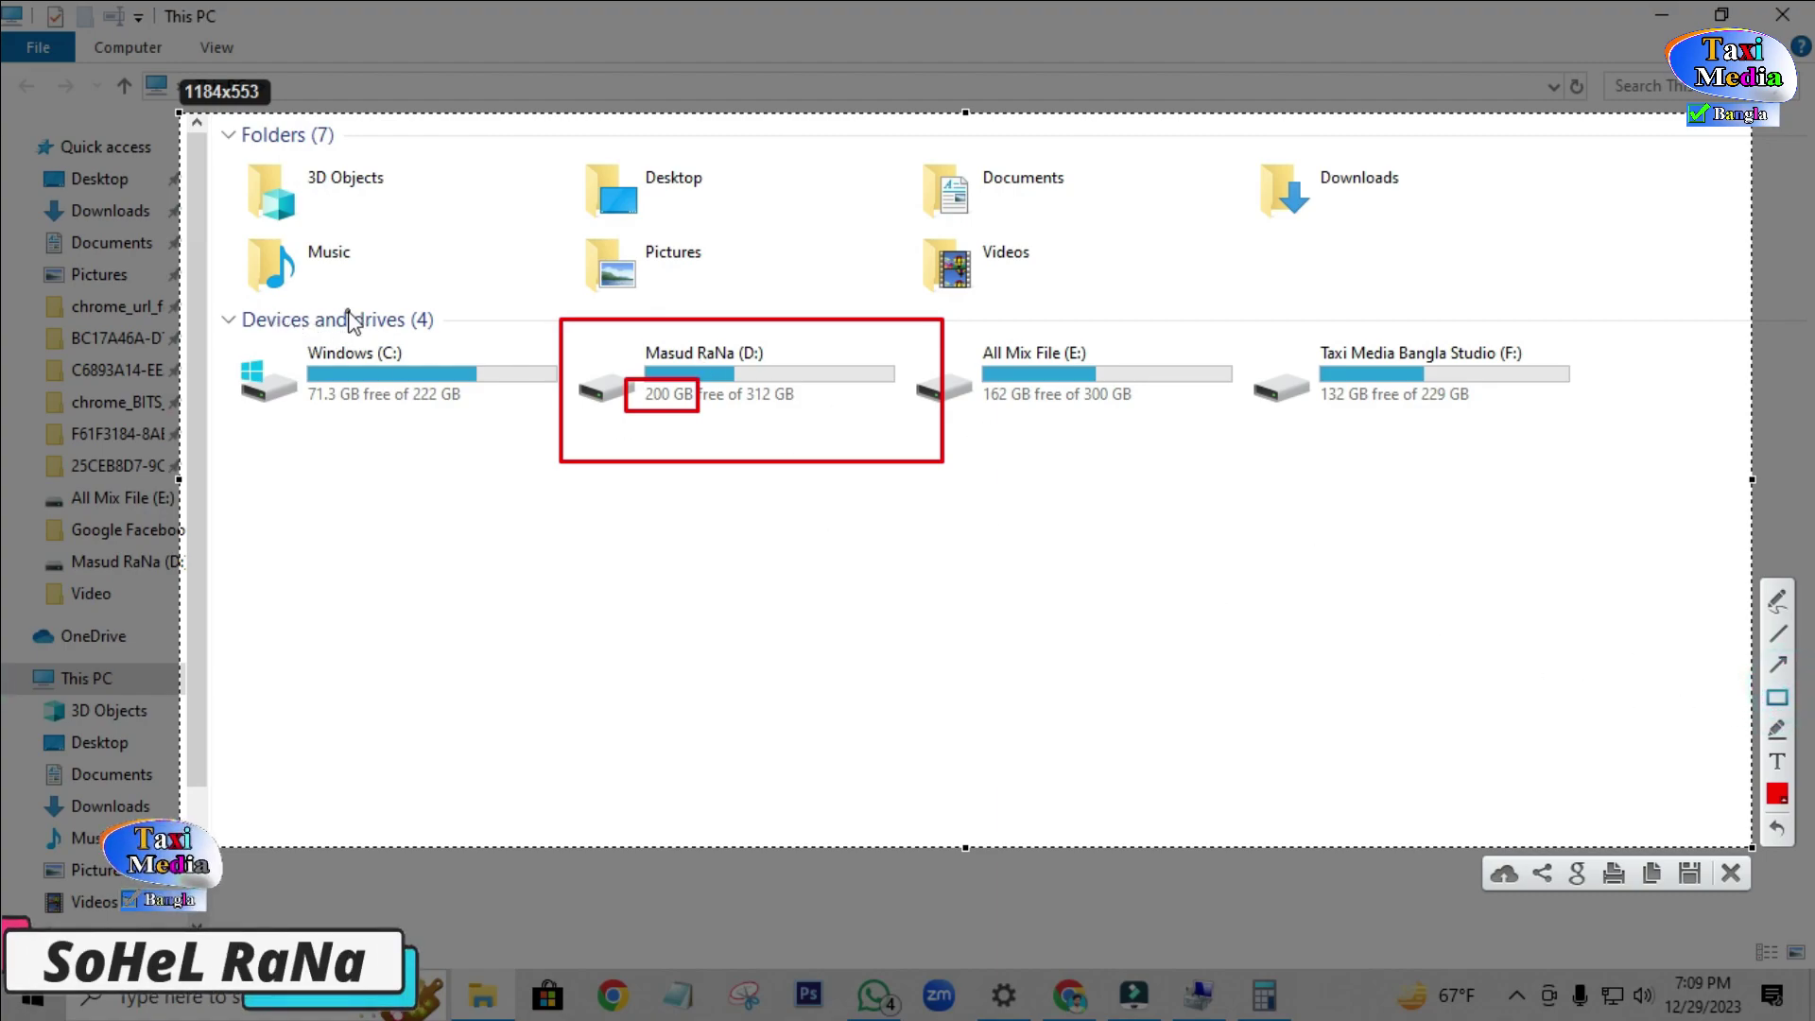
drag(207, 250, 1671, 511)
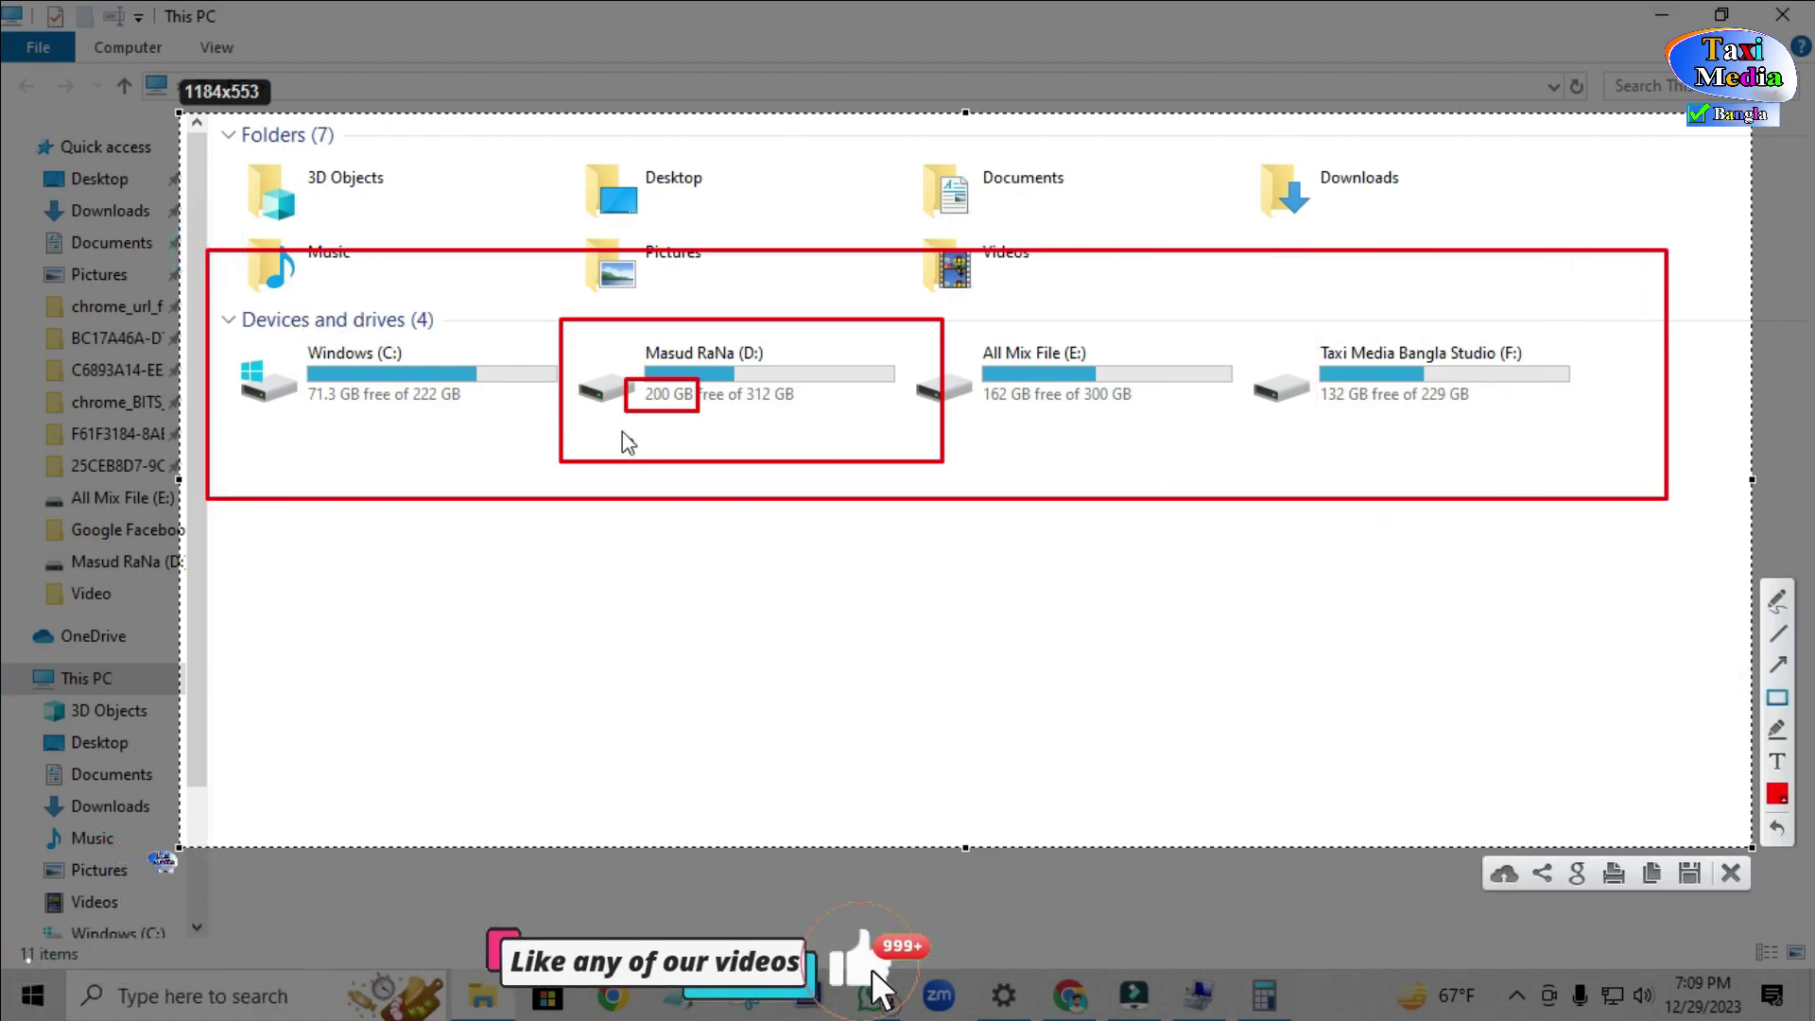
Tick the C:, D:, E: and F: drives with the red pen, sketch a loop below C:, and discard the capture.
click(1778, 600)
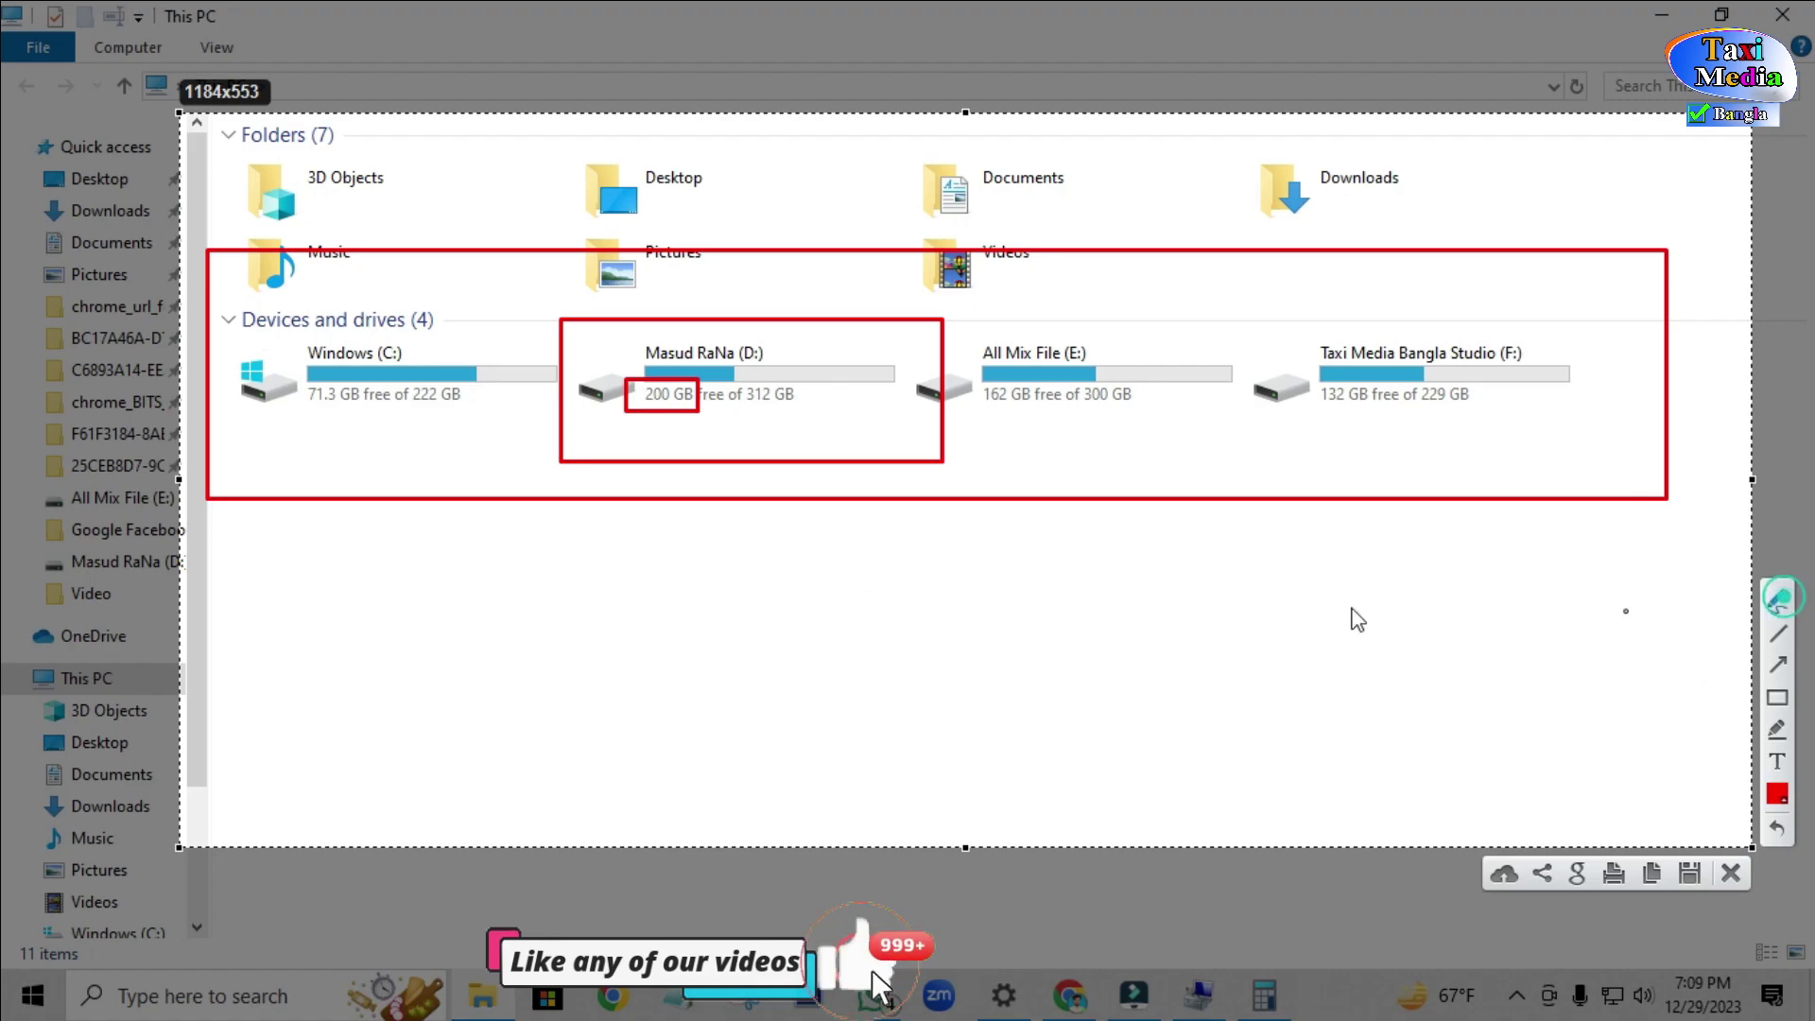
mouse_move(446, 322)
mouse_down()
mouse_move(463, 357)
mouse_move(525, 276)
mouse_up()
drag(669, 336, 764, 314)
drag(978, 314, 1060, 310)
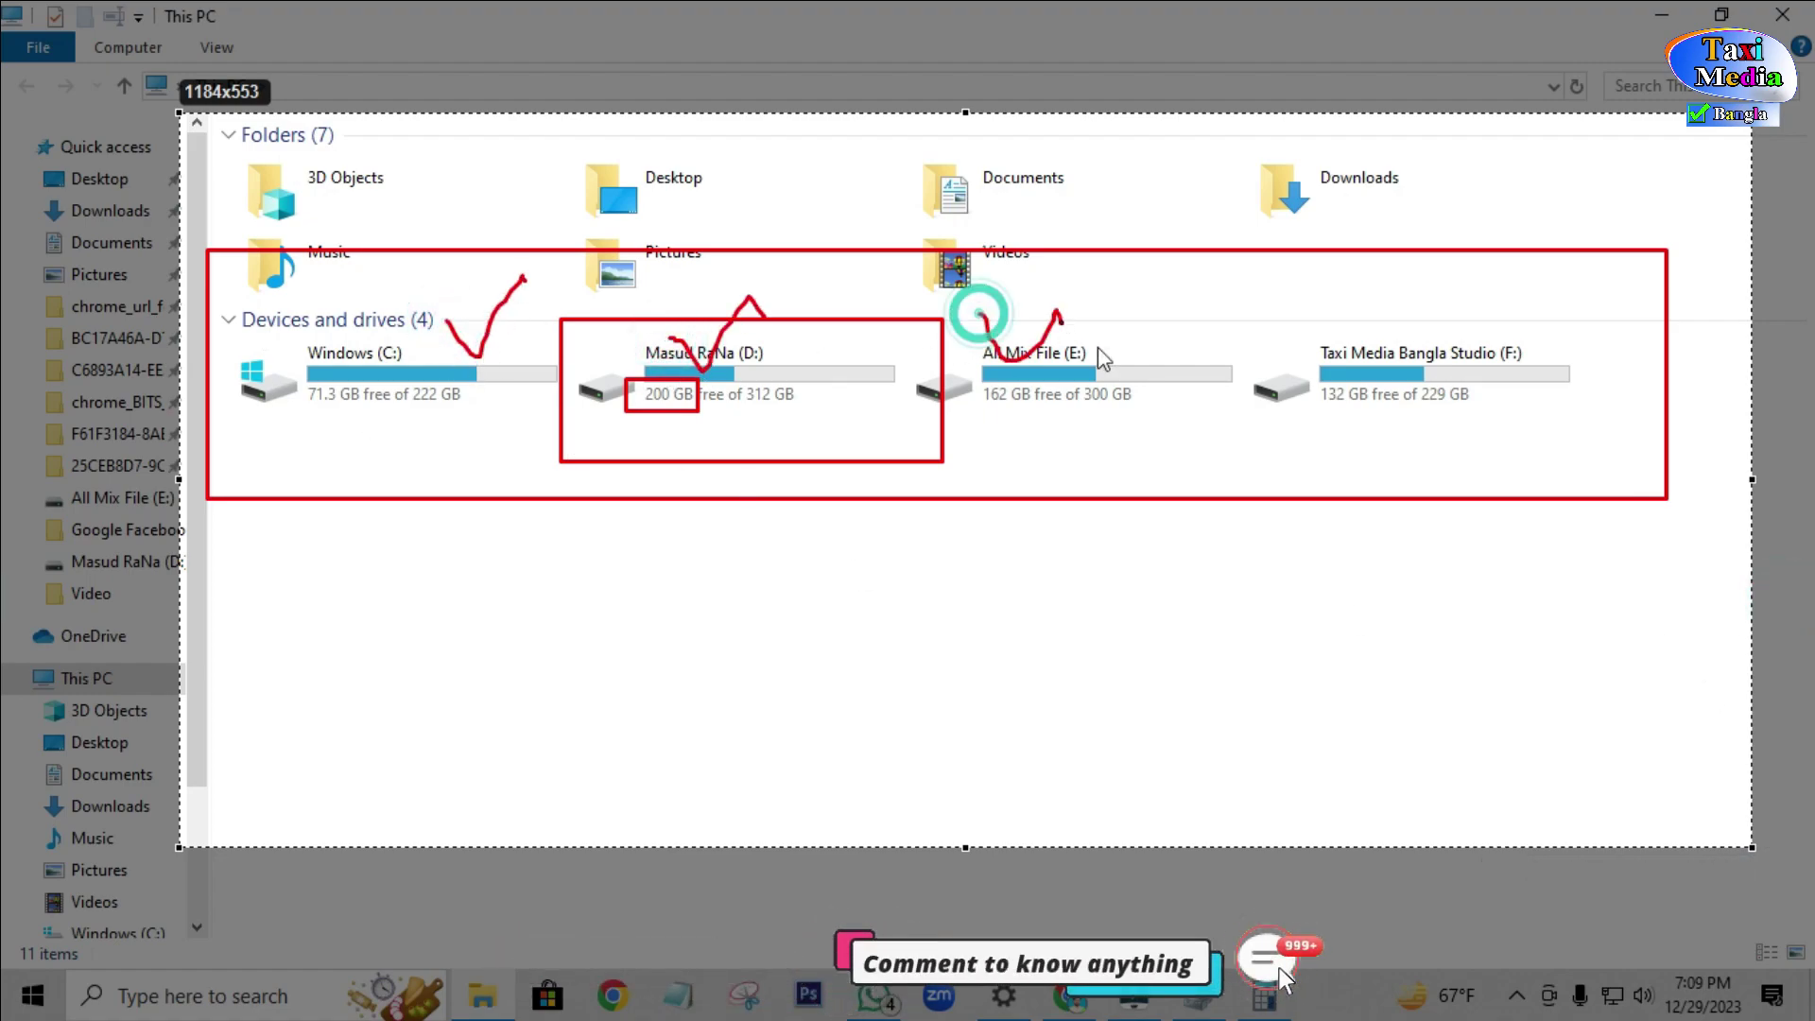
mouse_move(1282, 303)
mouse_down()
mouse_move(1299, 331)
mouse_move(1397, 258)
mouse_up()
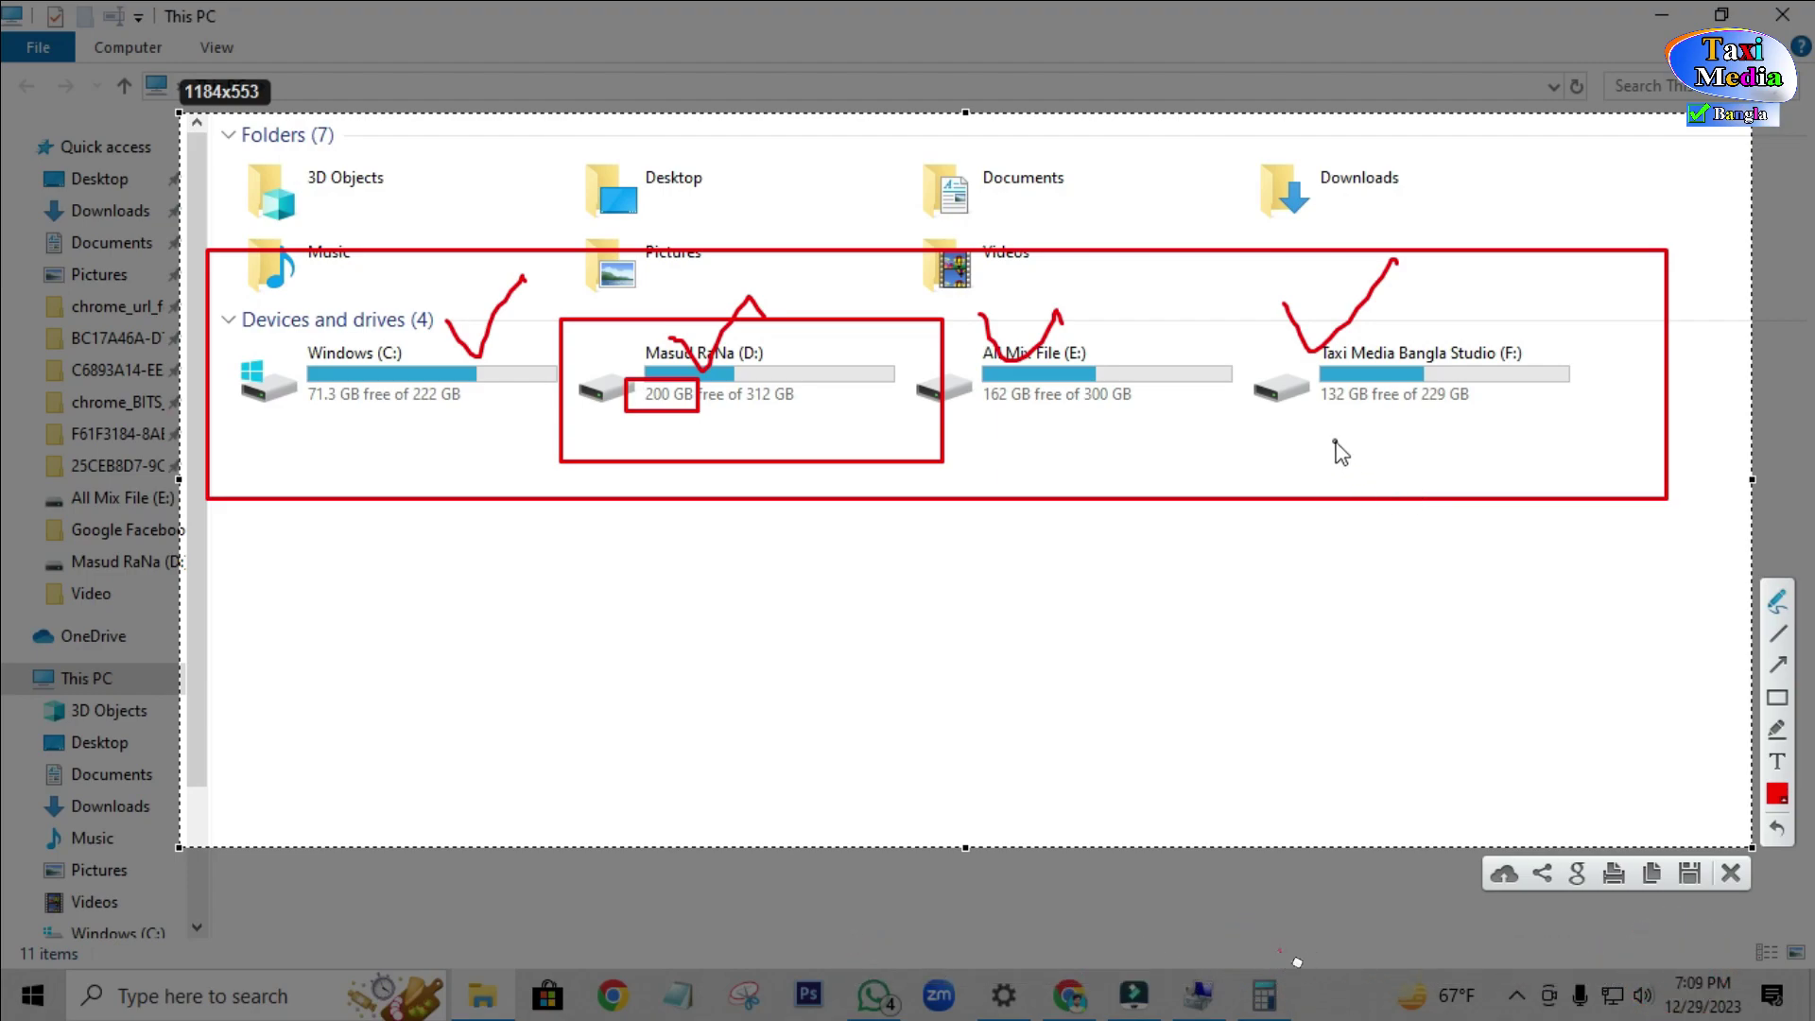
mouse_move(288, 426)
mouse_down()
mouse_move(385, 539)
mouse_move(304, 437)
mouse_move(267, 451)
mouse_up()
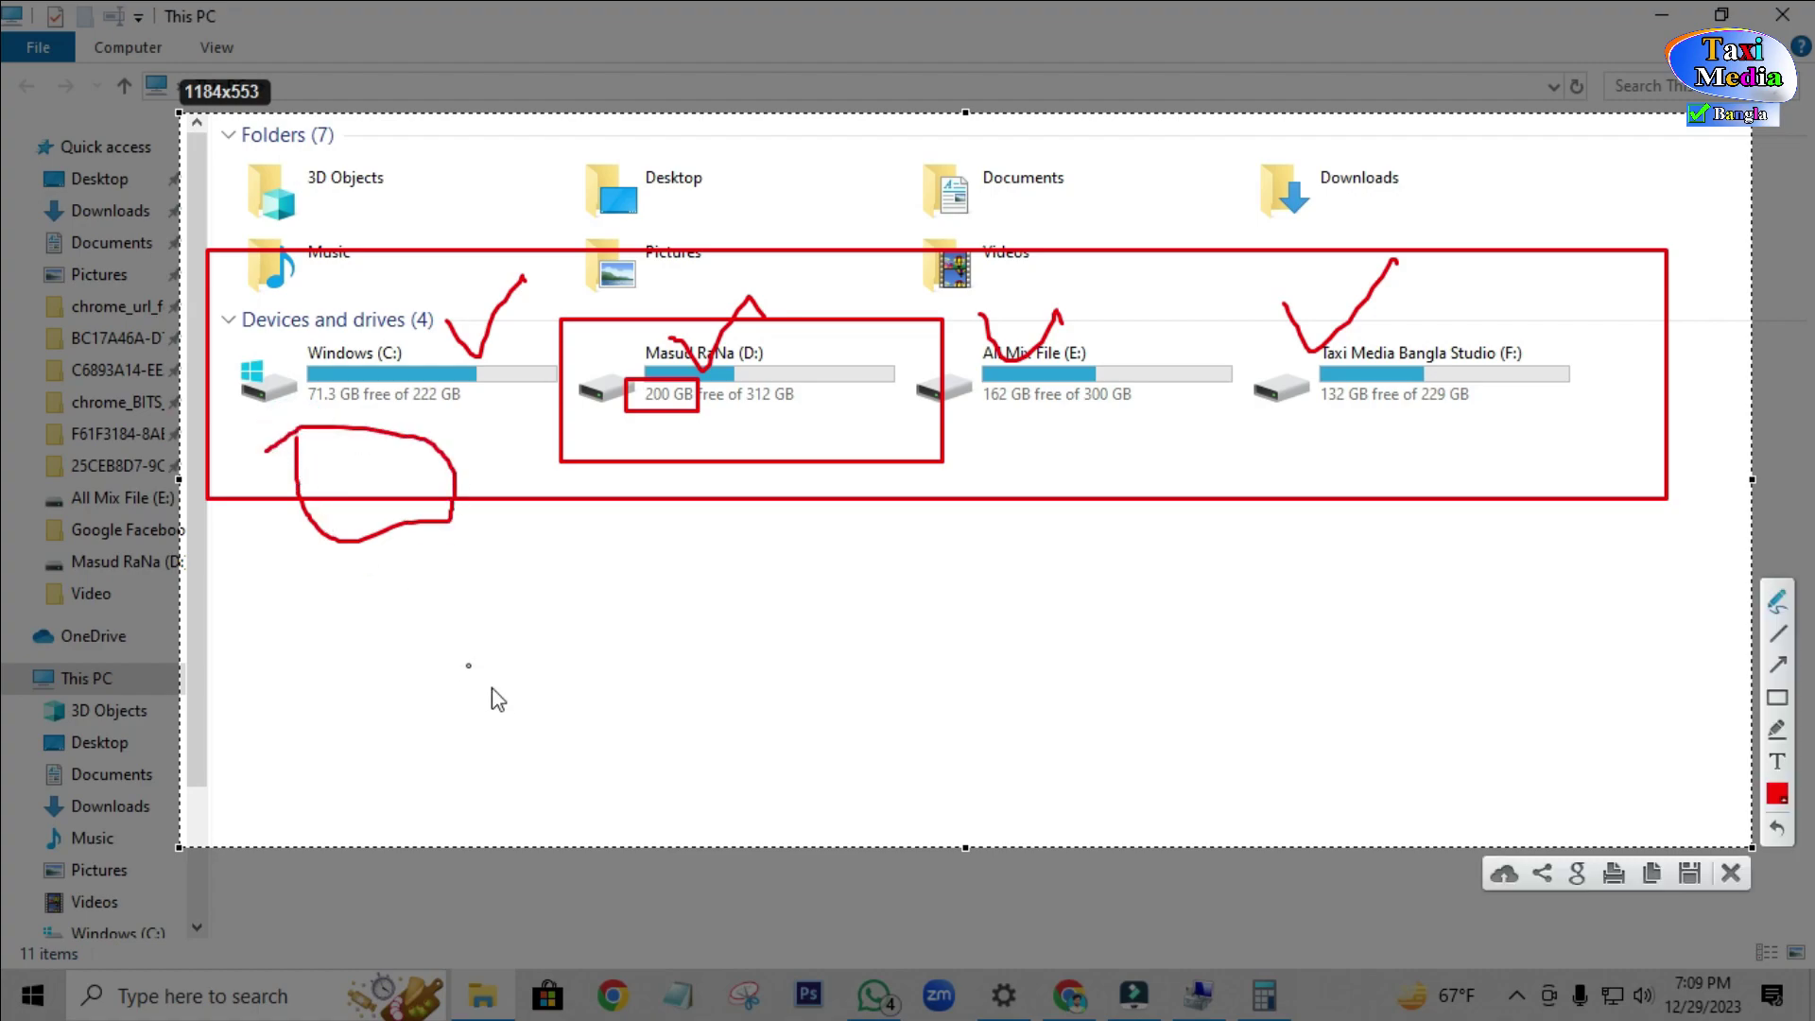
click(1737, 870)
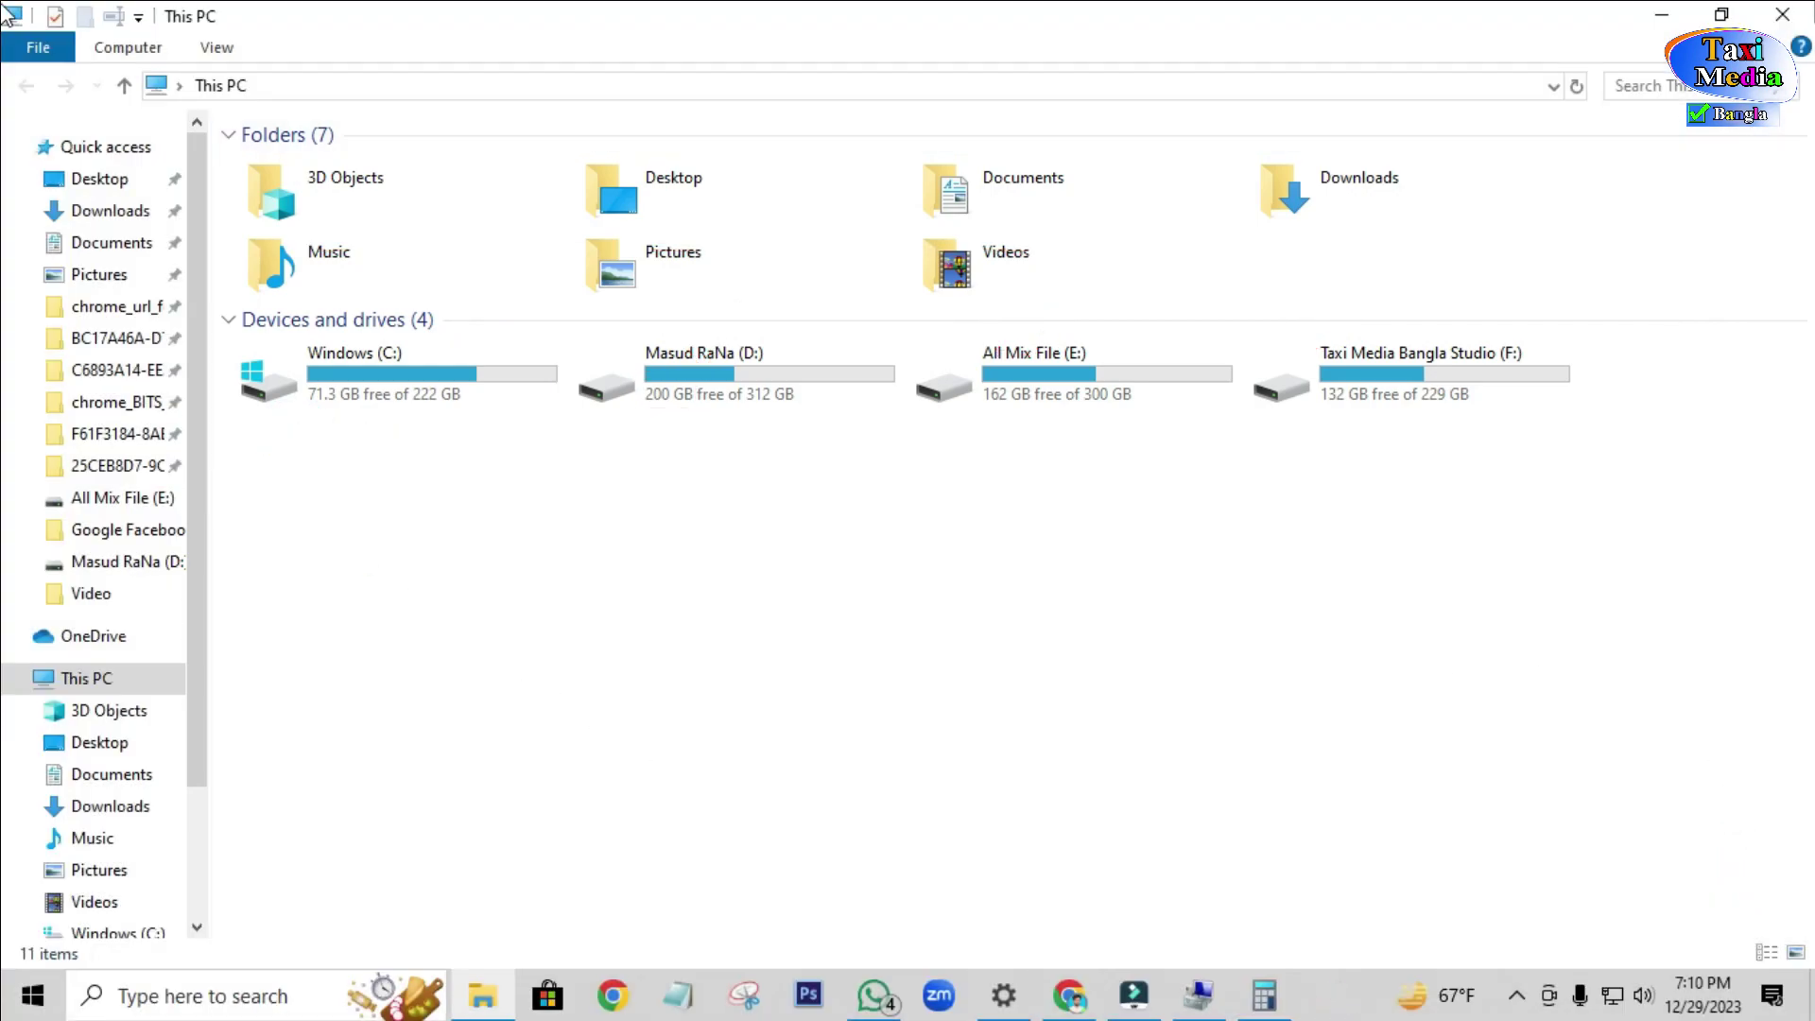
Close the This PC and Computer Management windows, reopen Computer Management for This PC in a maximized window and show Disk Management.
click(1800, 11)
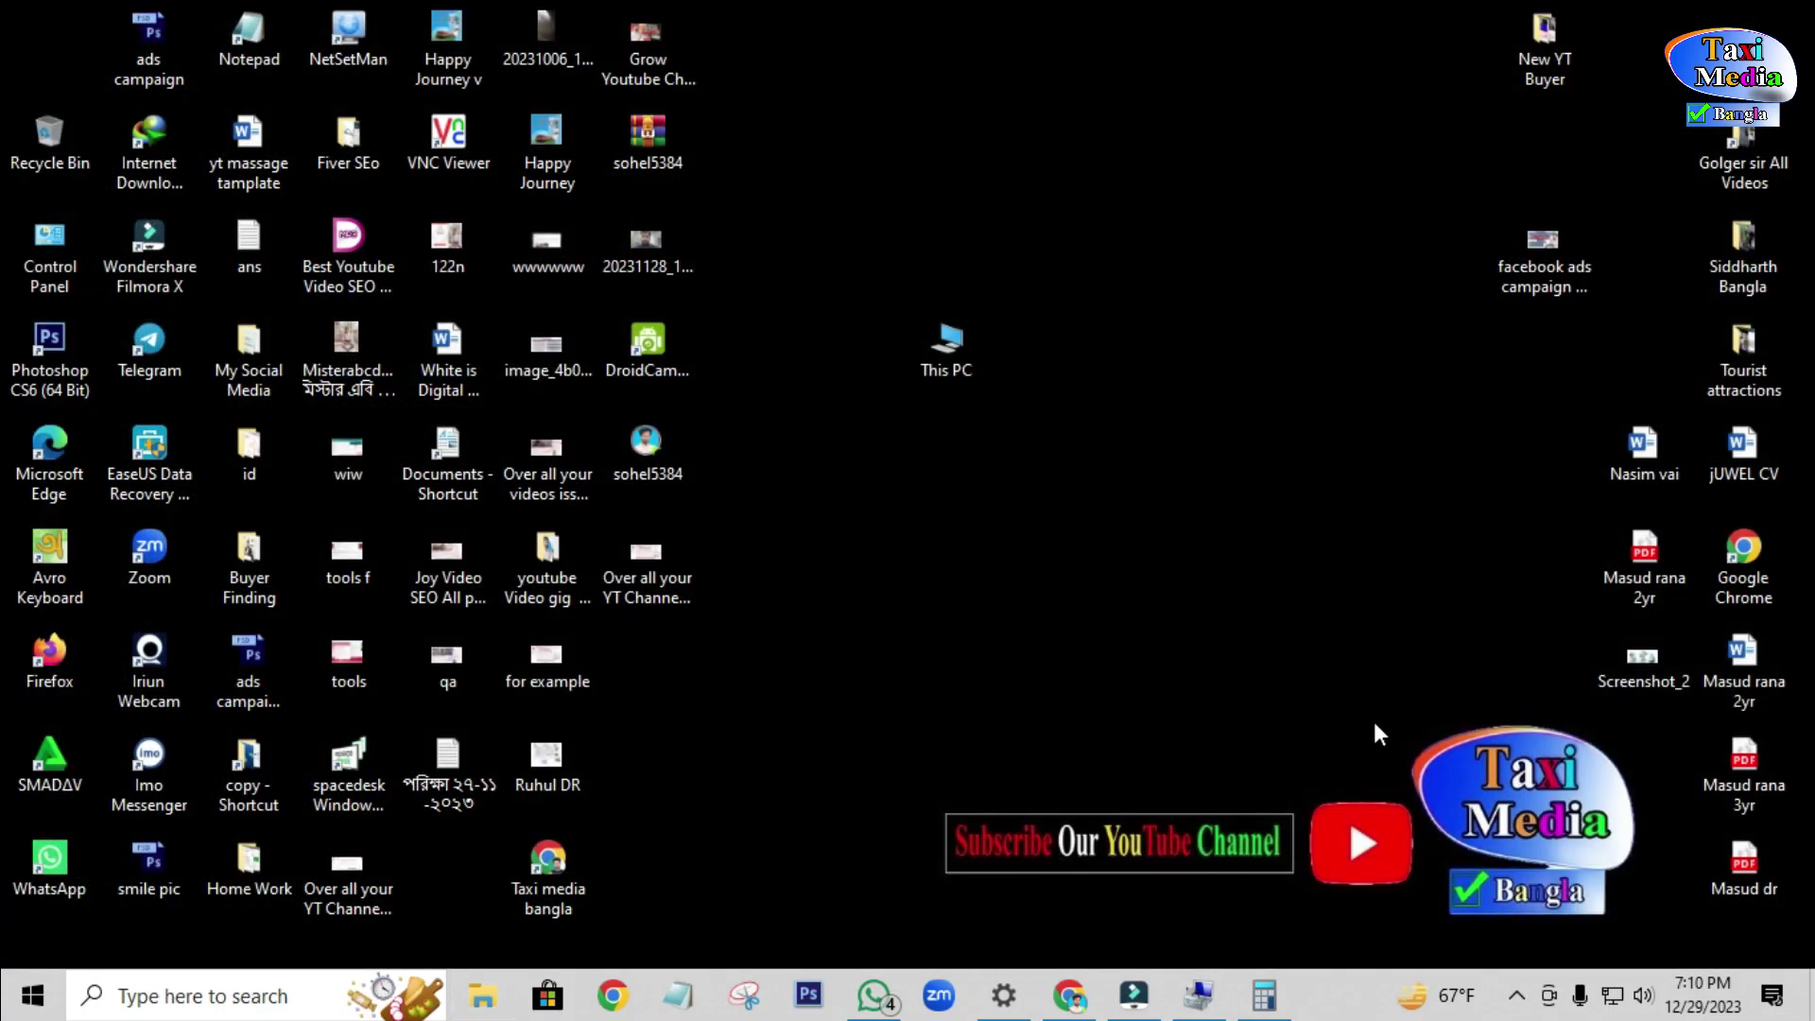
click(1201, 1005)
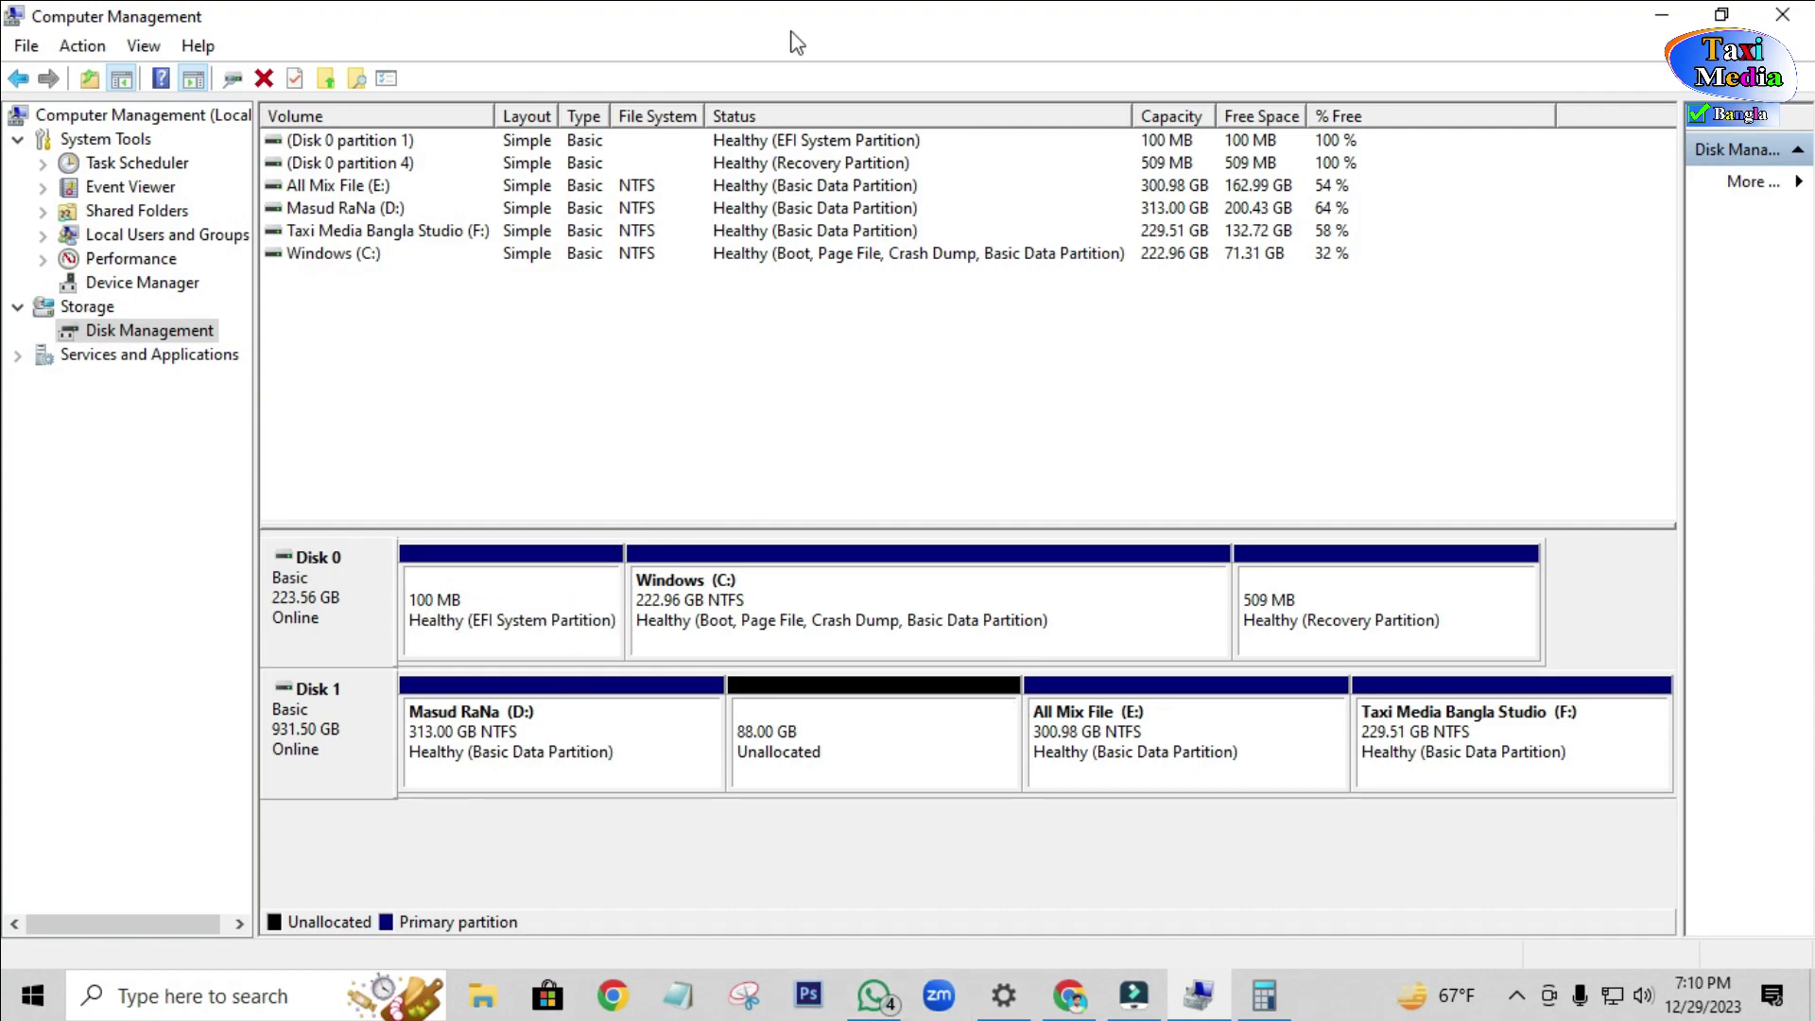
click(1774, 23)
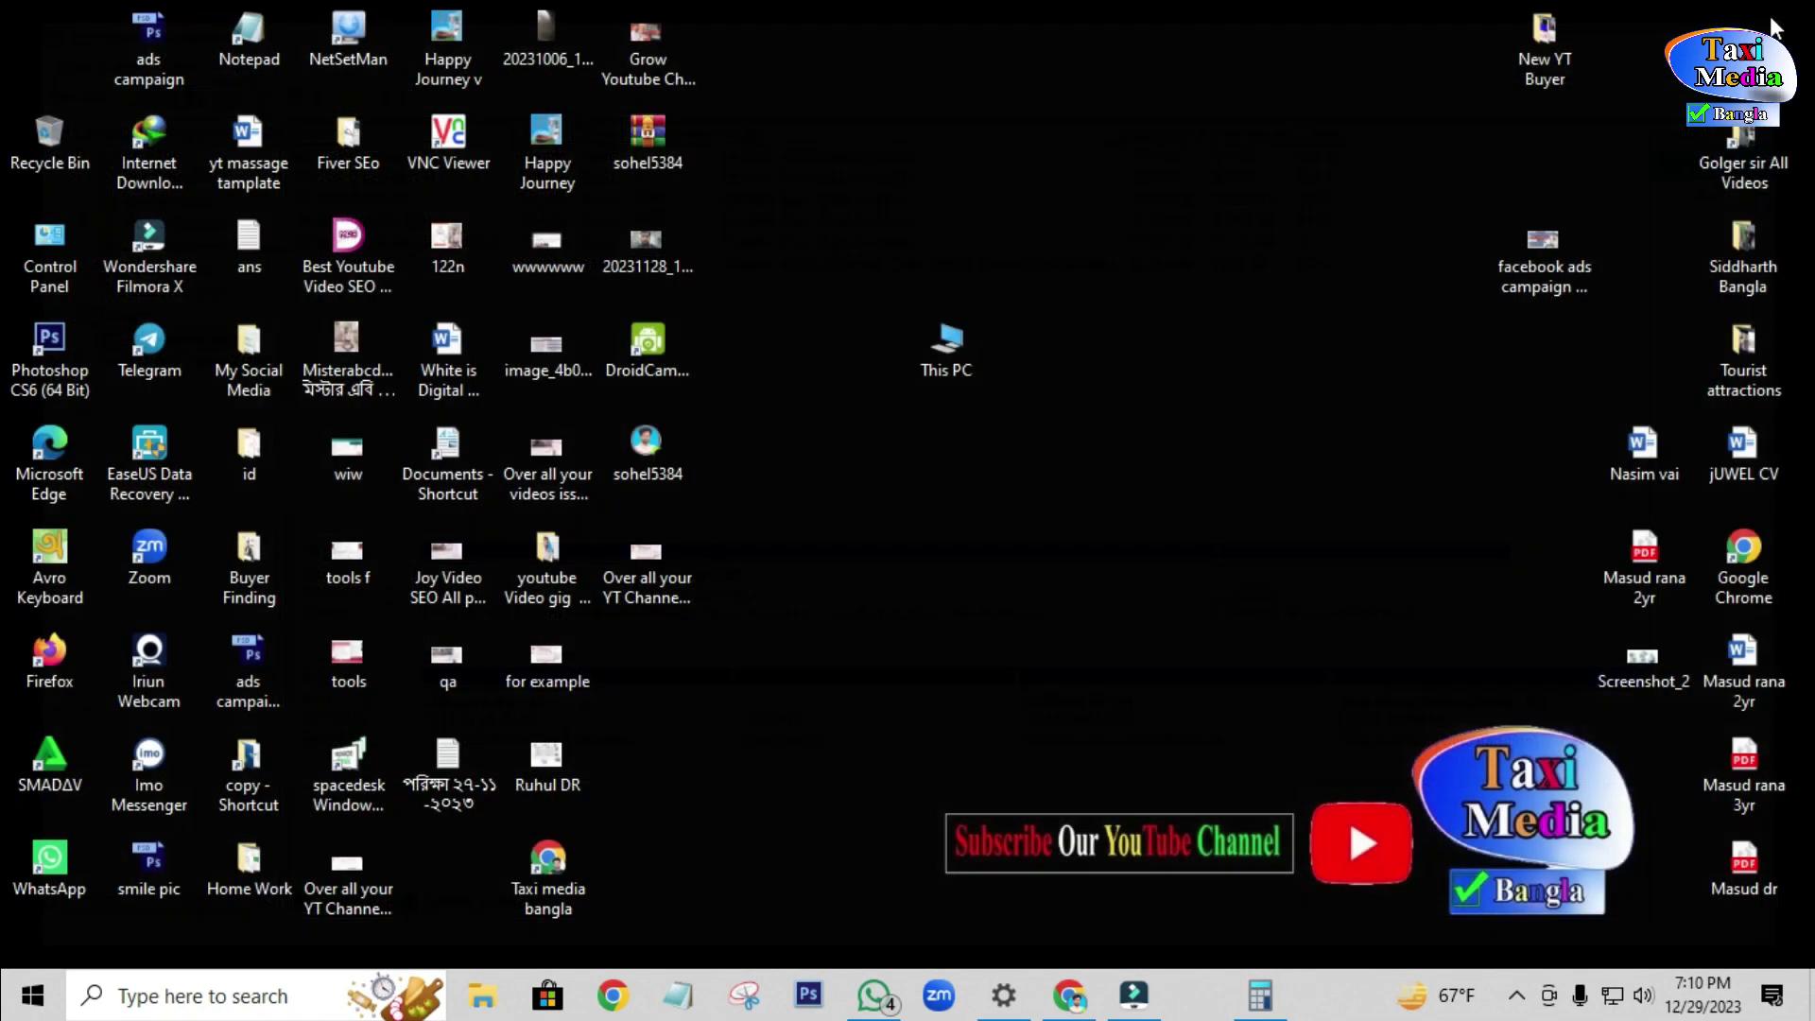
right_click(976, 354)
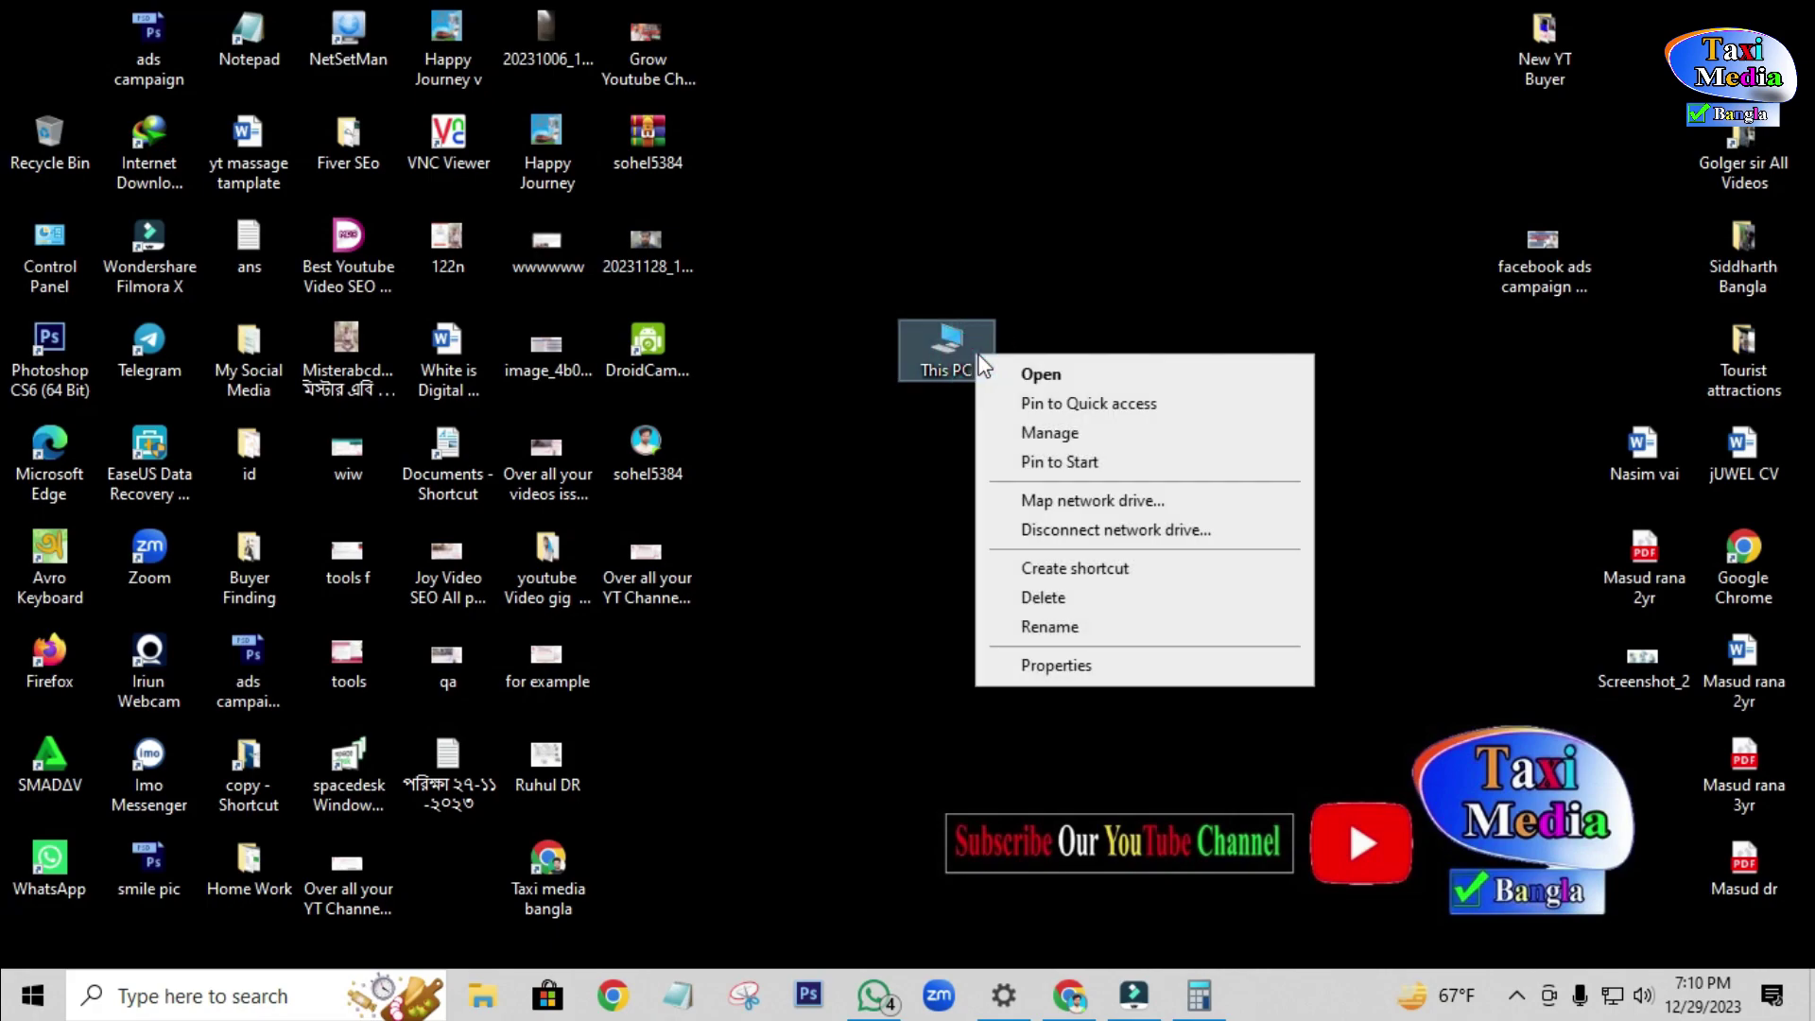
click(1049, 435)
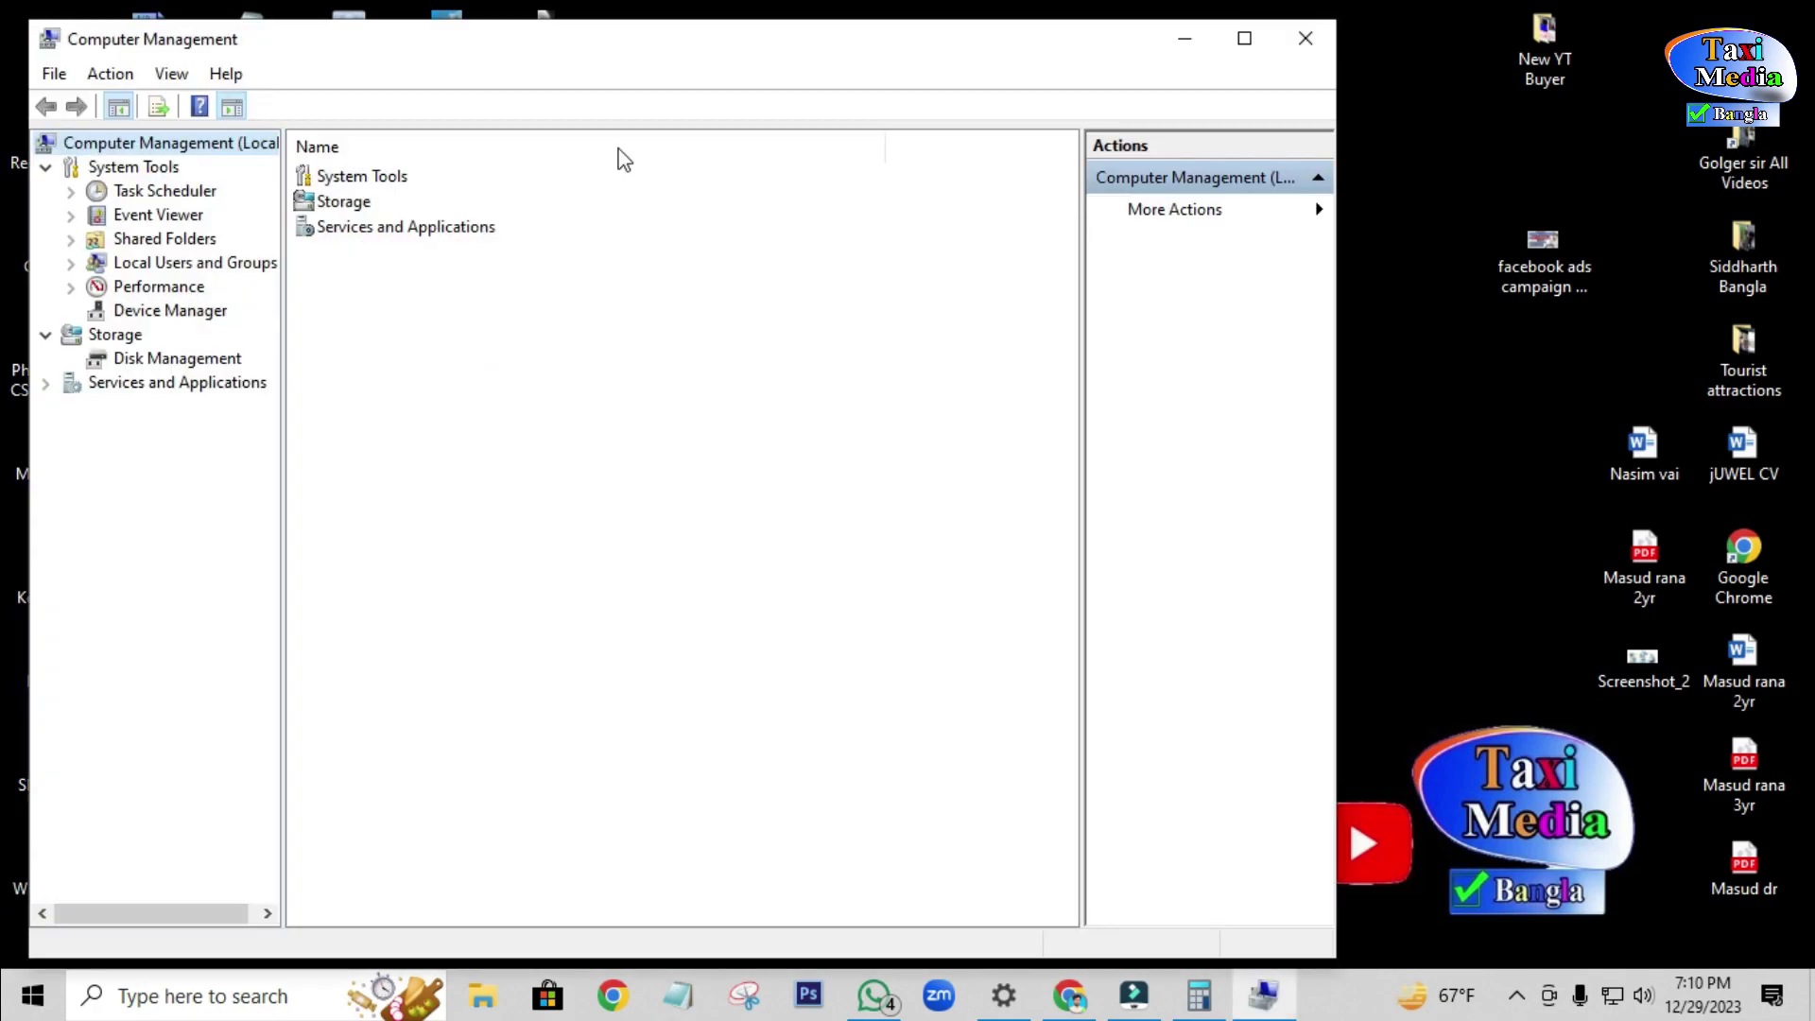
double_click(995, 42)
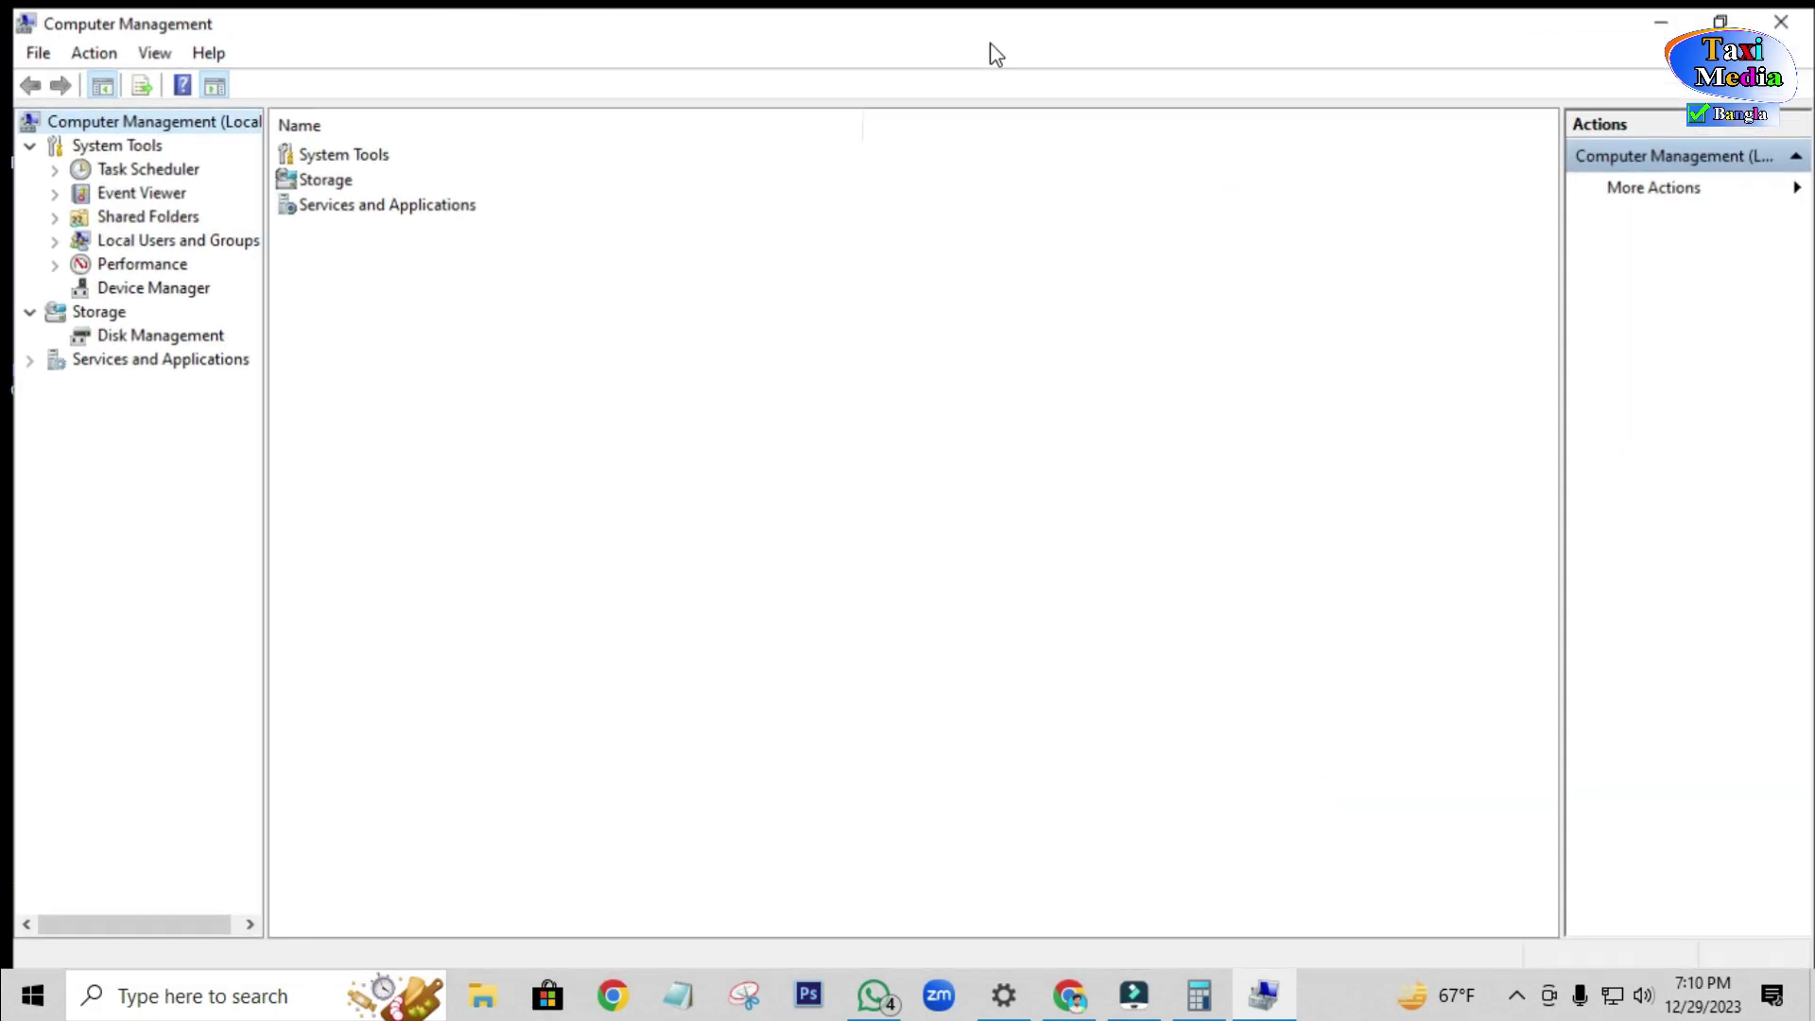
click(132, 333)
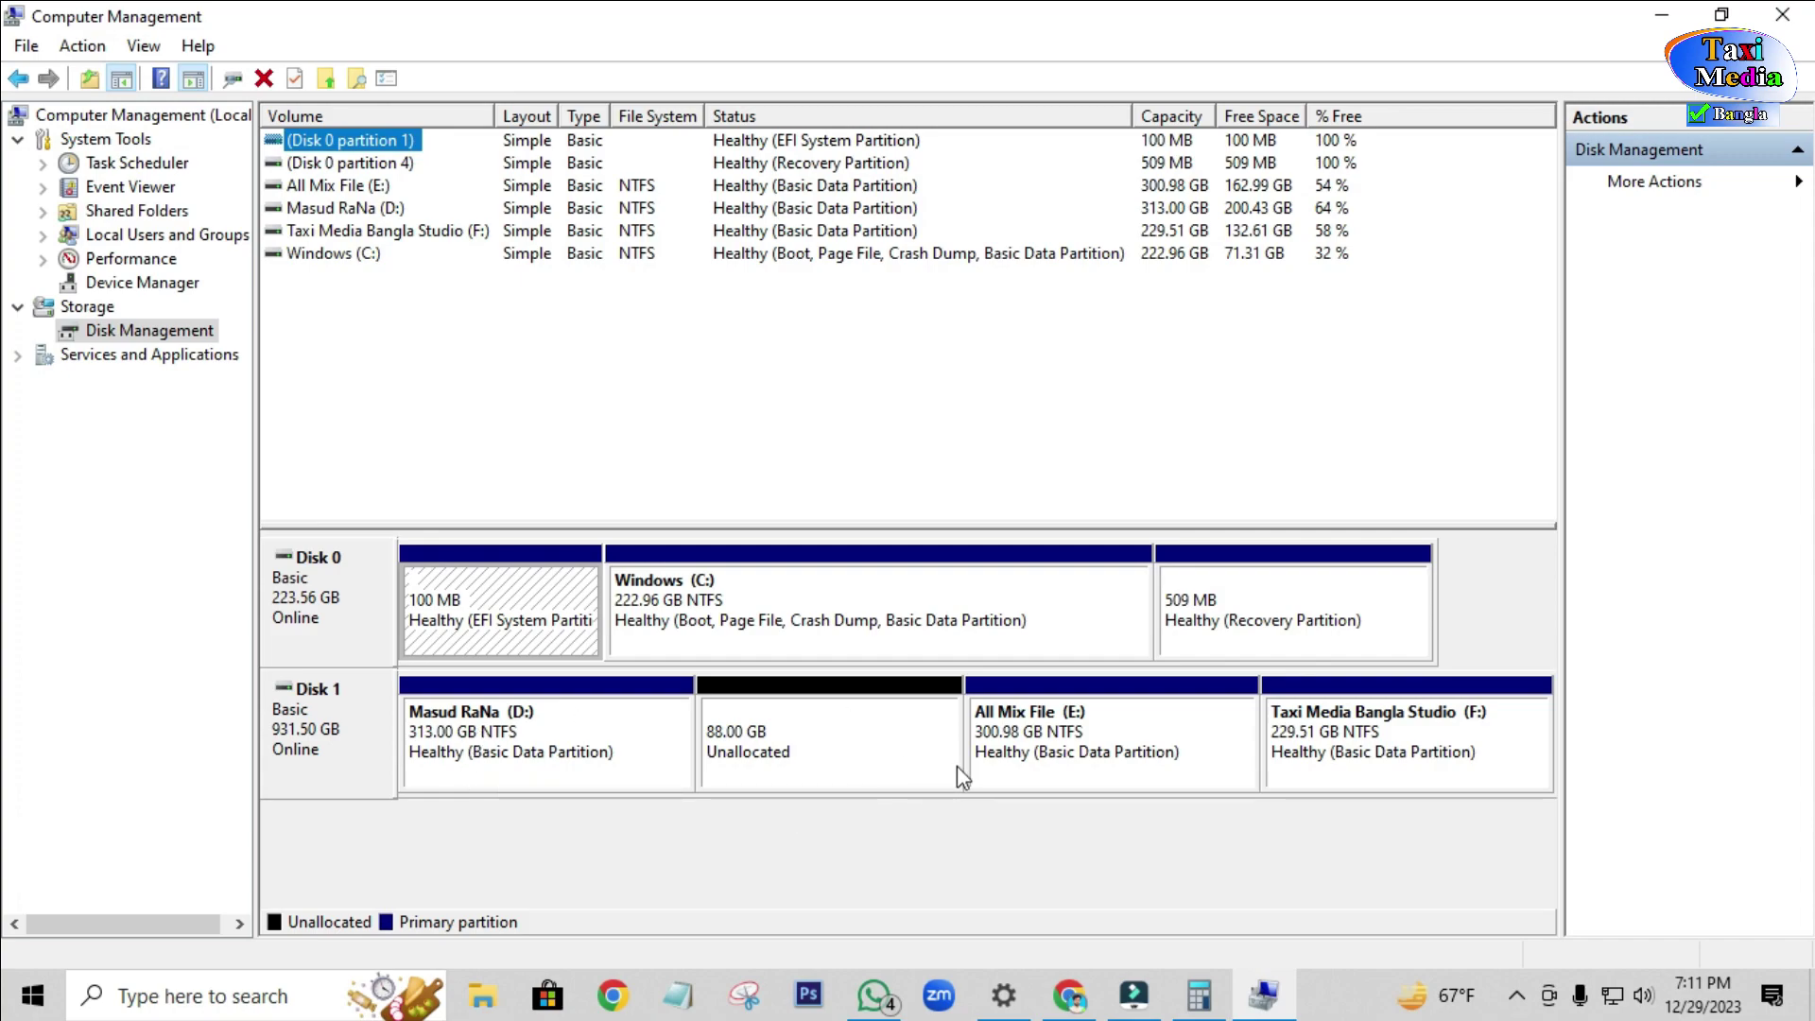
Start a new simple volume in the unallocated space on Disk 1 and accept 90111 MB as its size.
click(790, 742)
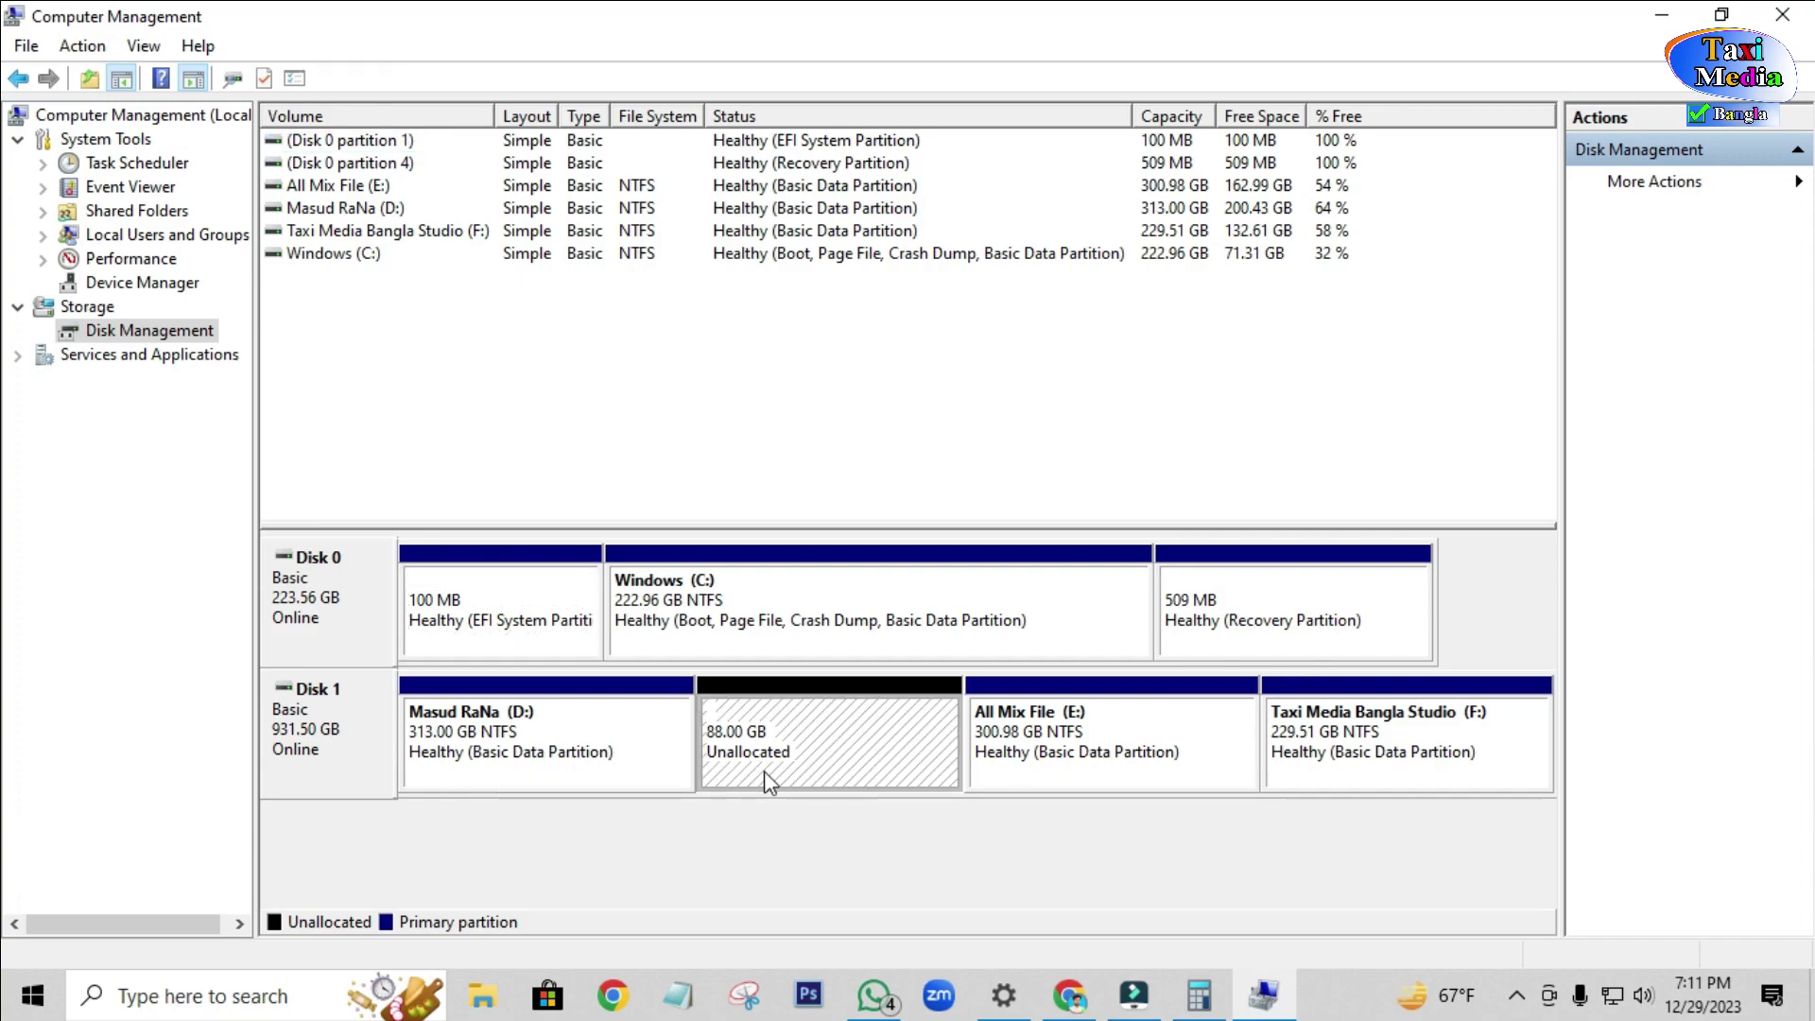
click(590, 732)
click(784, 741)
right_click(799, 749)
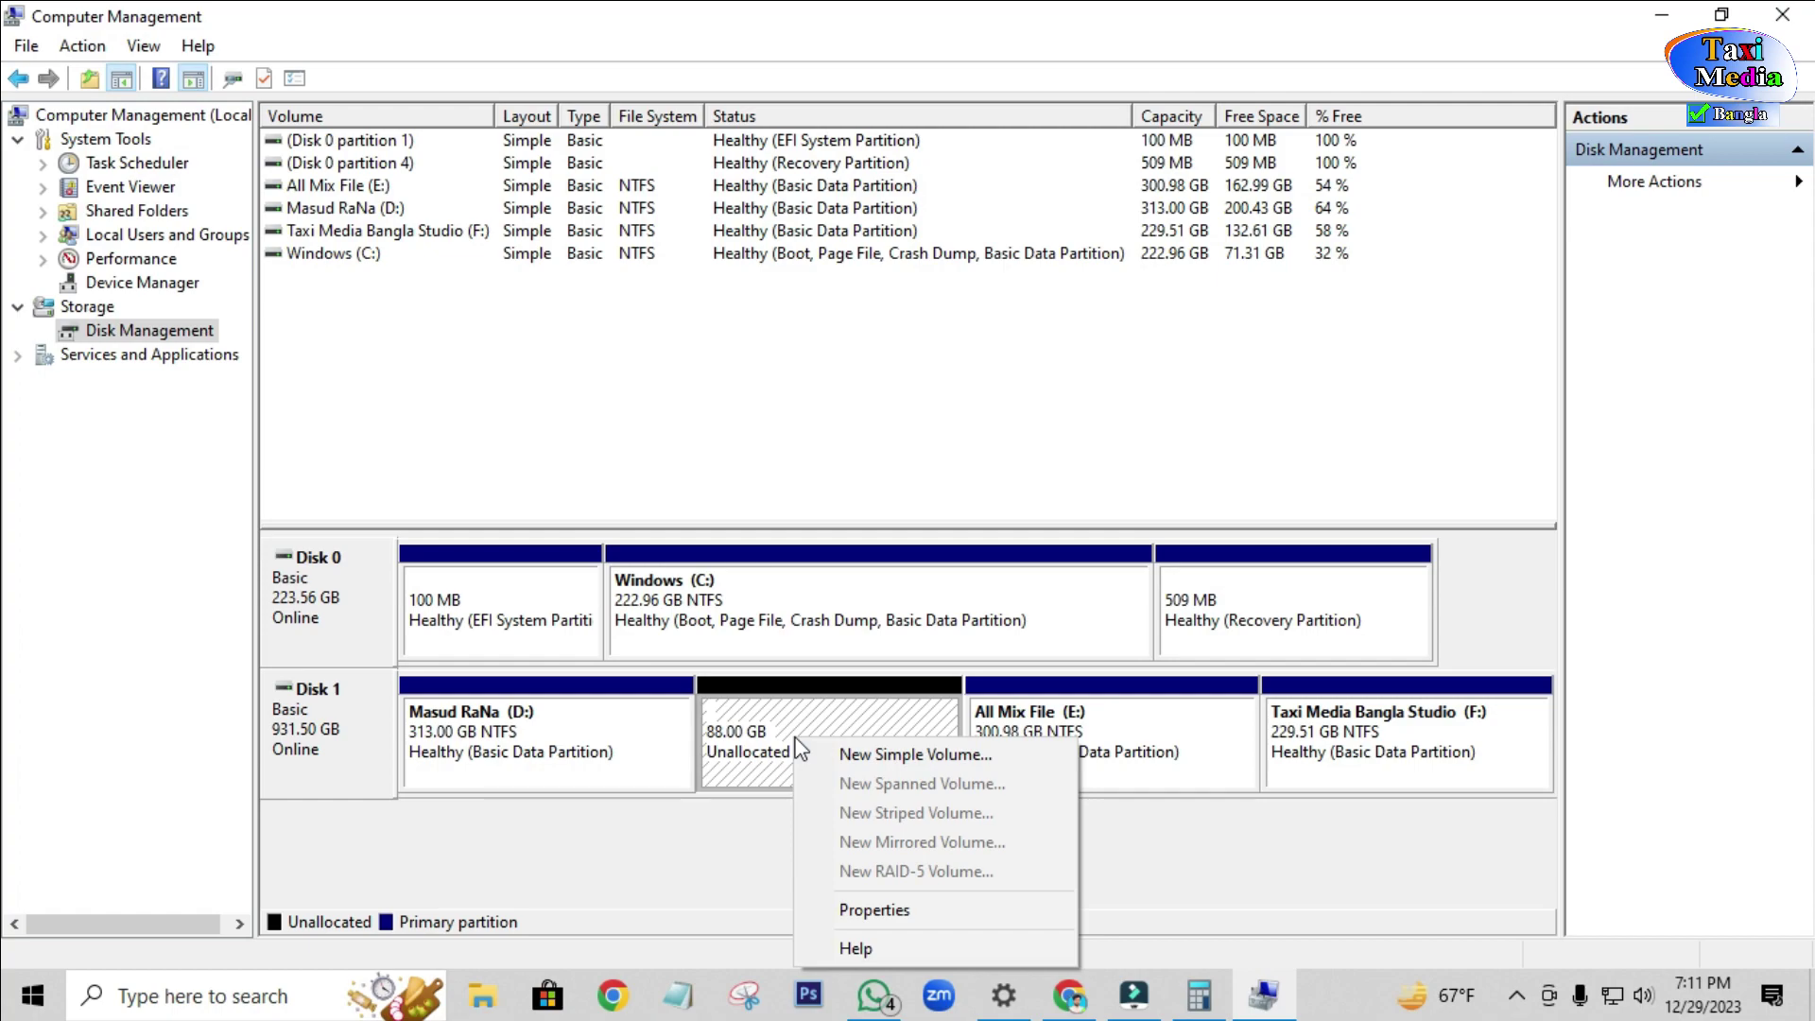
click(879, 757)
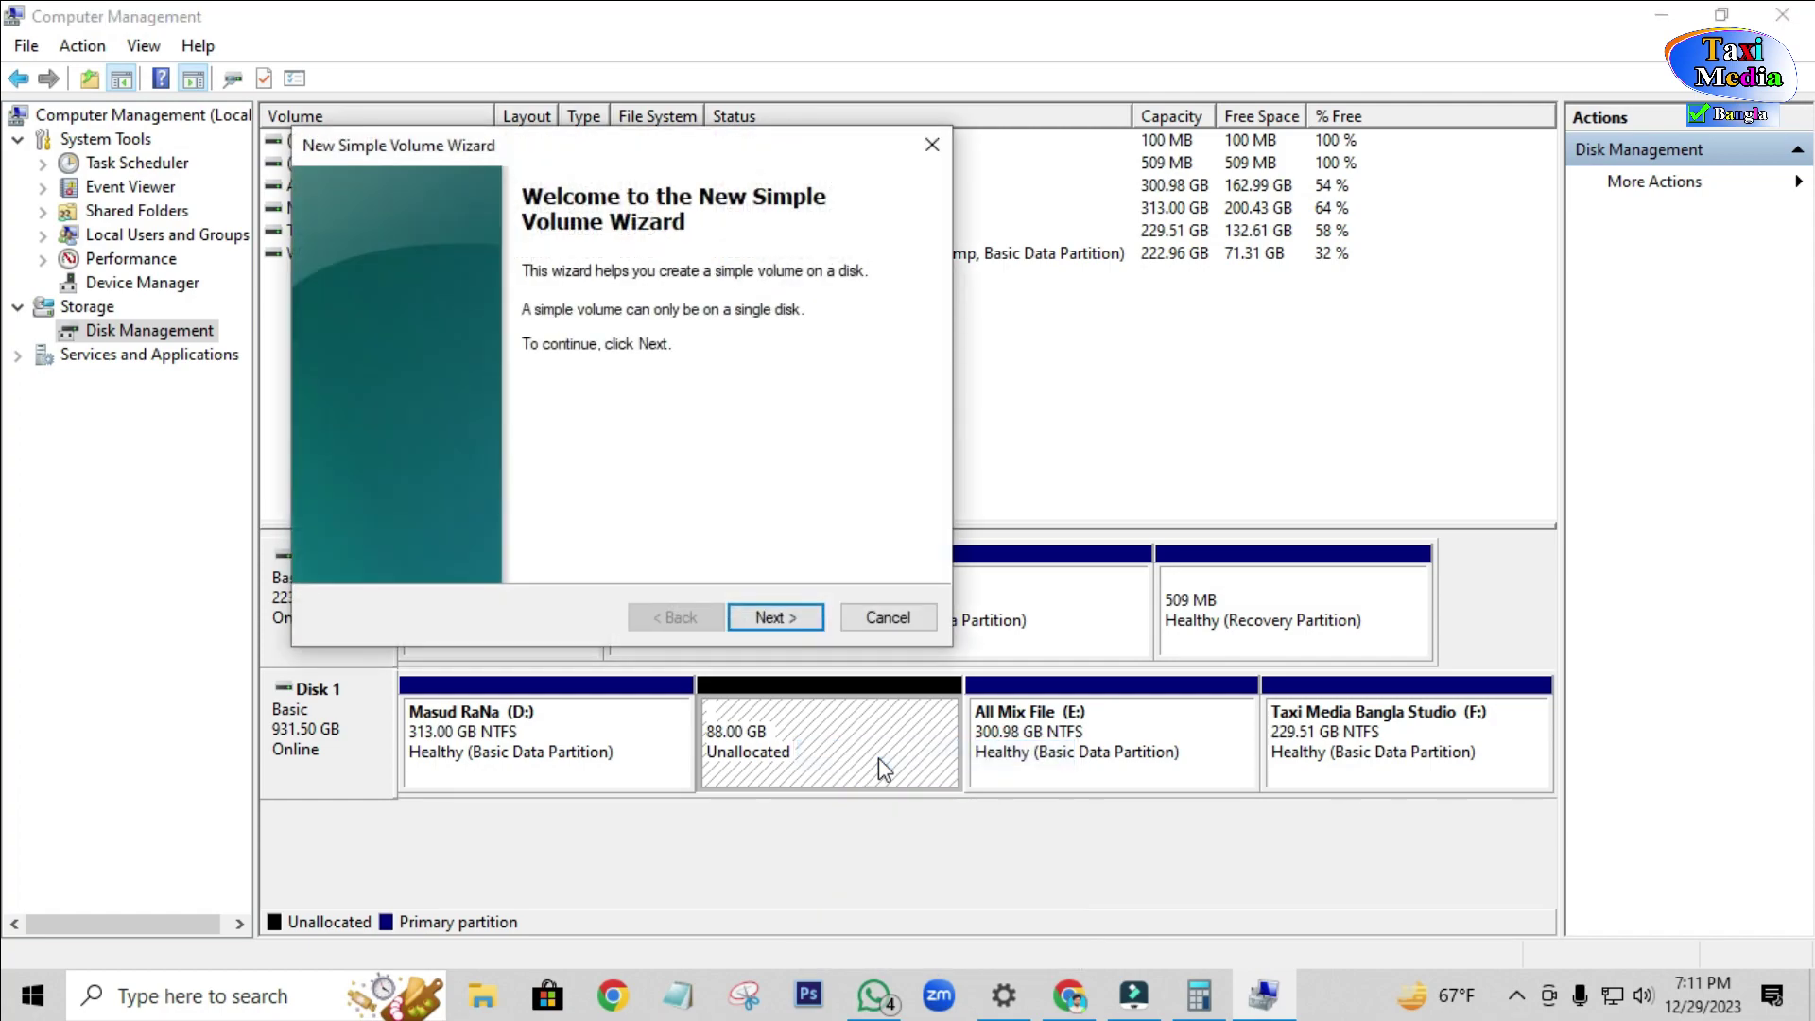
click(768, 616)
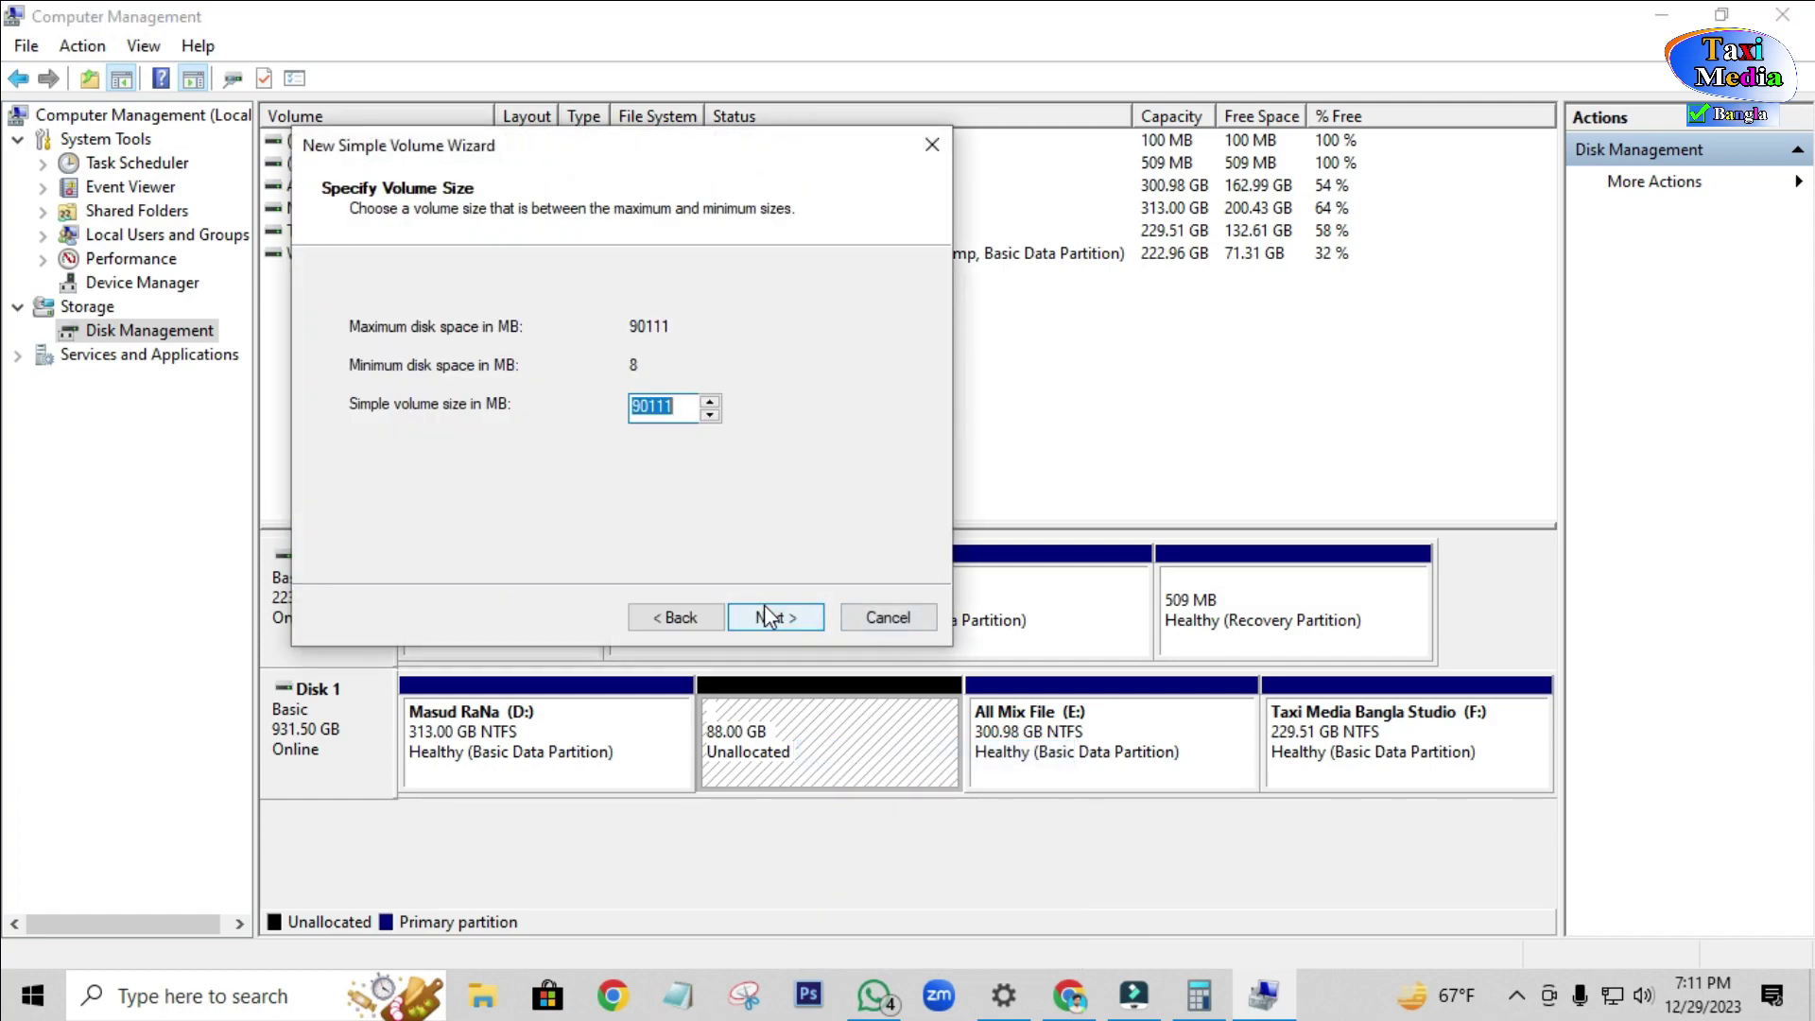
click(687, 407)
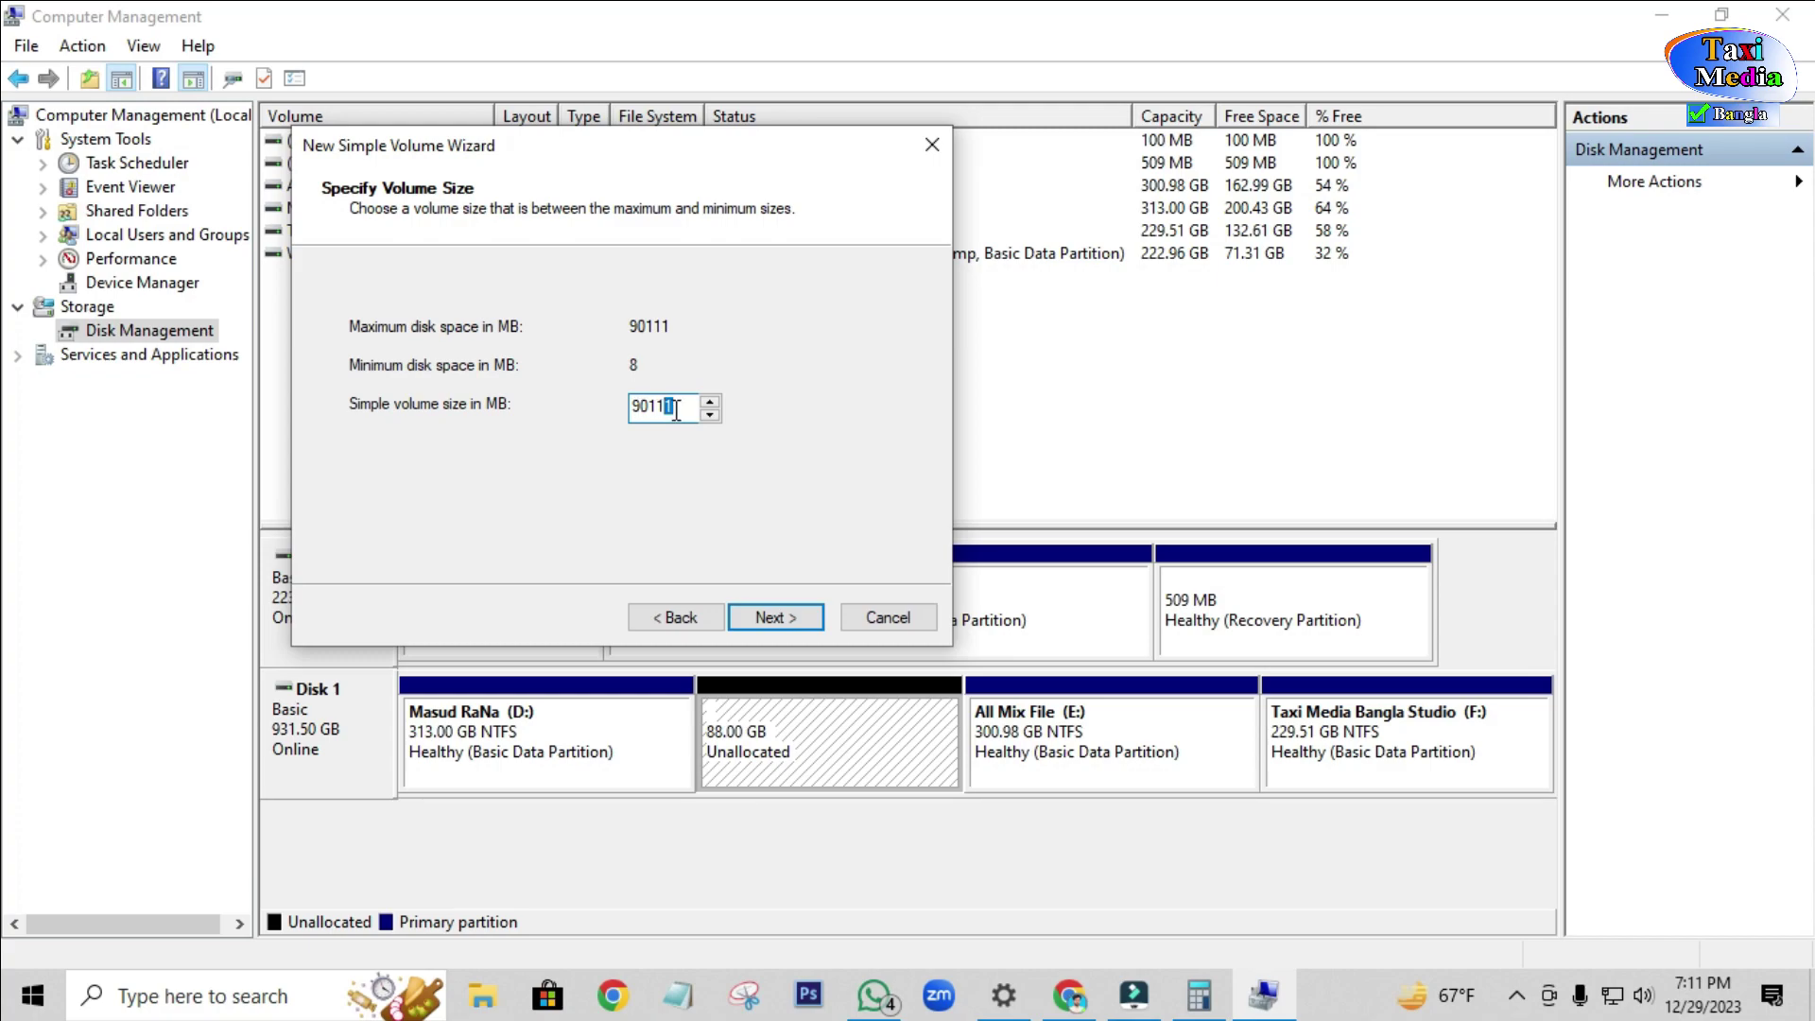
click(676, 409)
click(777, 622)
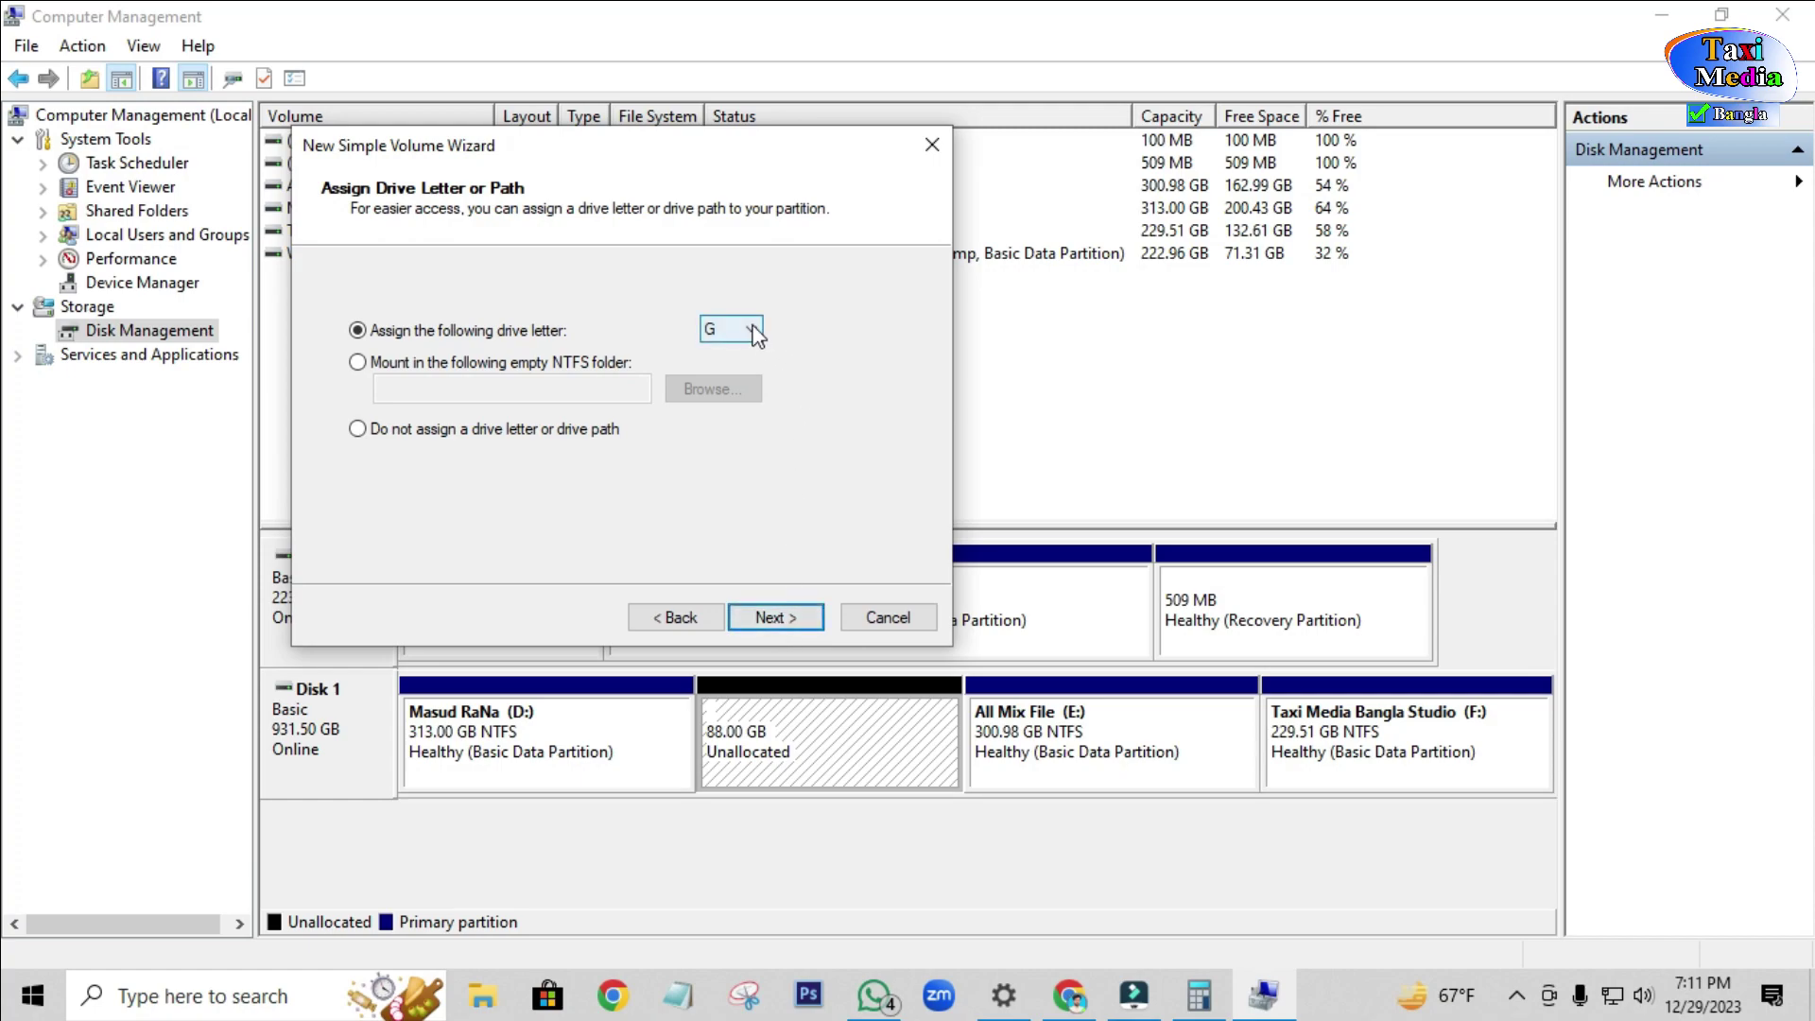
Assign drive letter R to the new volume and continue to its format settings.
drag(567, 143, 944, 292)
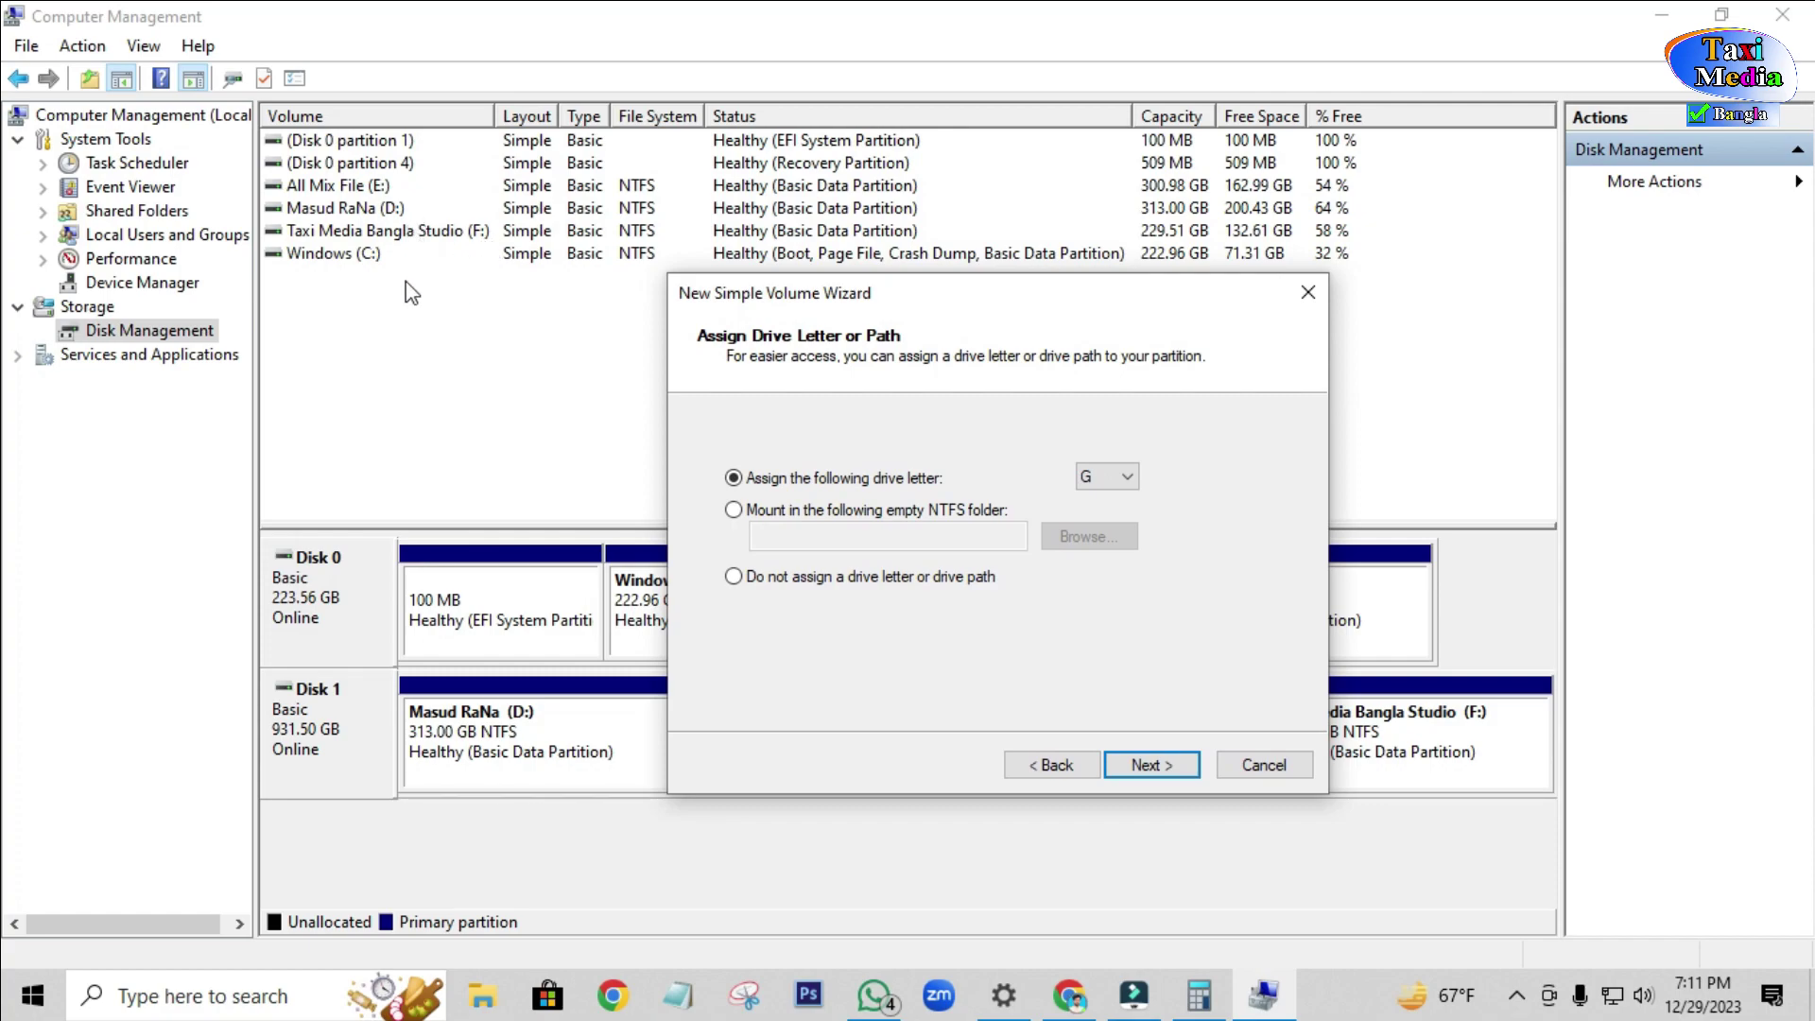
drag(955, 289, 689, 161)
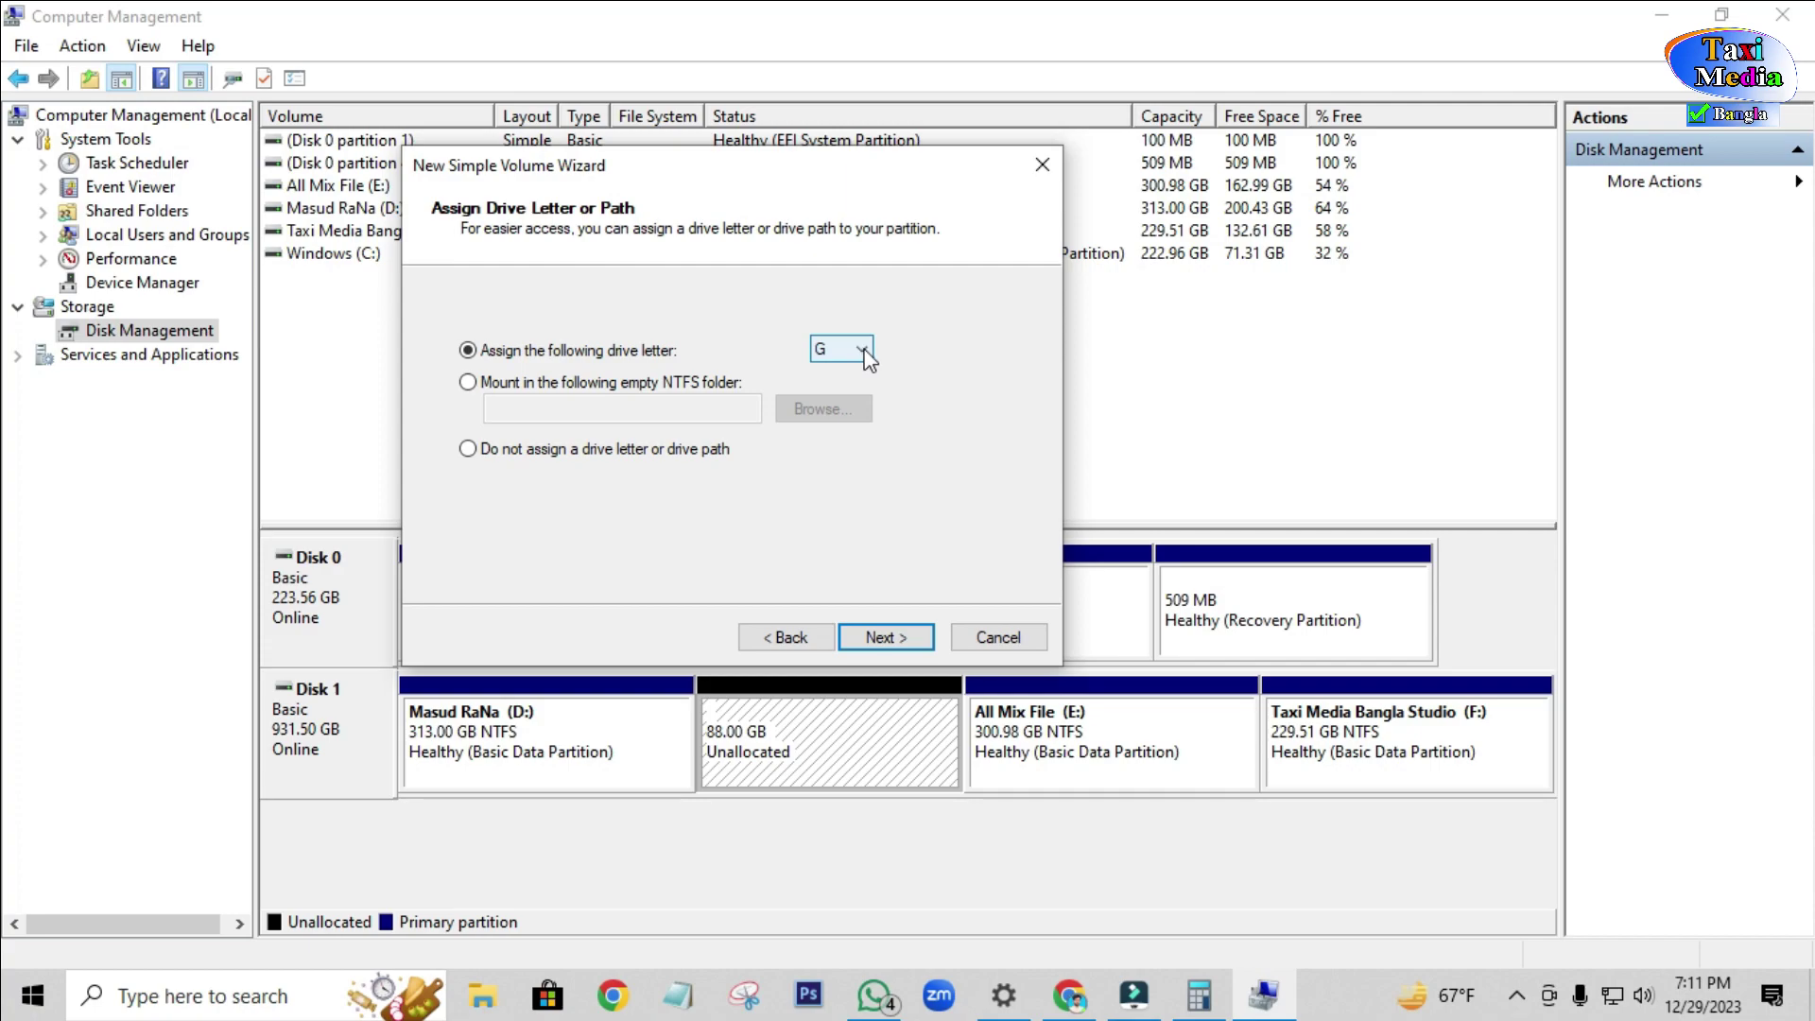
click(862, 348)
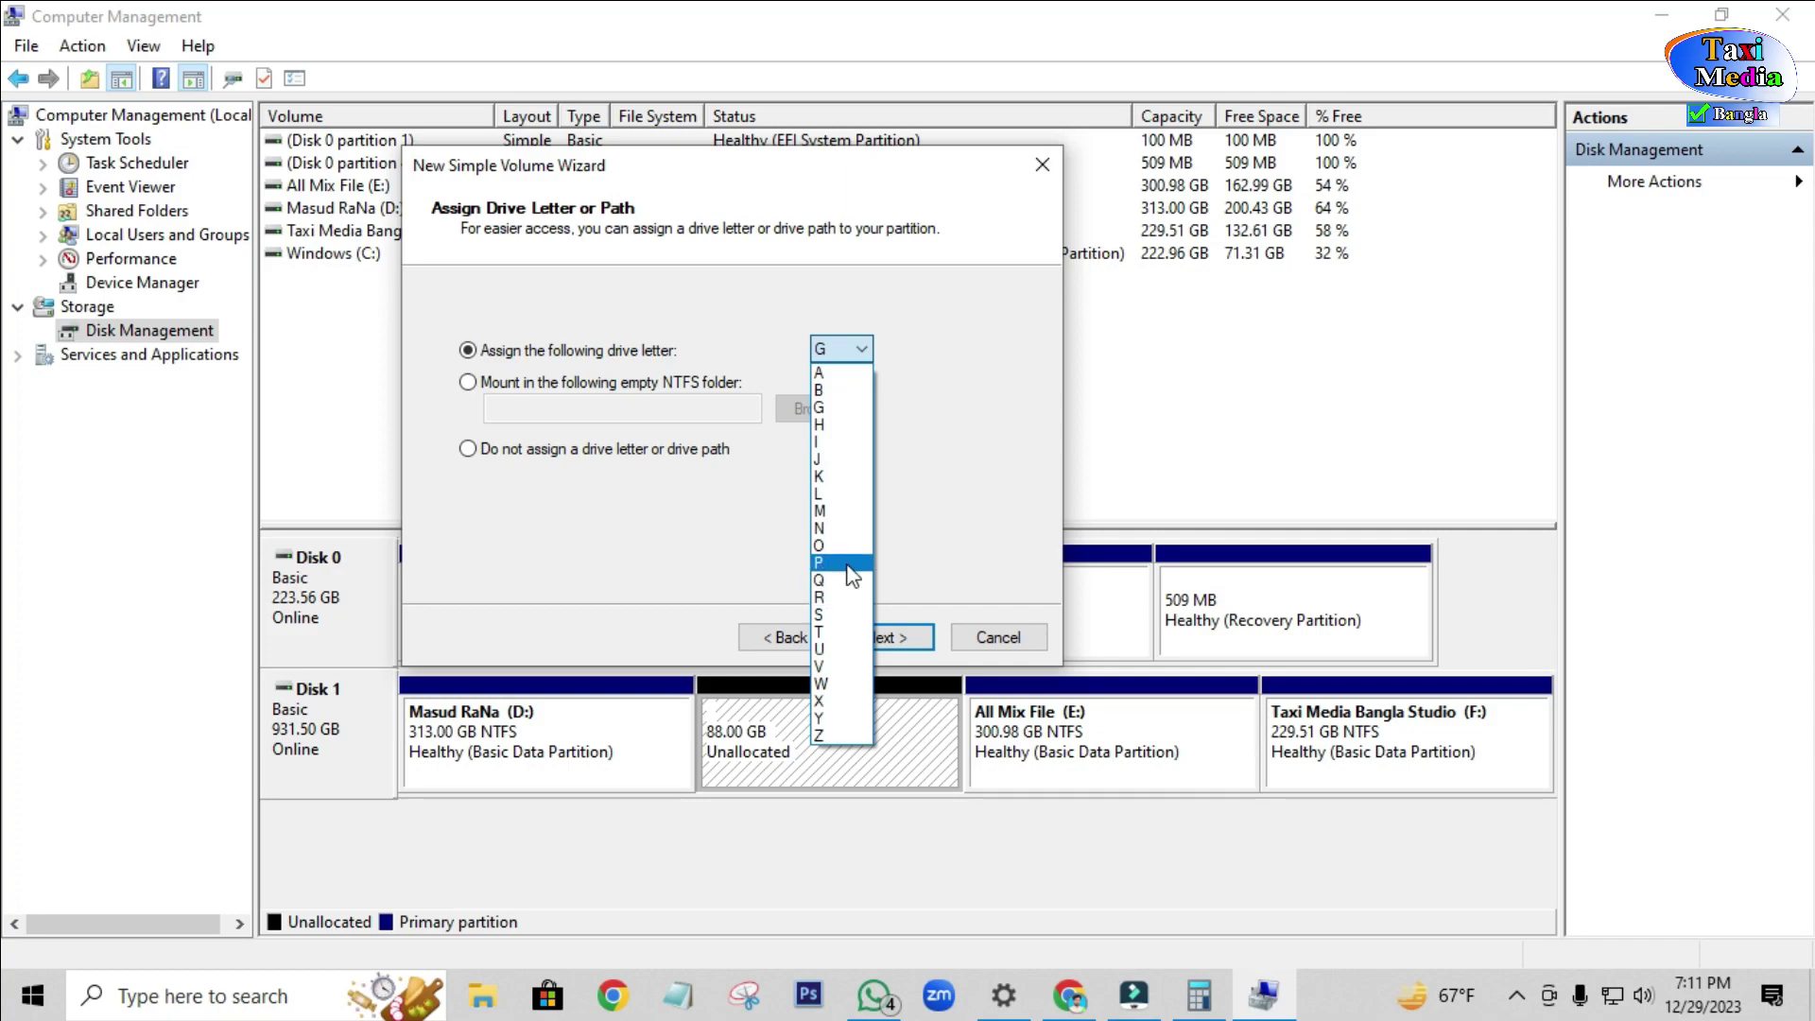
click(992, 341)
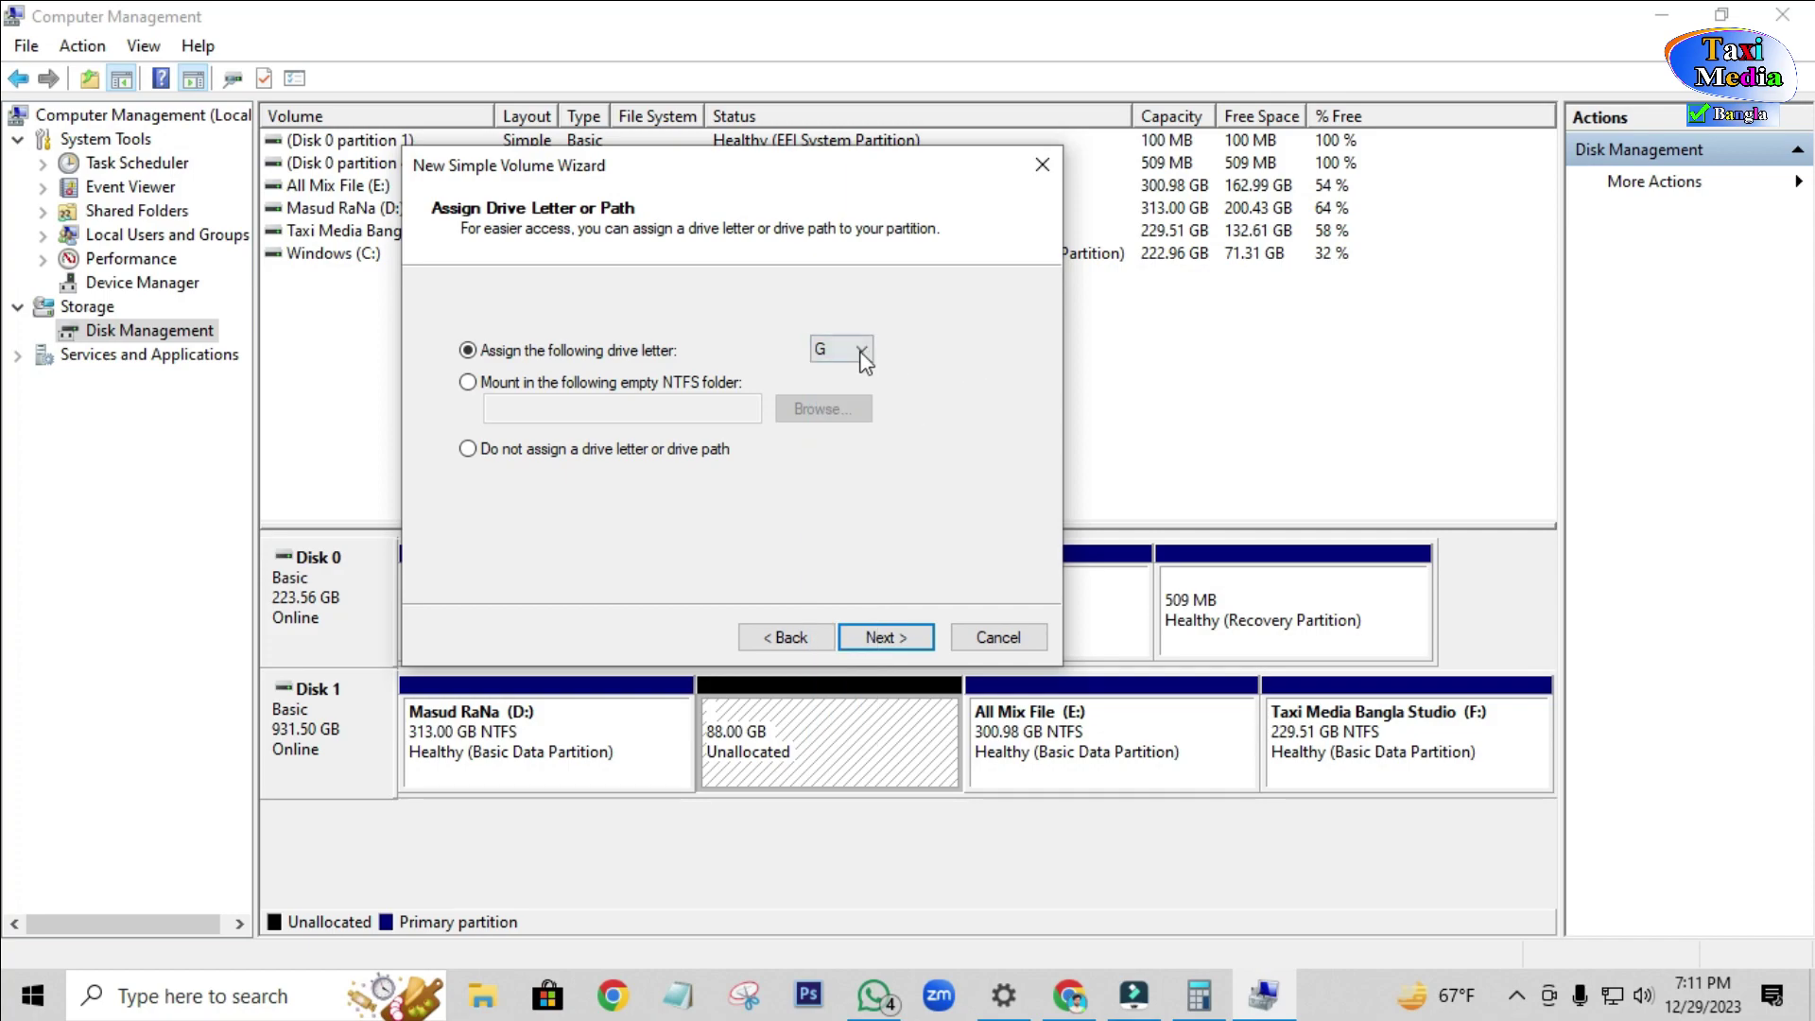
click(860, 353)
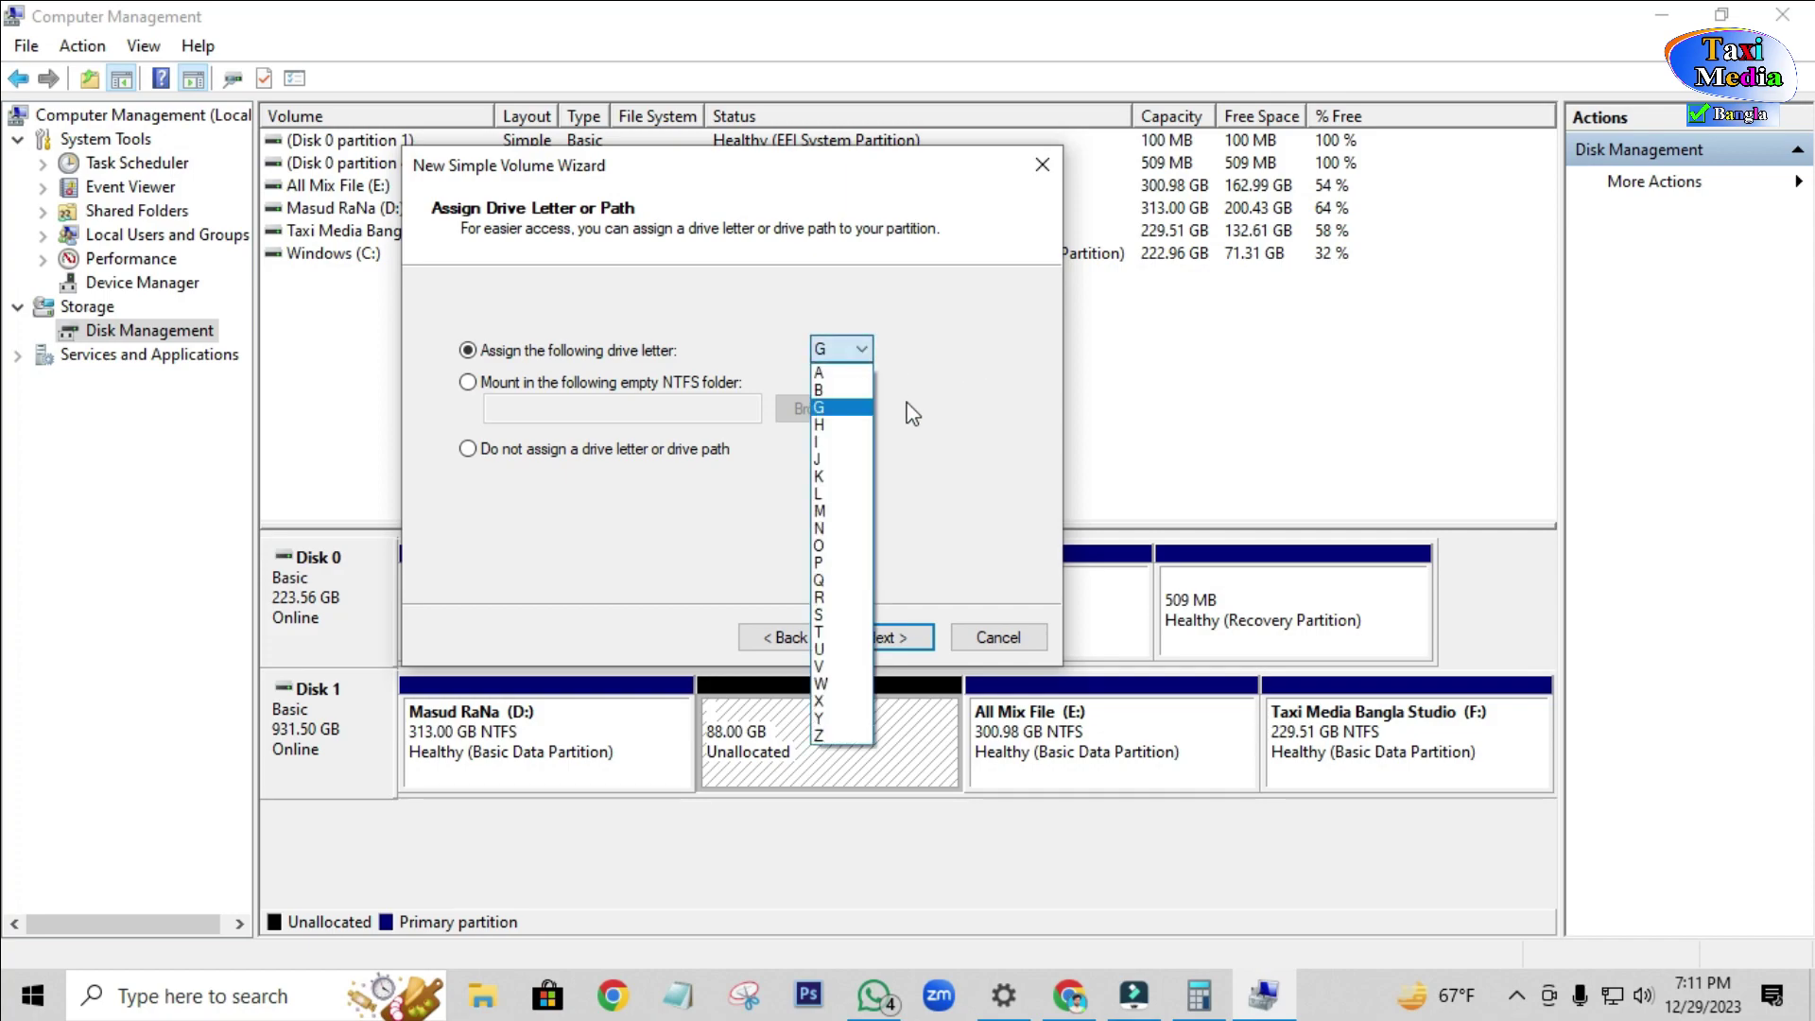
click(838, 598)
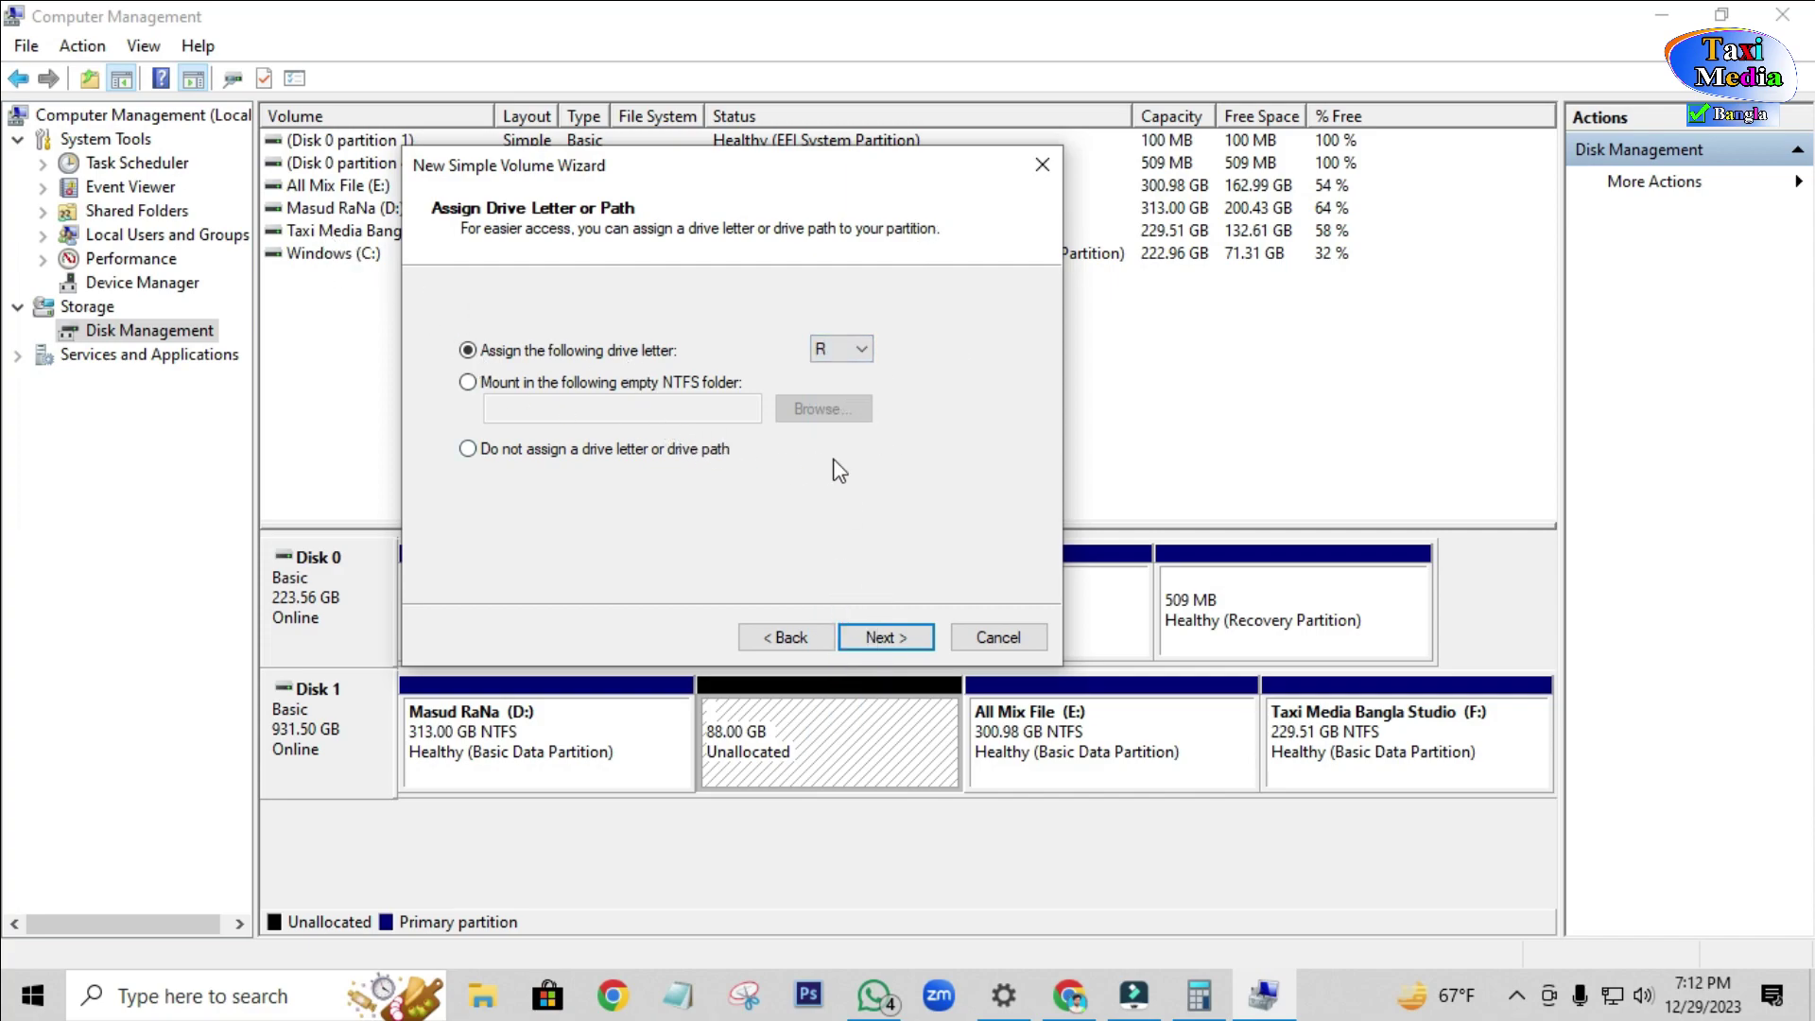
click(872, 639)
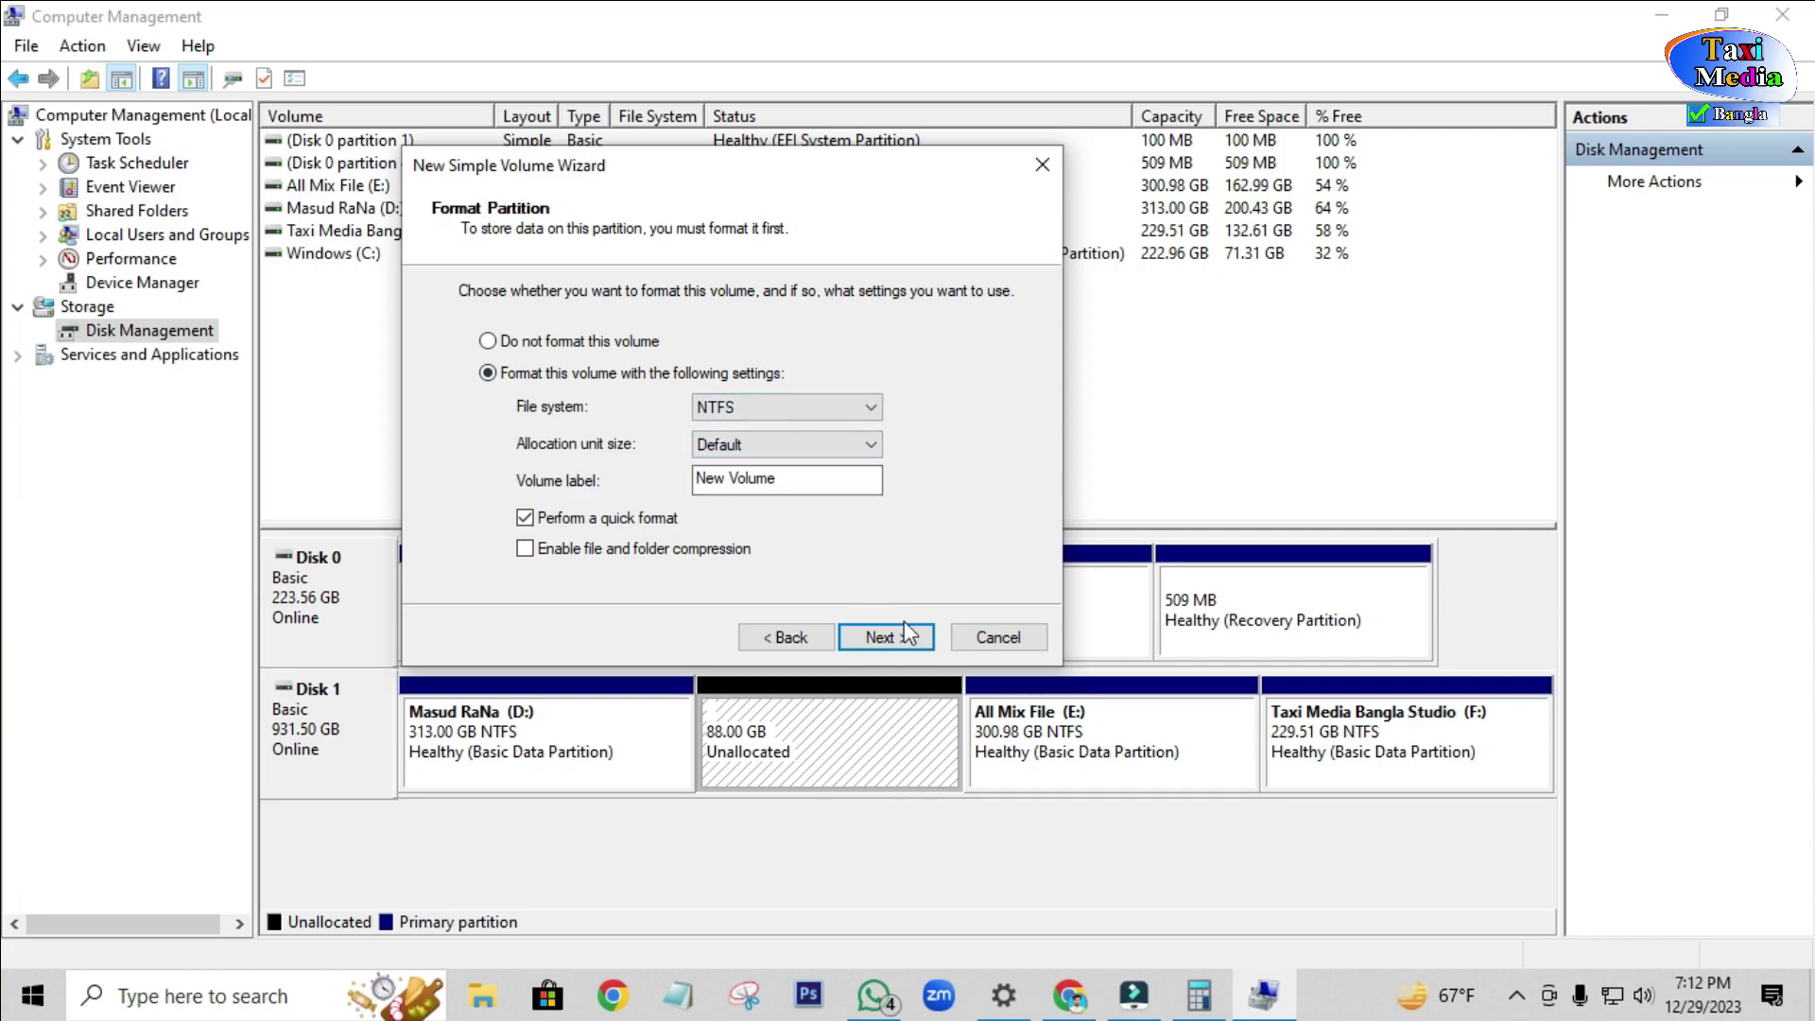
Accept a quick NTFS format with the default allocation unit size and the label New Volume, and create the volume.
click(899, 646)
scroll(860, 433, down, 1)
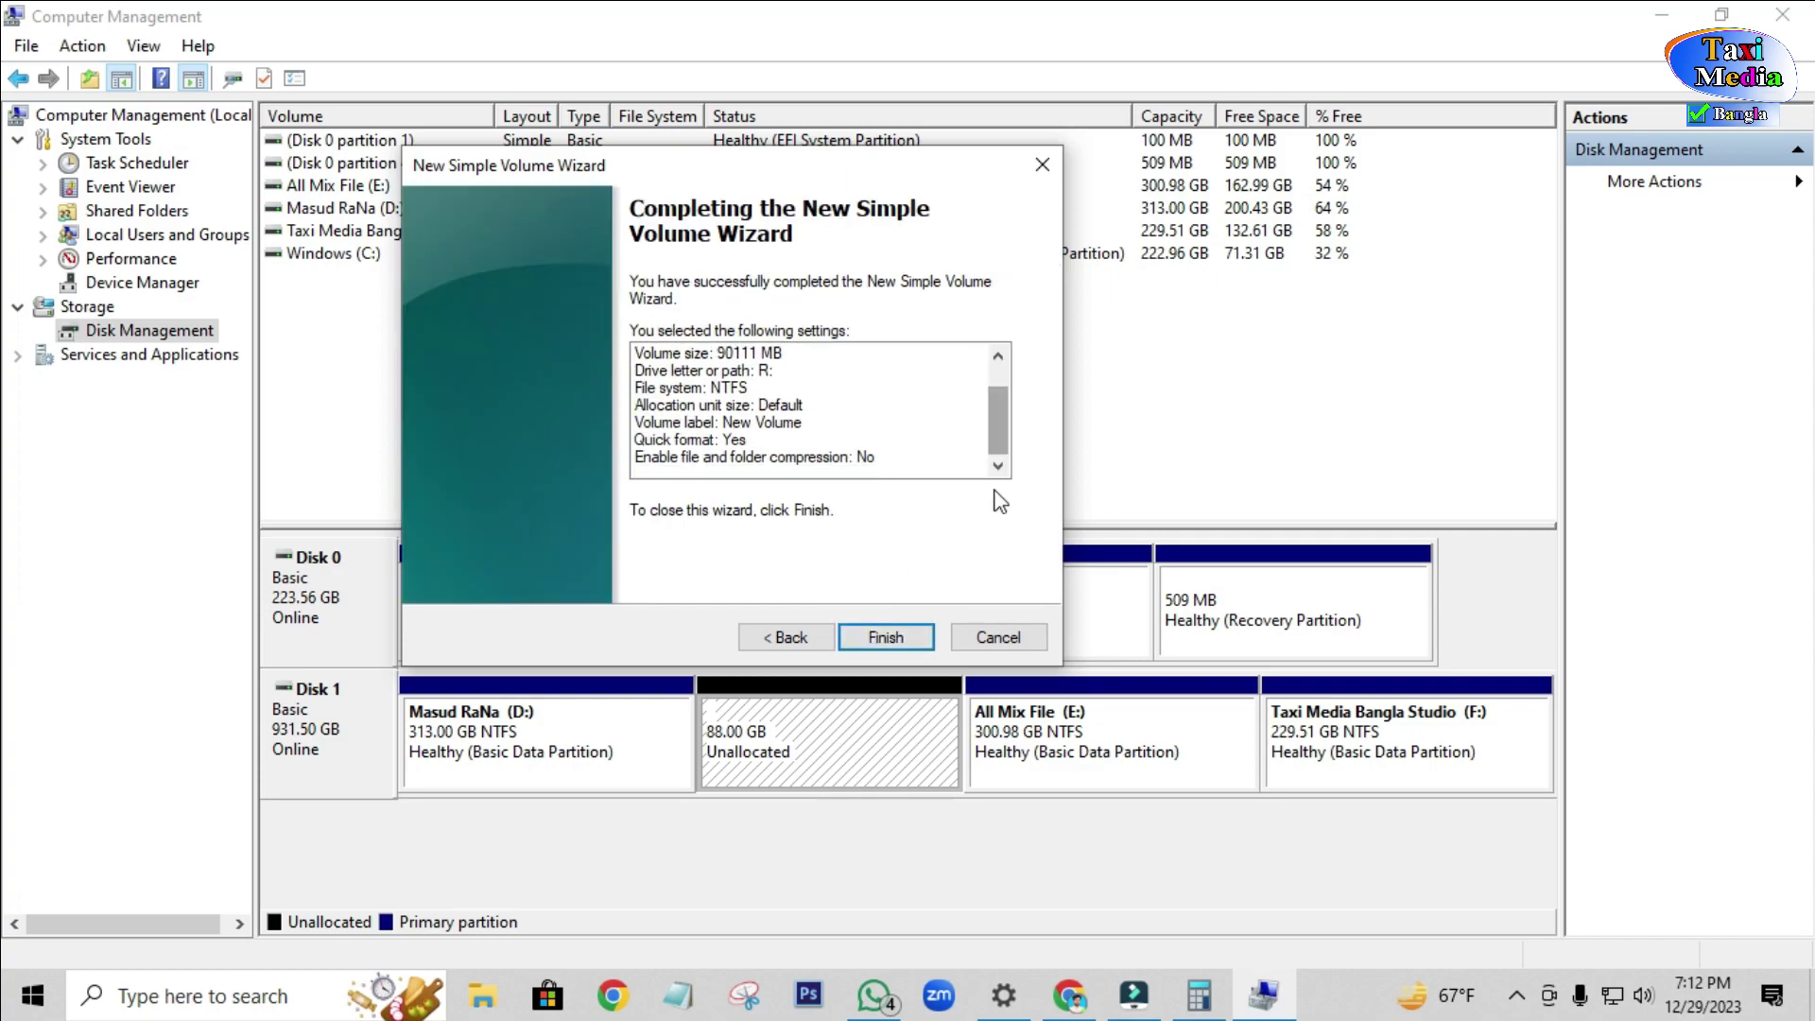
click(886, 639)
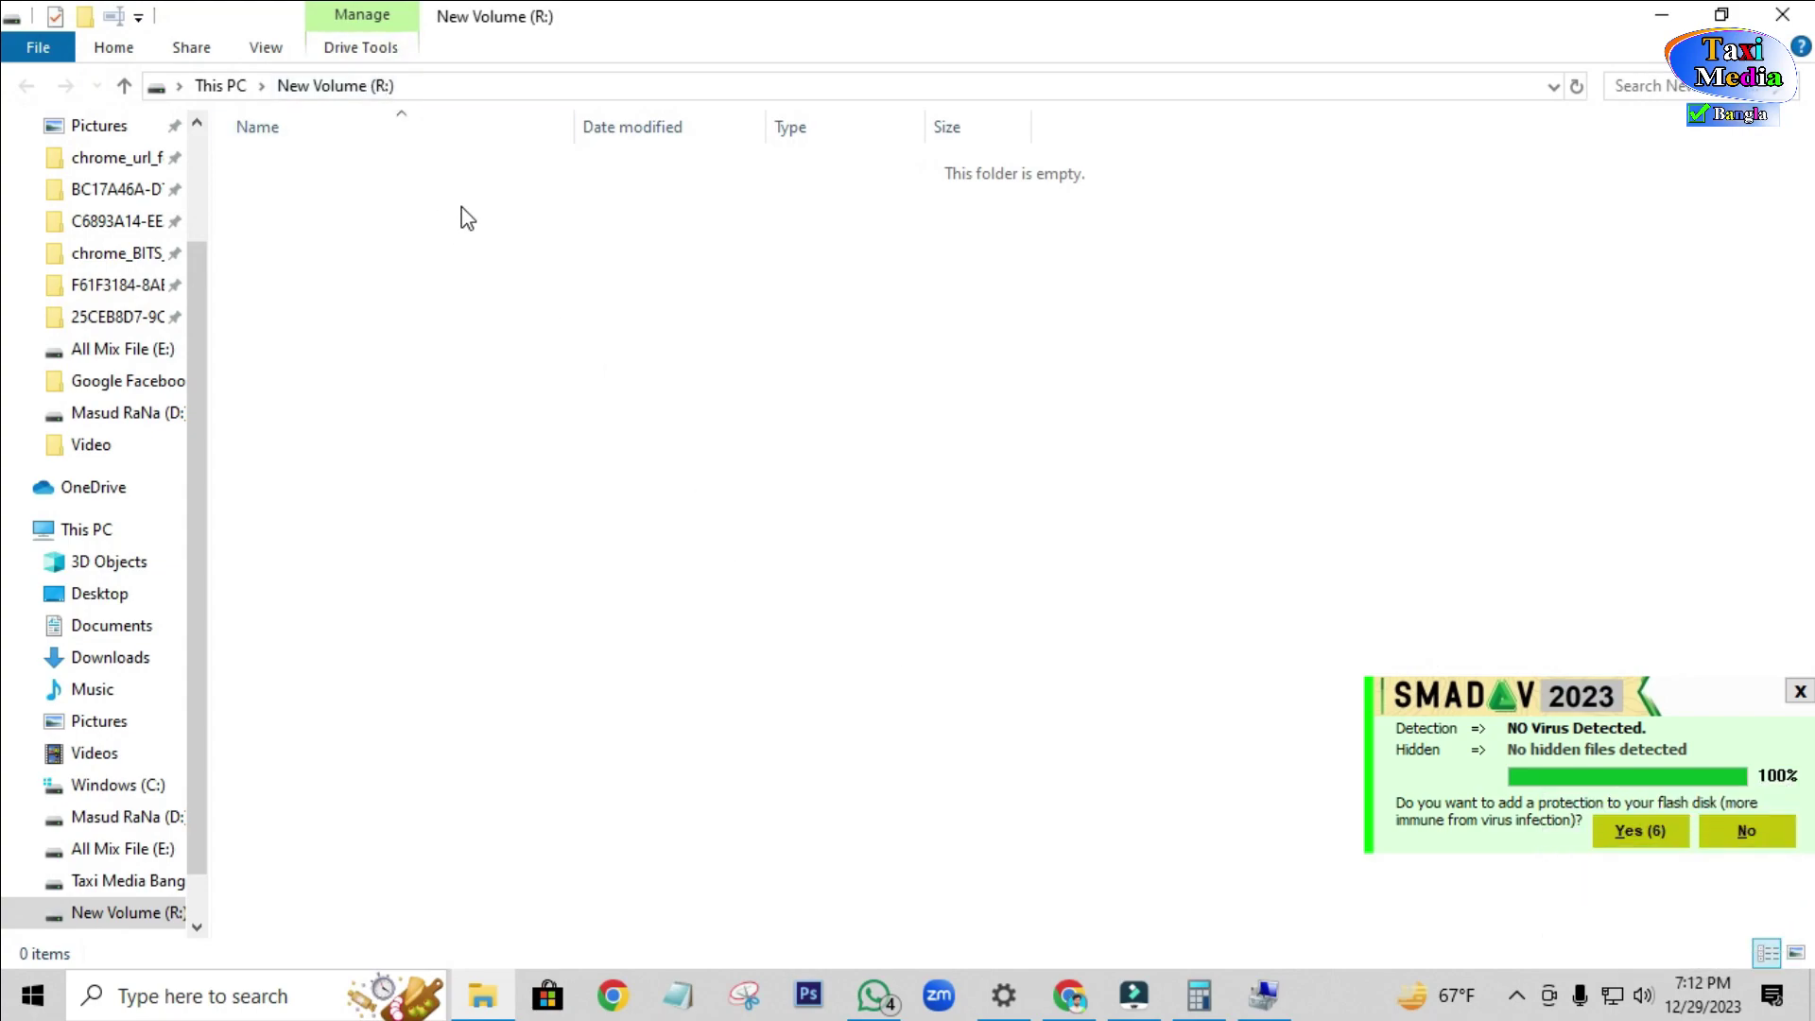
Capture the New Volume (R:) window, outline its address path and drive name with red rectangles, and discard the capture.
key(Print)
drag(57, 5, 1548, 480)
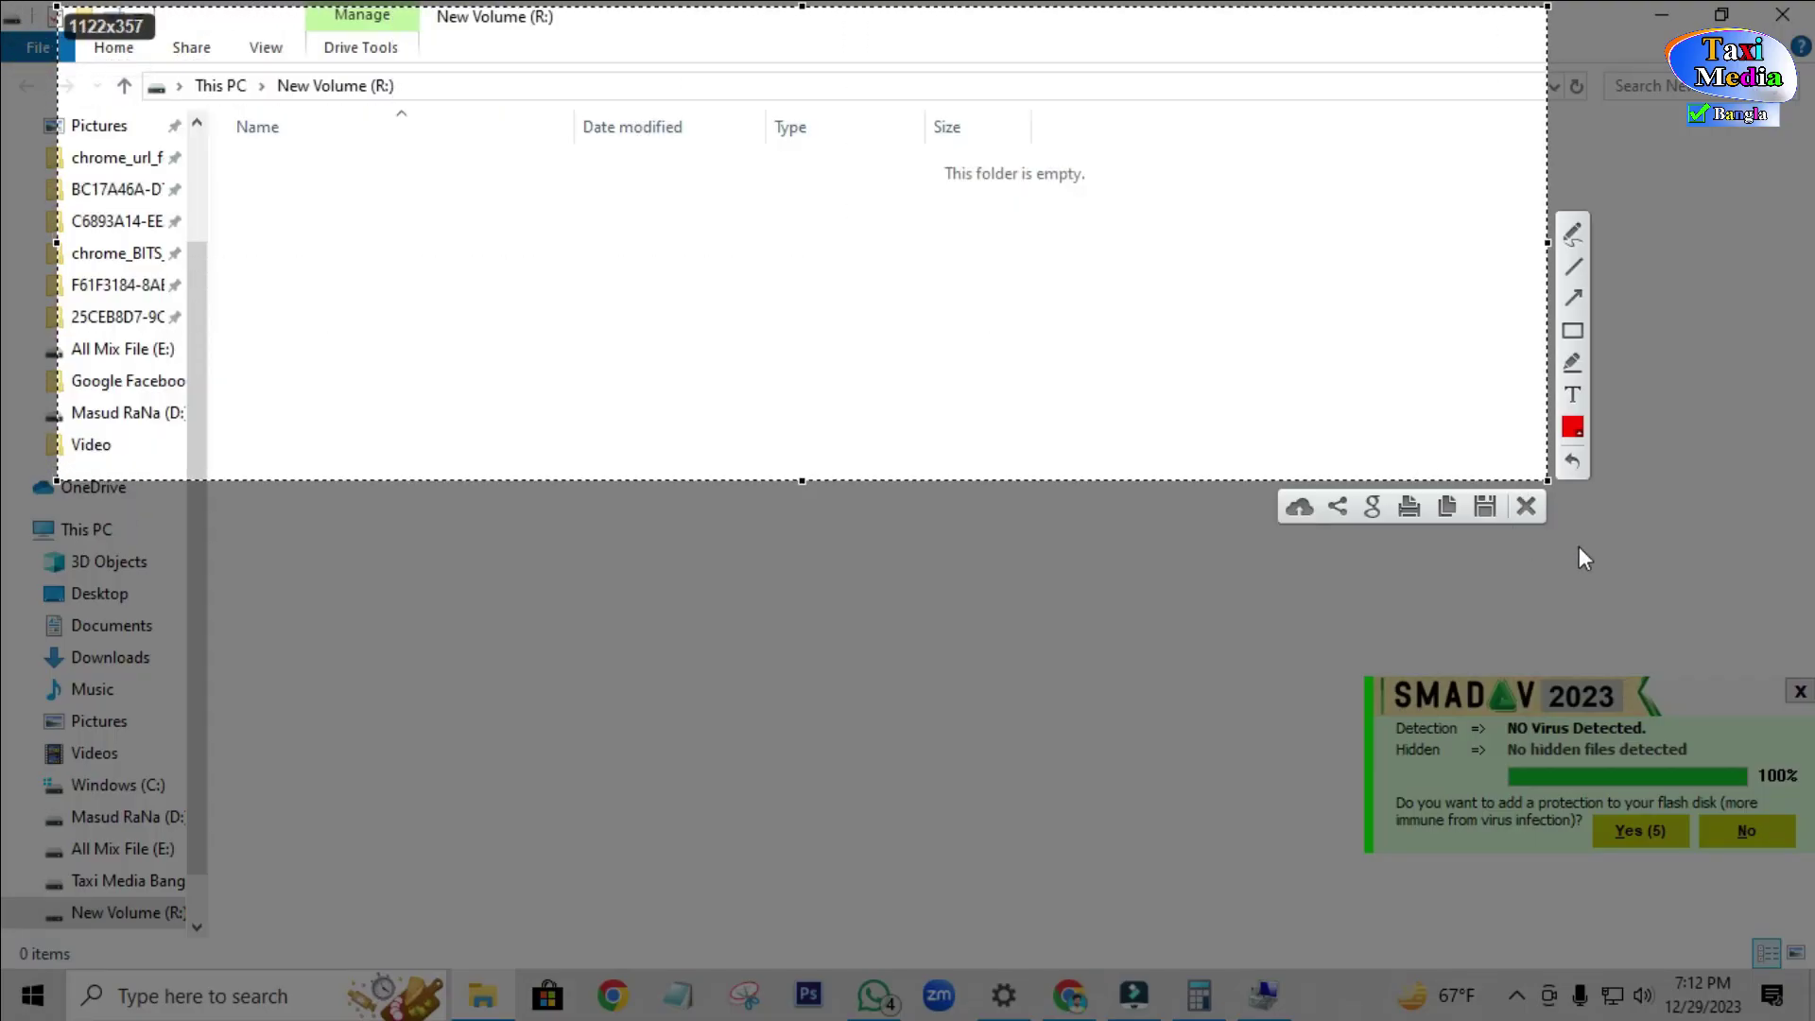
click(1572, 331)
mouse_move(171, 44)
mouse_down()
mouse_move(500, 92)
mouse_move(530, 116)
mouse_up()
drag(261, 63, 424, 130)
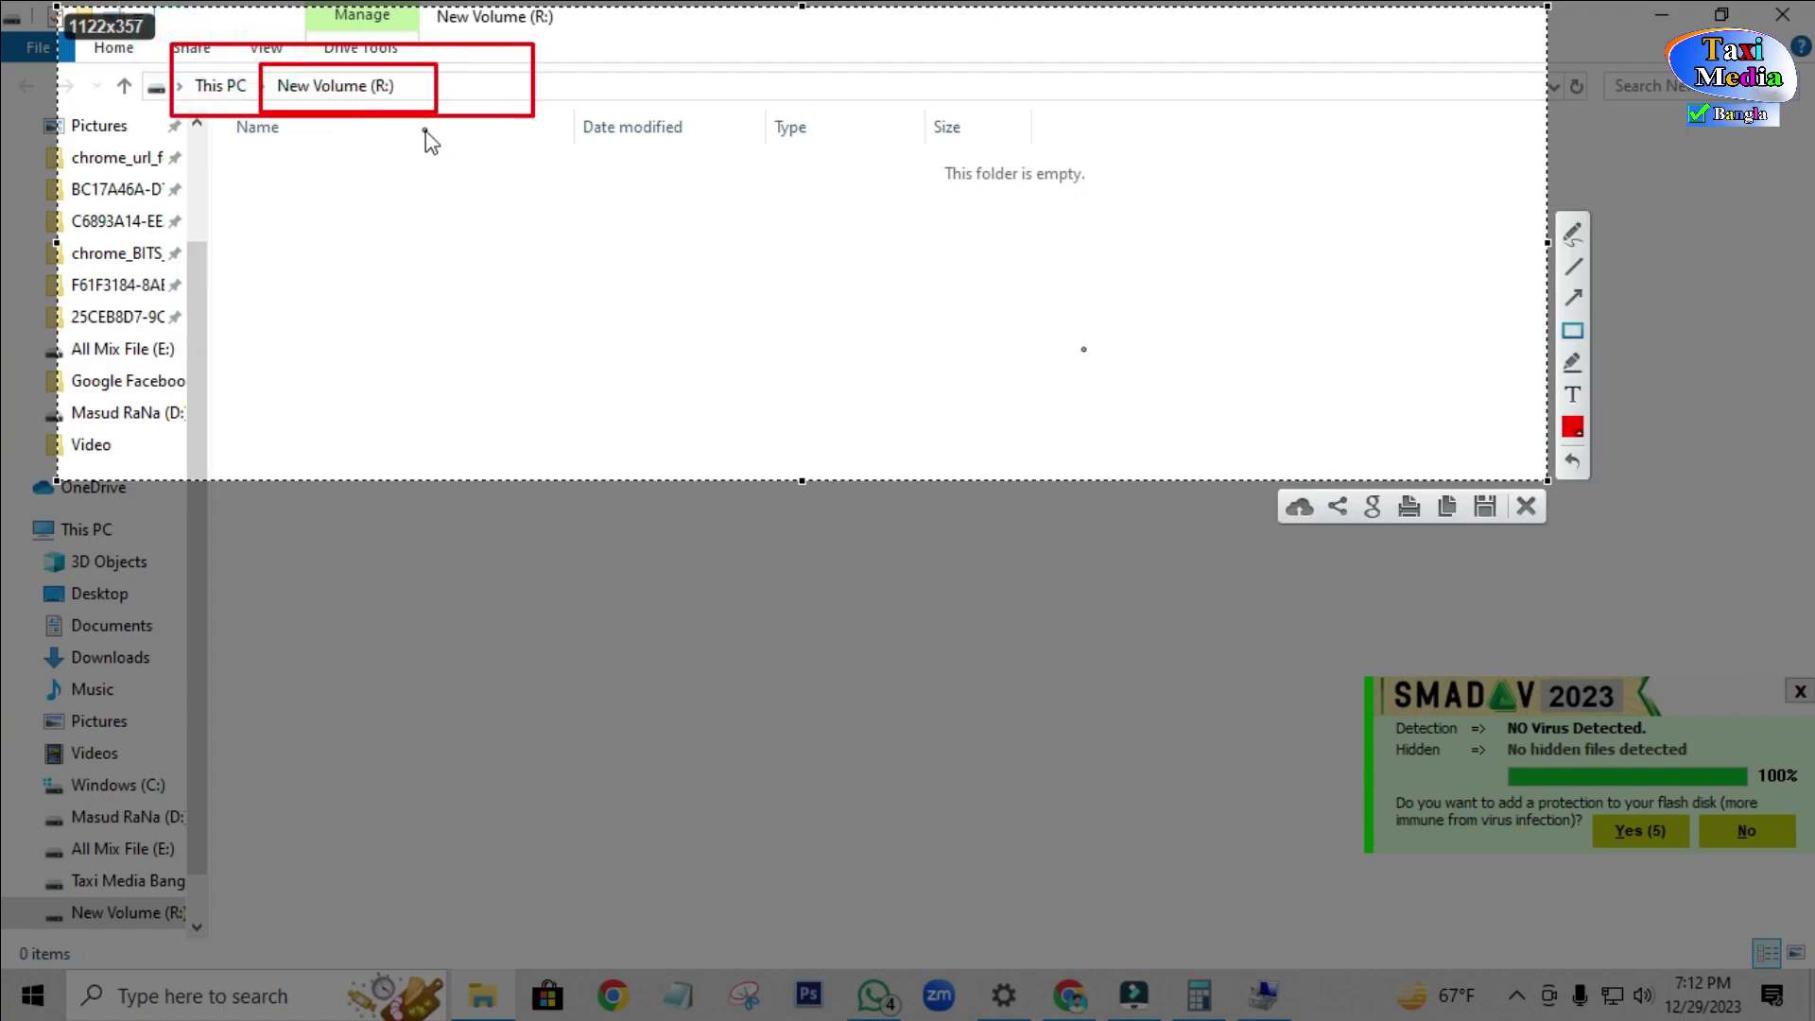
click(1529, 508)
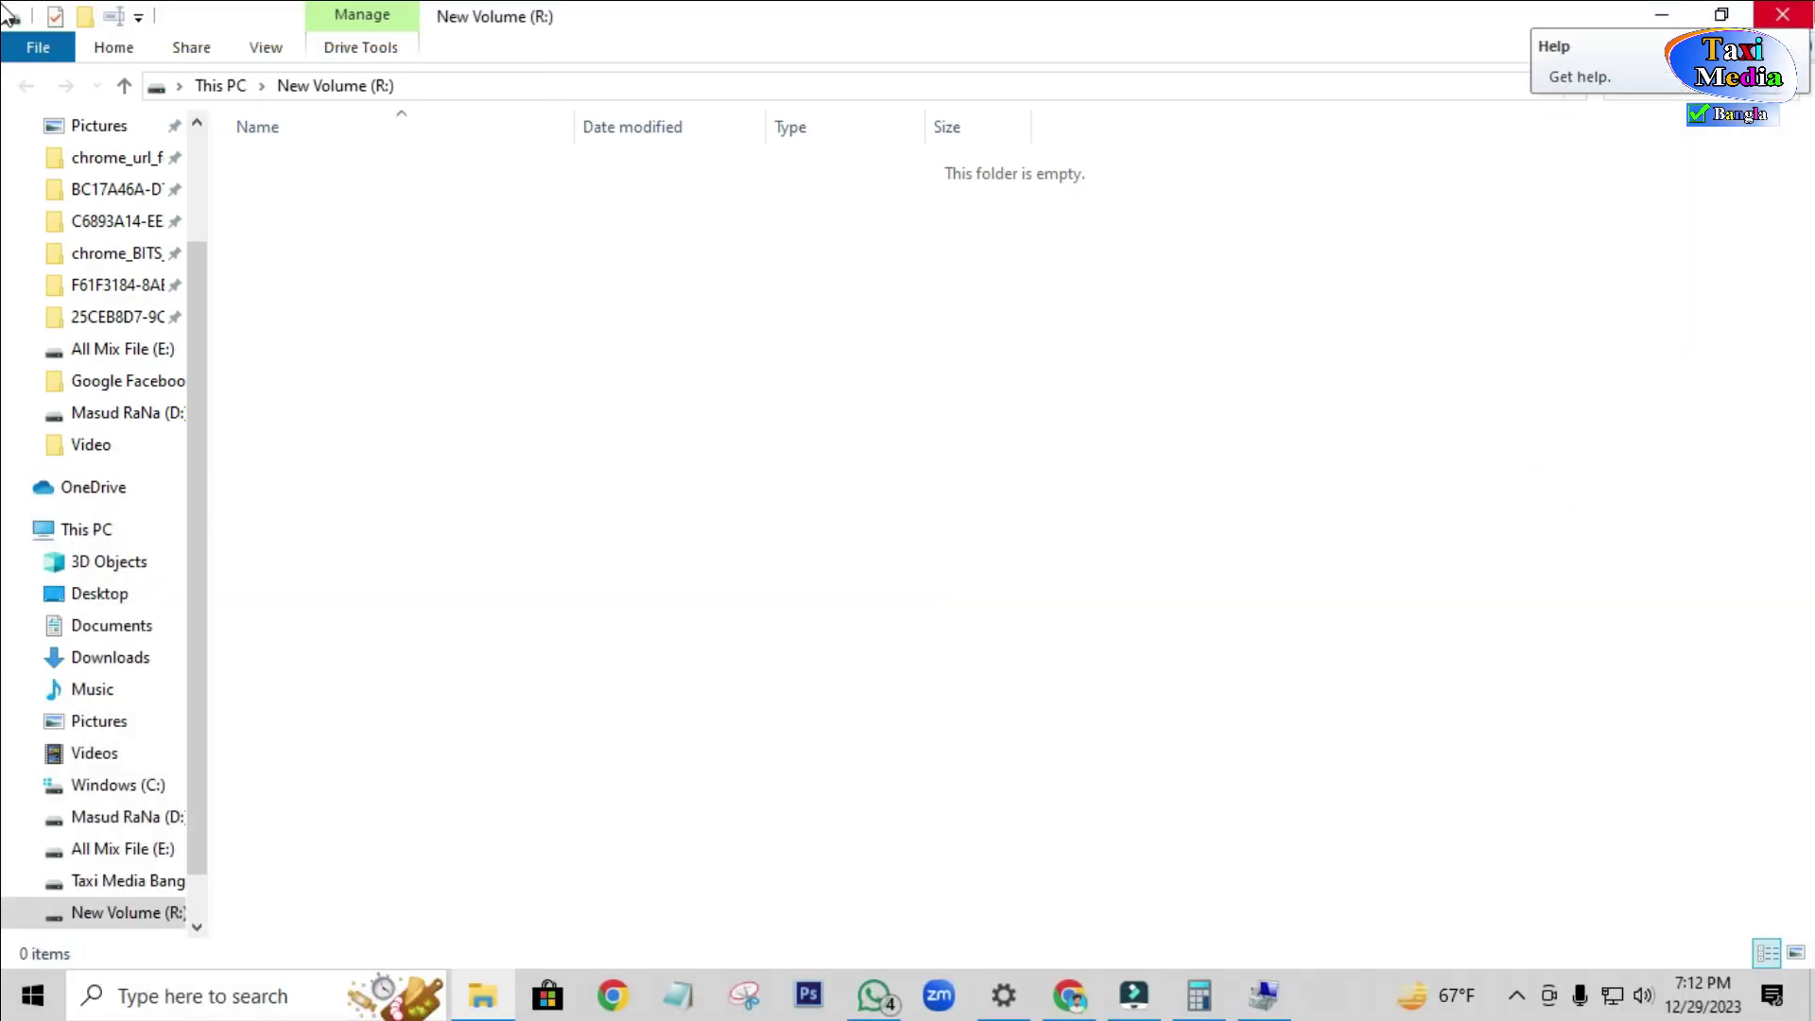
Close the R: drive window, minimize Computer Management, open This PC from the desktop and refresh its drive list.
click(1783, 14)
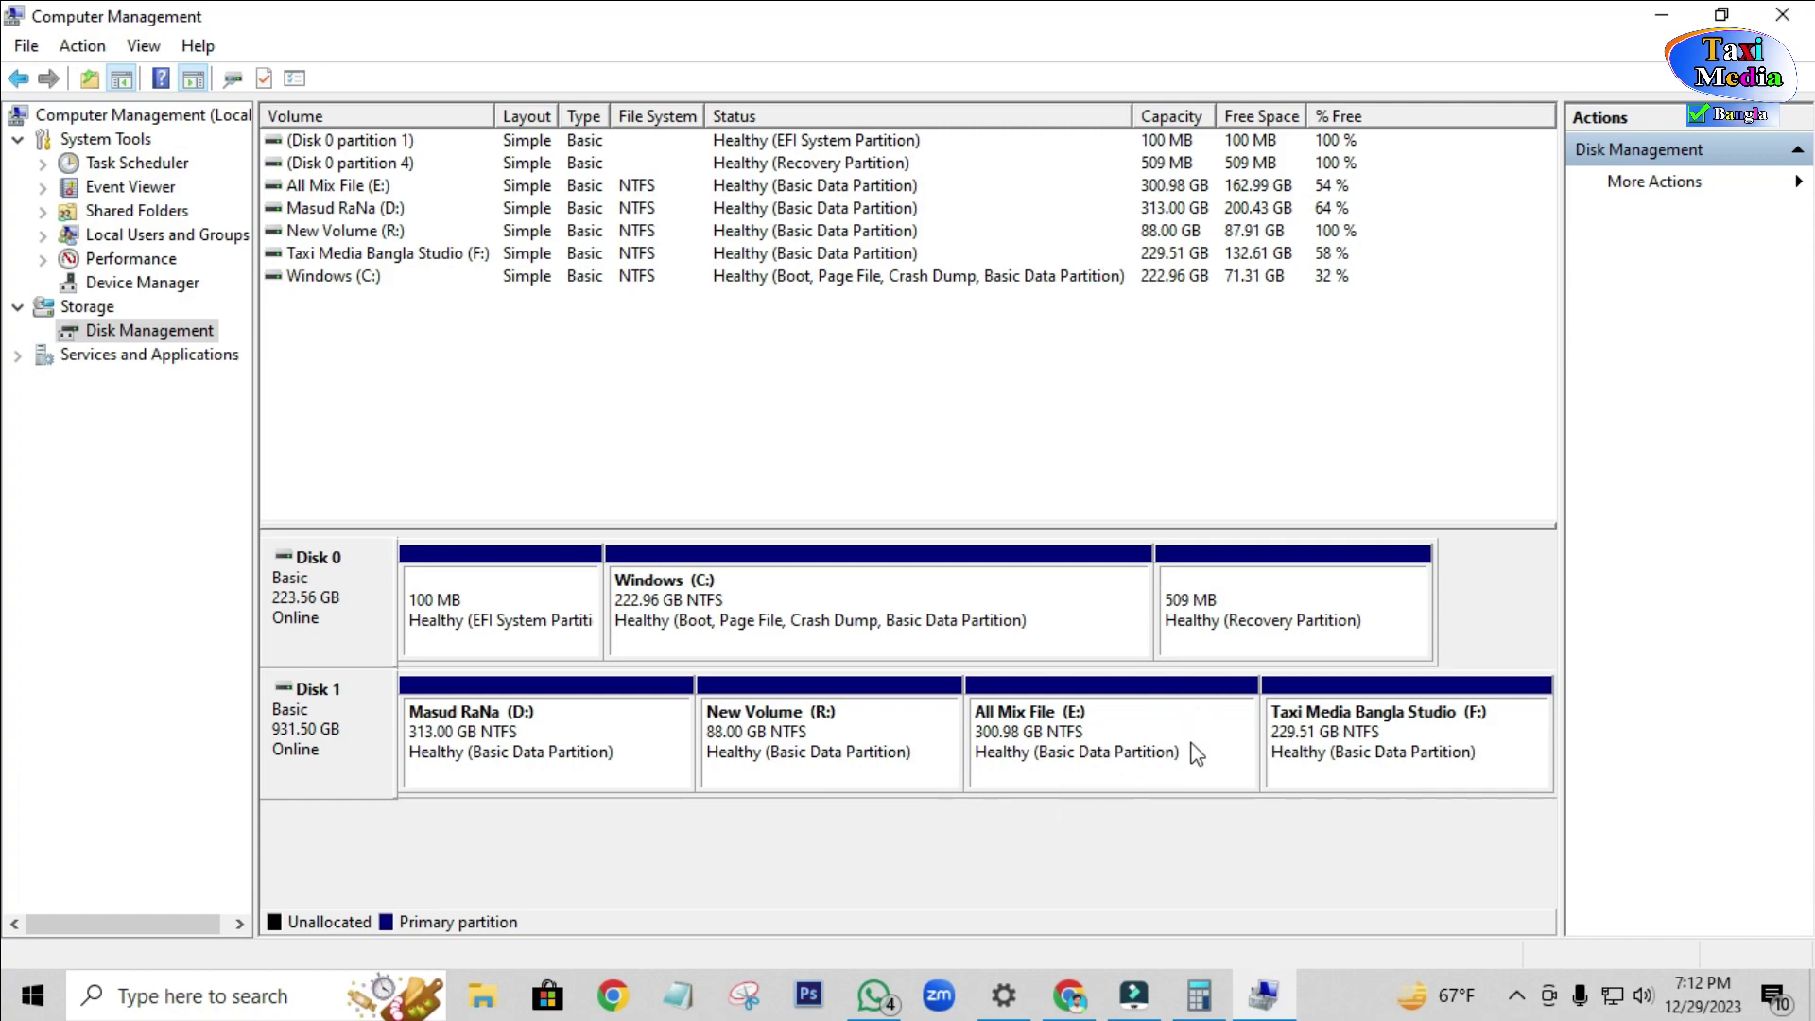
click(1662, 17)
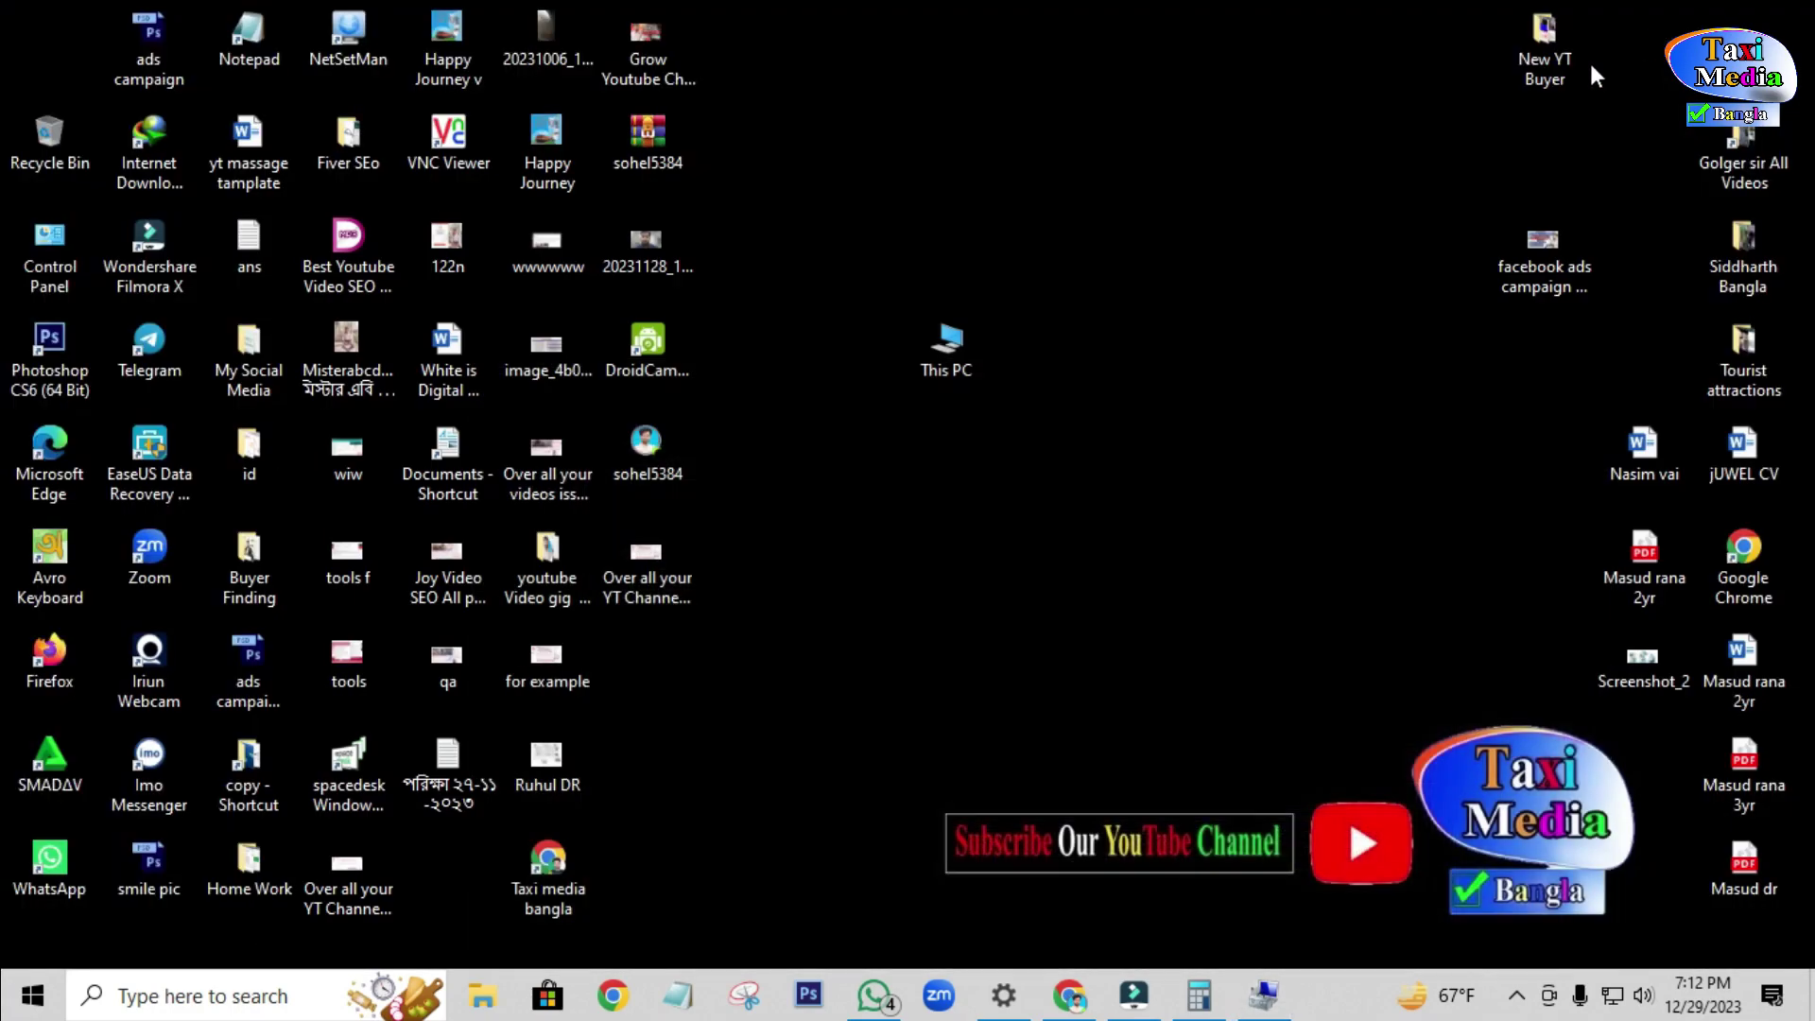
double_click(962, 358)
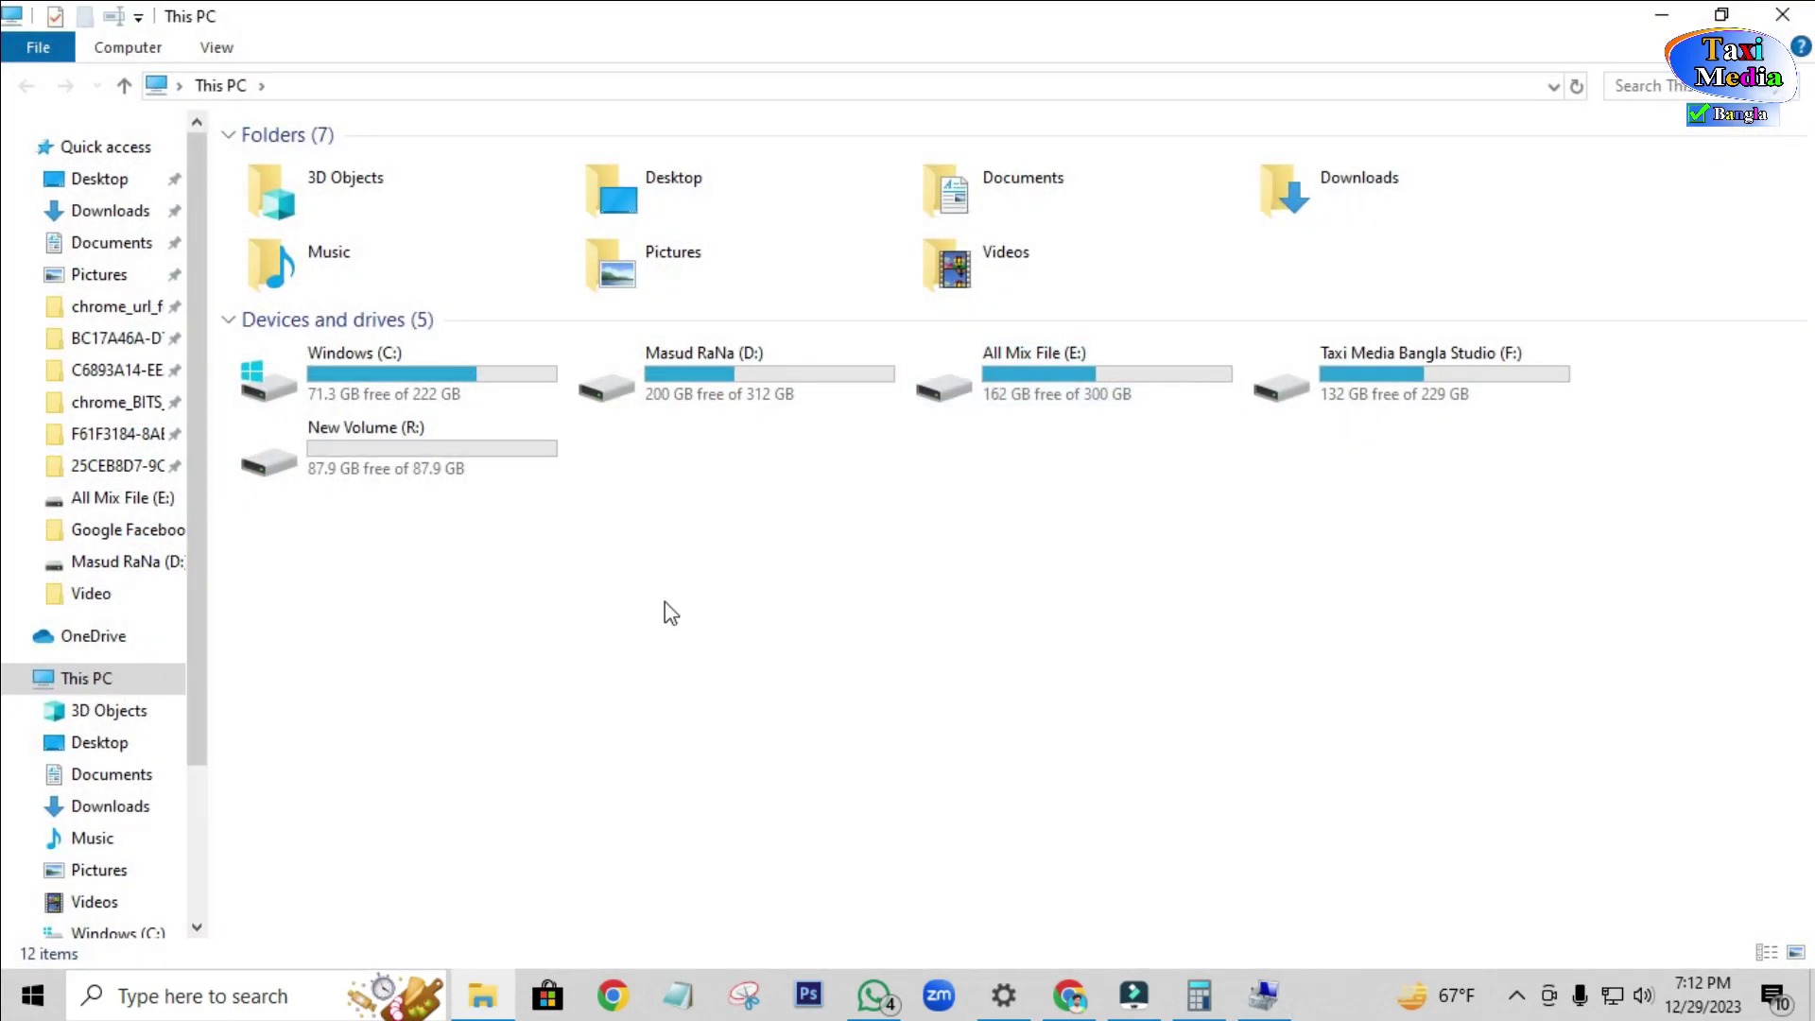
right_click(665, 601)
click(763, 714)
Capture the drives section of This PC, mark the New Volume (R:) drive and its capacity details with red rectangles, and discard the capture.
key(Print)
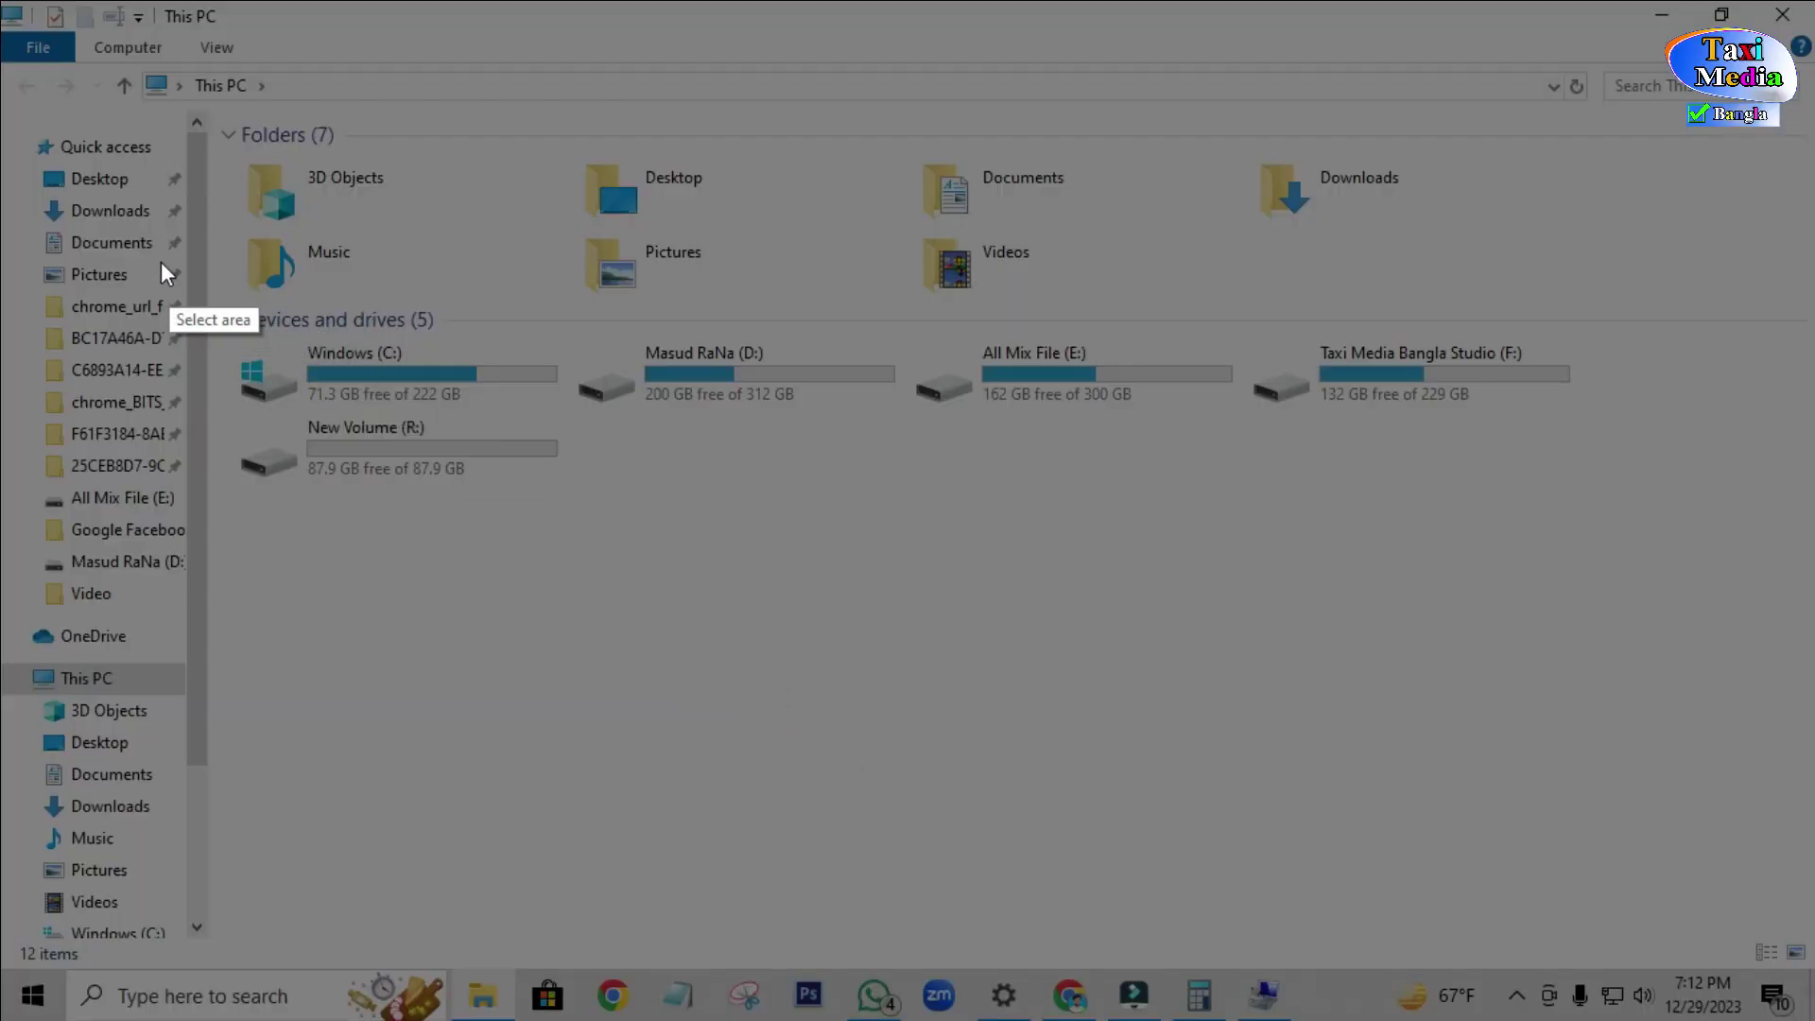
drag(181, 275, 1811, 796)
click(155, 646)
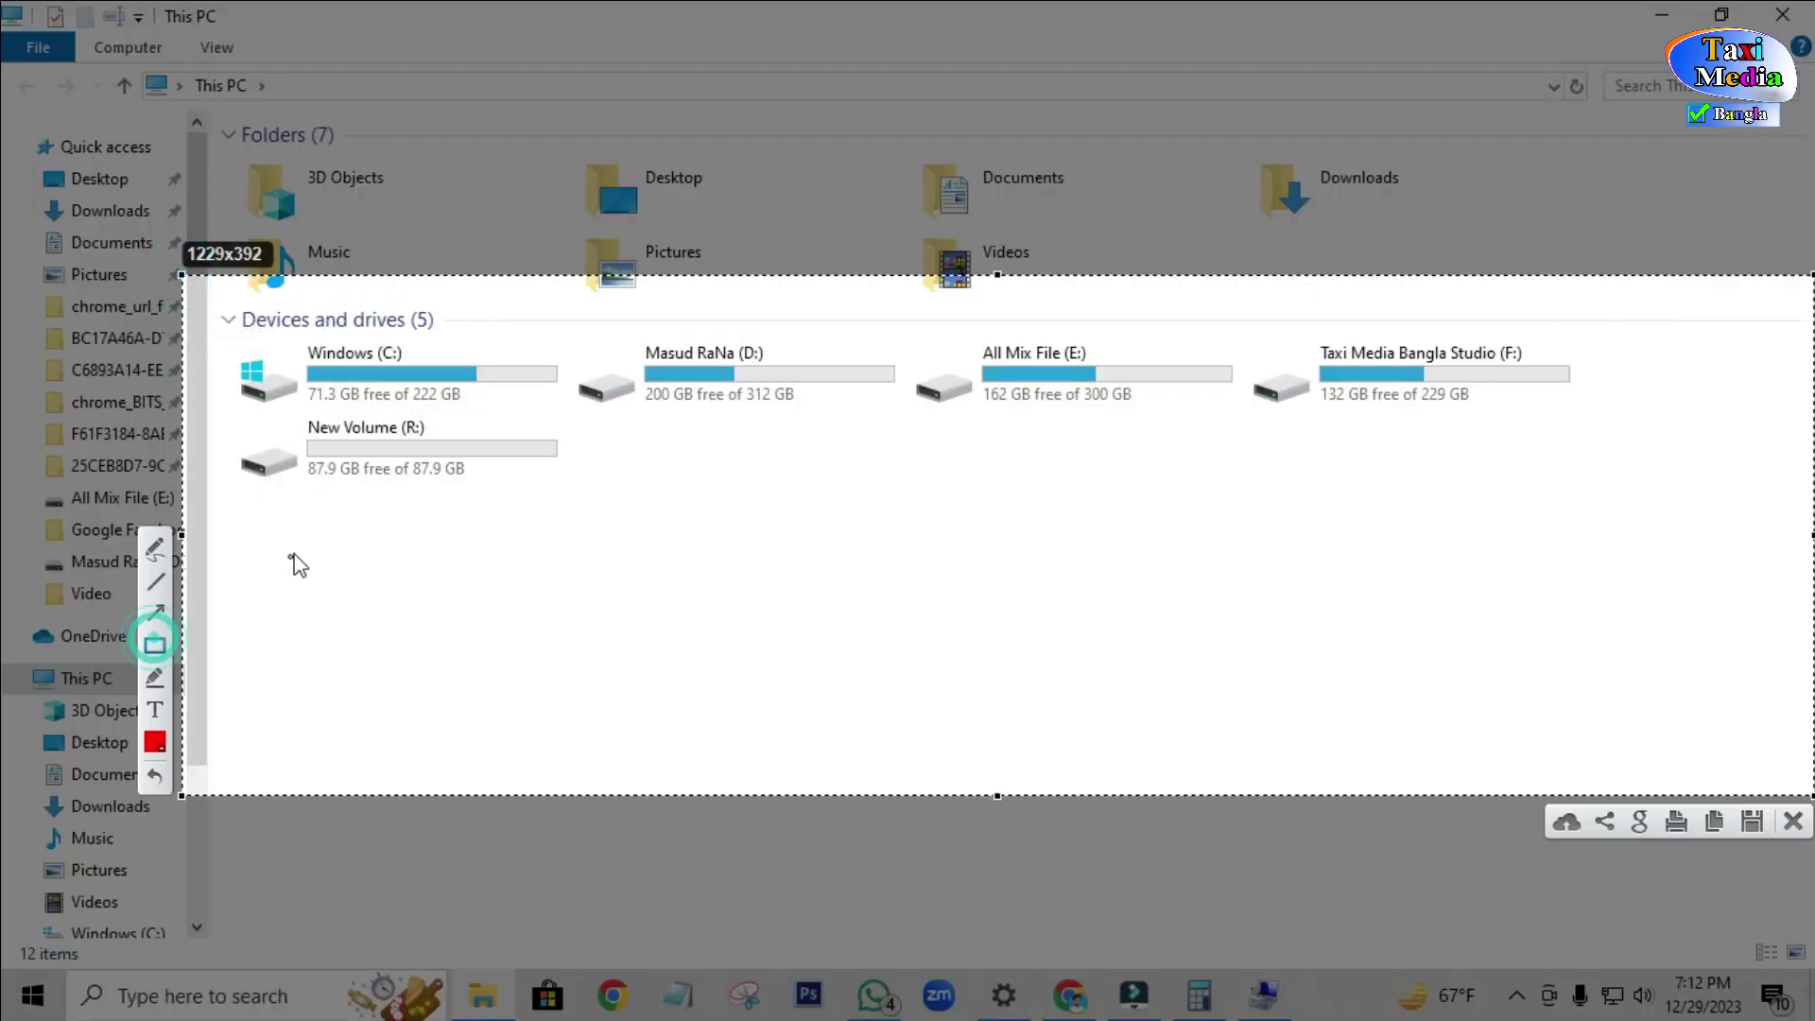
drag(231, 415, 618, 499)
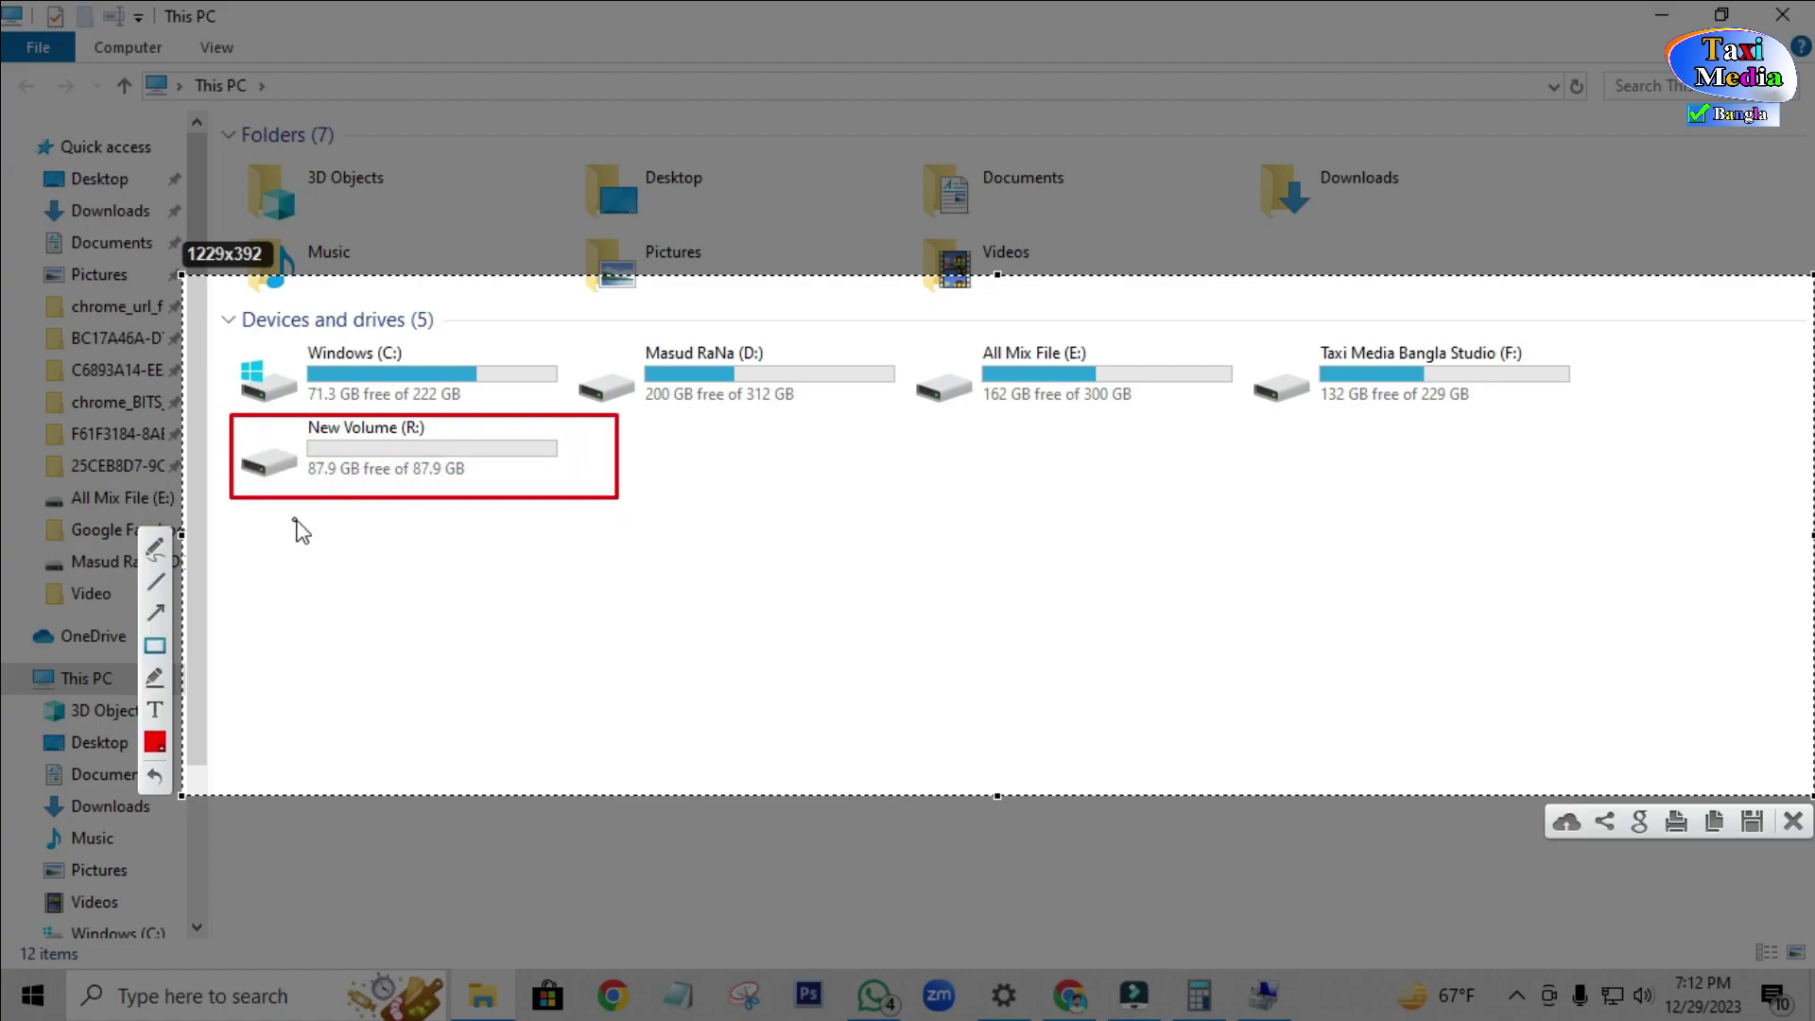
drag(300, 452, 340, 492)
drag(295, 431, 594, 467)
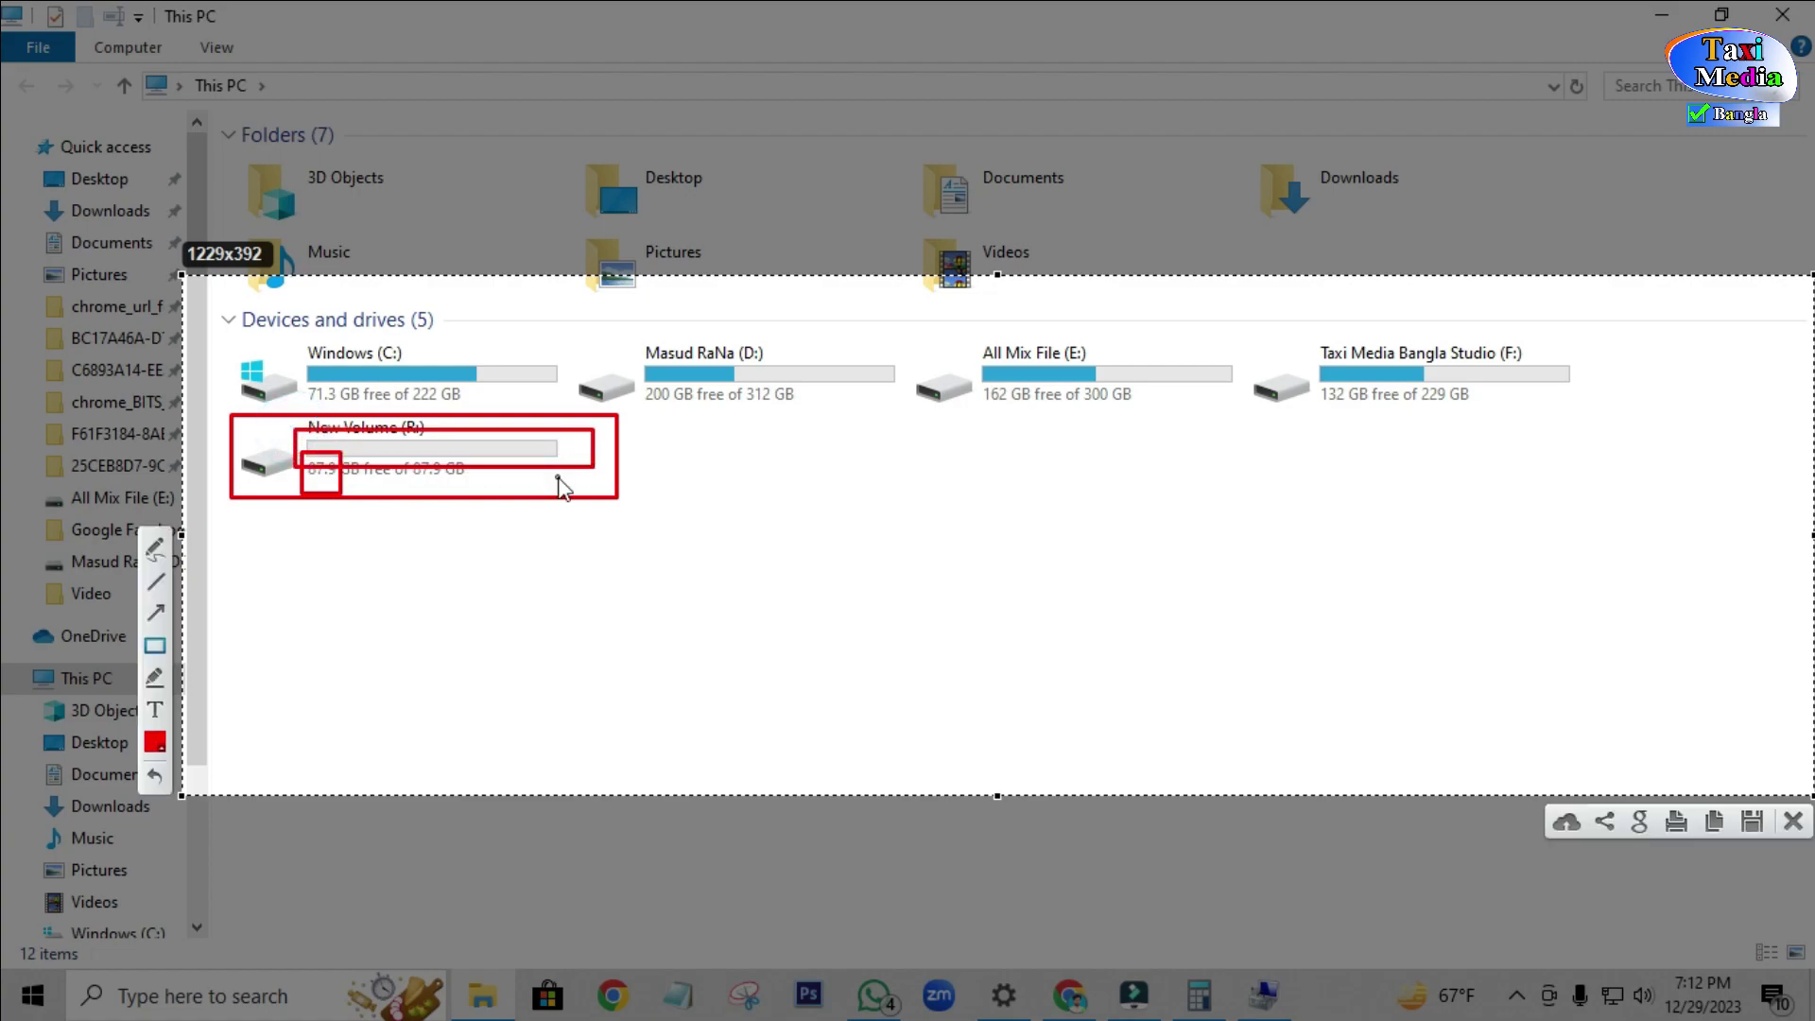
click(1793, 821)
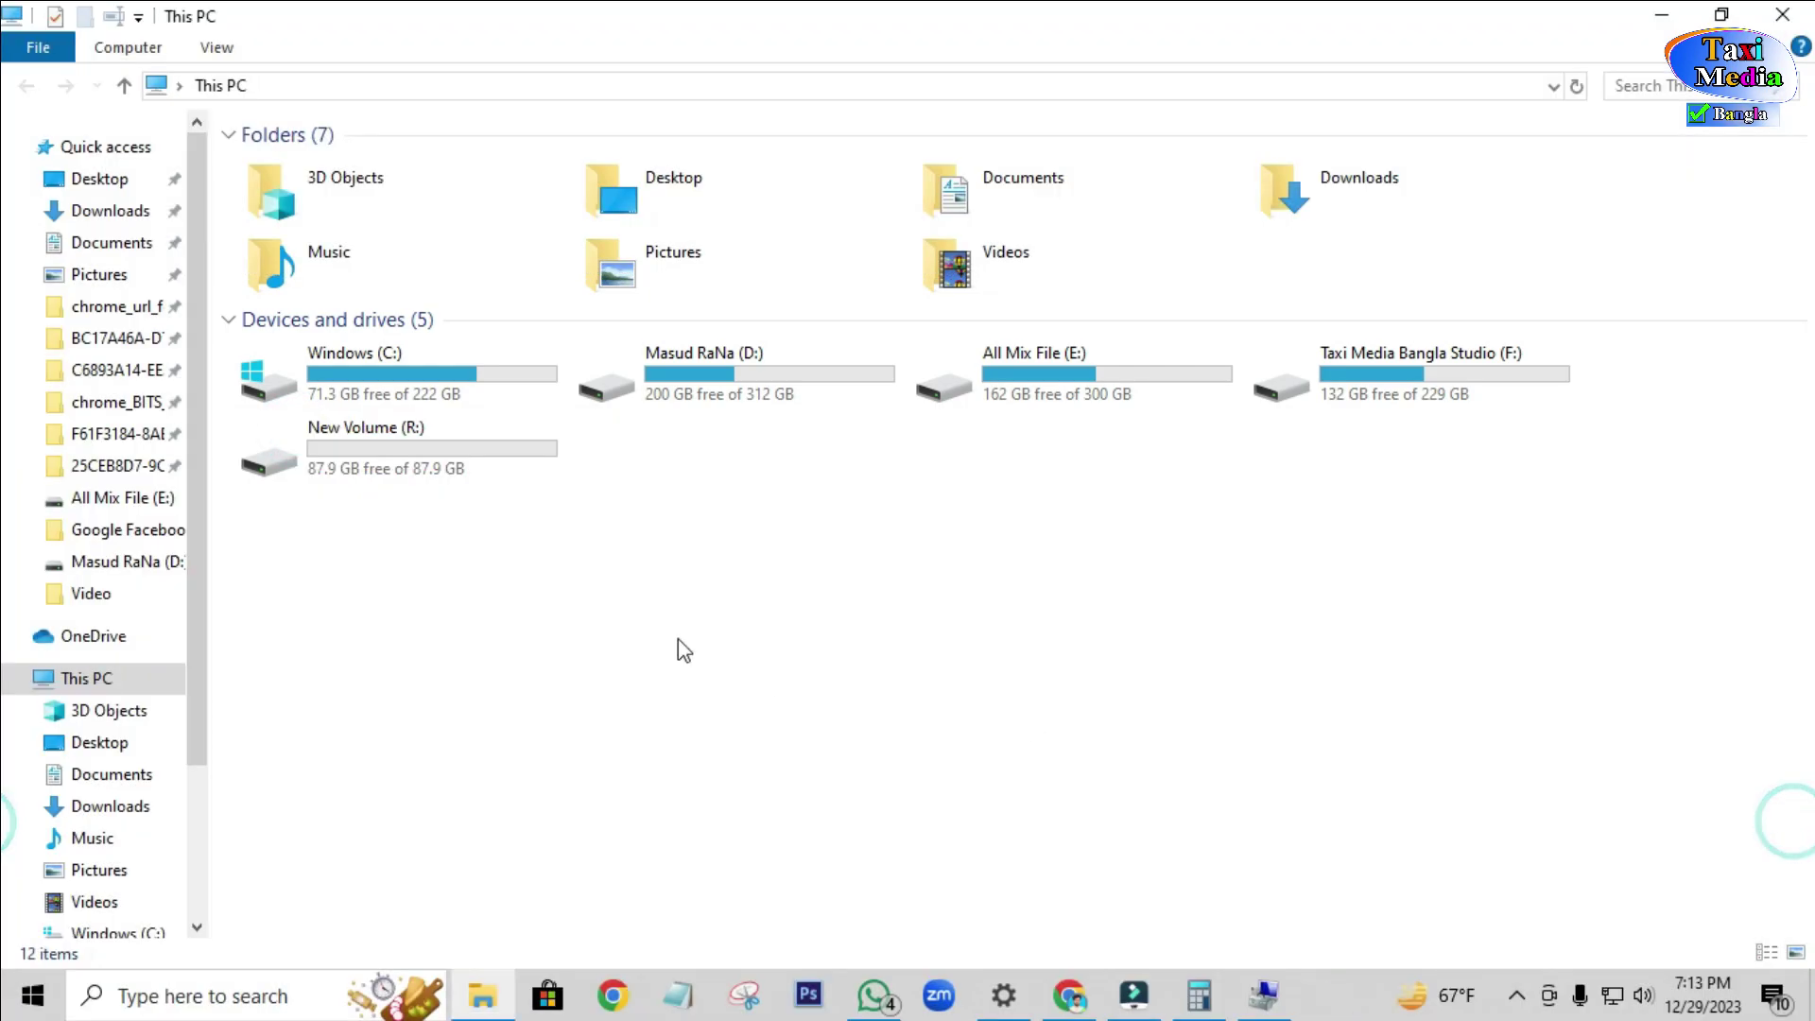
Create a folder named Taxi media bangla in the root of the New Volume (R:) drive.
double_click(395, 467)
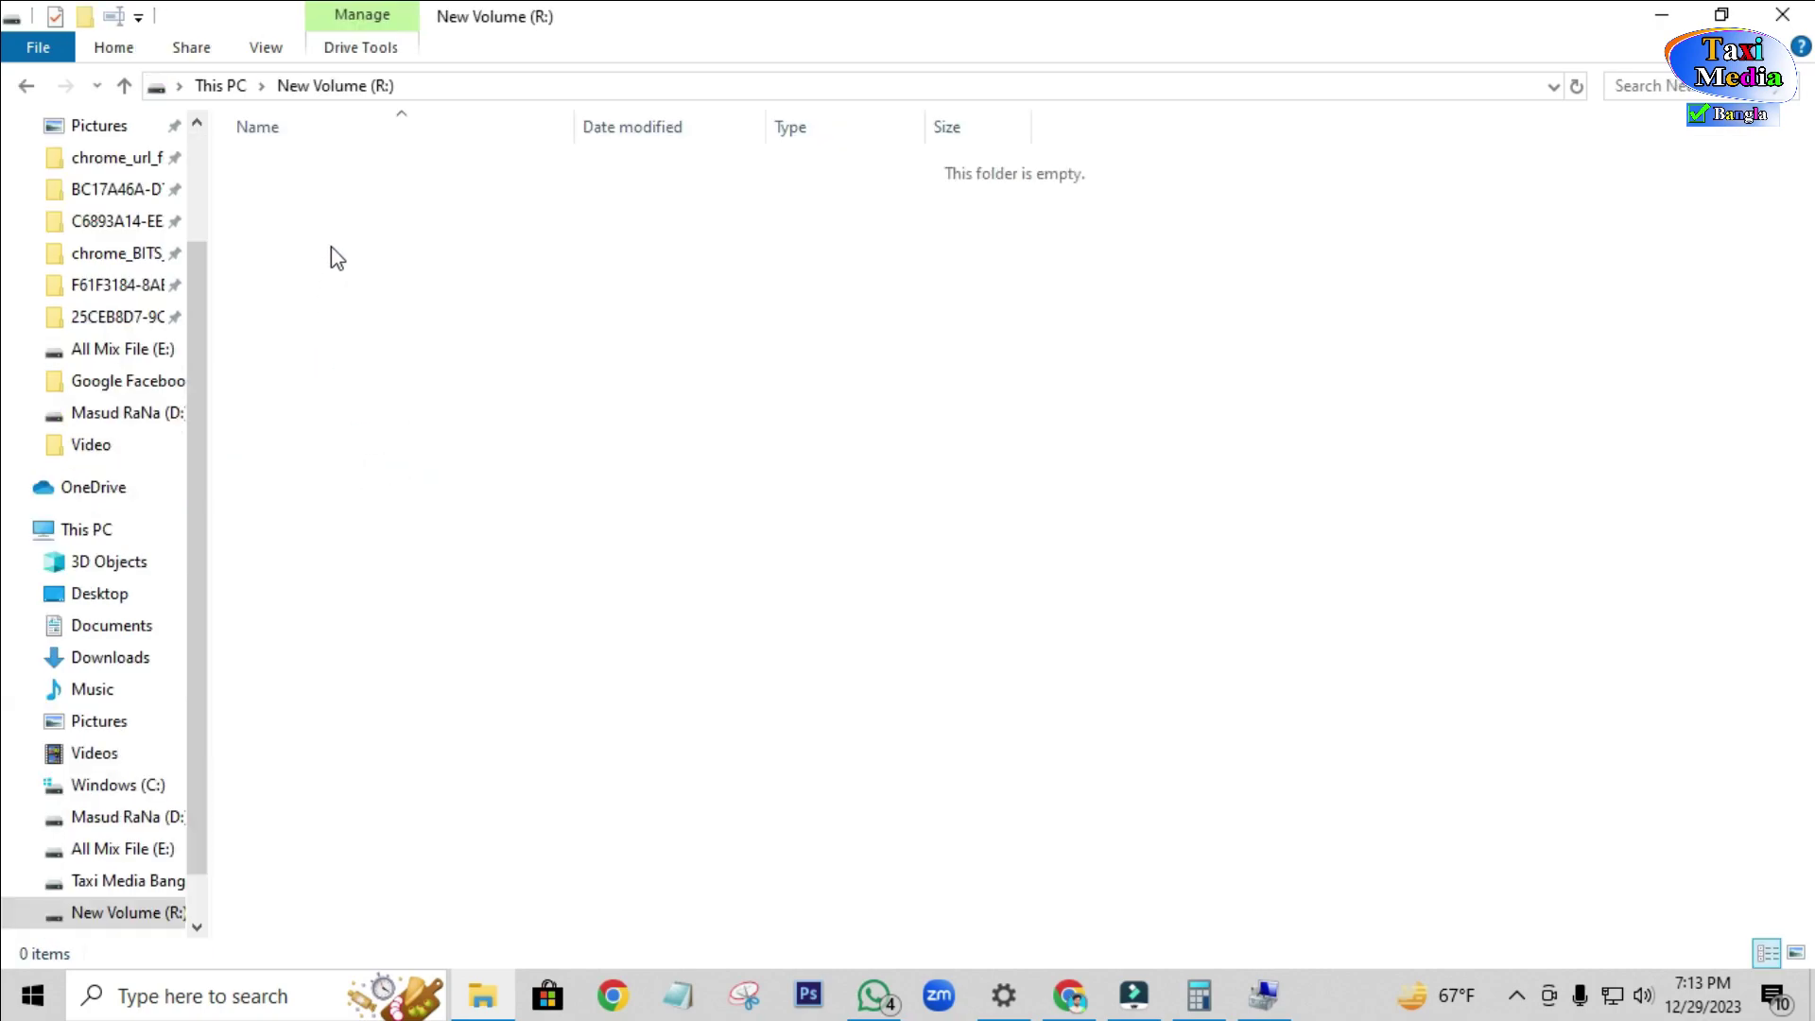
right_click(332, 248)
mouse_move(427, 540)
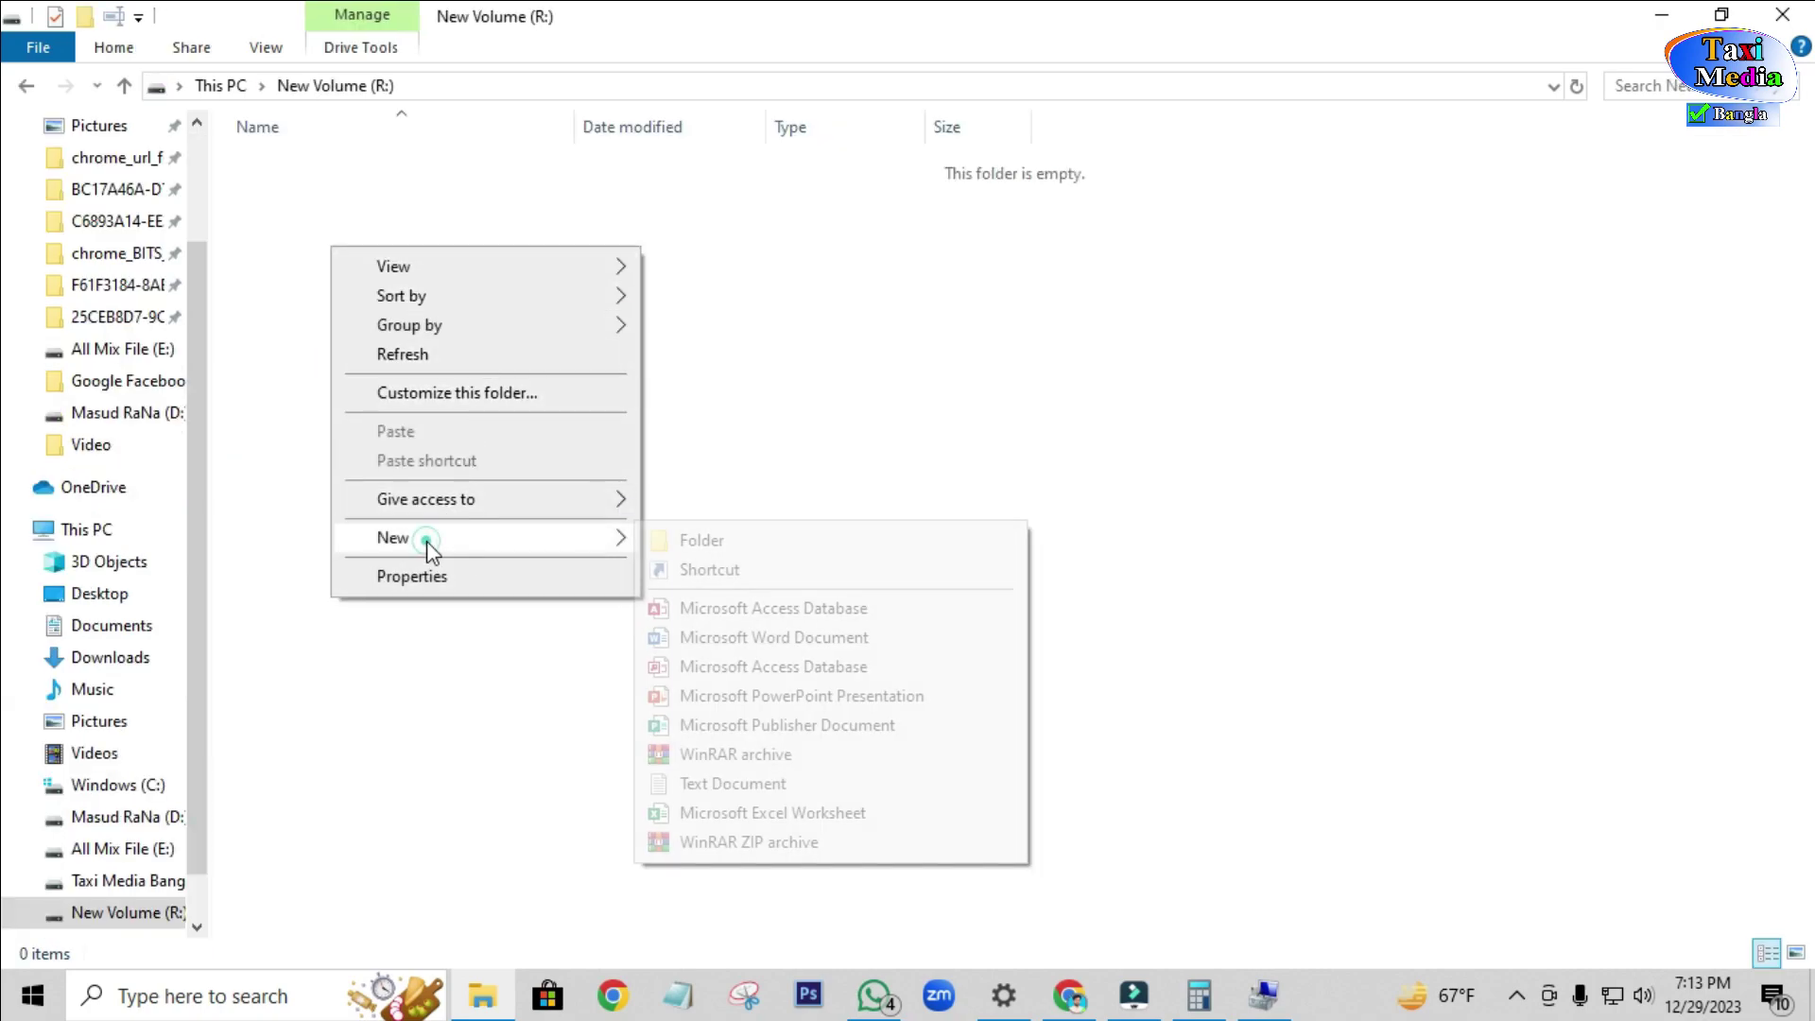
click(762, 546)
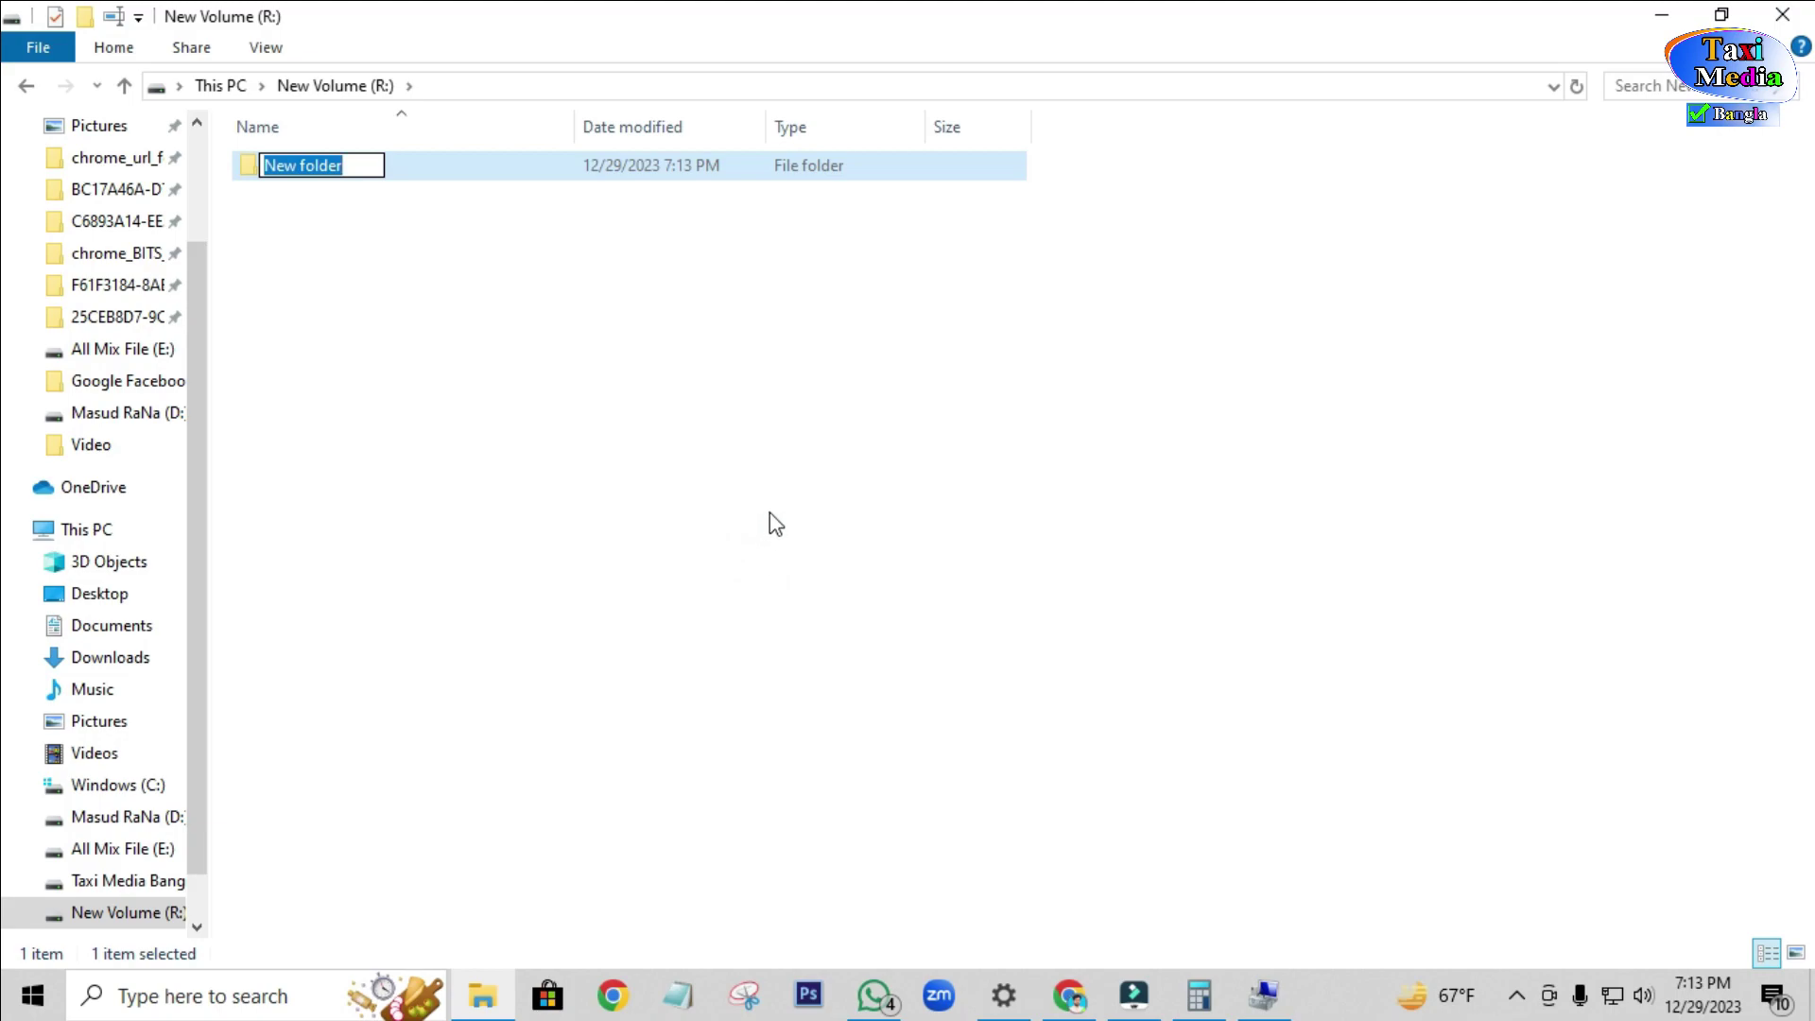
text(Tax)
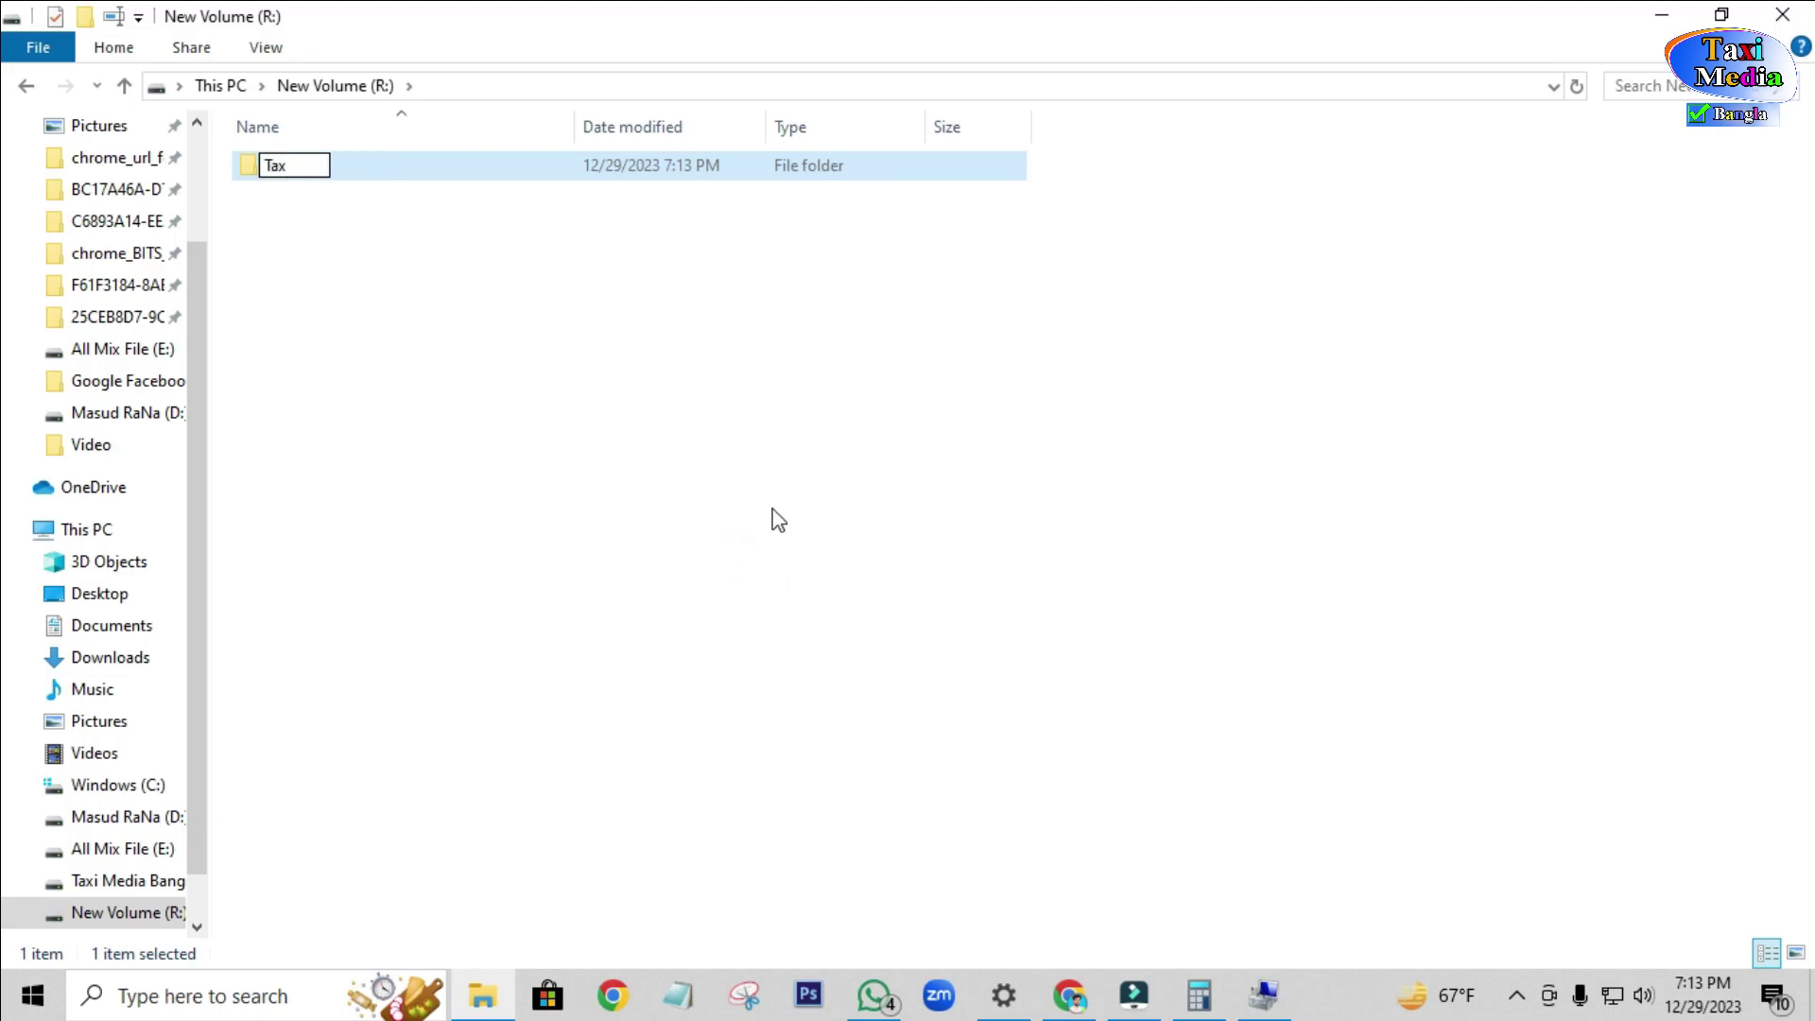
text(i media bangla)
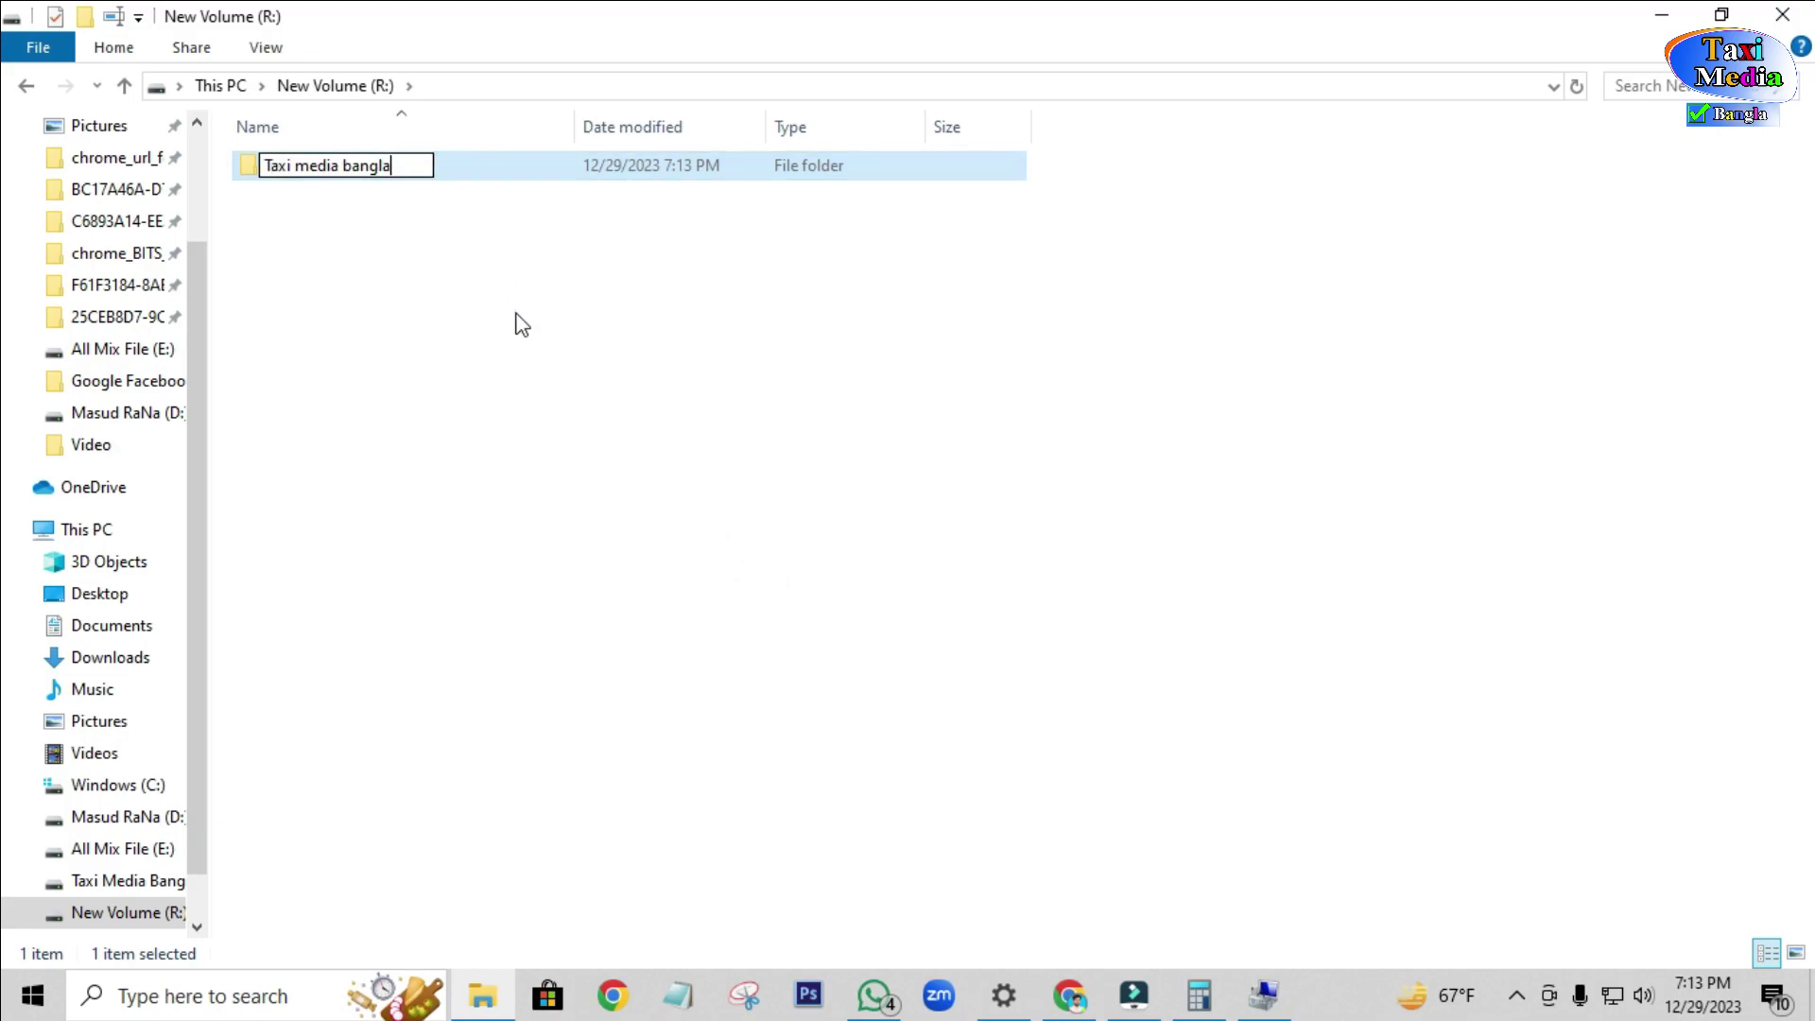
click(488, 319)
Open the Taxi media bangla folder, return to This PC and refresh its drive list.
double_click(318, 159)
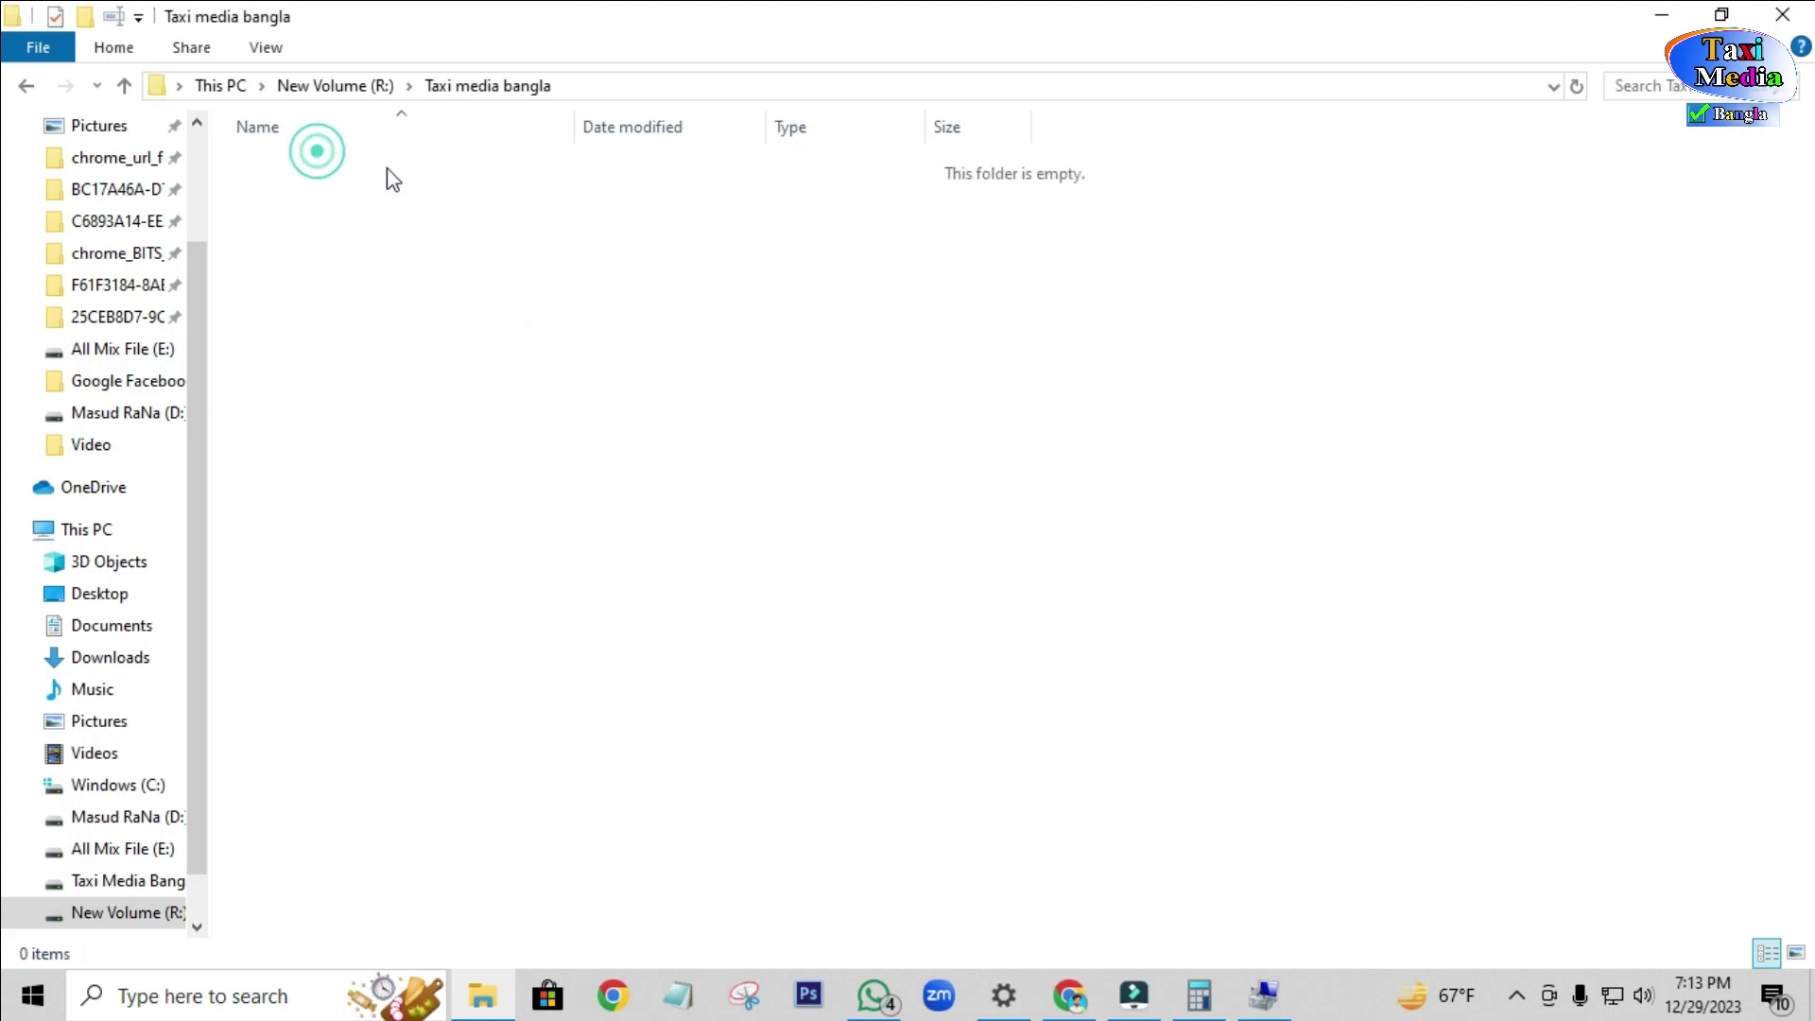
click(27, 85)
click(27, 85)
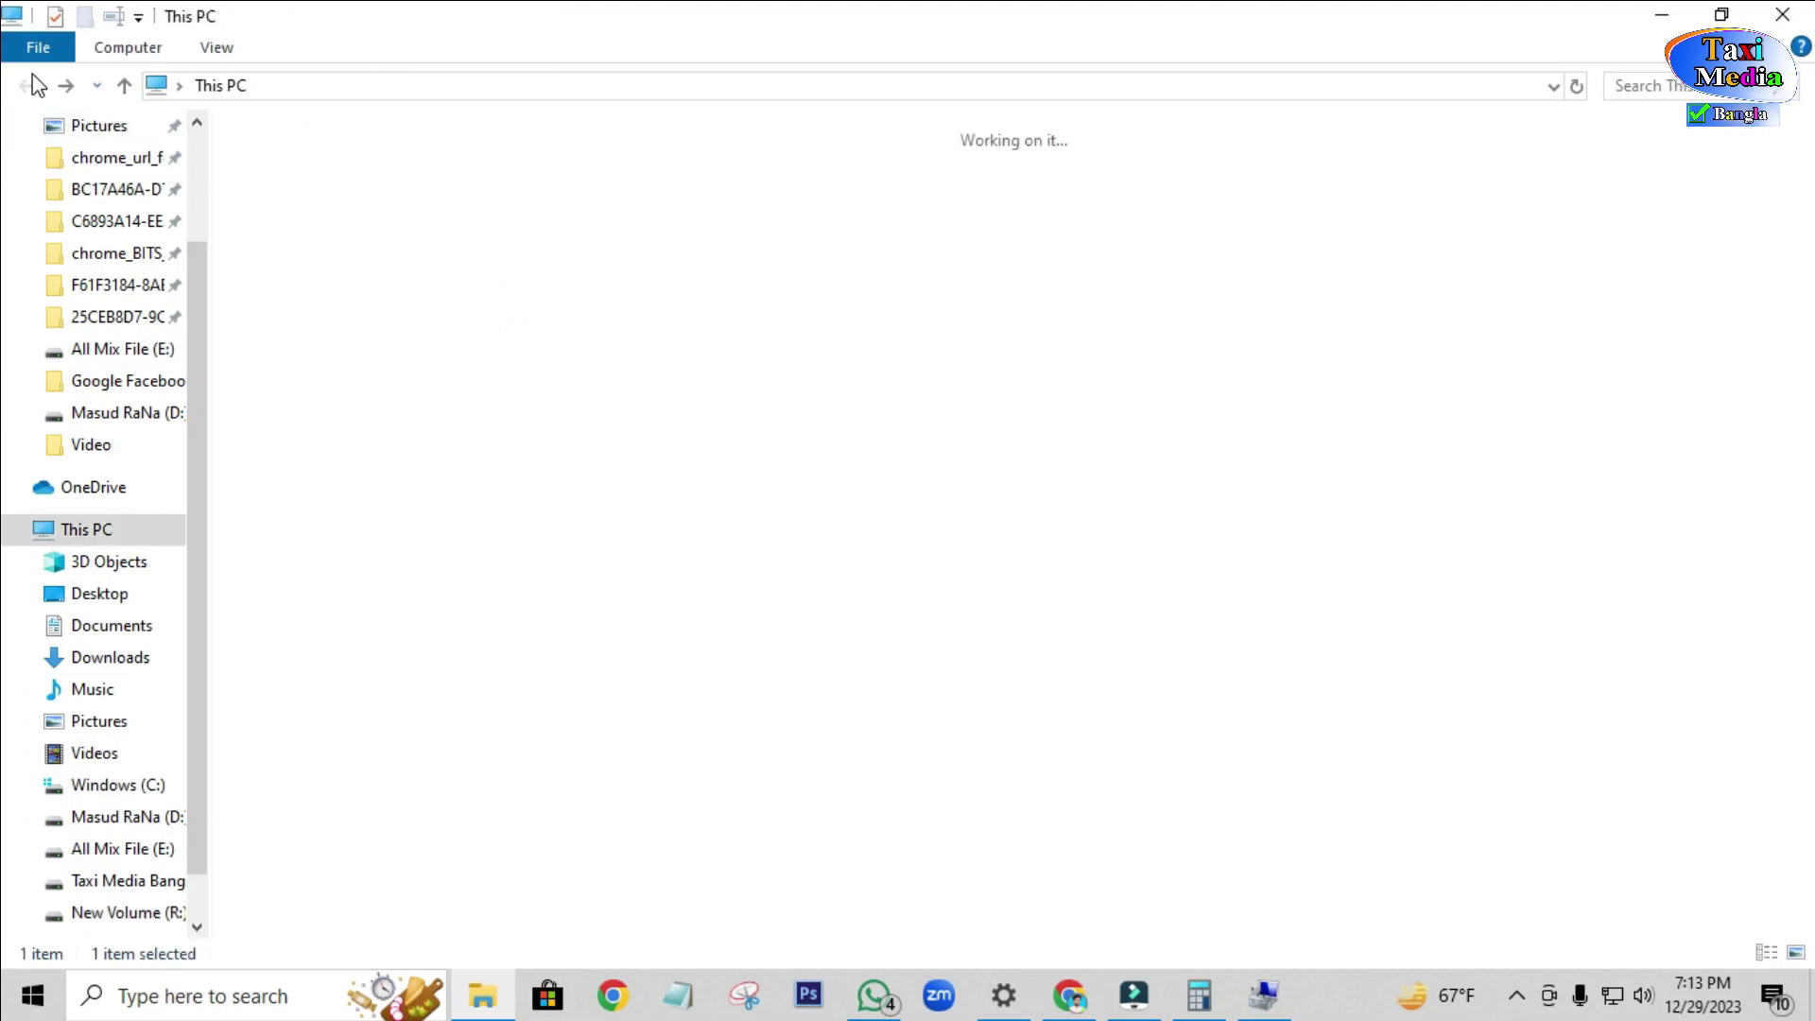
right_click(432, 629)
click(488, 735)
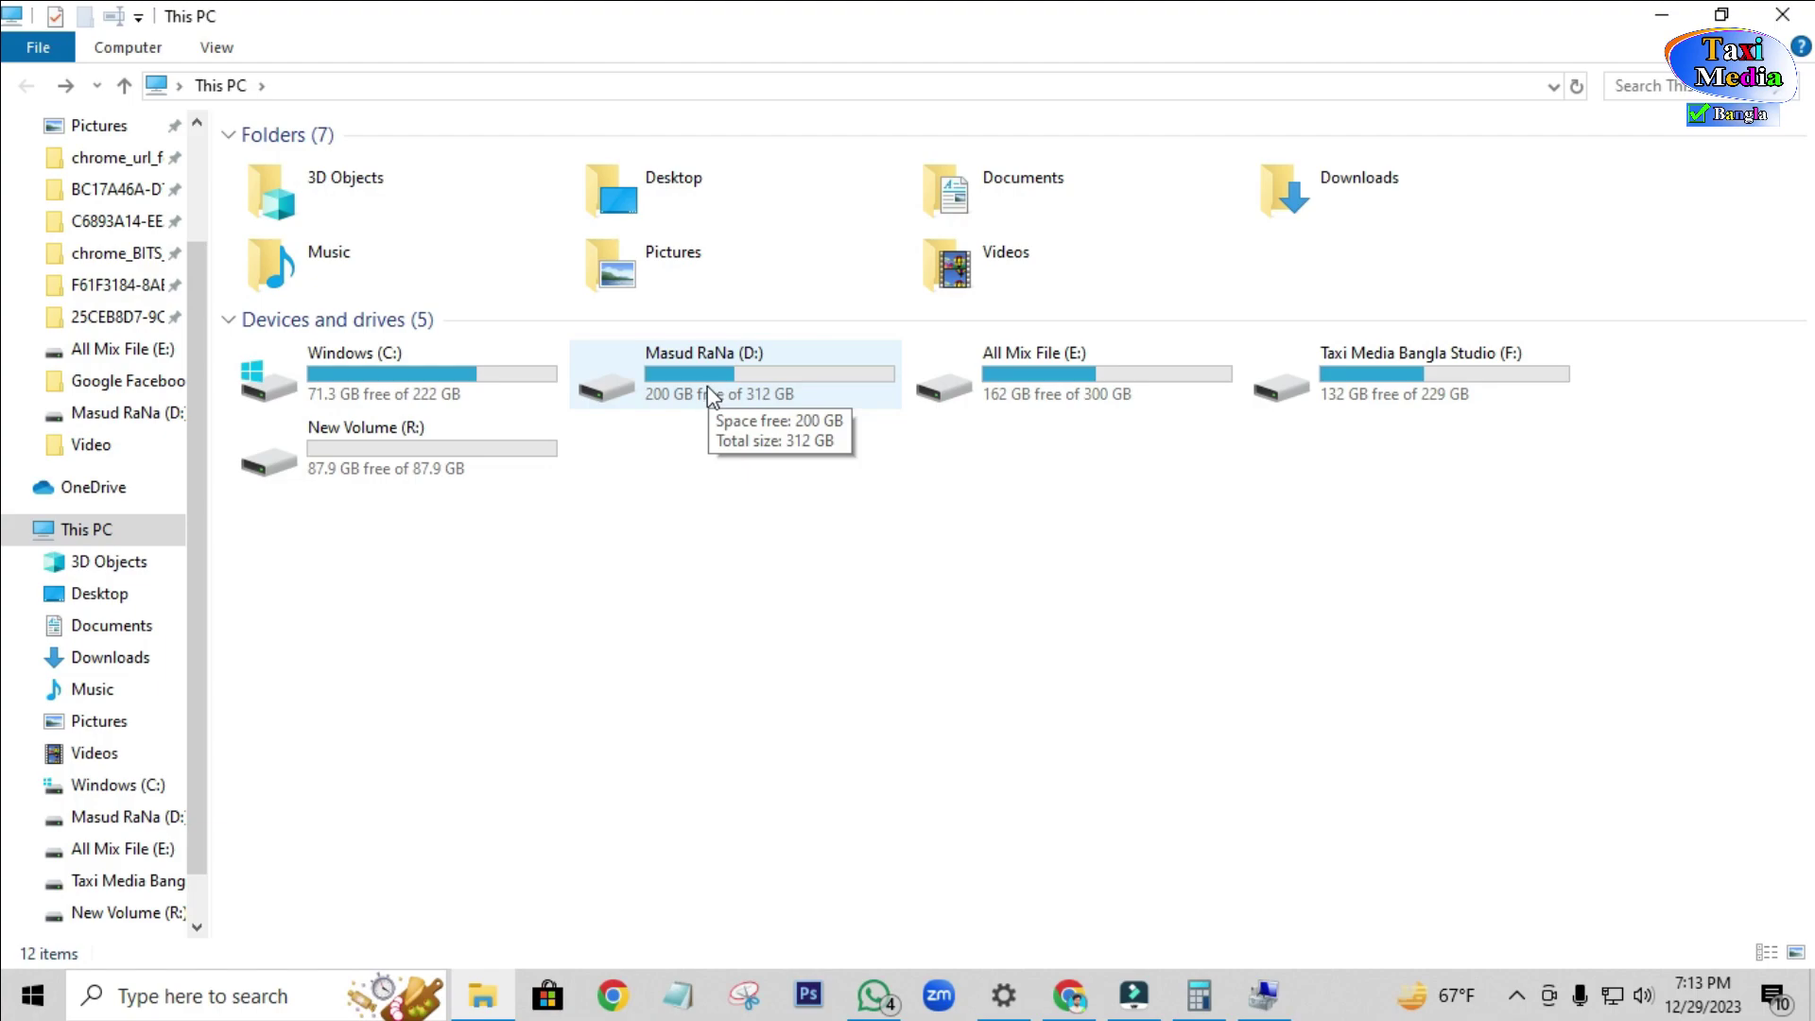
right_click(742, 567)
click(814, 668)
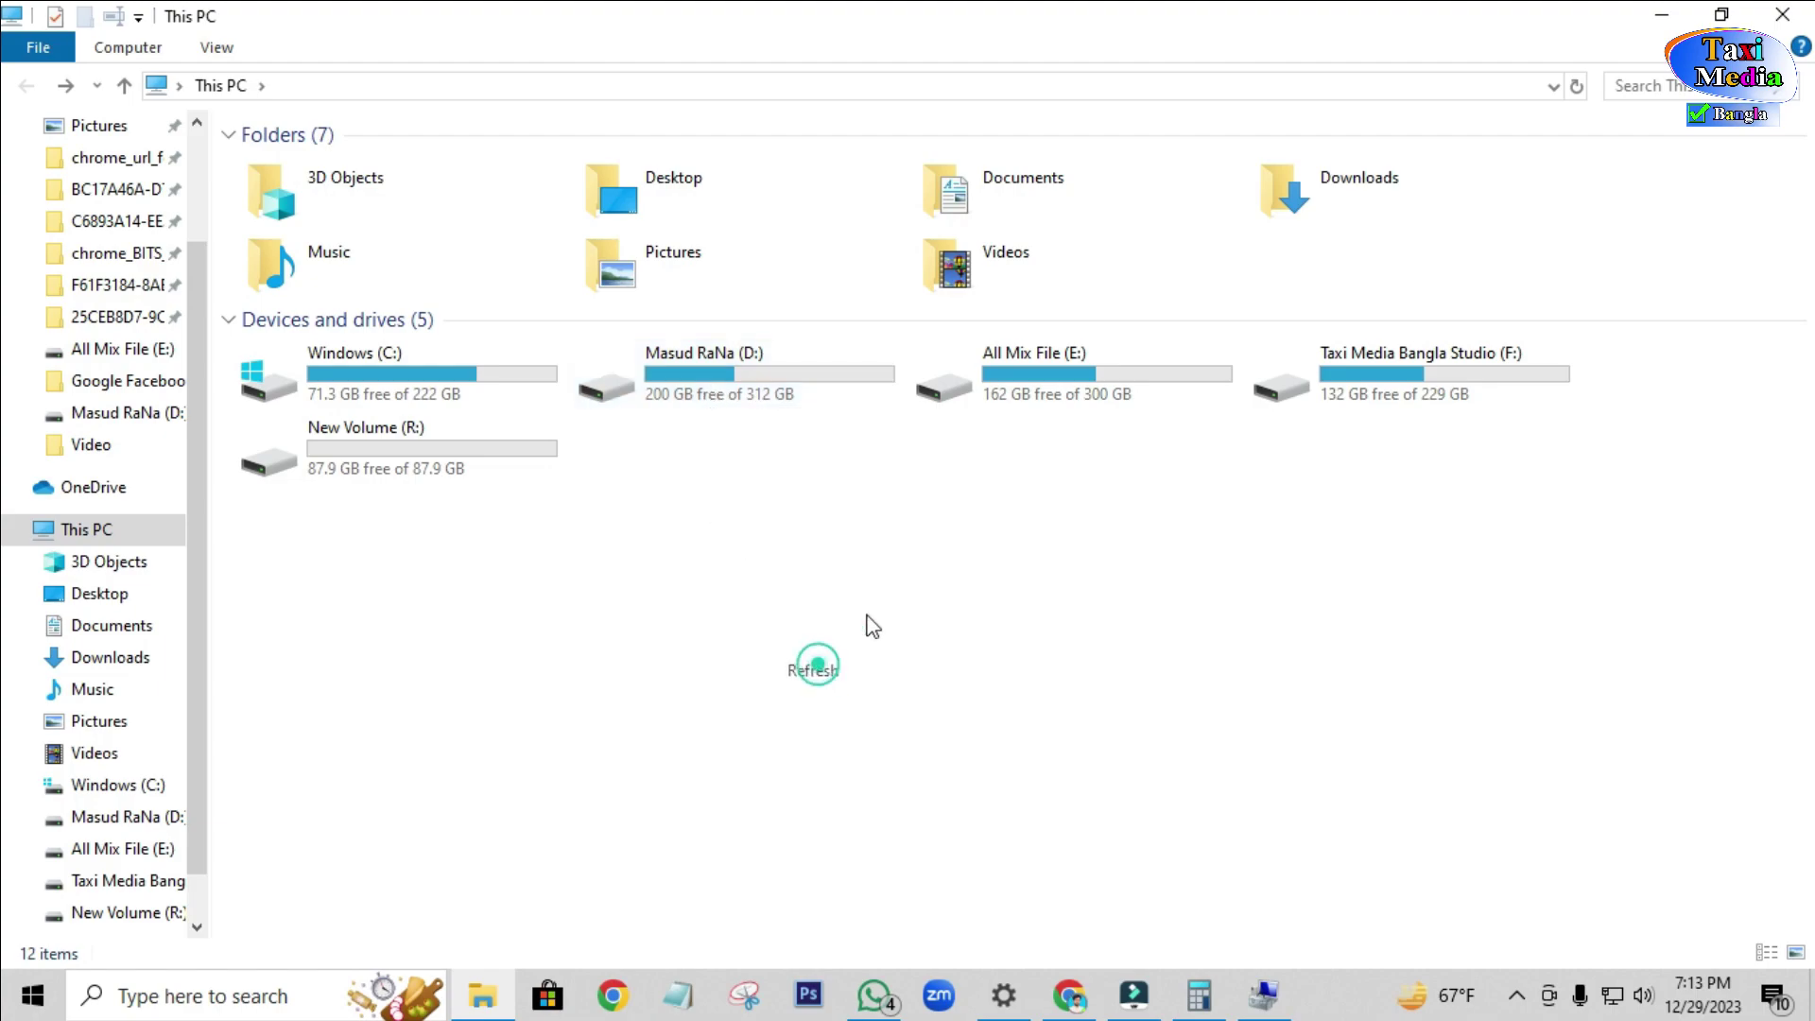
View the contents of the D: drive and the New Volume (R:) drive, returning to This PC after each.
double_click(741, 401)
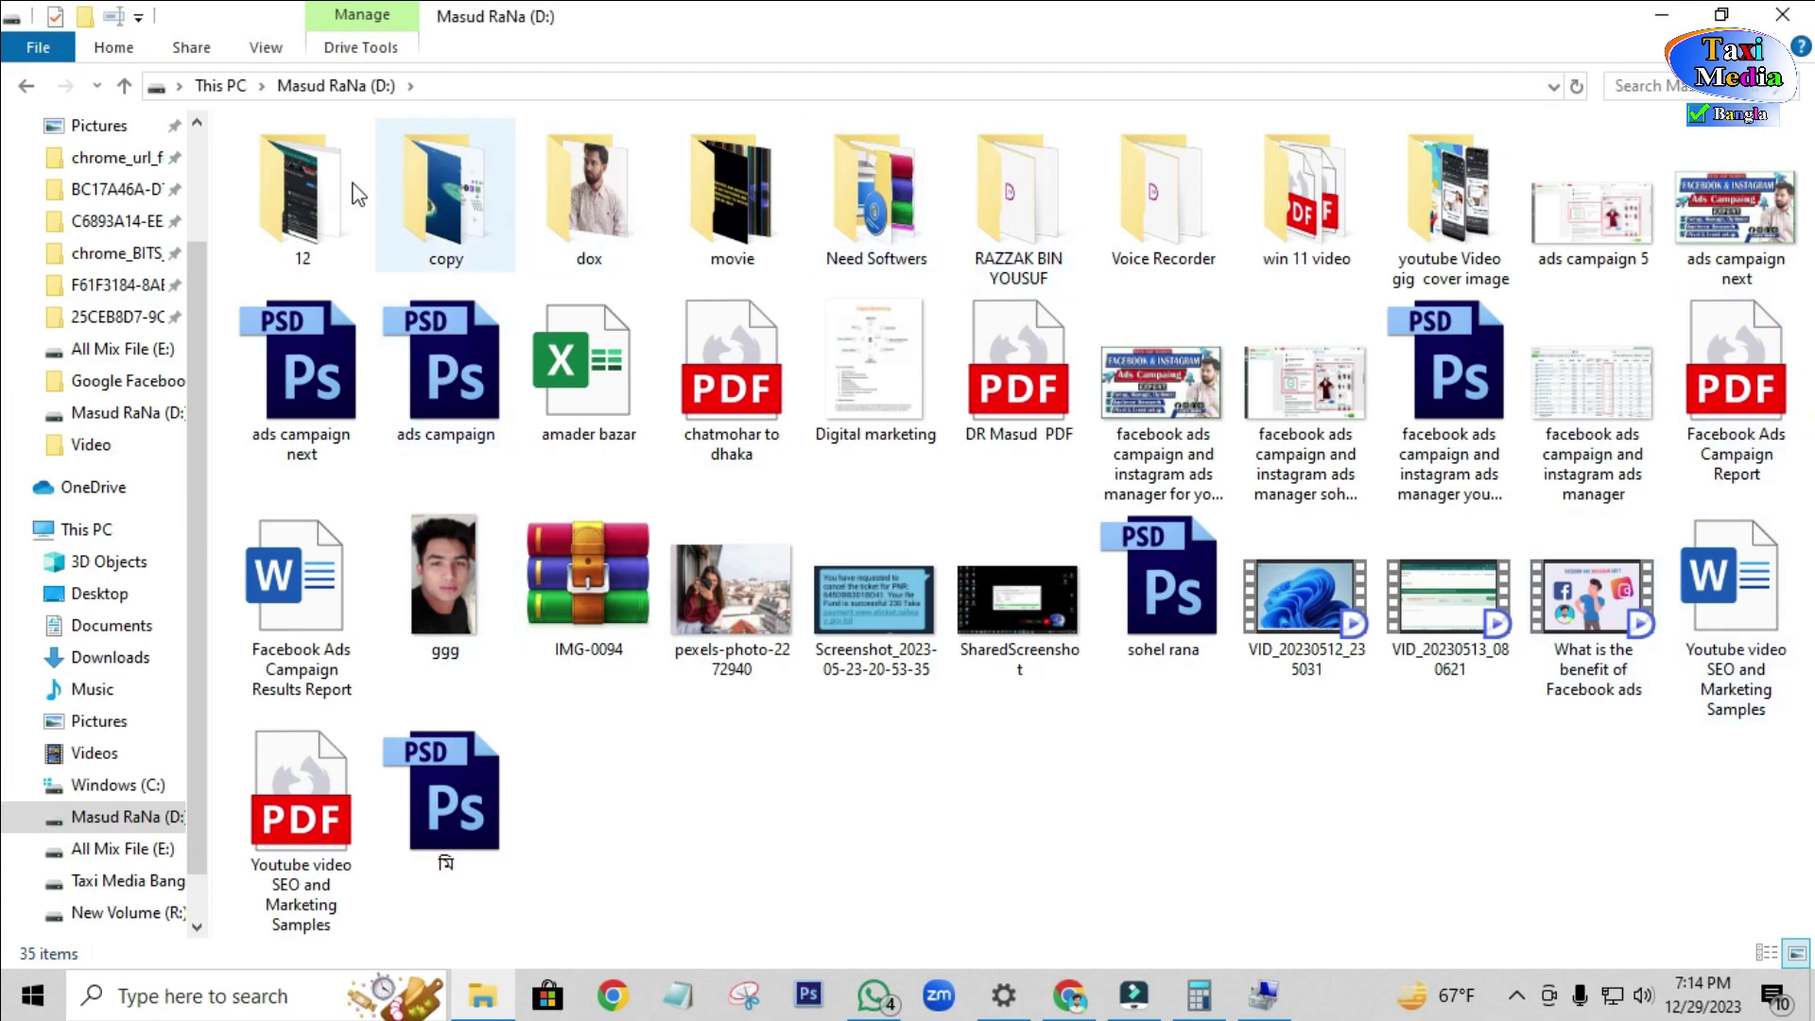
click(26, 86)
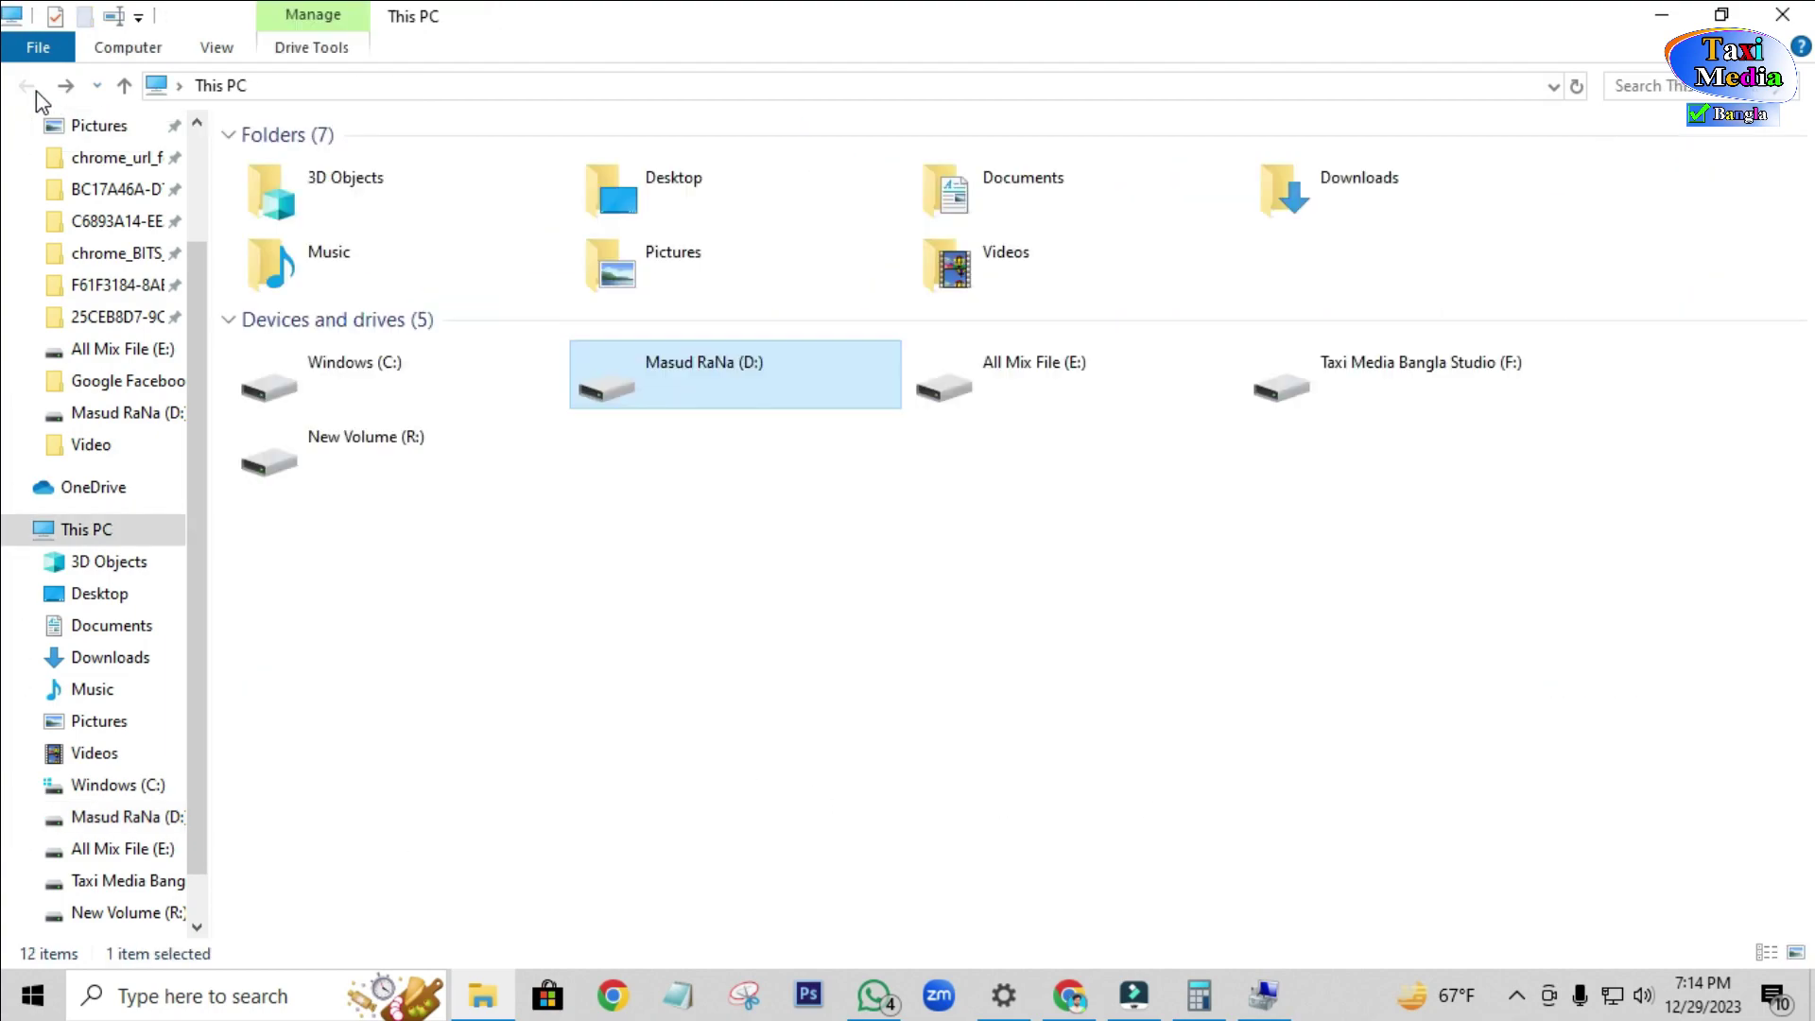
right_click(523, 608)
click(581, 704)
right_click(480, 581)
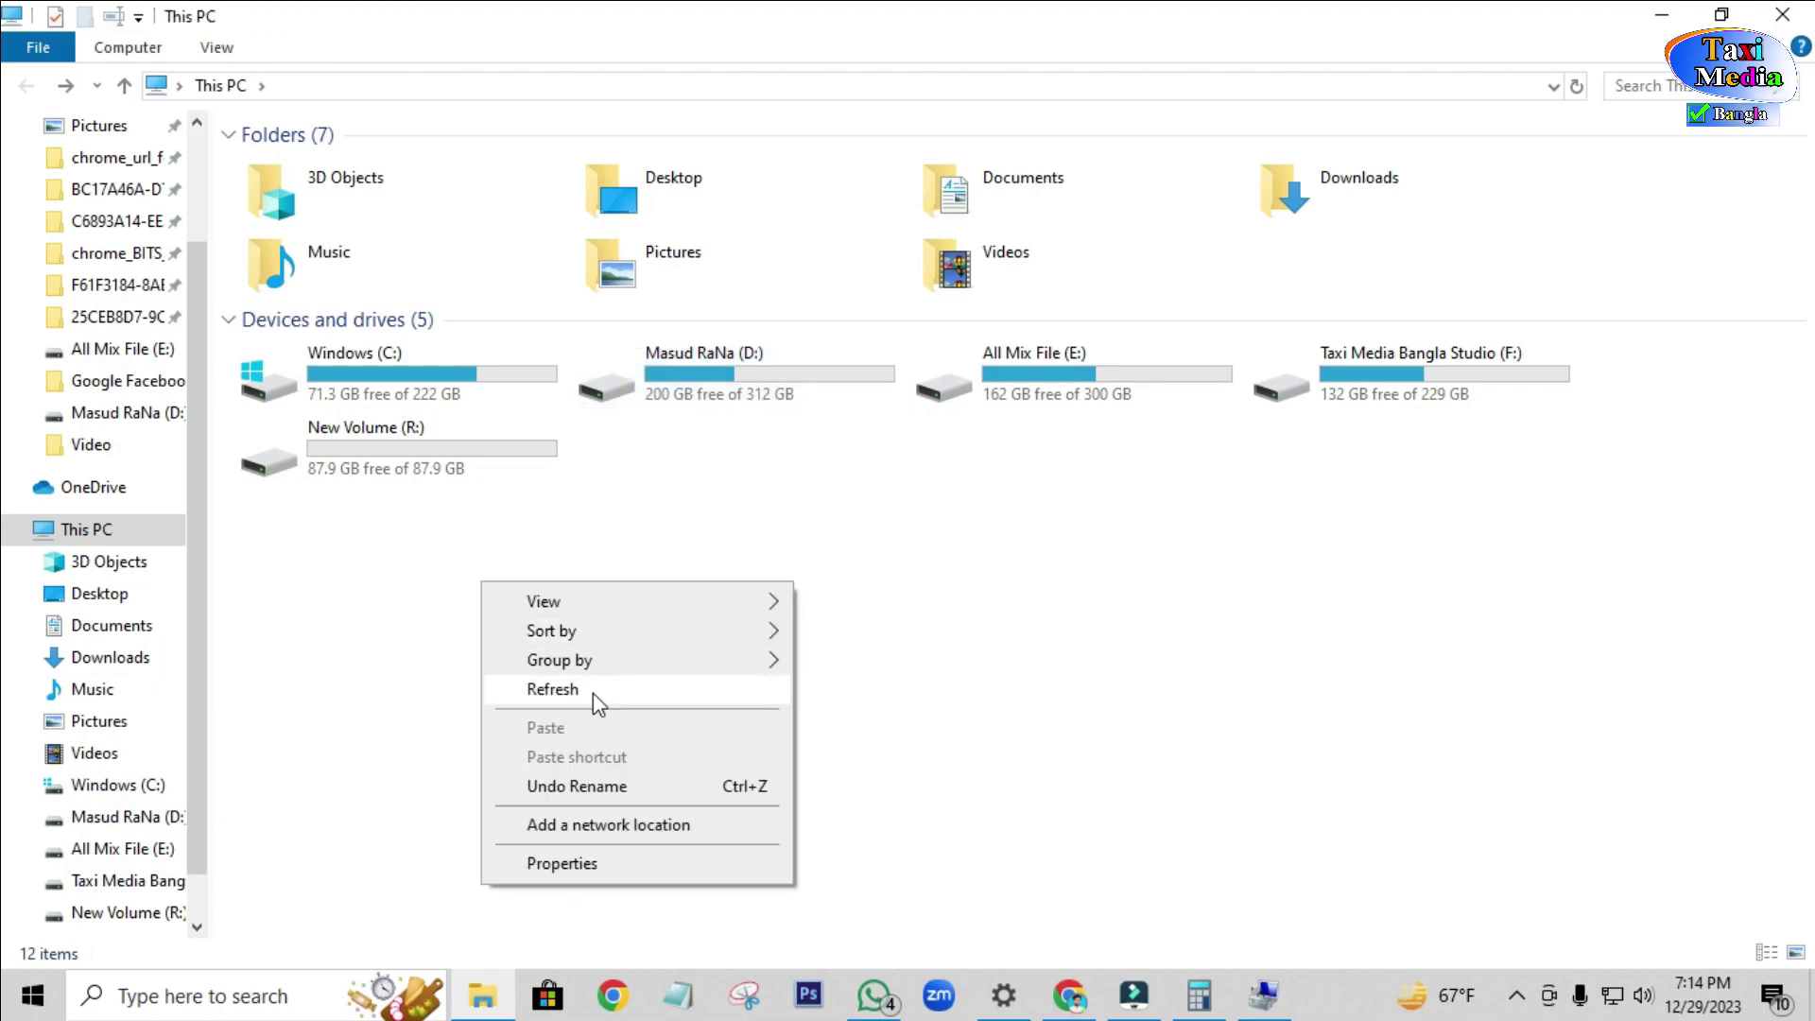
click(593, 694)
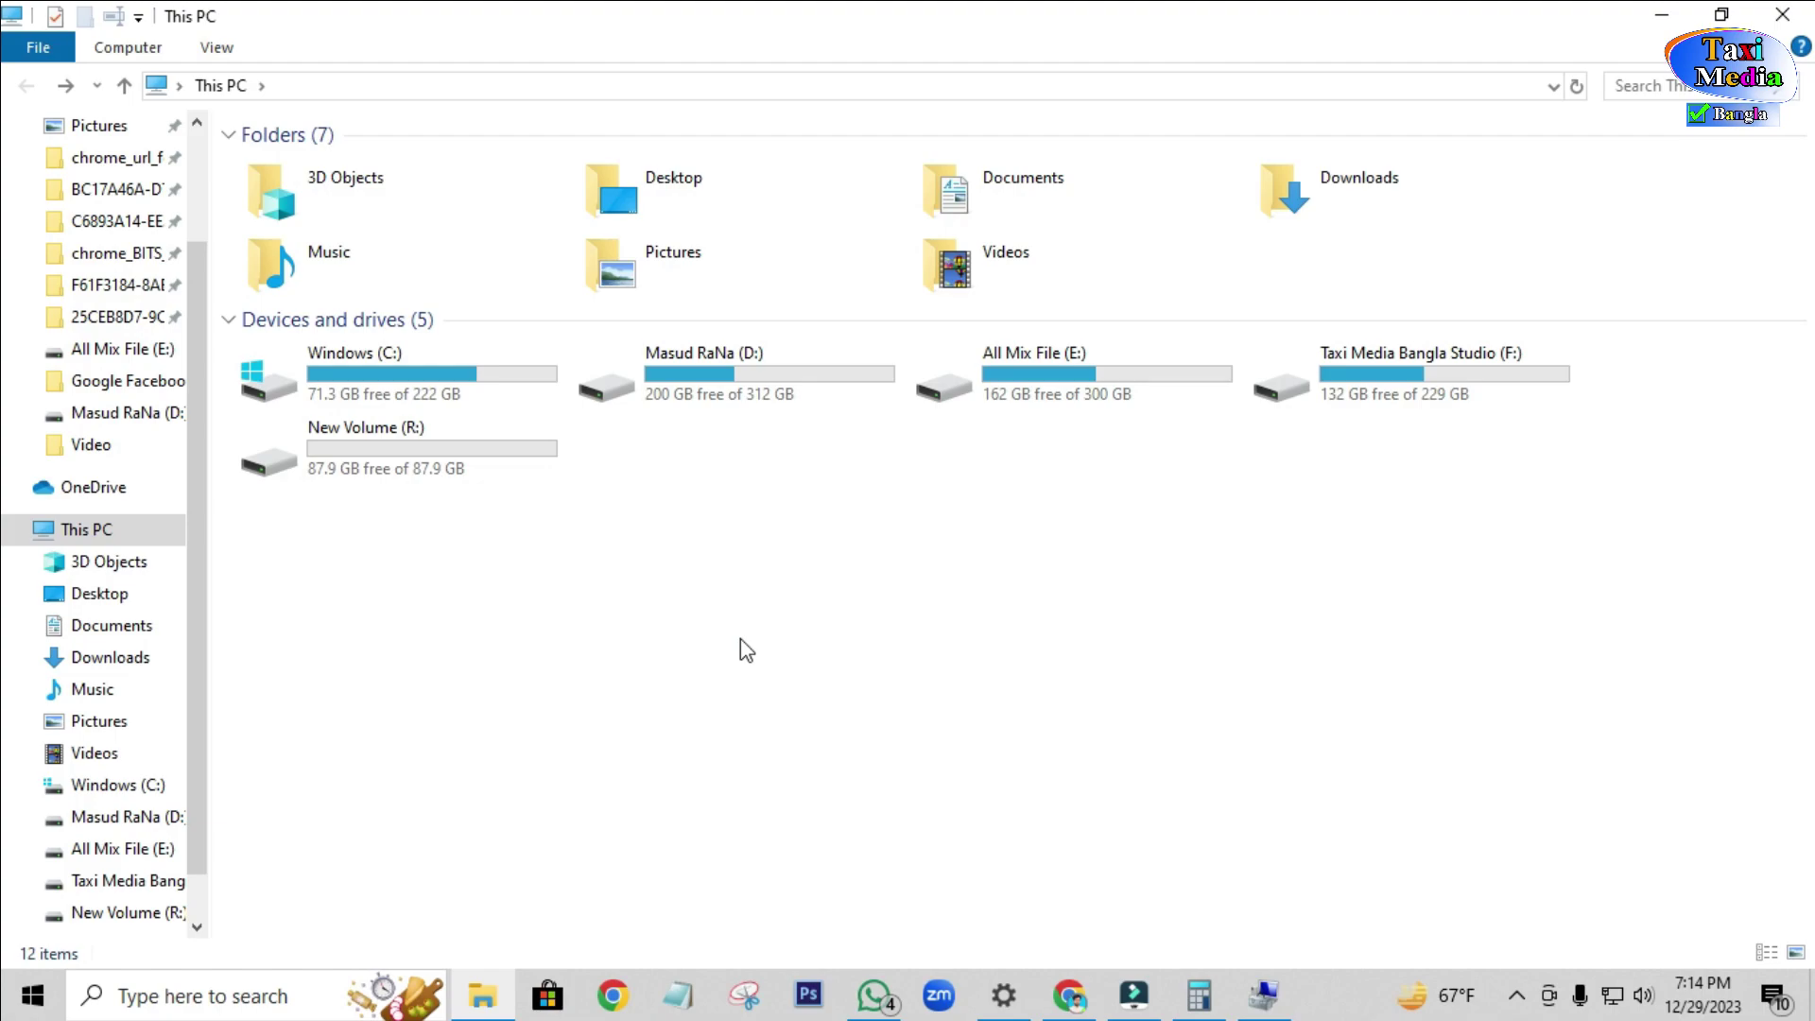
click(409, 475)
double_click(408, 475)
click(36, 91)
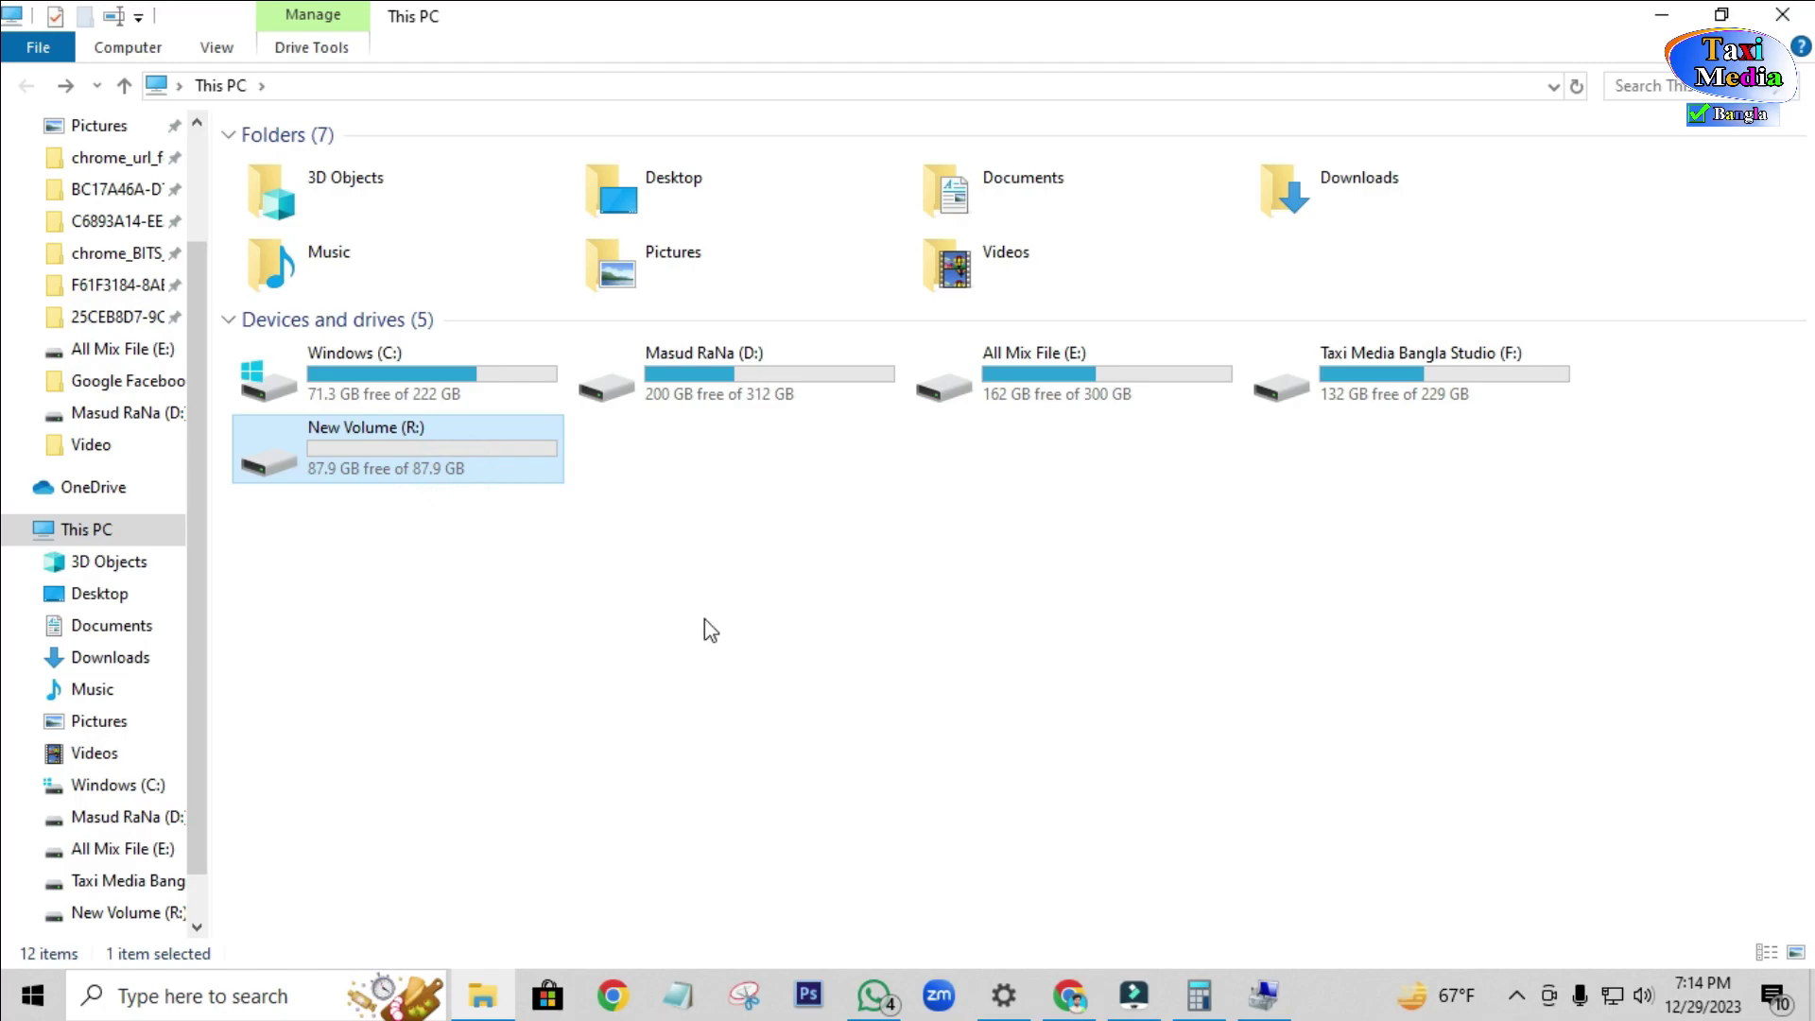
Capture the drives section of This PC, outline the first row of drives and New Volume (R:) with red rectangles, and discard the capture.
key(Print)
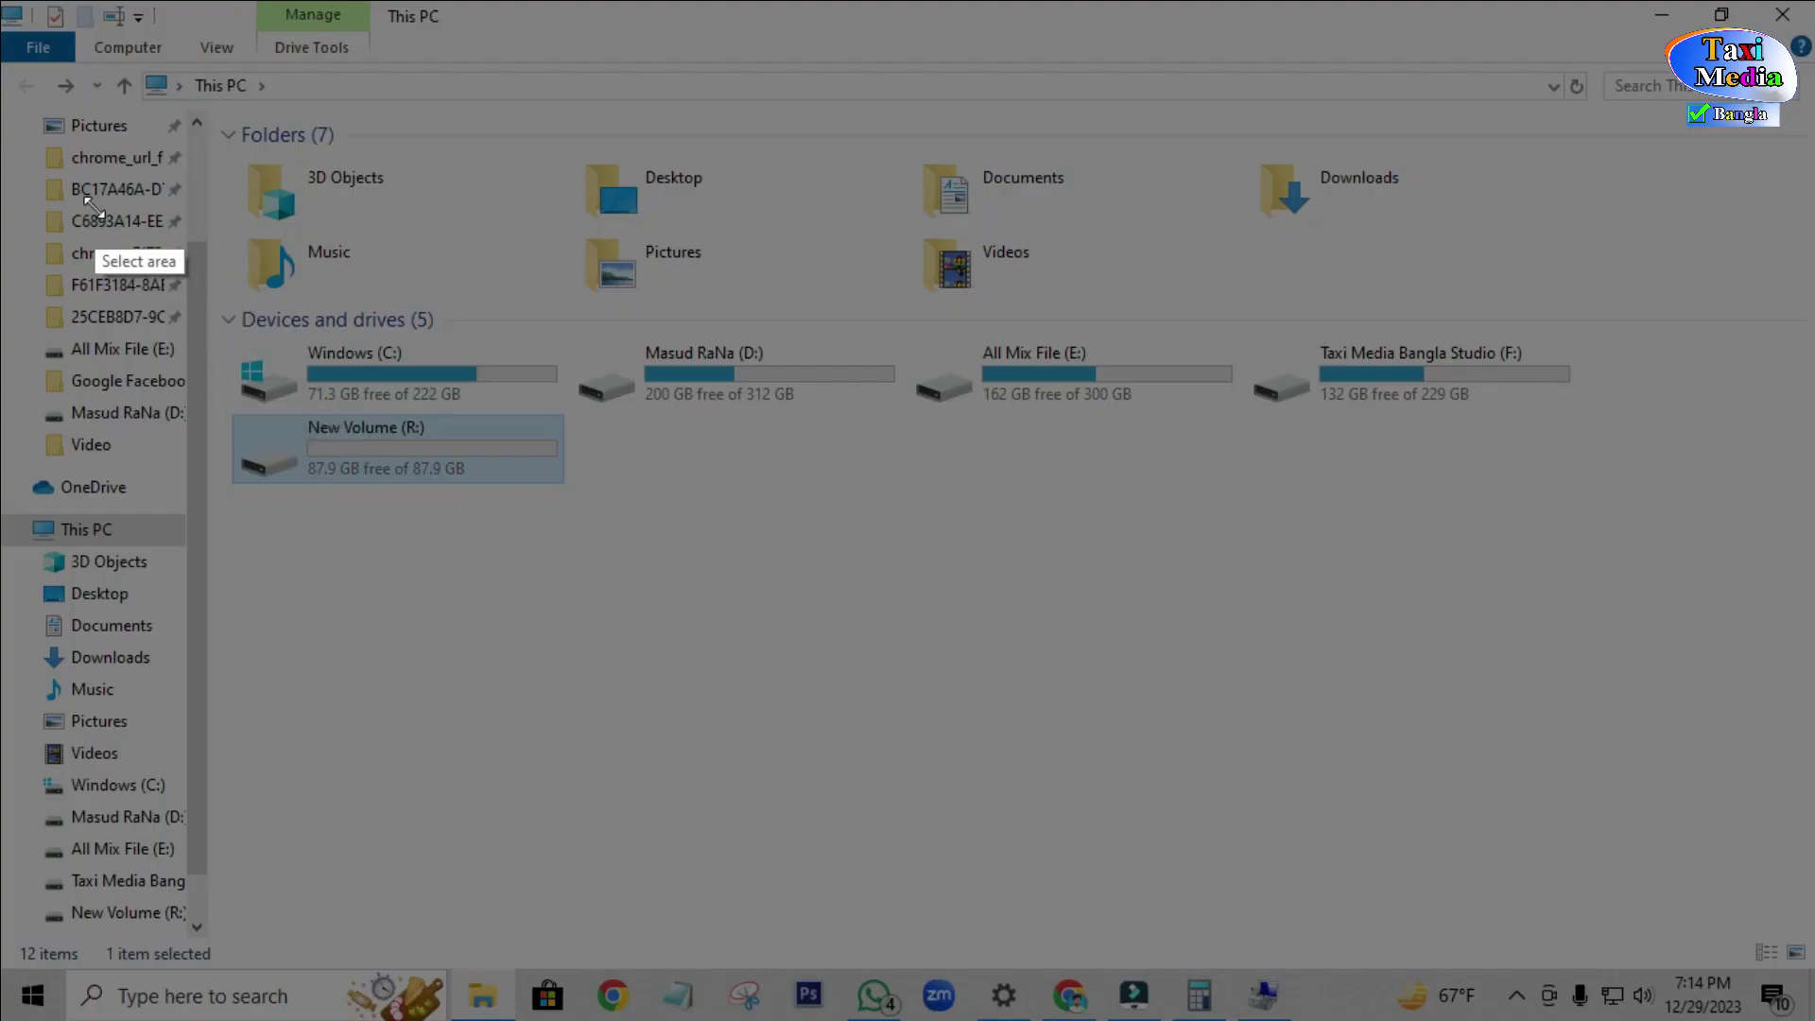
drag(94, 205, 1727, 828)
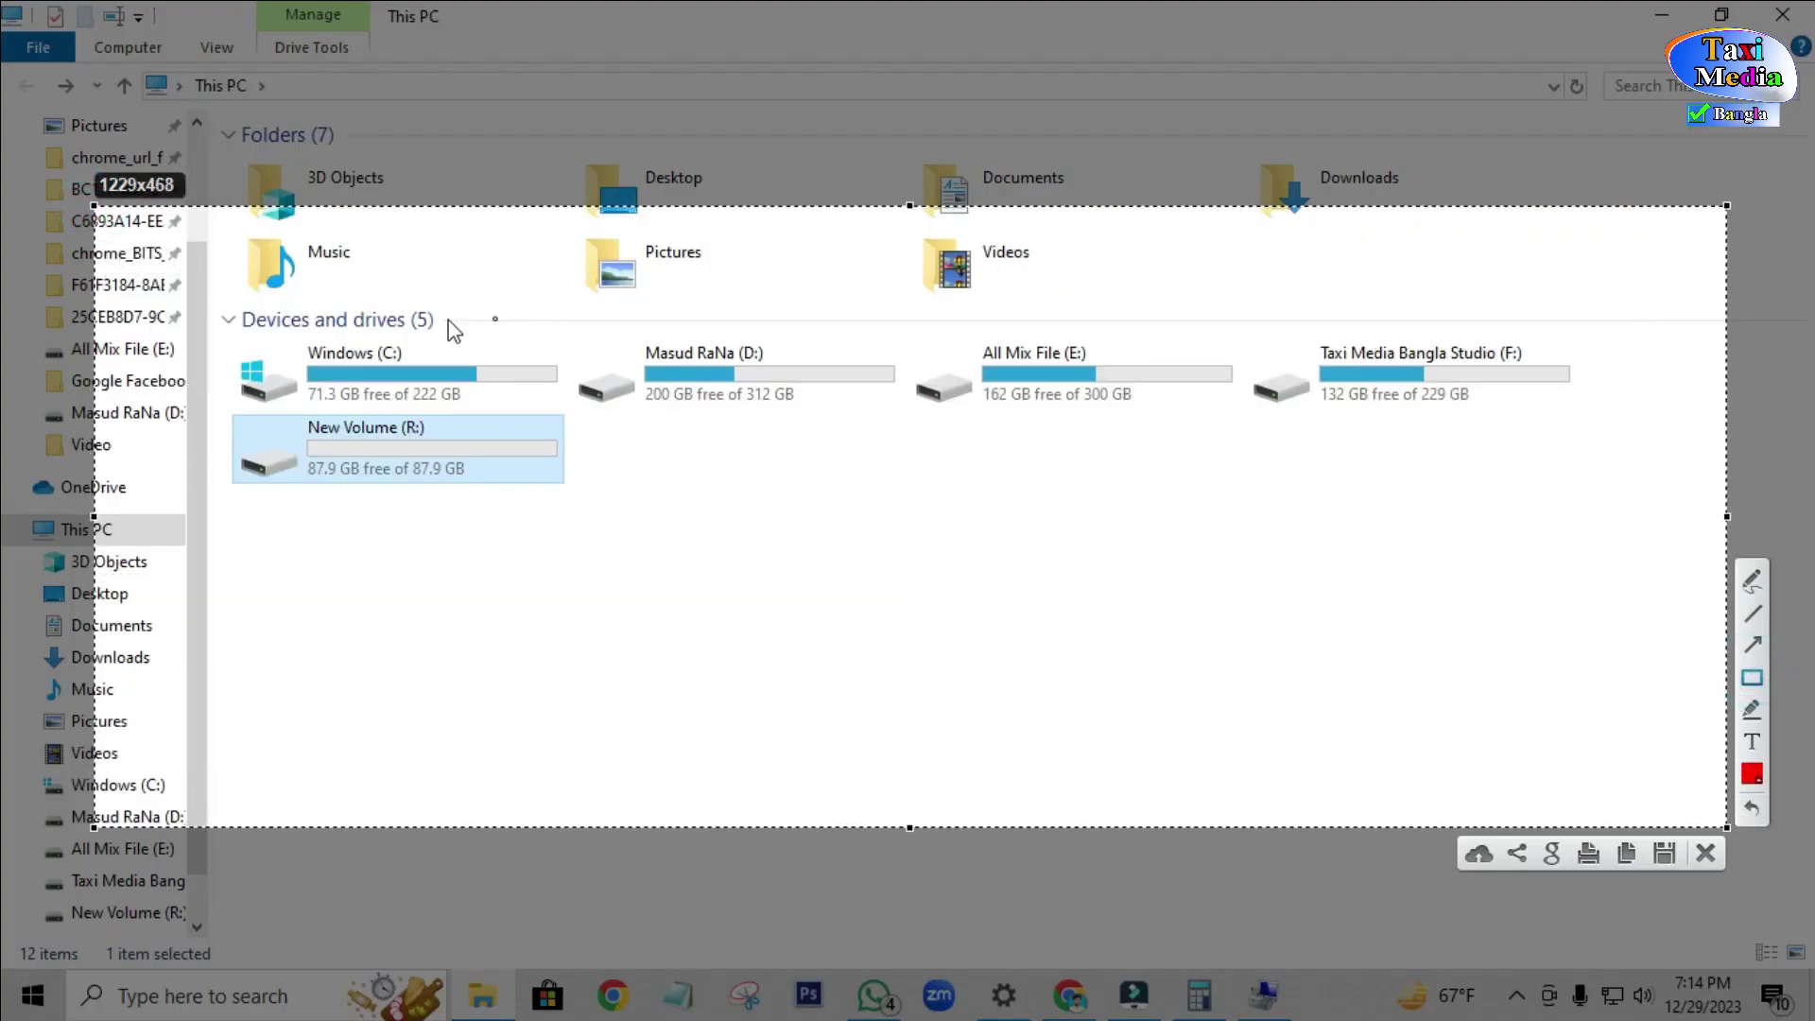
mouse_move(236, 329)
mouse_down()
mouse_move(1600, 616)
mouse_move(1588, 553)
mouse_move(1617, 538)
mouse_up()
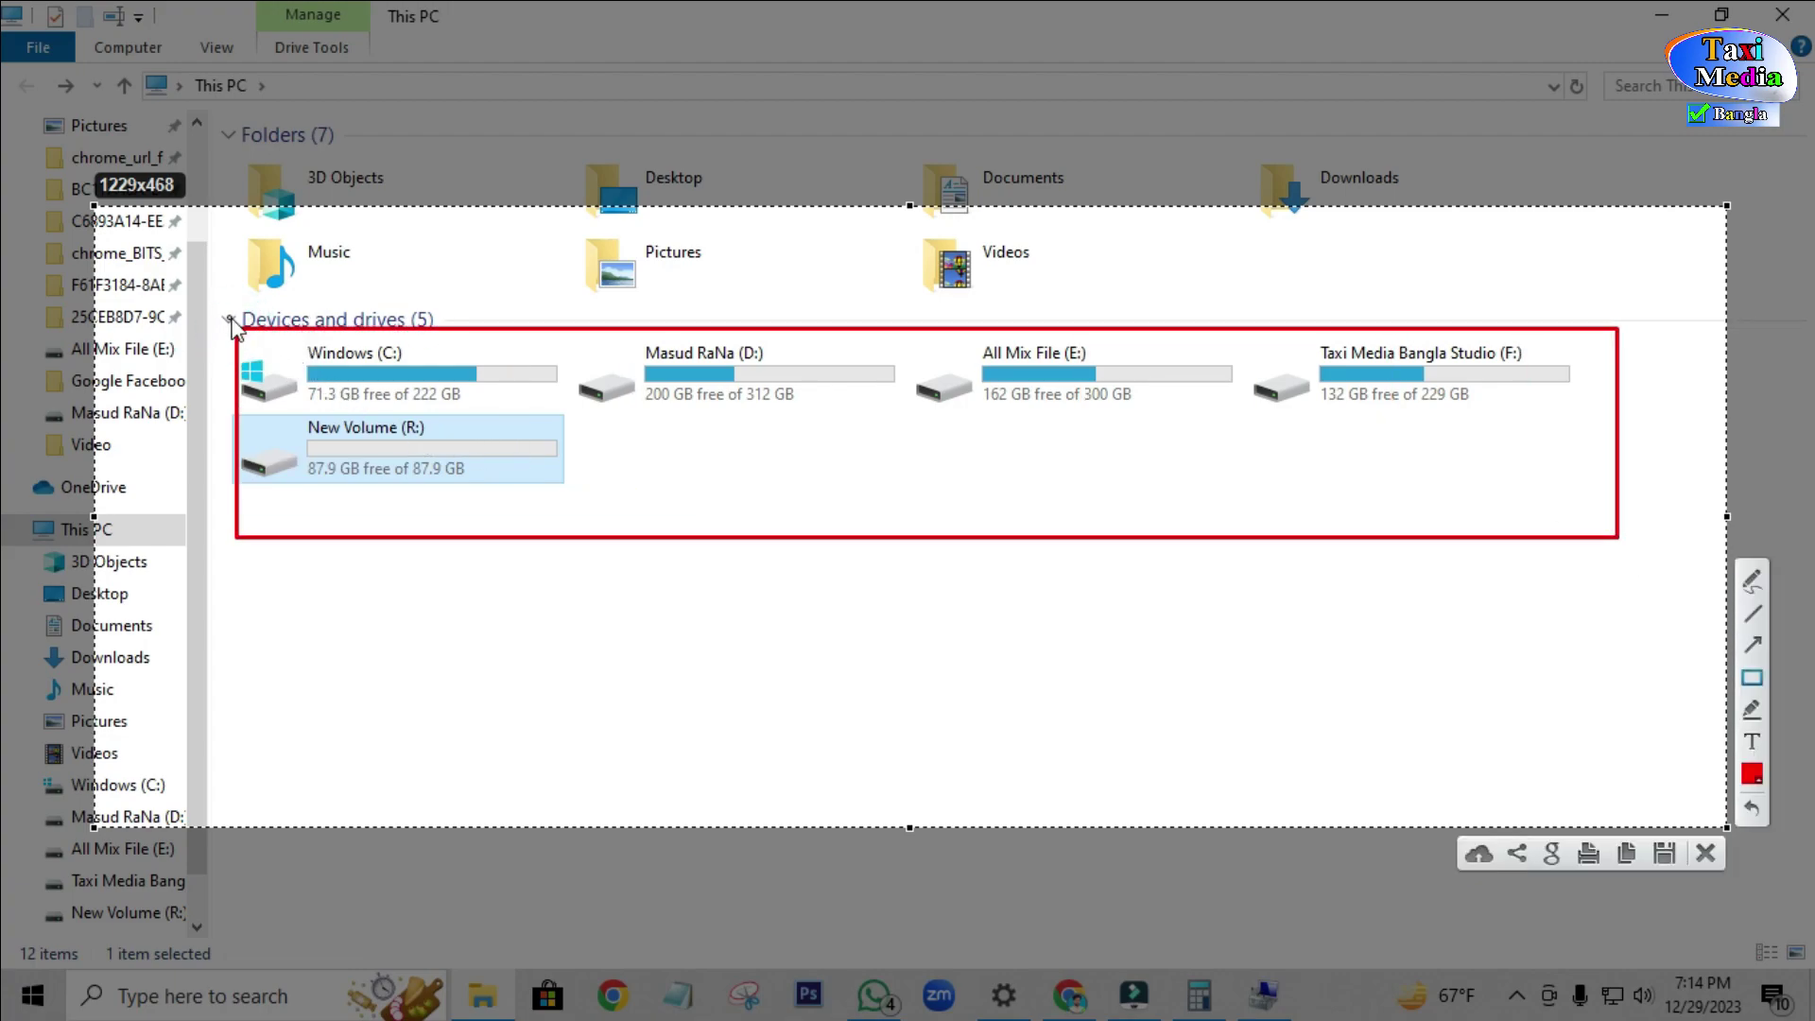
drag(238, 329, 1626, 420)
drag(246, 428, 597, 552)
click(1704, 853)
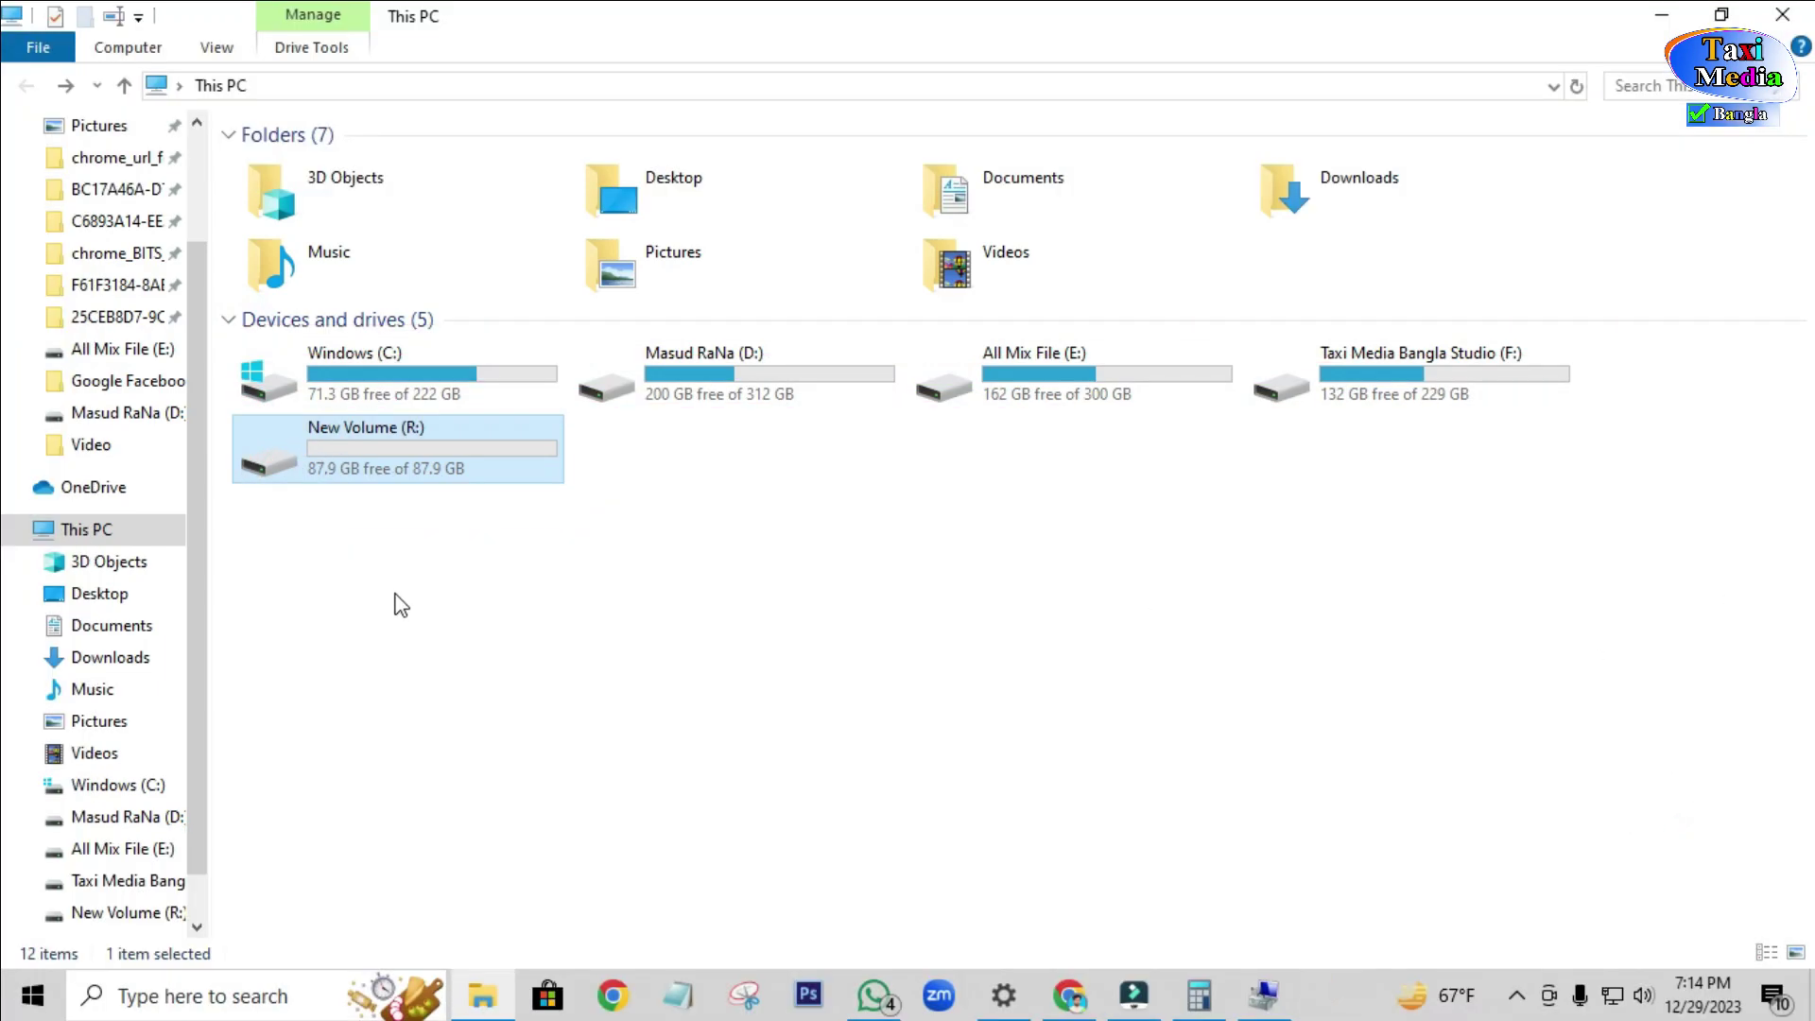
Rename New Volume (R:) with the owner's name, grant administrator permission for the change, and refresh This PC.
right_click(403, 450)
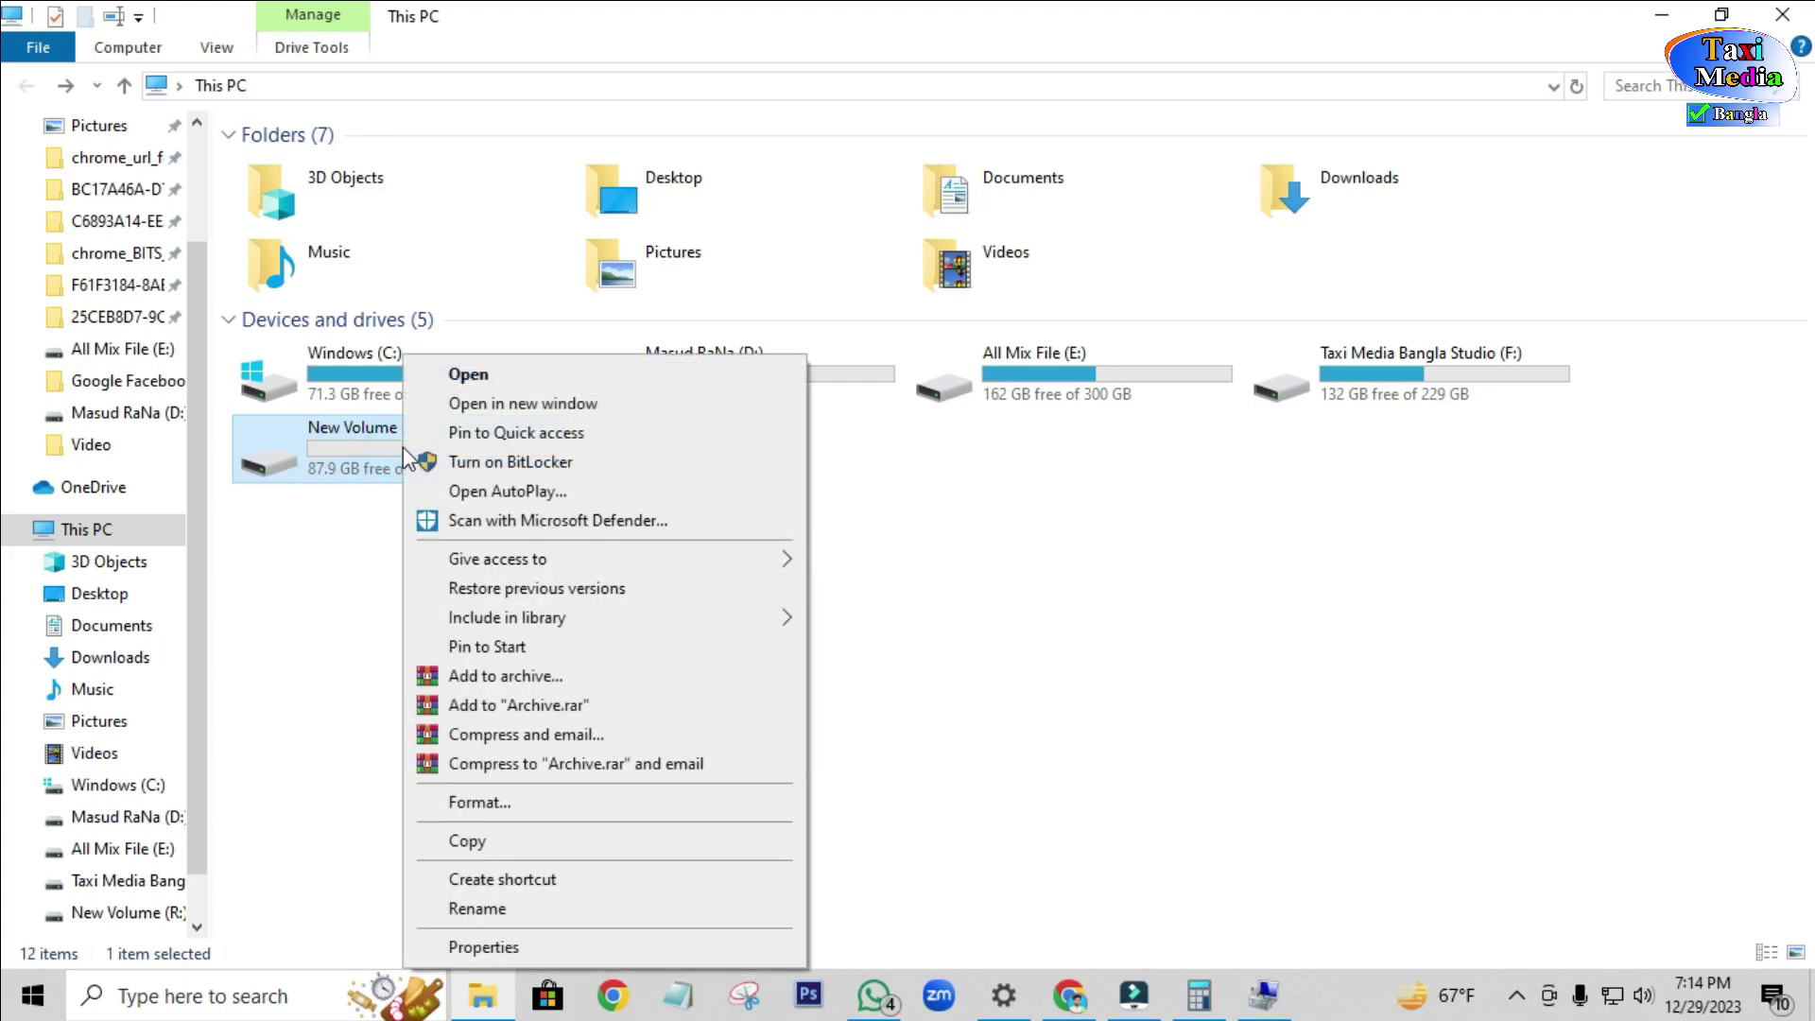
click(501, 913)
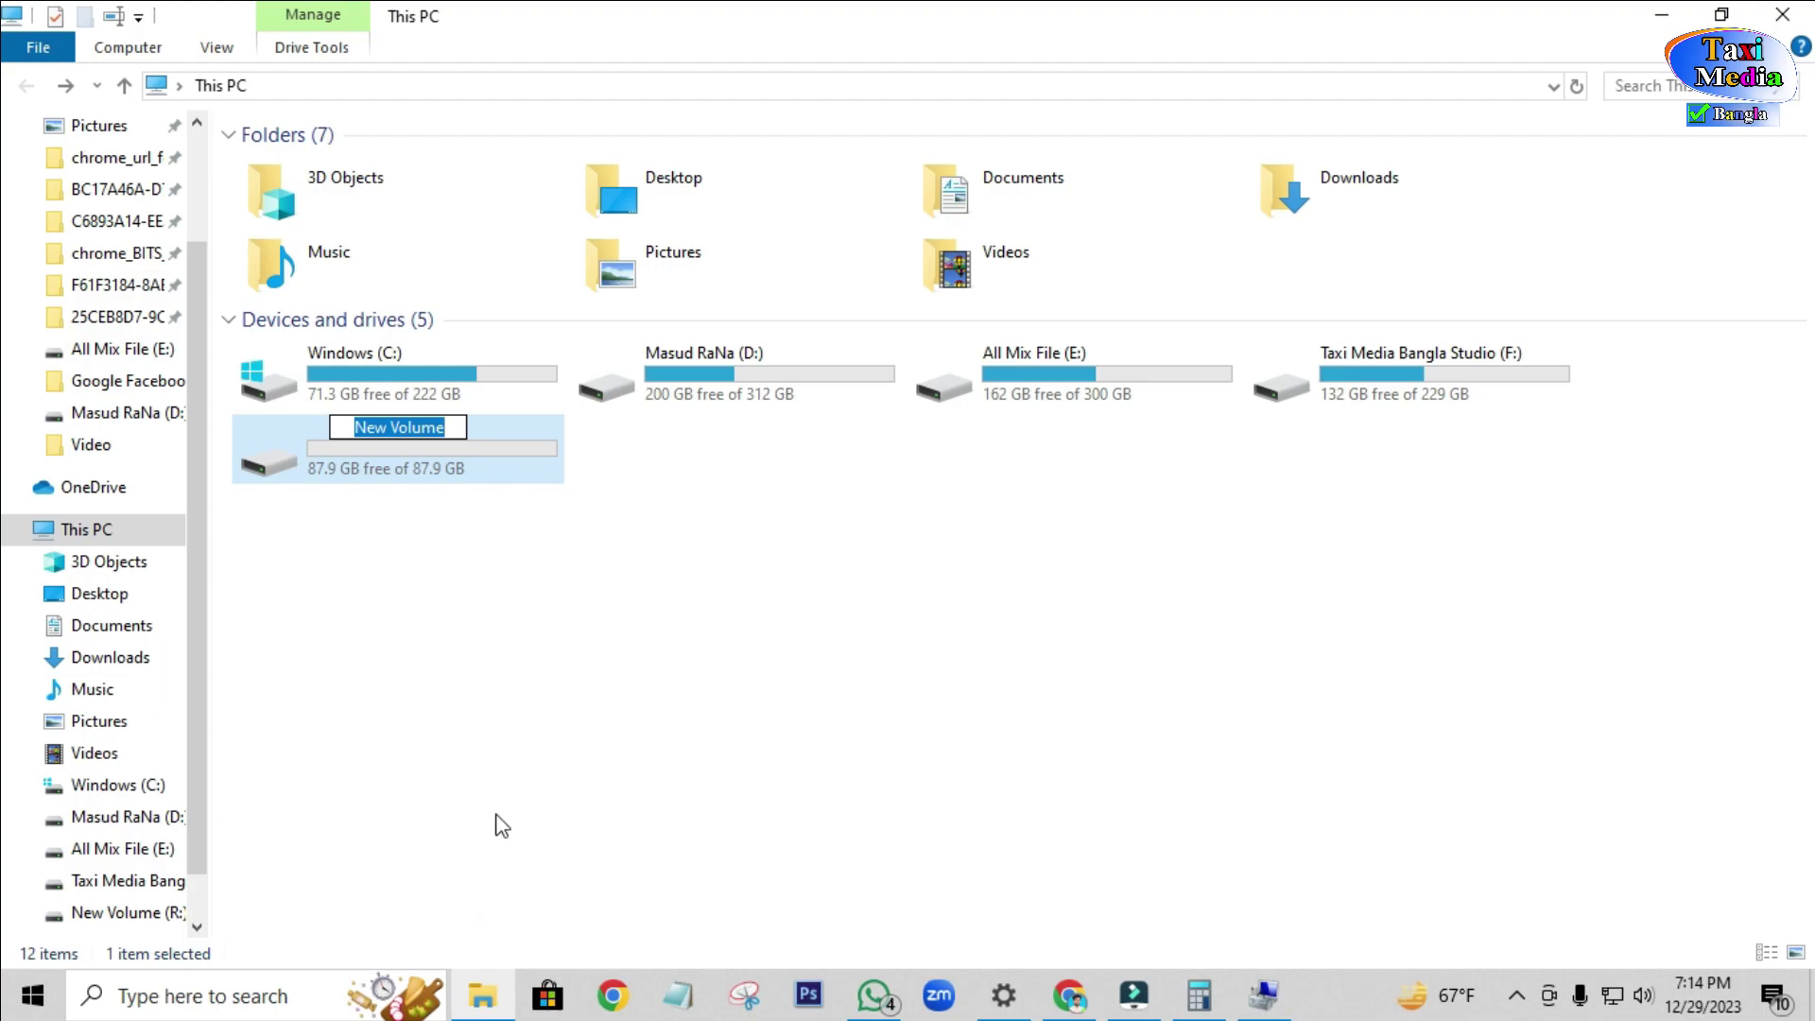
text(Rana)
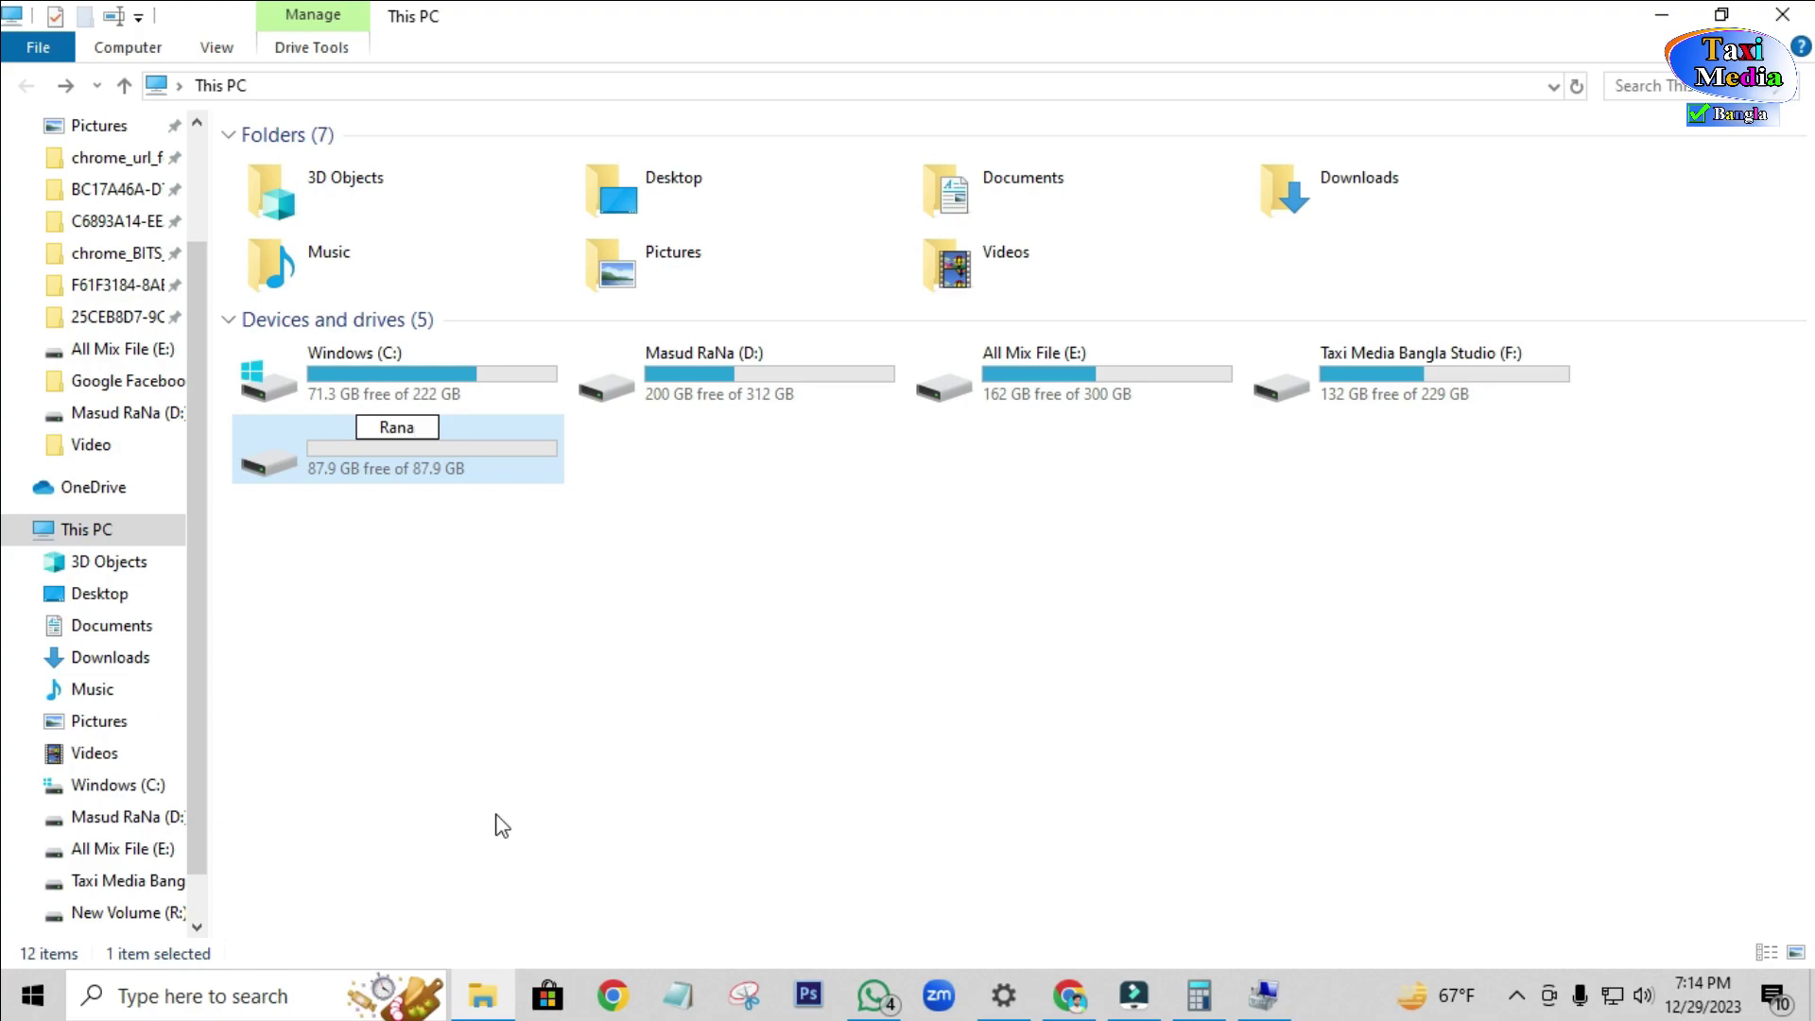
key(Return)
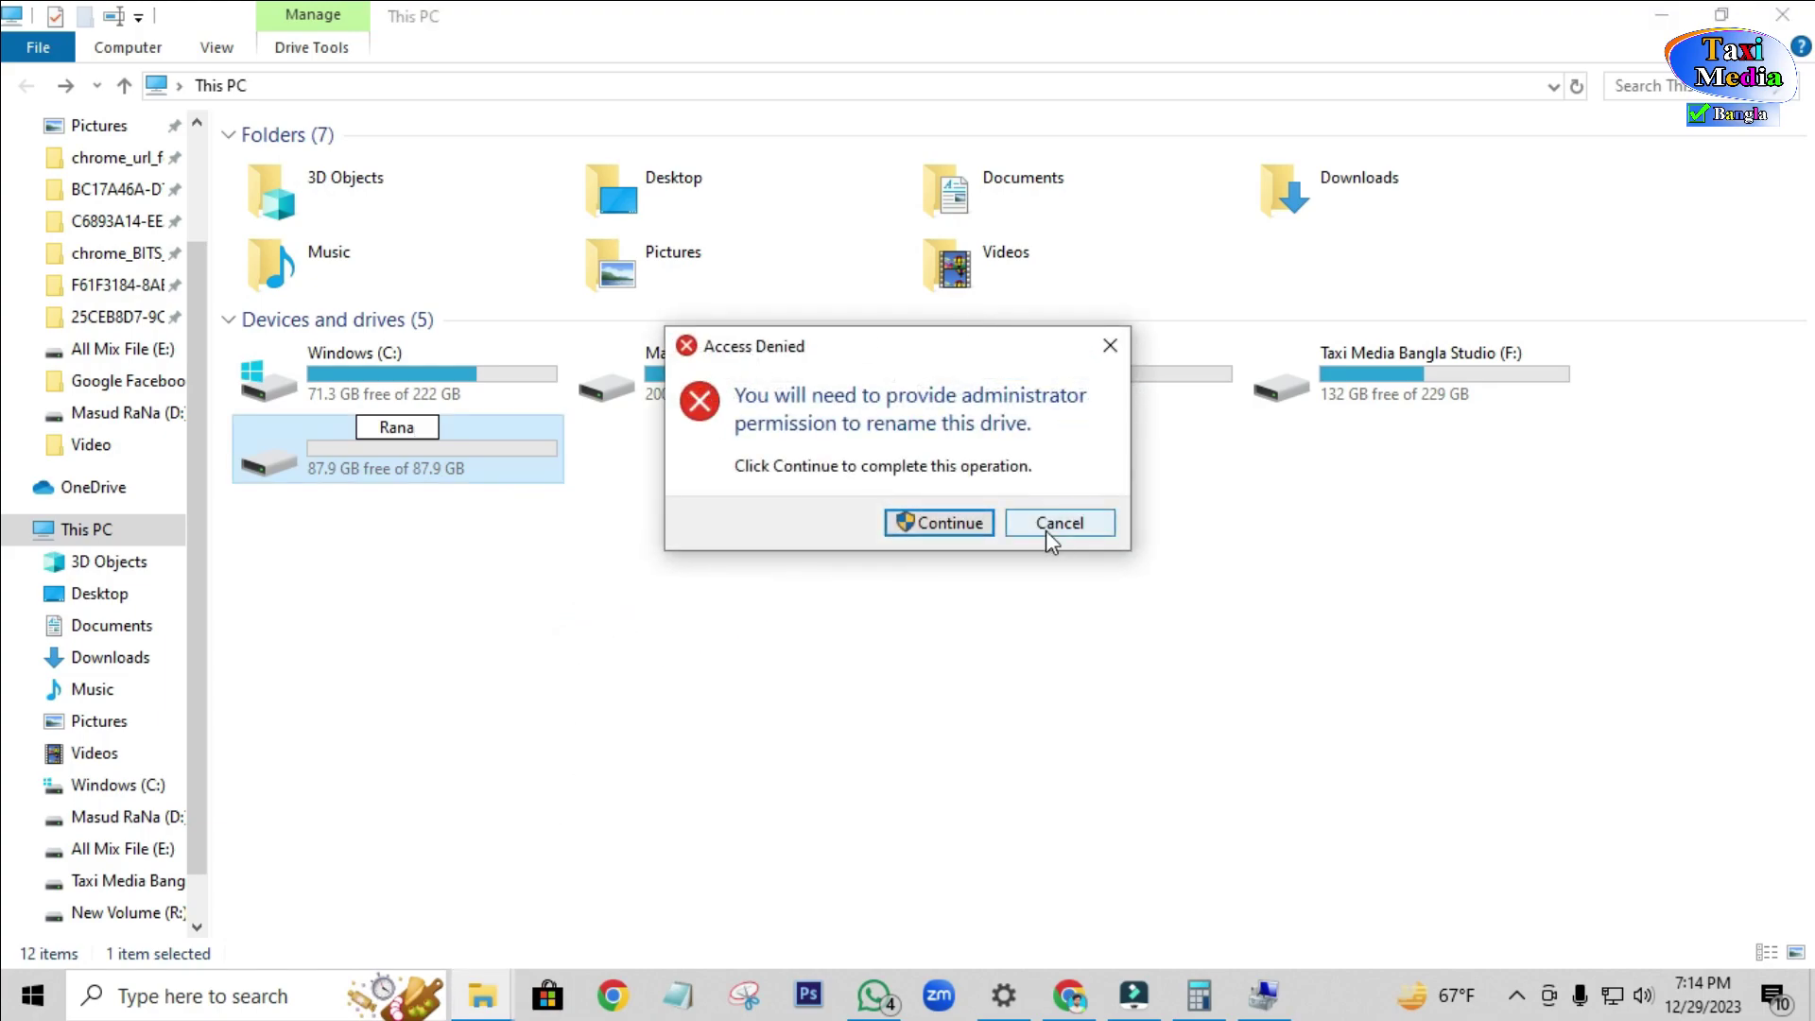
click(936, 522)
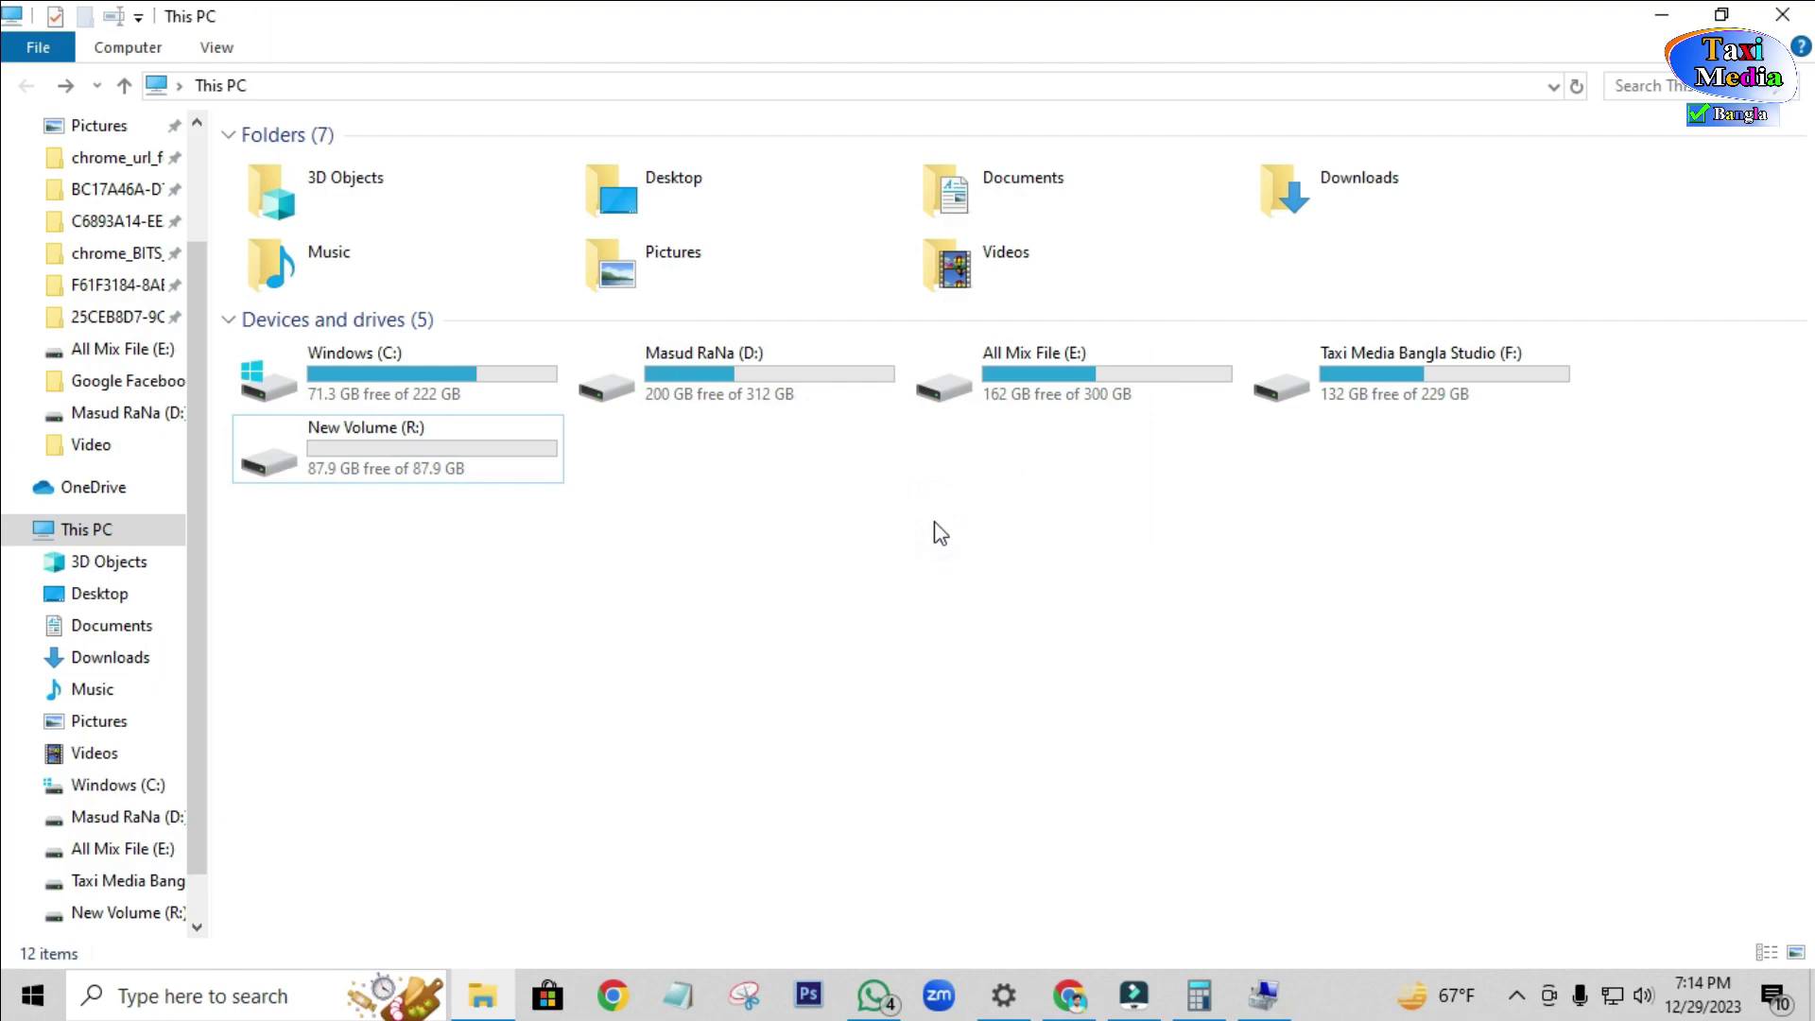
right_click(474, 546)
click(571, 650)
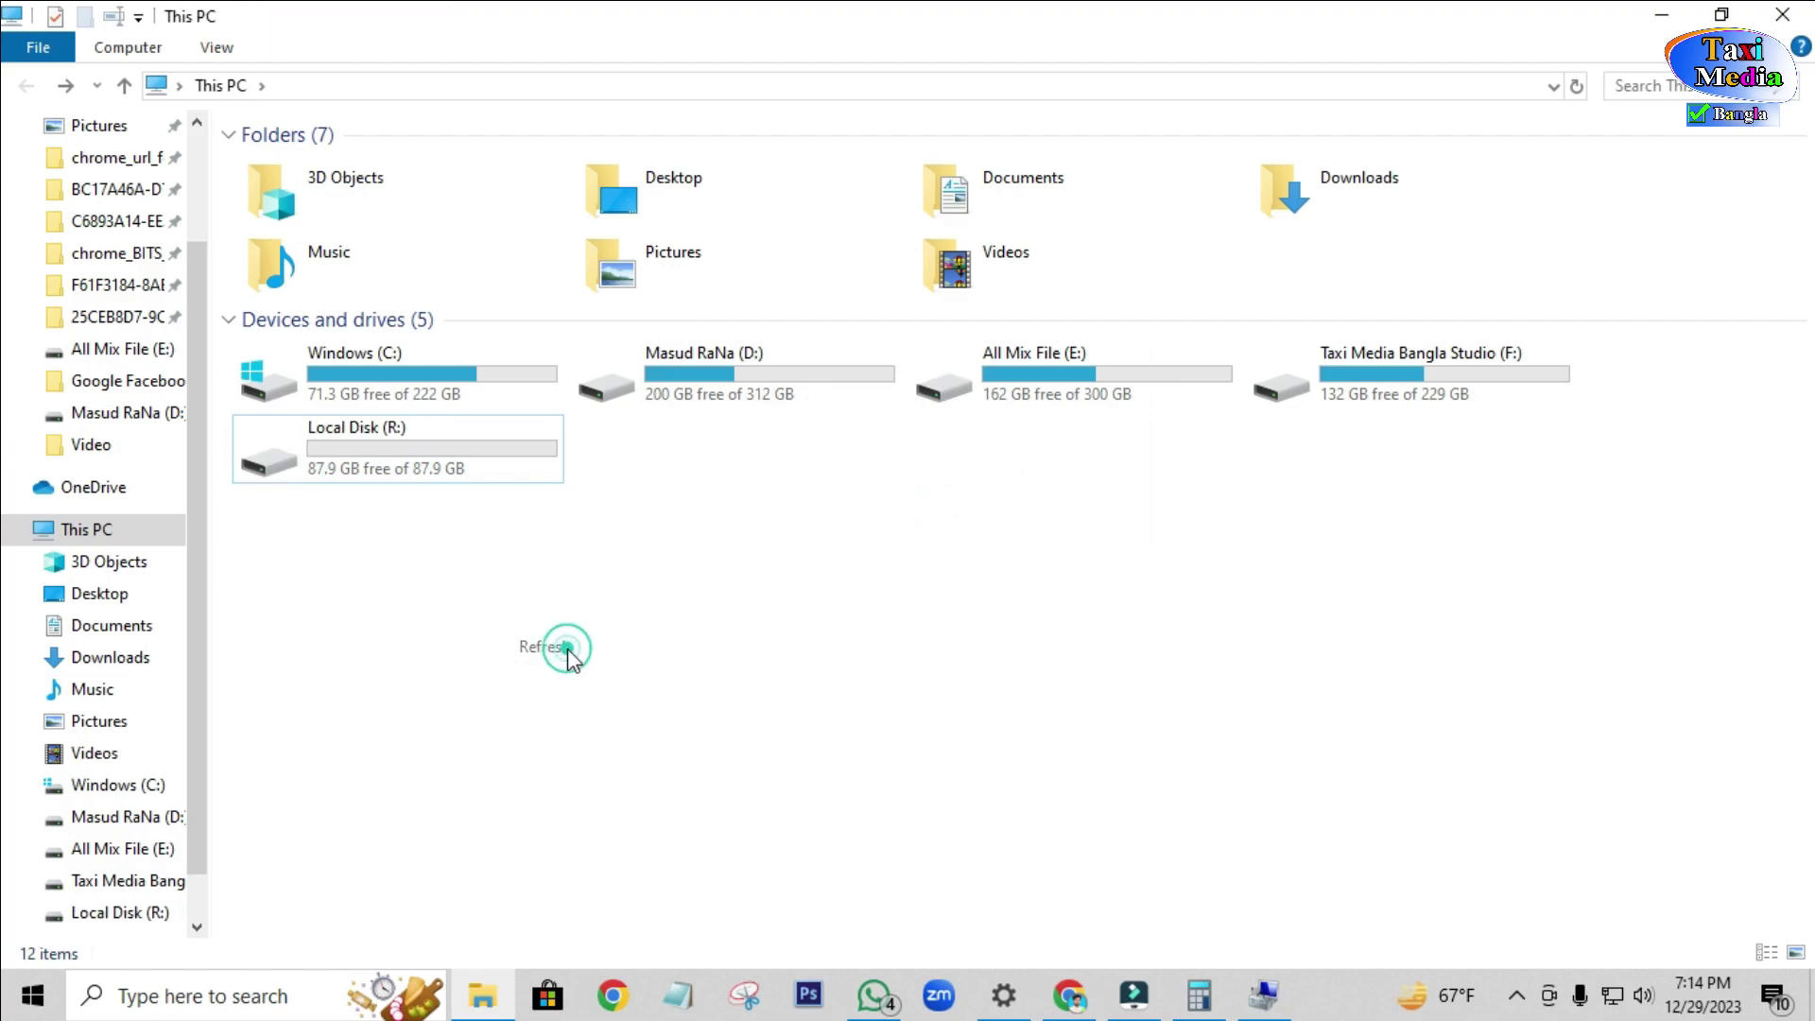
right_click(522, 588)
click(629, 716)
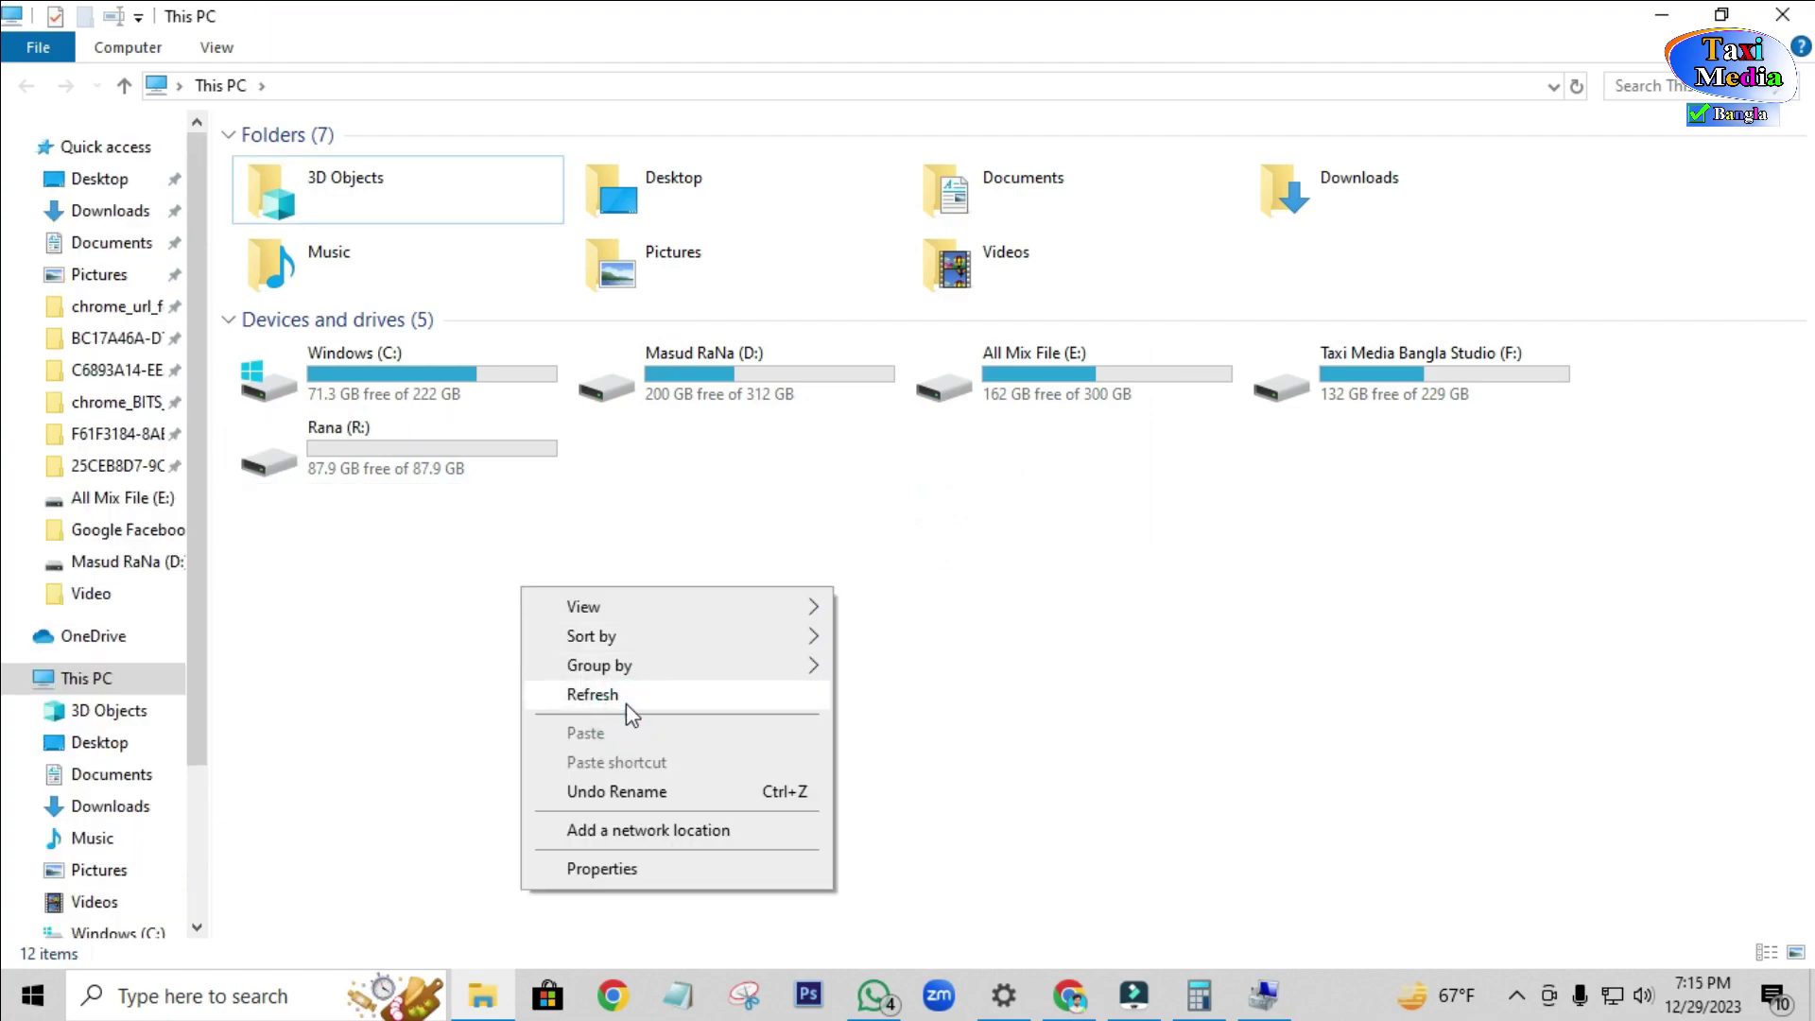
click(626, 704)
right_click(486, 554)
click(596, 665)
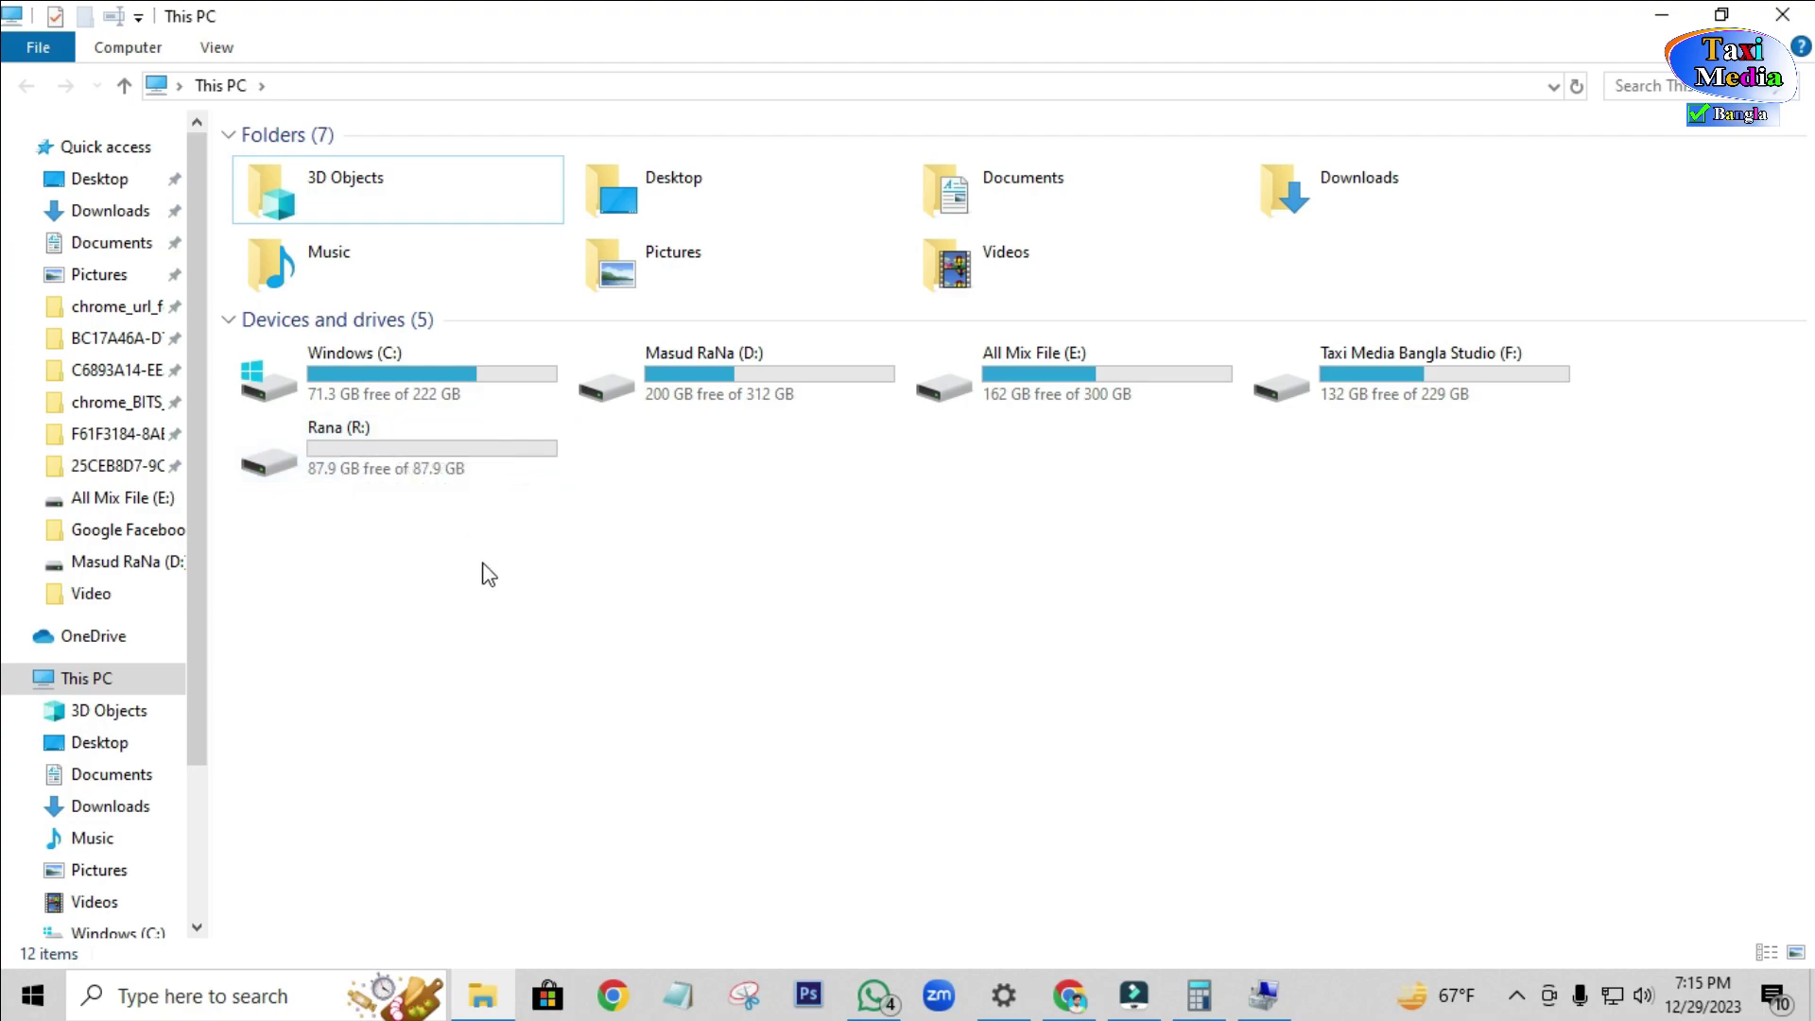
right_click(366, 416)
click(485, 907)
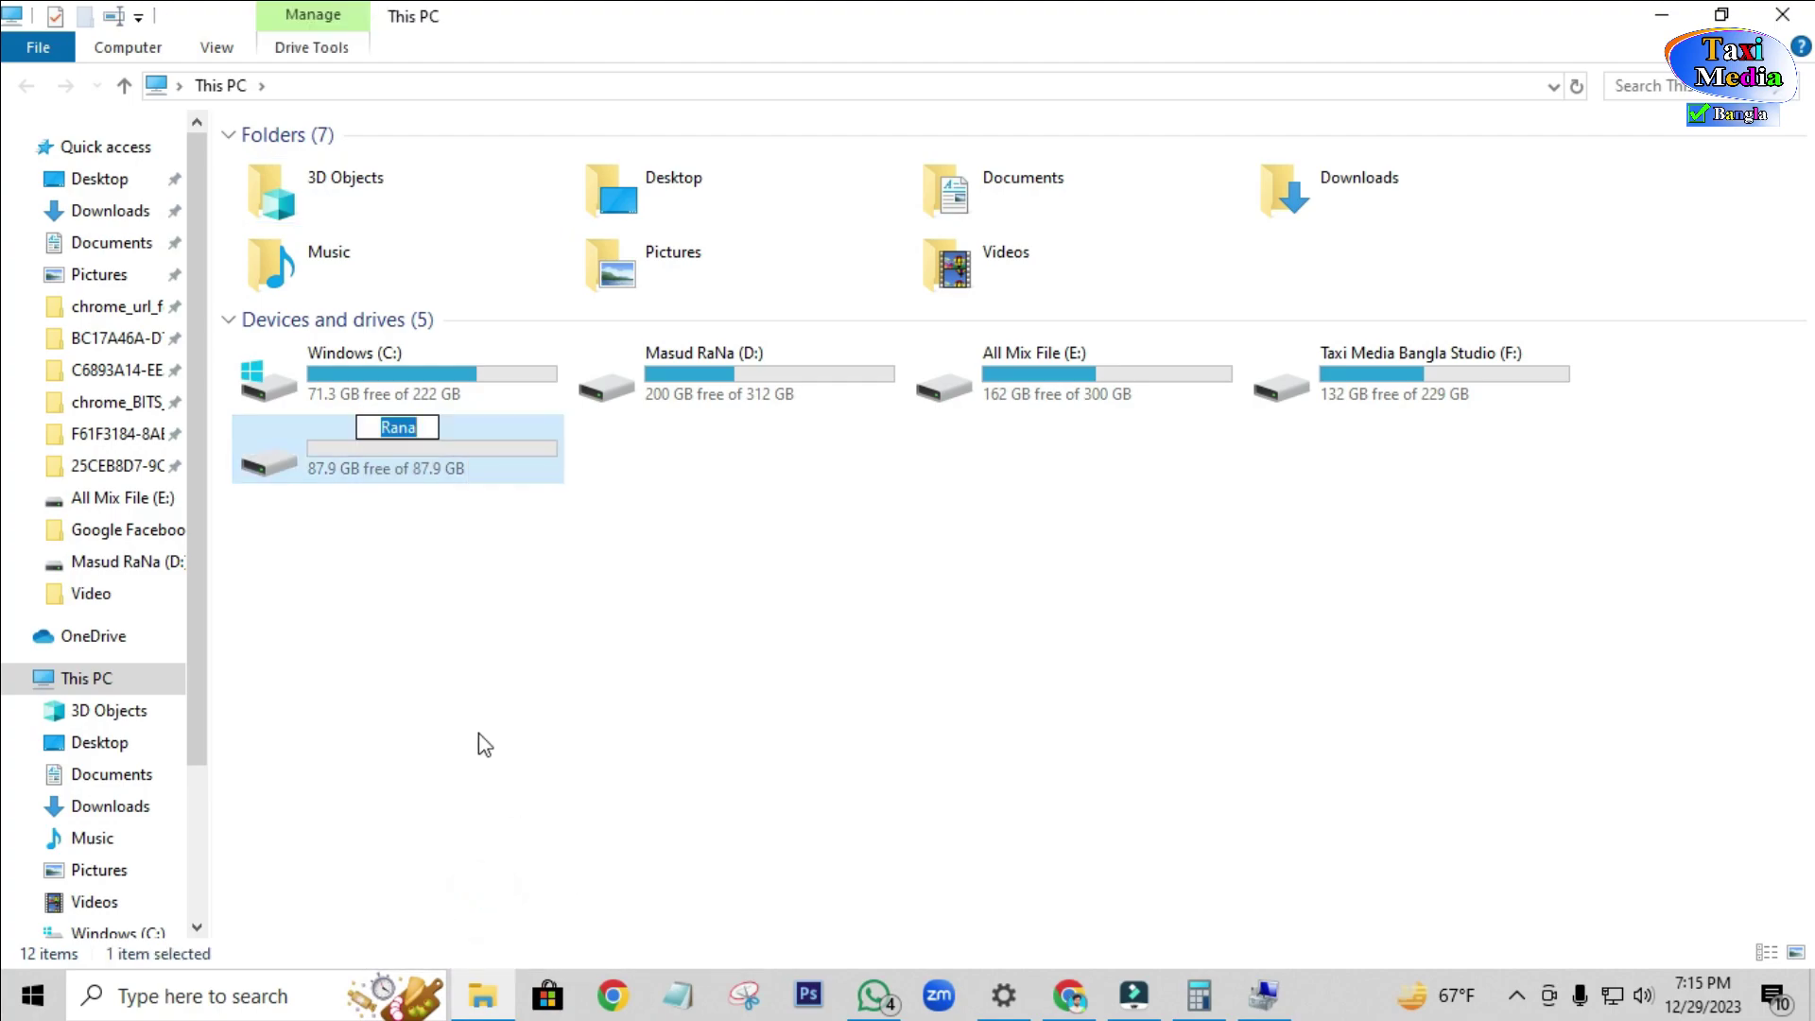
key(Return)
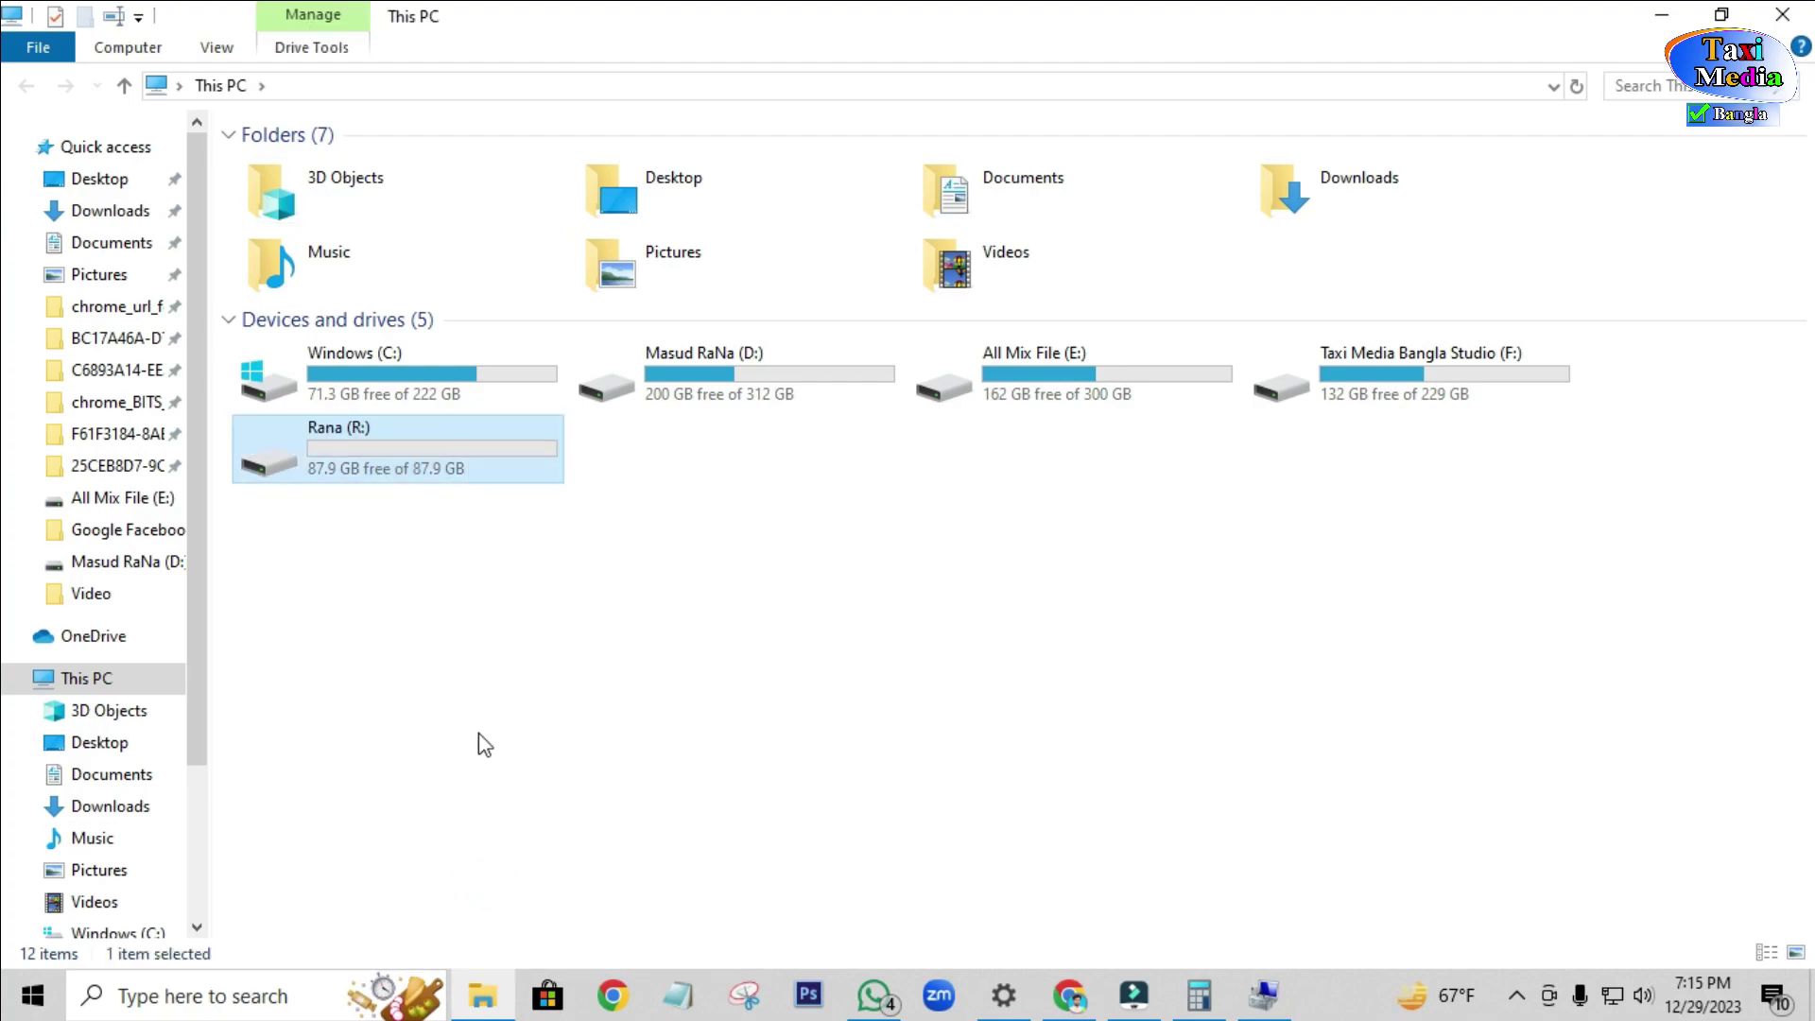
right_click(401, 481)
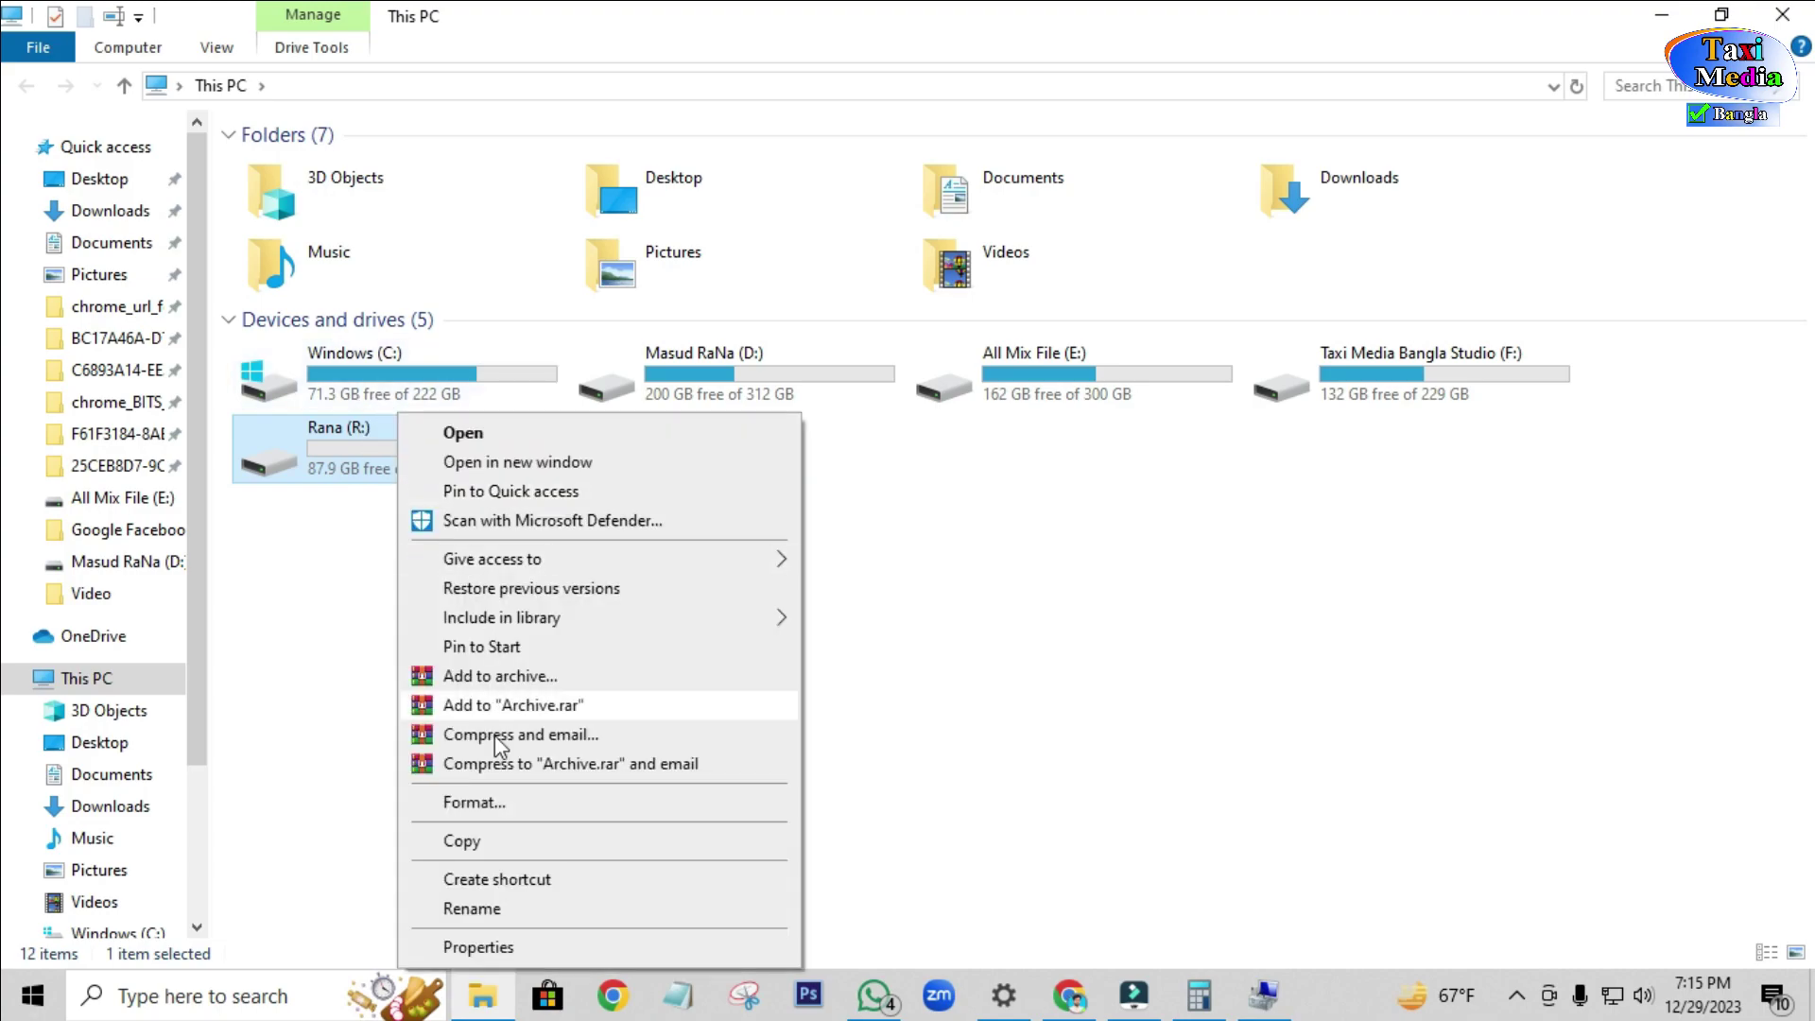
click(486, 906)
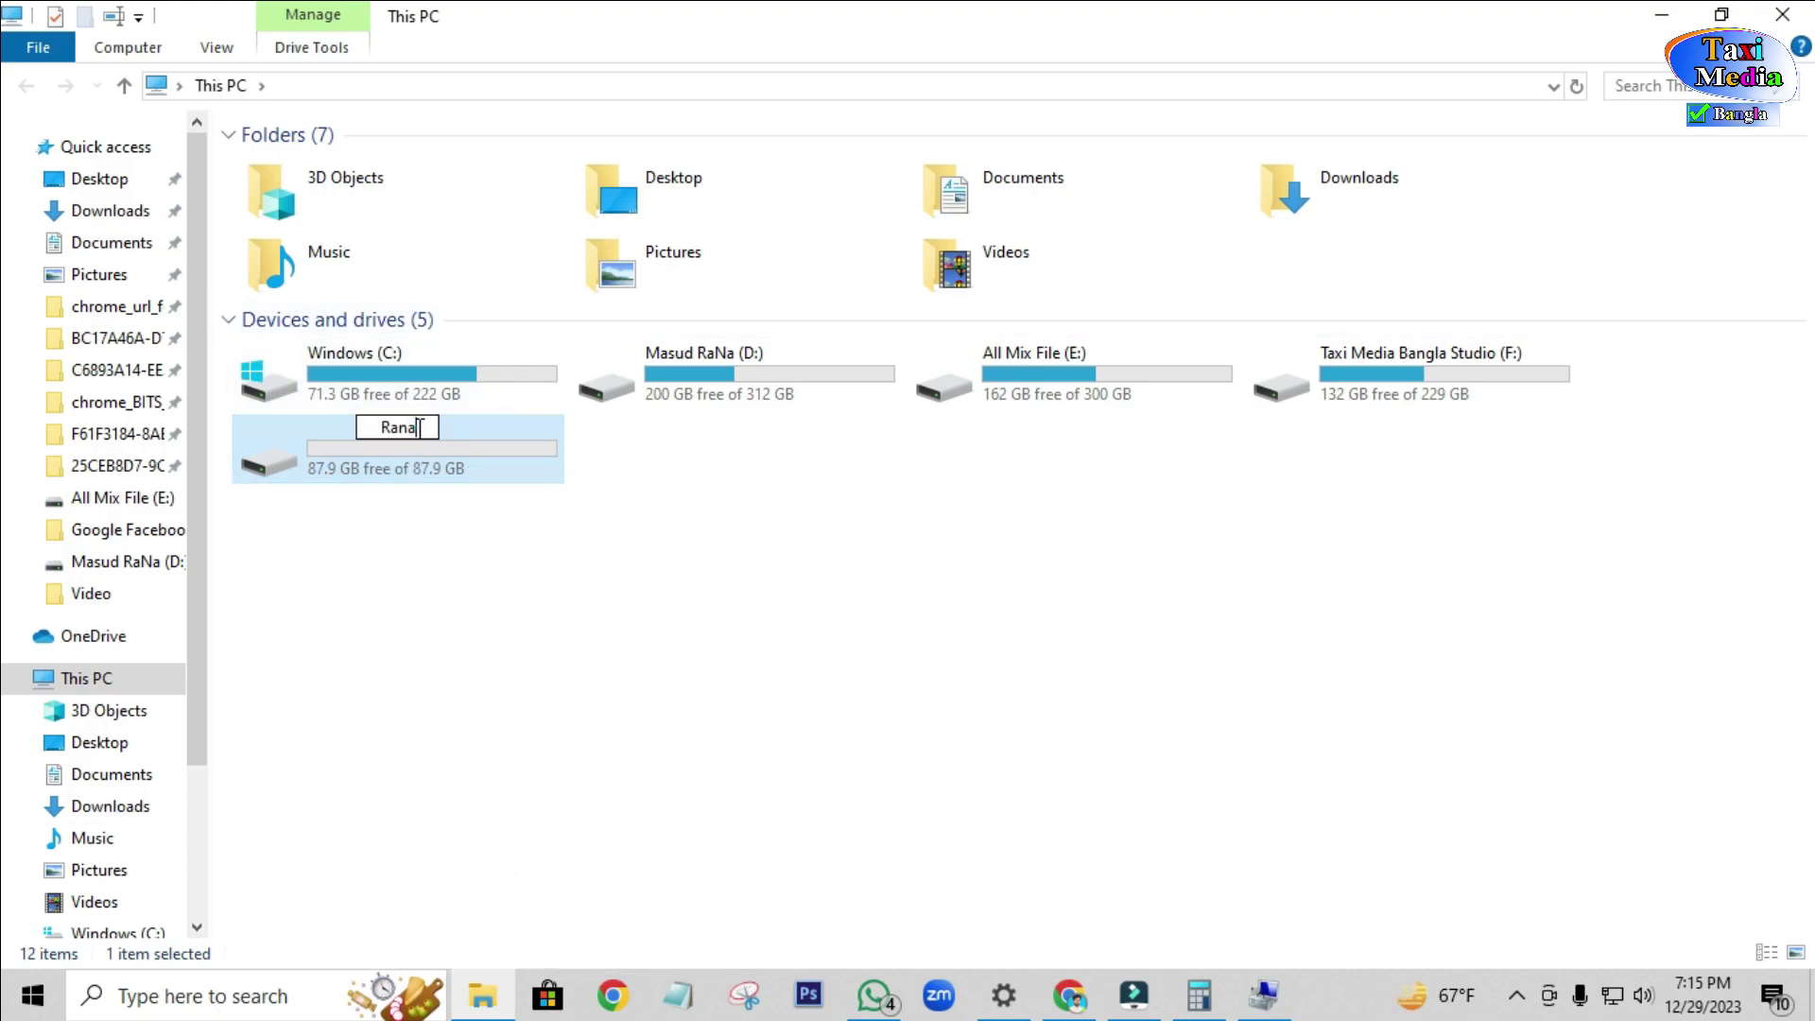
click(425, 600)
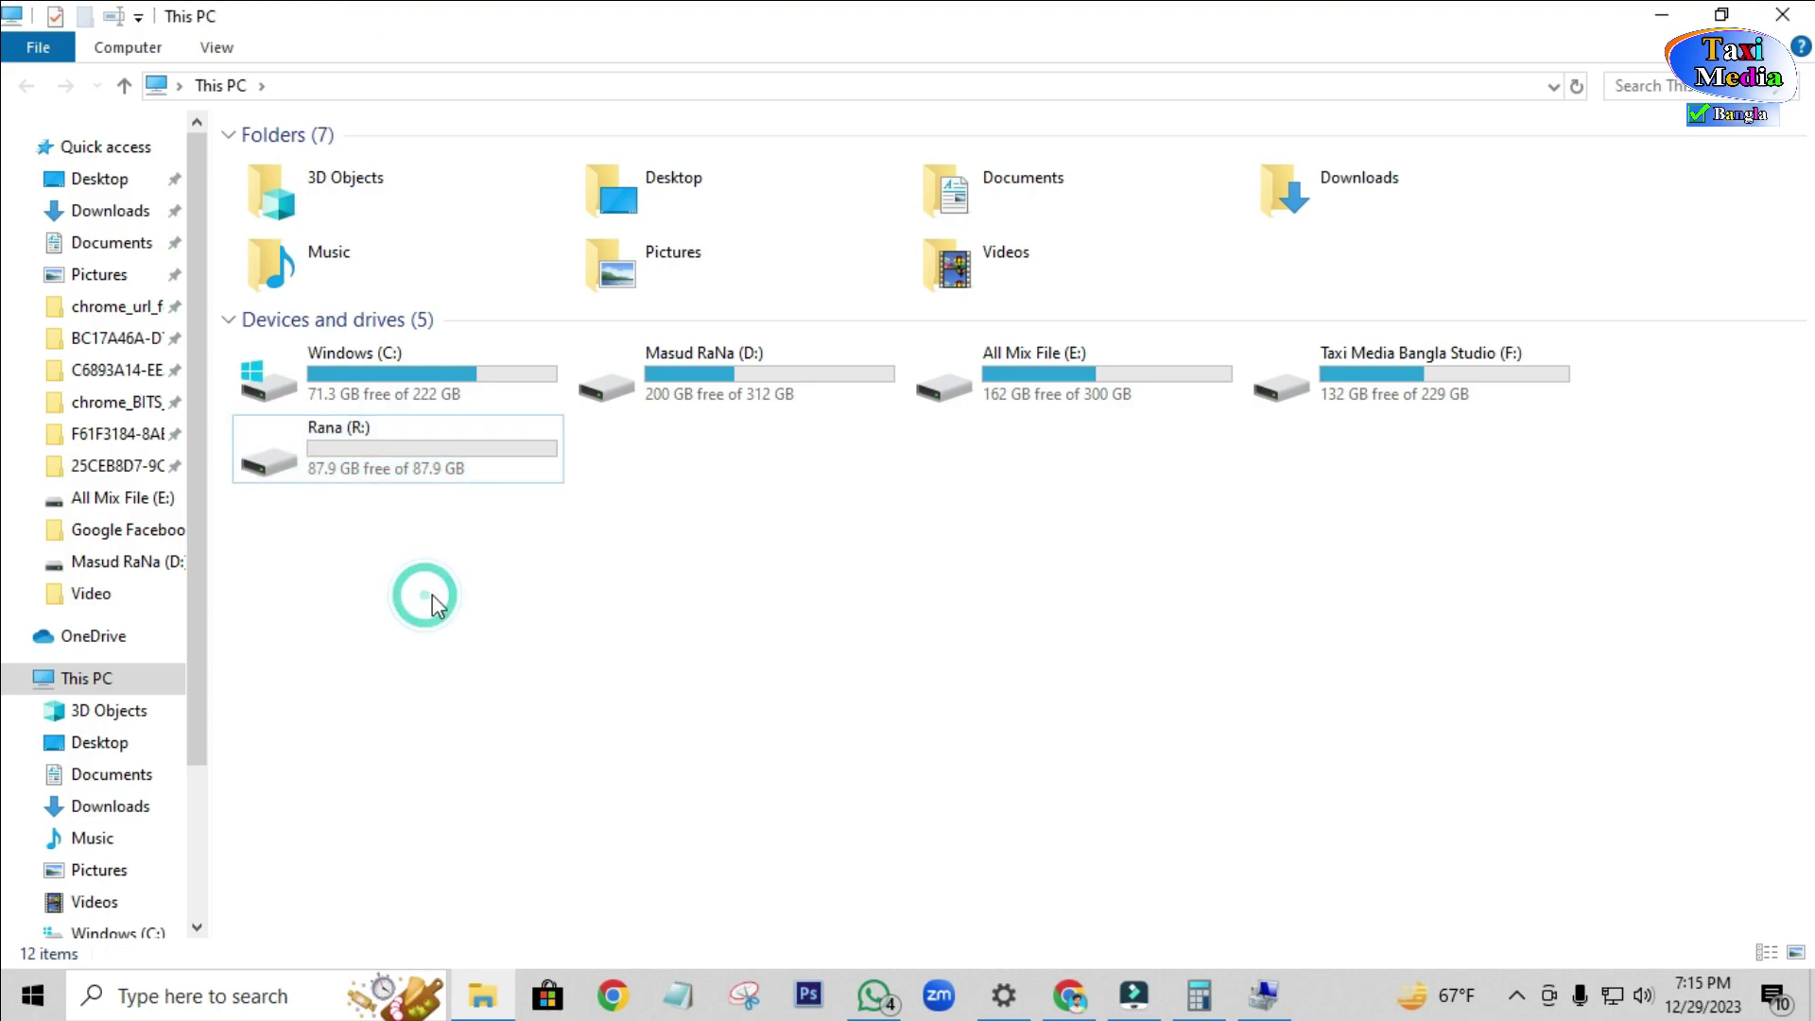
Refresh the drive list, close the This PC window and refresh the desktop.
right_click(433, 592)
click(535, 696)
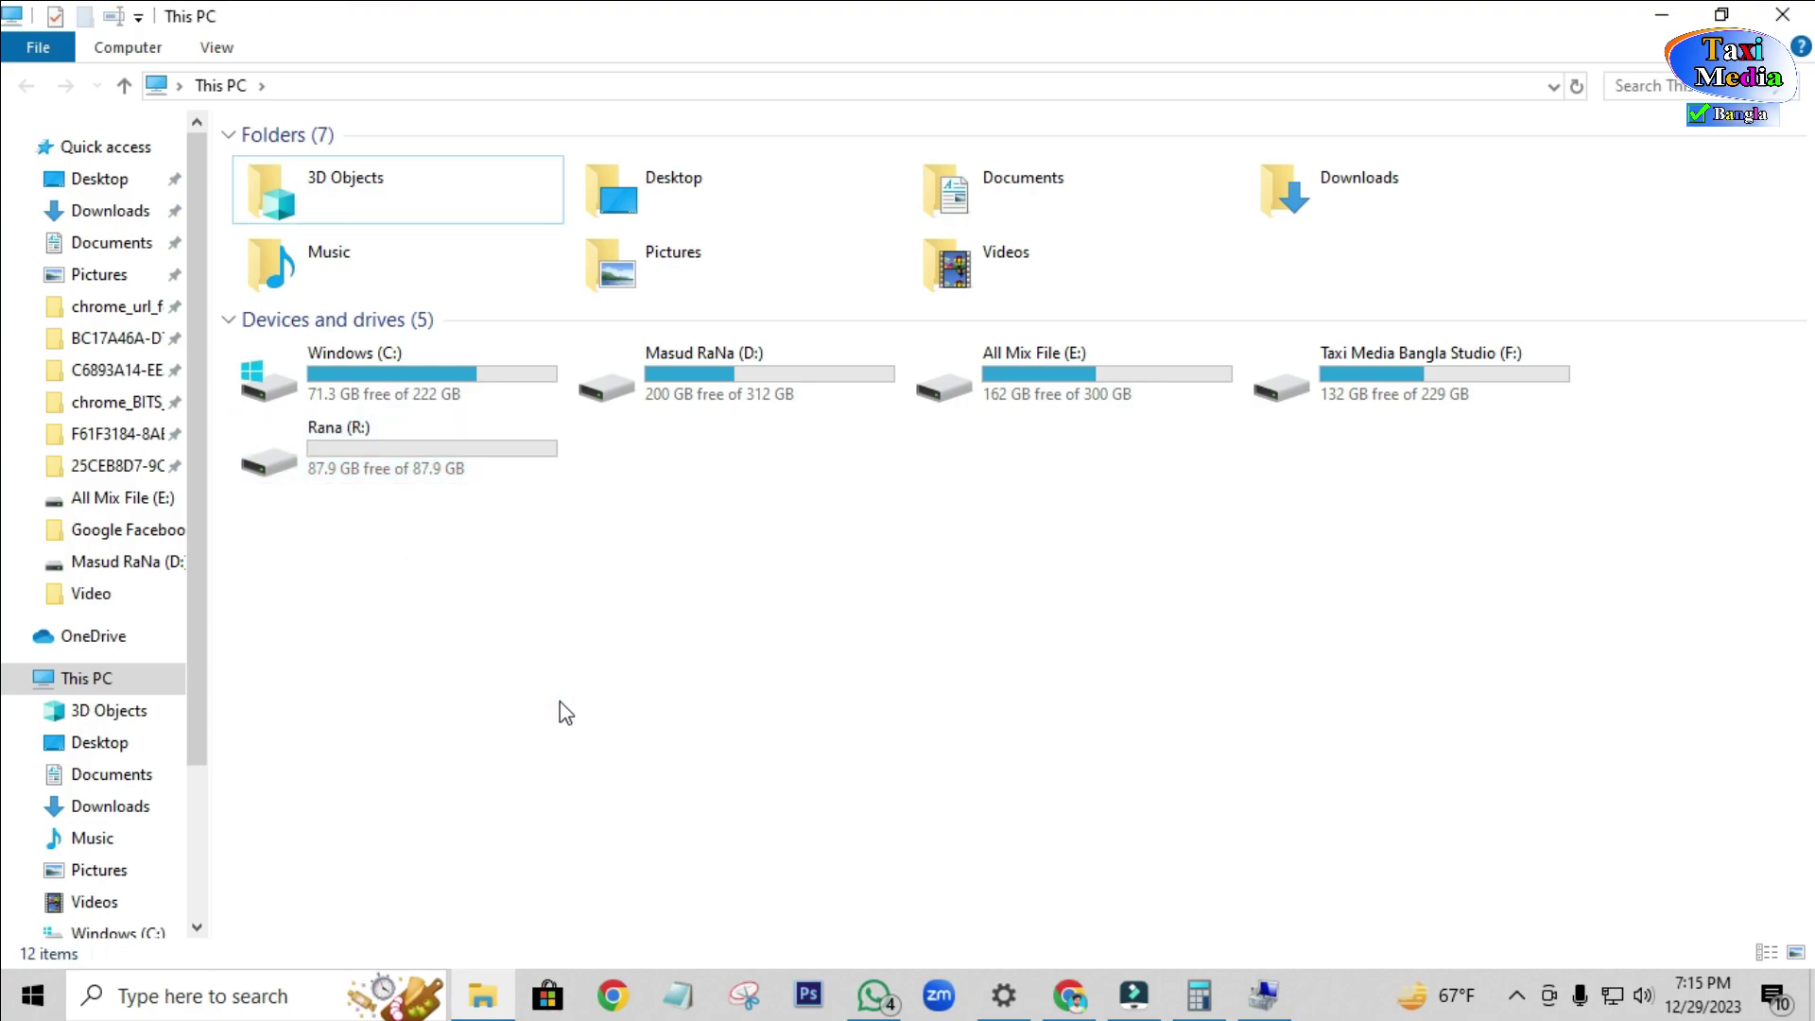
click(1781, 15)
right_click(926, 146)
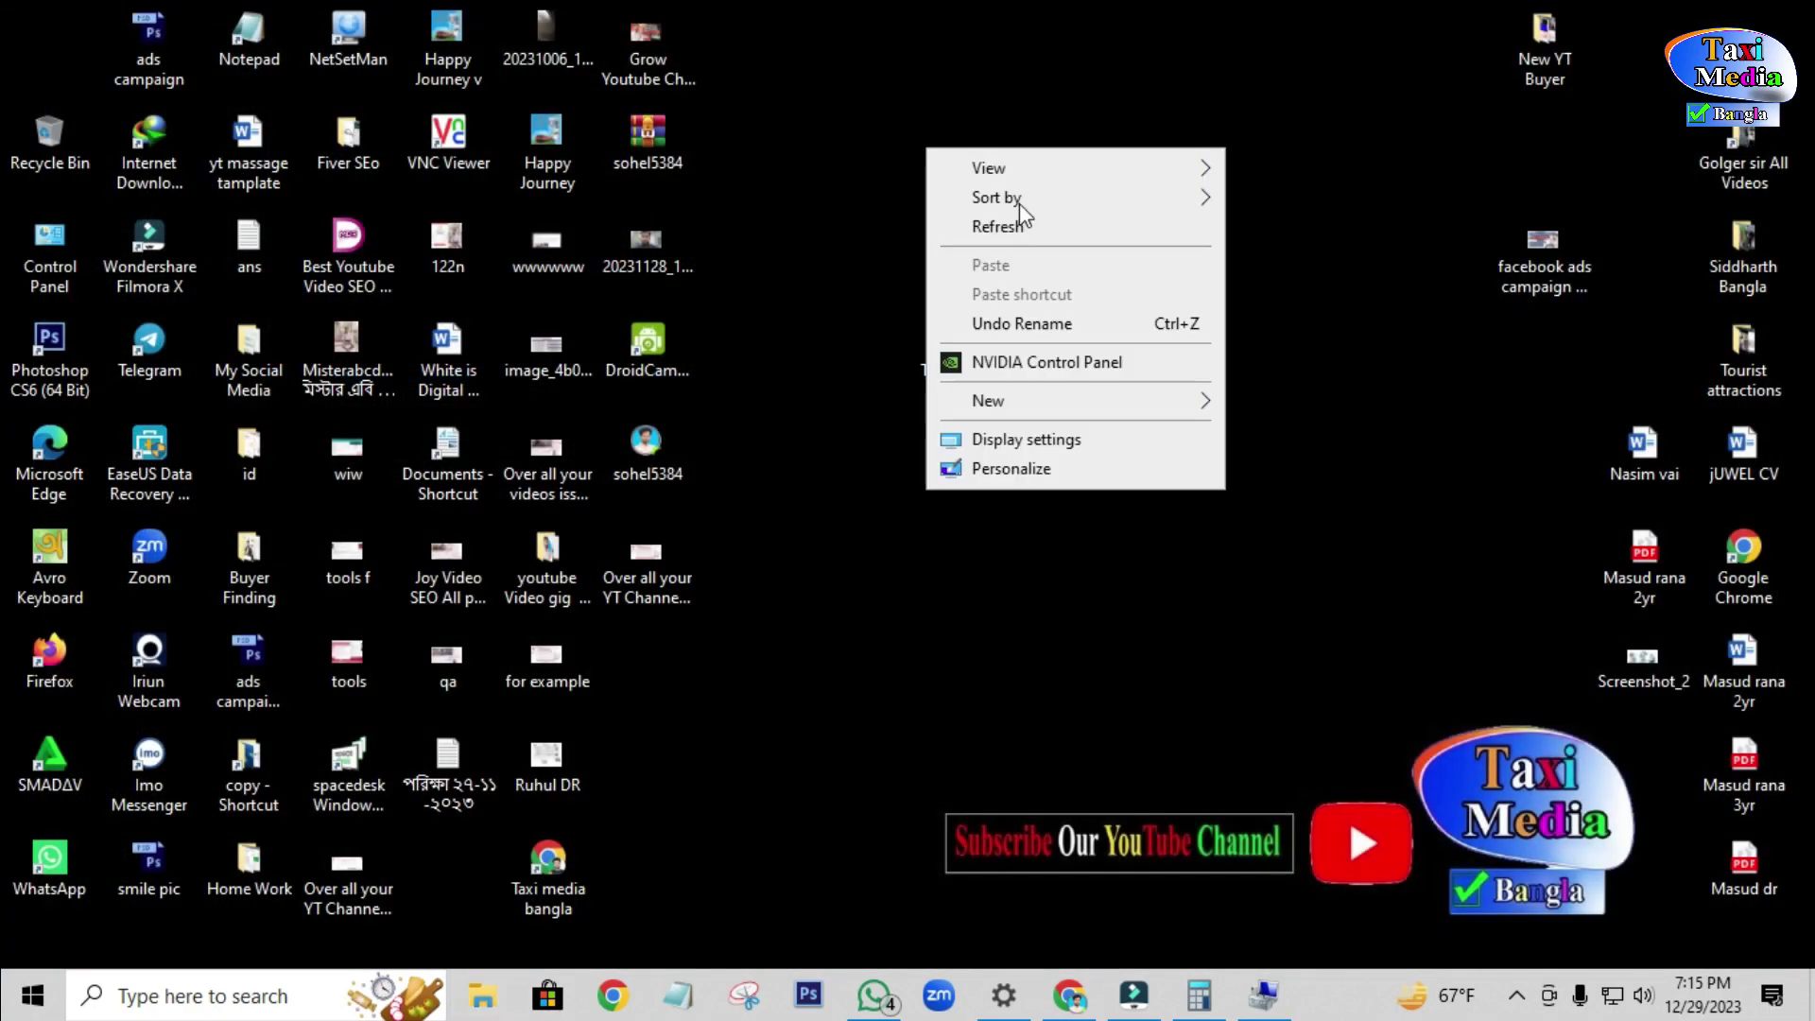
click(1030, 222)
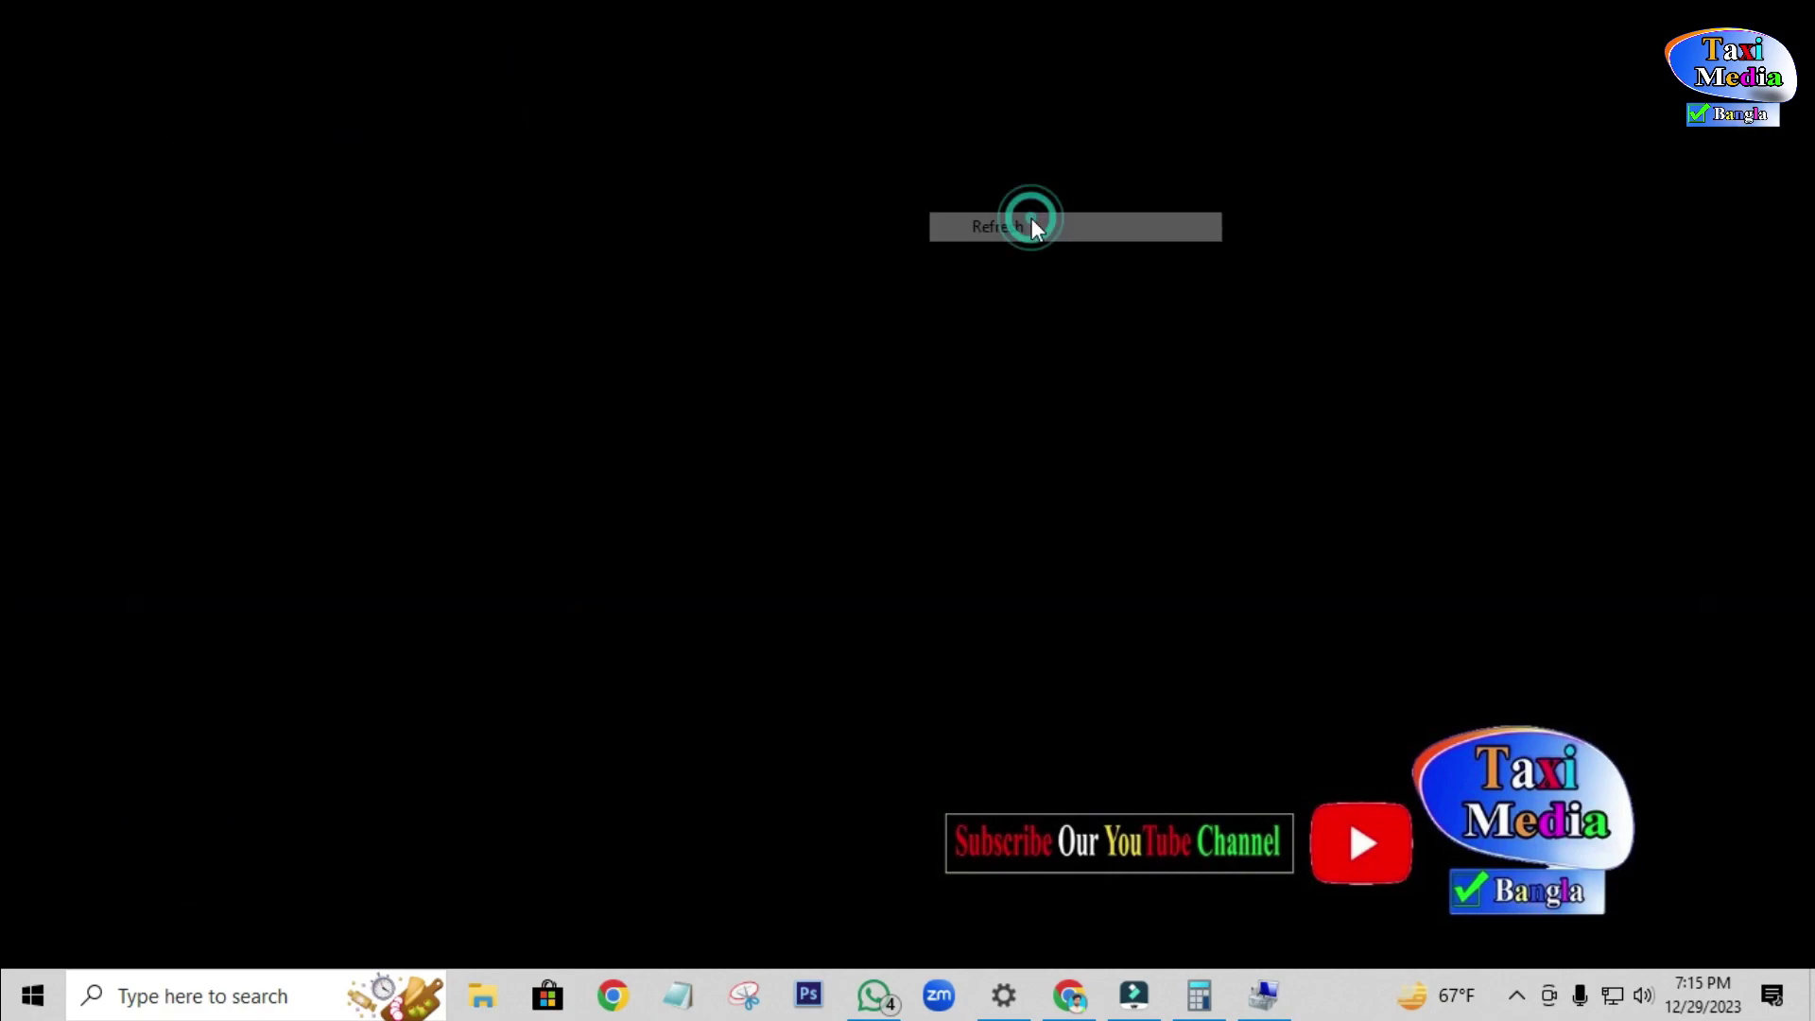
right_click(892, 154)
click(977, 233)
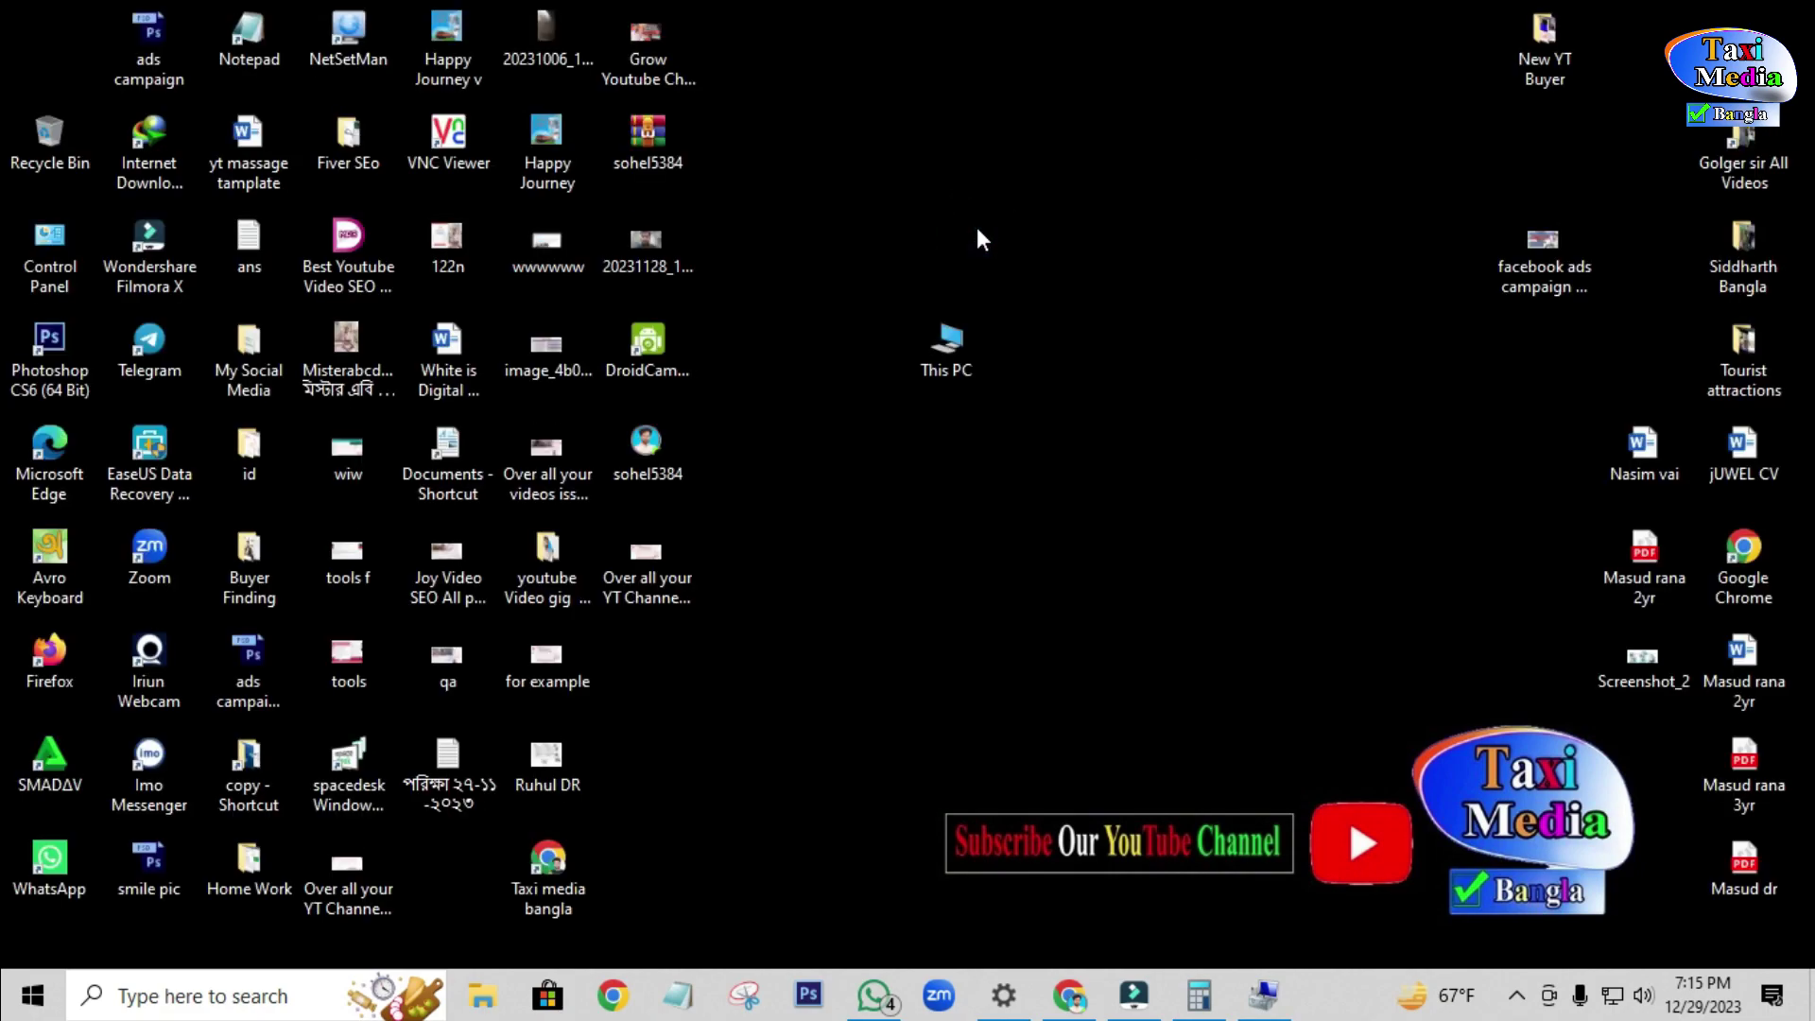